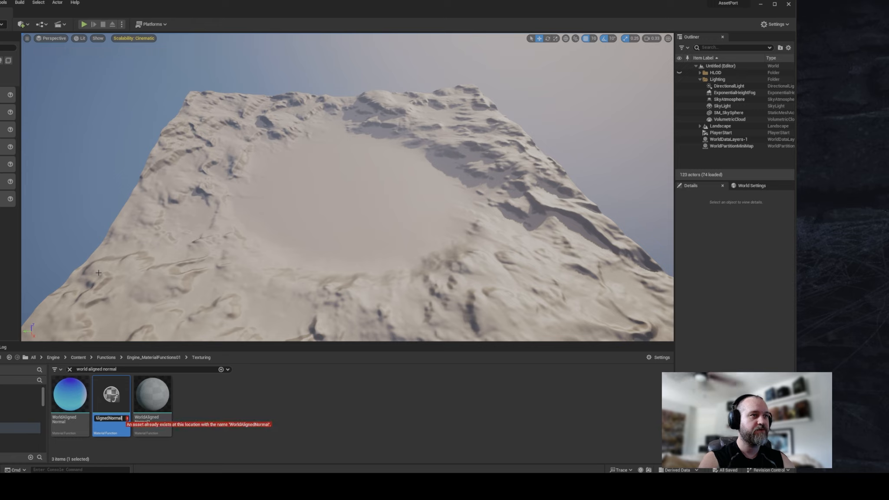
Step: Rename the duplicated WorldAlignedNormal material function as WorldAlignedNormal_With_Rotation
type("_Wi")
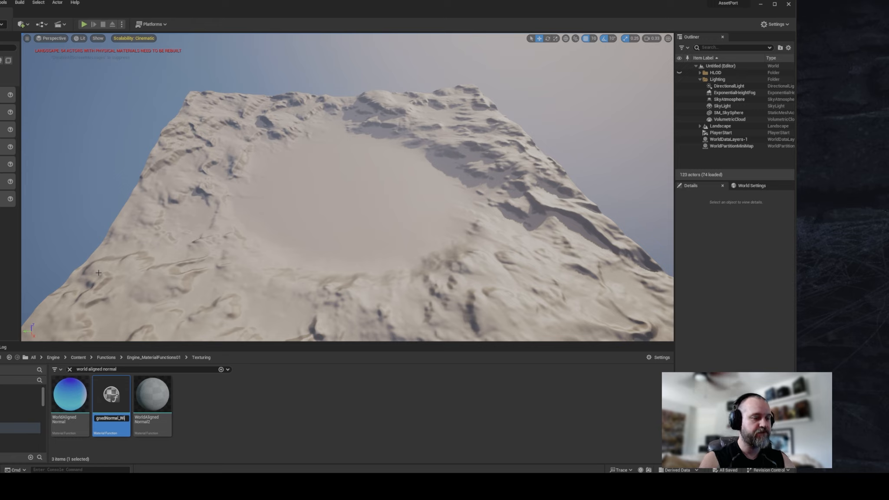
type("th_")
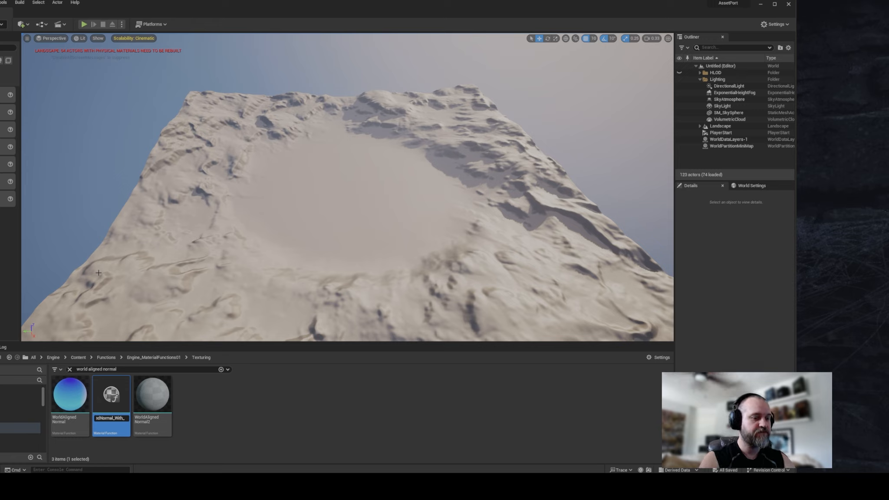
type("Rotation")
key("Return")
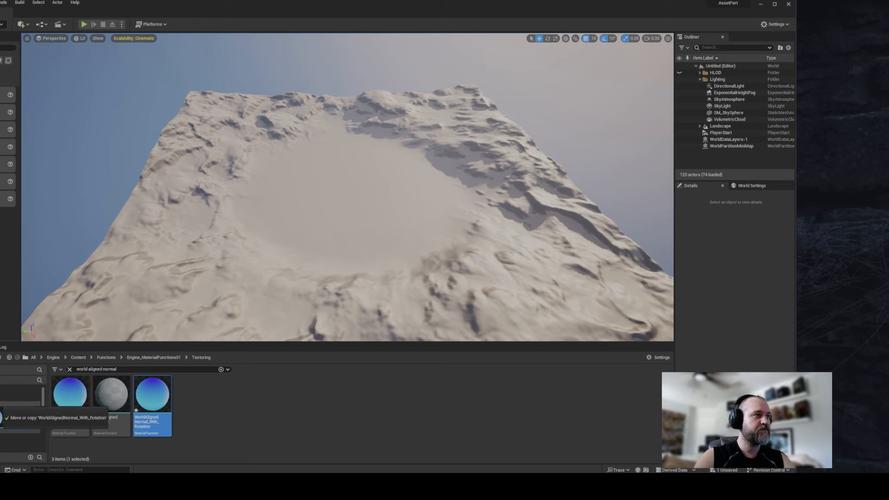
Step: Move WorldAlignedNormal_With_Rotation into the Material_Library/Material_Functions folder, then show that folder's unfiltered contents
left_click_drag(152, 404, 1, 439)
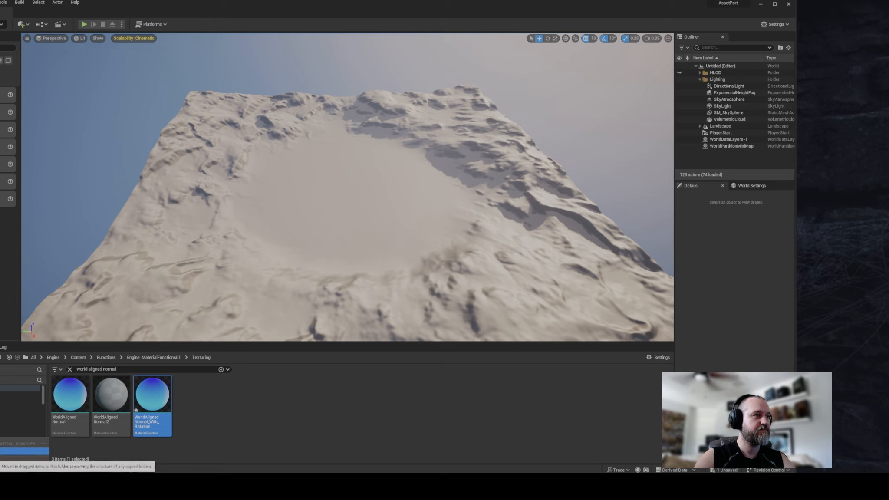
left_click(1, 451)
left_click(1, 437)
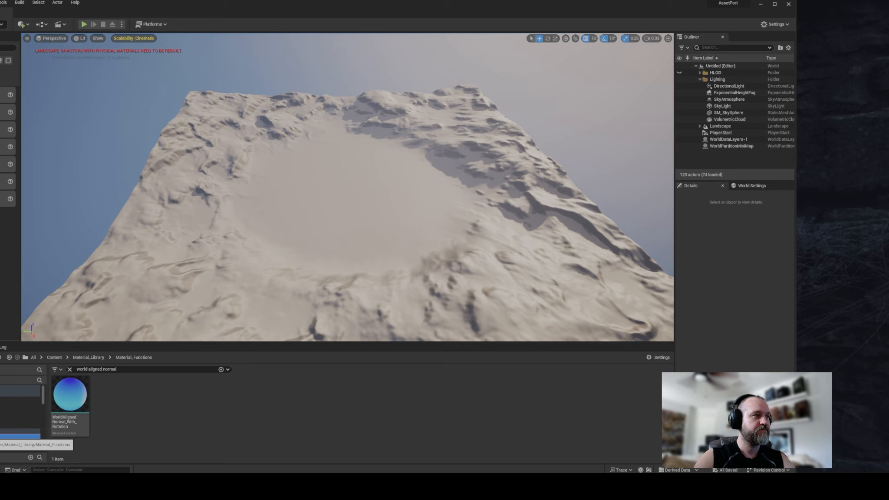
left_click(11, 432)
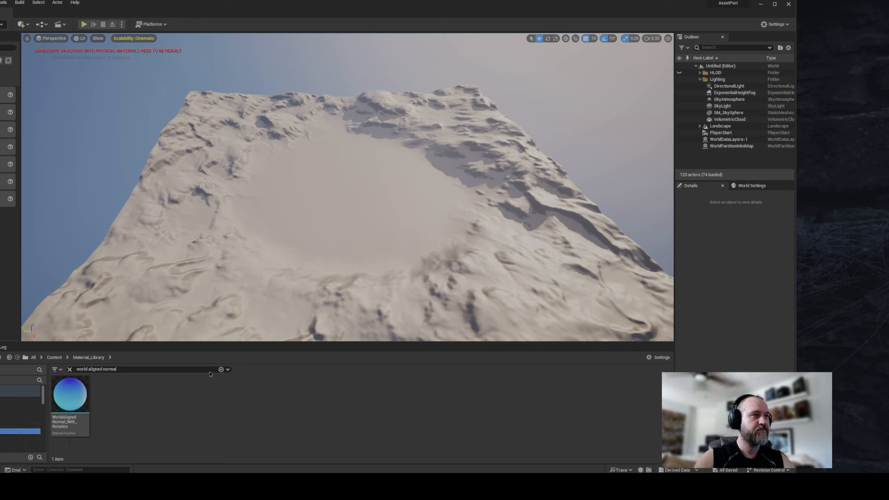
left_click(69, 370)
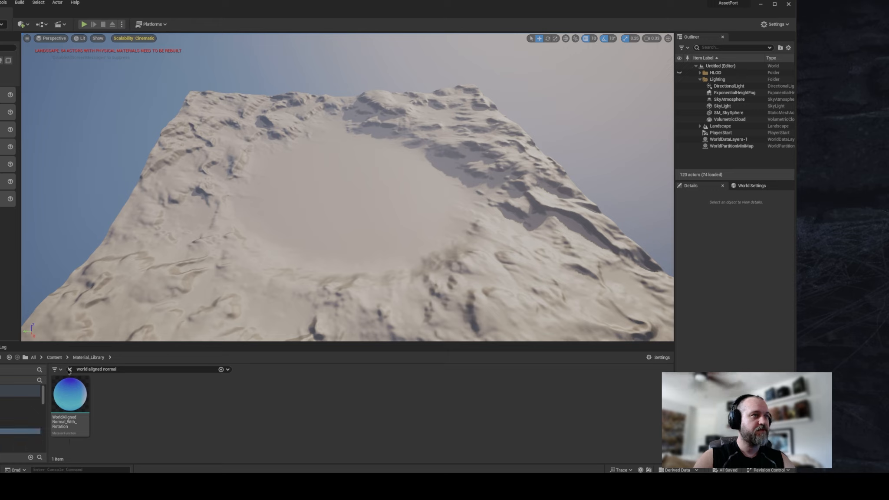
double_click(67, 384)
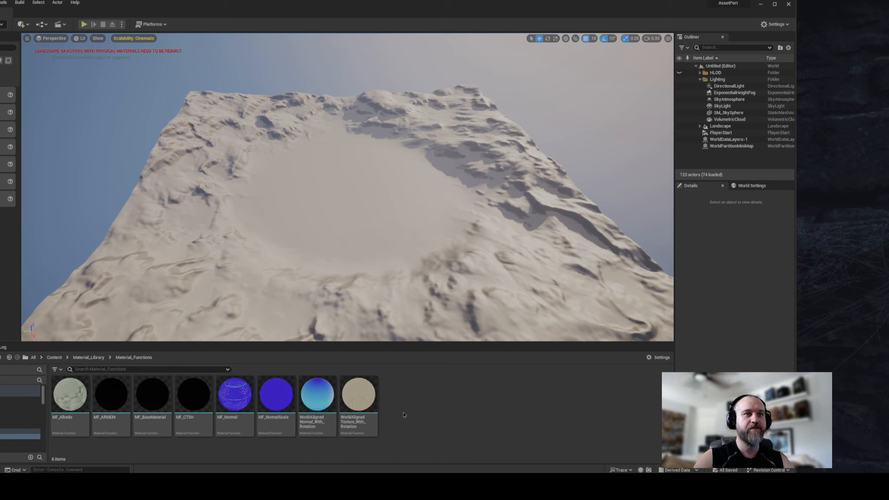
Step: Open WorldAlignedTexture_With_Rotation and shift the world position, texture size and mask nodes away from the texture samples
double_click(352, 388)
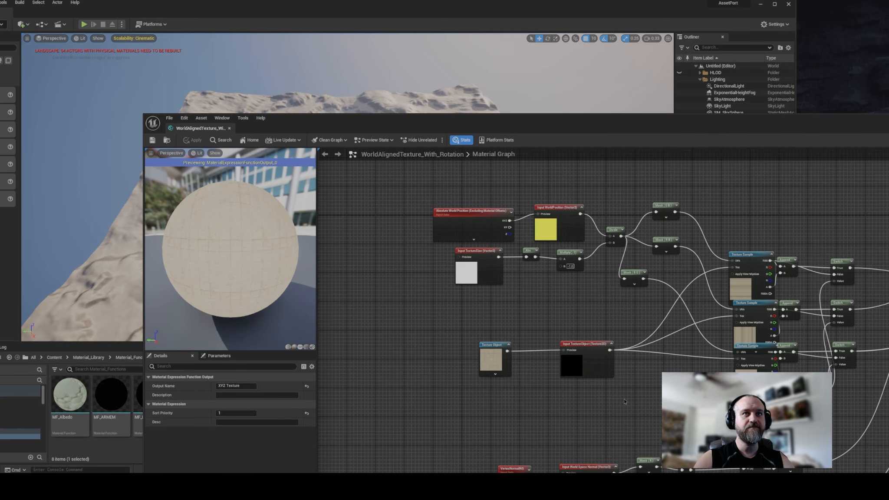
right_click_drag(526, 280, 546, 292)
left_click_drag(374, 179, 606, 306)
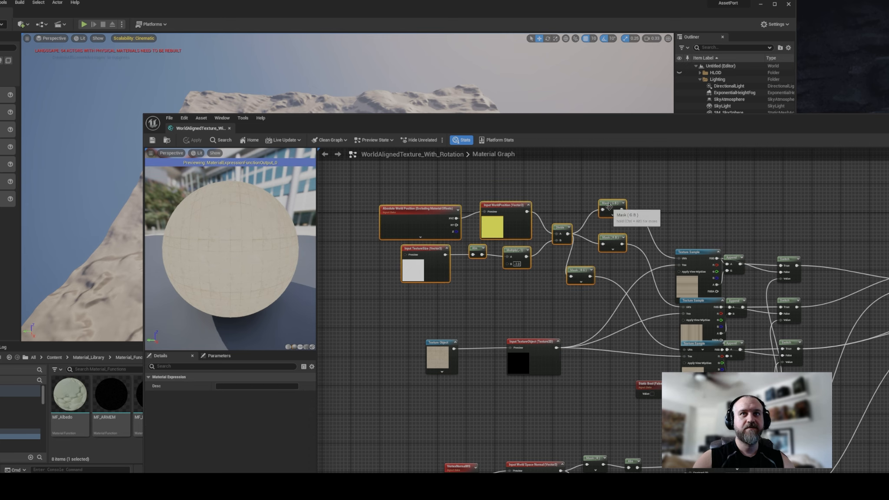
left_click_drag(609, 207, 520, 213)
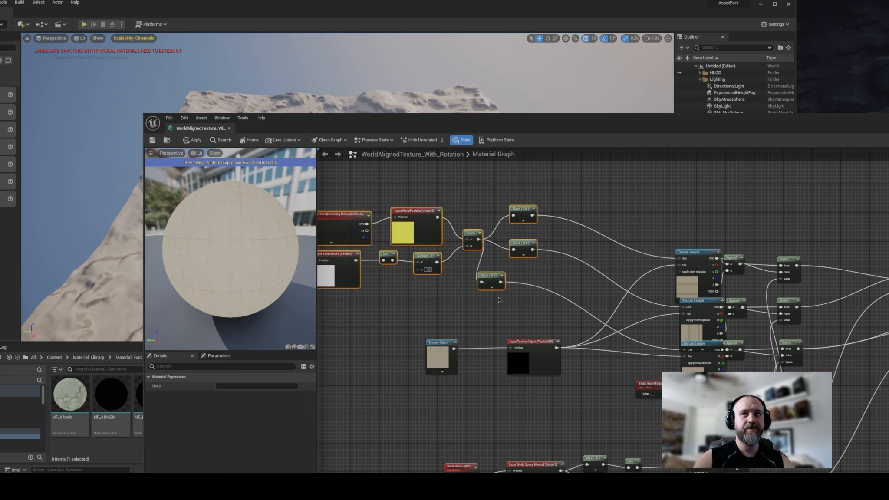
Step: Shift the texture object and its input node away from the texture samples, and align the third mask beneath the other two
right_click_drag(499, 300, 521, 262)
left_click_drag(437, 287, 550, 342)
left_click_drag(557, 309, 488, 330)
mouse_move(602, 307)
right_mouse_down()
mouse_move(554, 306)
mouse_move(596, 312)
right_mouse_up()
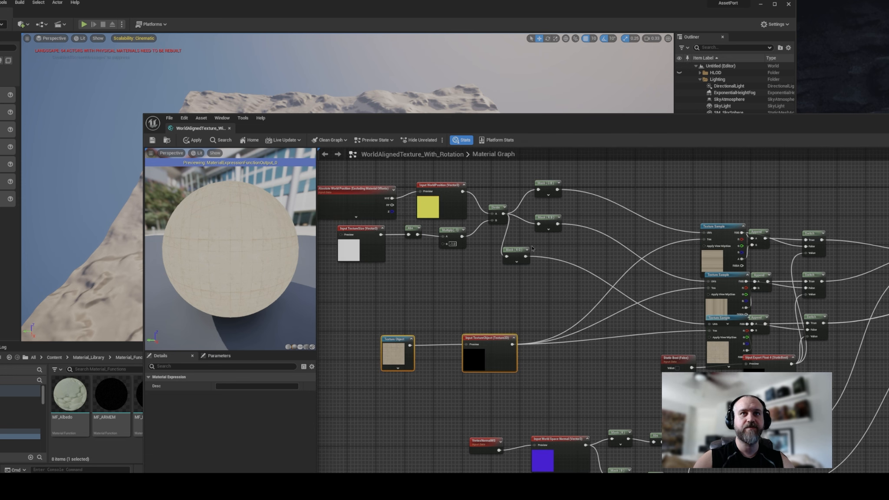
left_click_drag(518, 250, 550, 249)
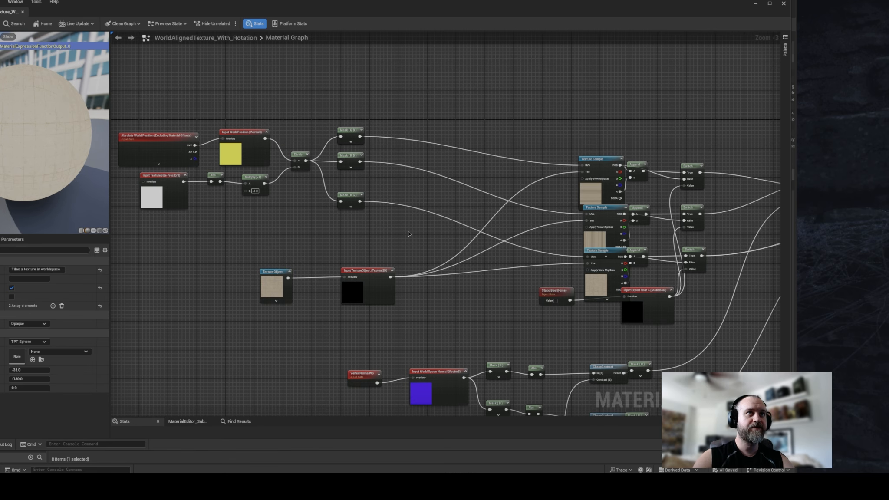
Step: Add a FunctionInput node between the mask nodes and the texture object nodes, with its preview collapsed
right_click_drag(292, 241, 367, 241)
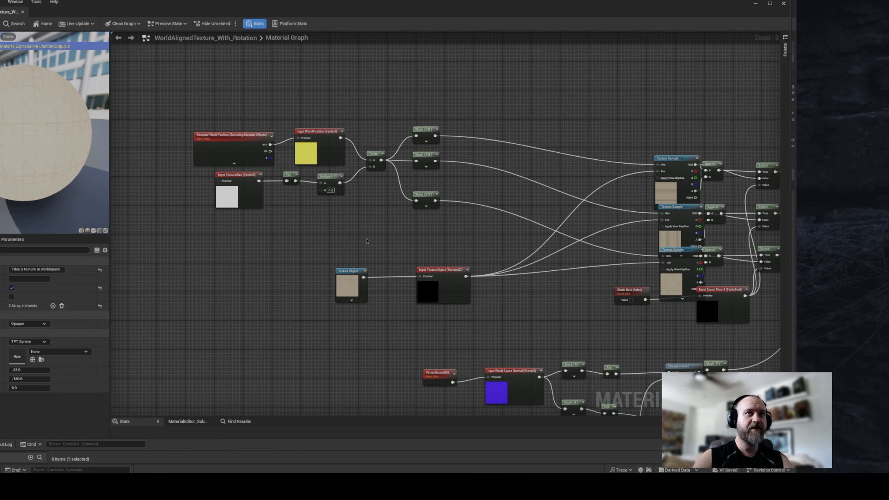
right_click(370, 231)
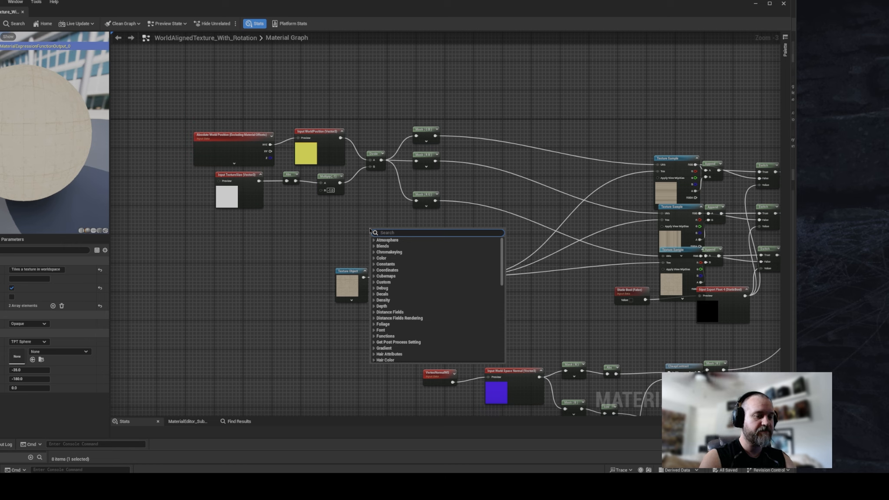
type("fun")
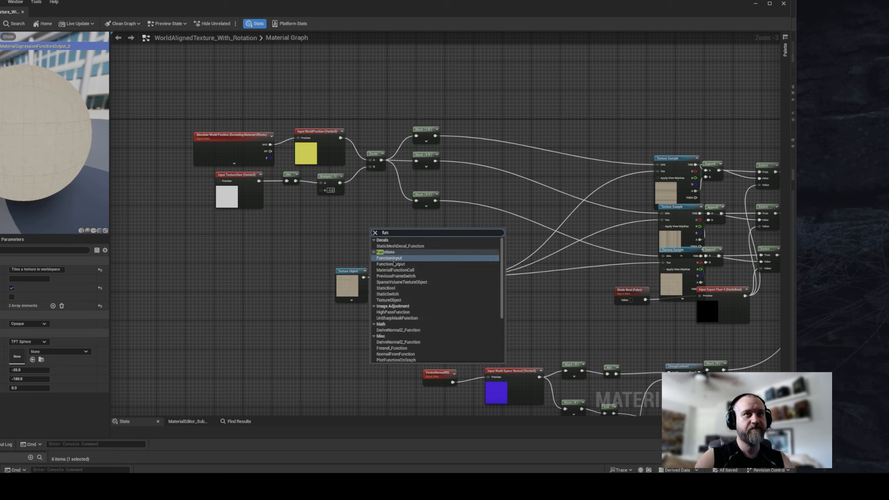
left_click(393, 259)
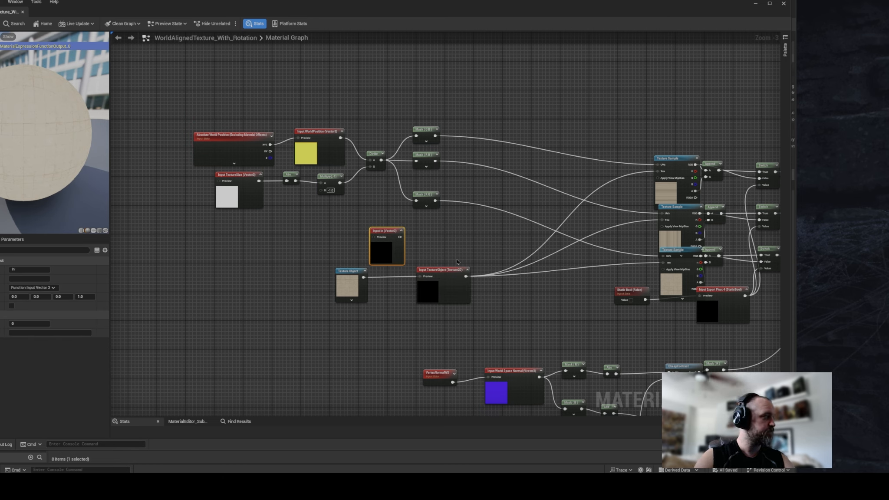
left_click(401, 231)
Step: Add a three-component vector constant of 0, 0, 0 and connect it to the new function input's Preview
right_click_drag(310, 238, 275, 250)
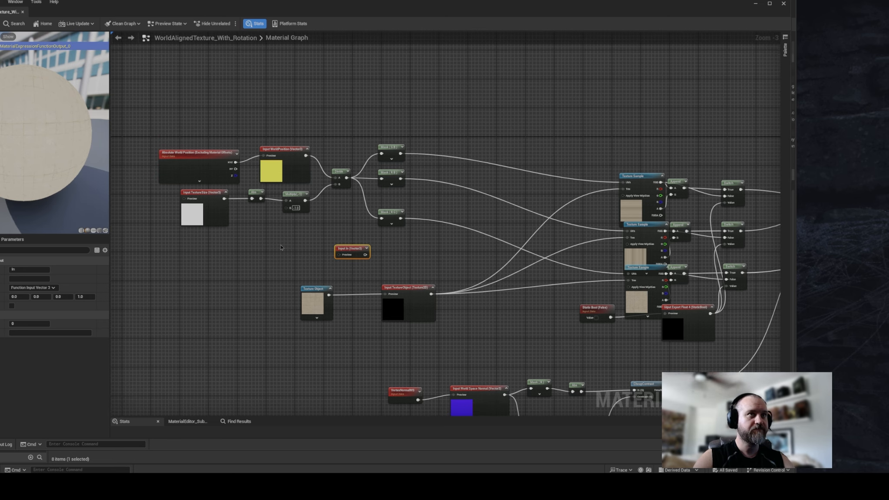
key("3")
left_click(280, 244)
left_click_drag(304, 247, 354, 251)
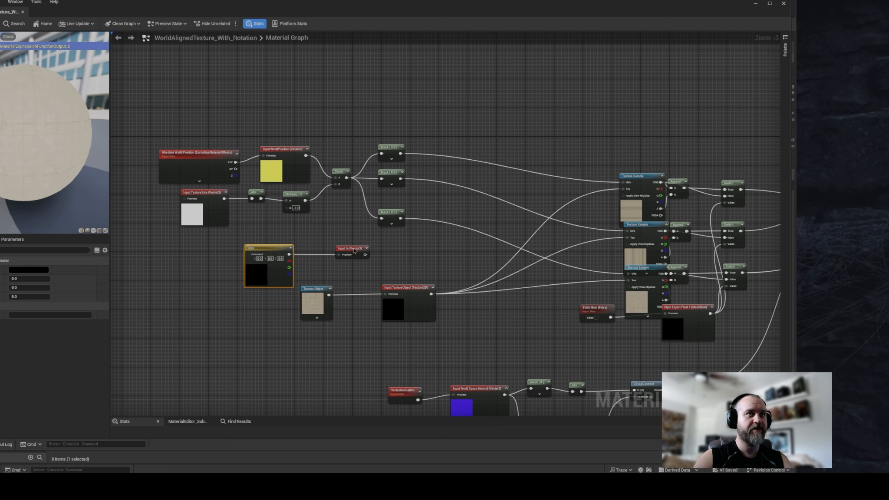
Step: Place three CustomRotator nodes, one in front of each texture sample, by adding one and duplicating it
right_click_drag(385, 246, 298, 265)
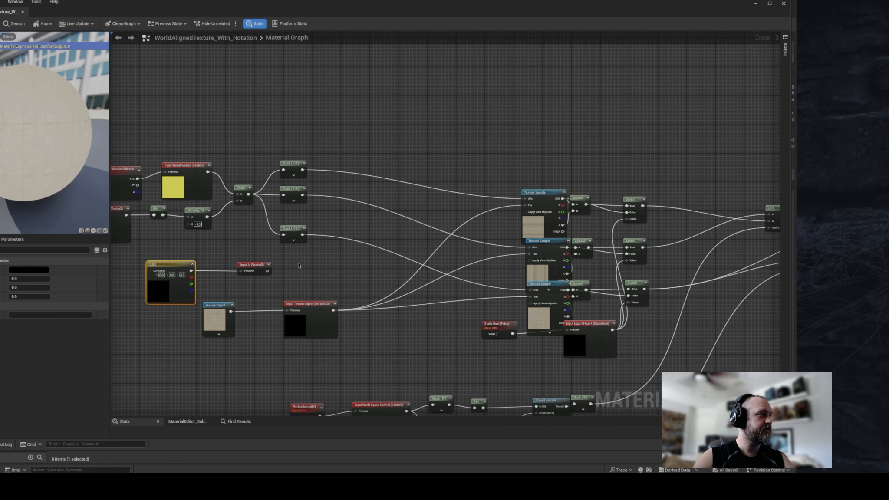
right_click(436, 201)
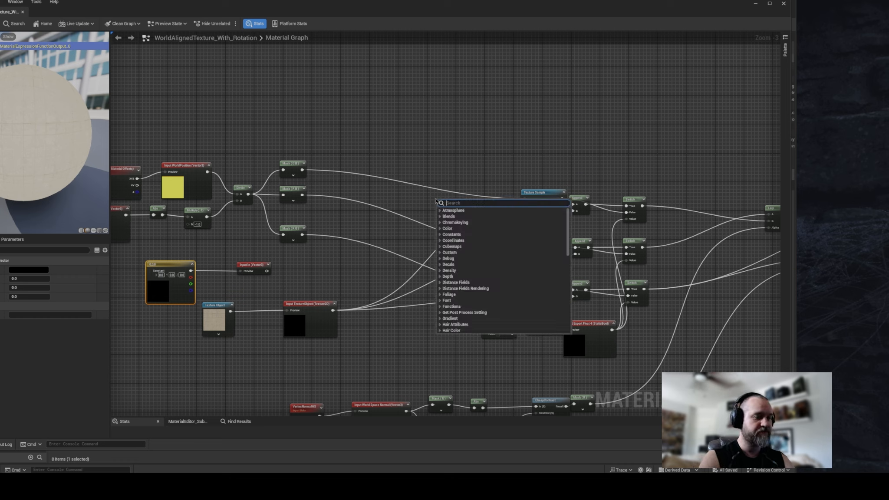
type("custom")
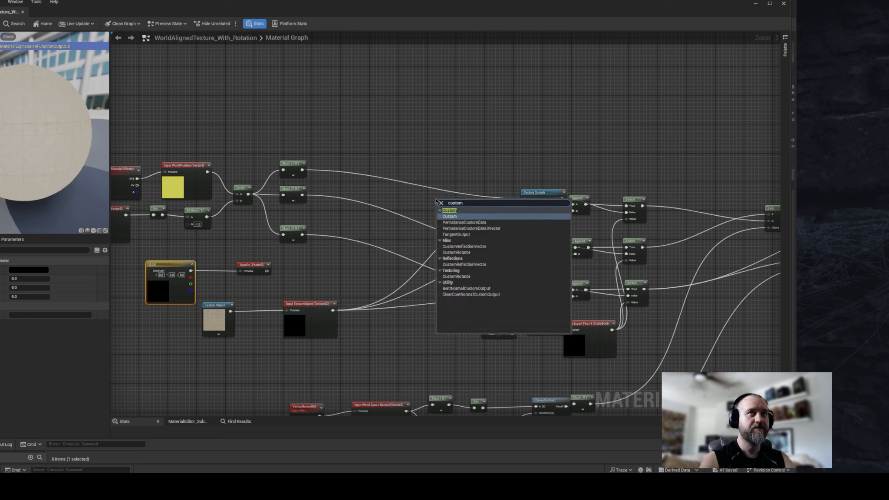
left_click(456, 277)
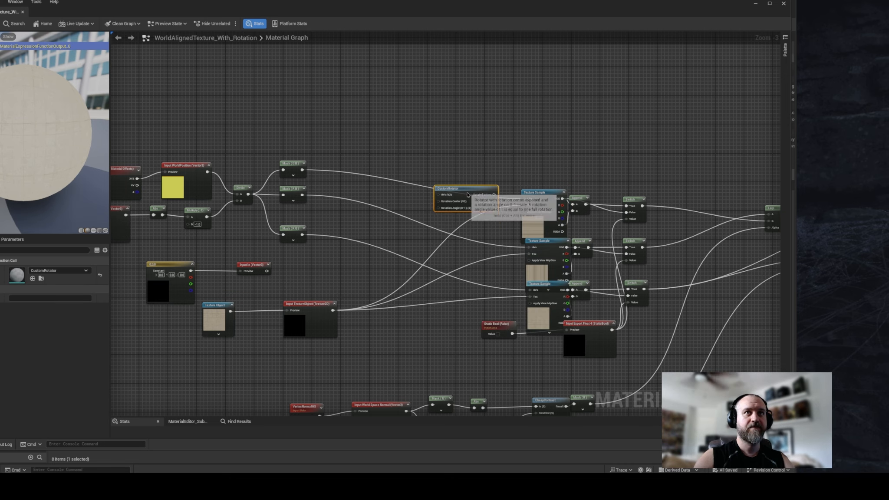
right_click_drag(450, 241, 461, 208)
key("ctrl+d")
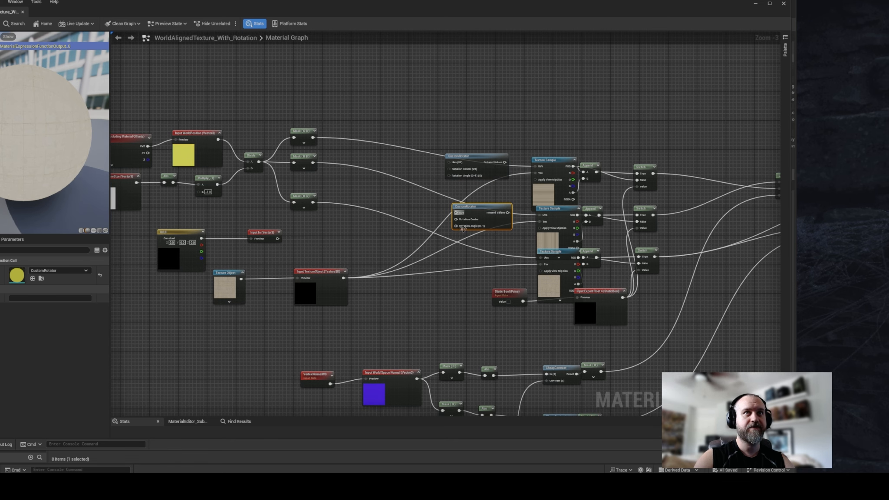
left_click_drag(463, 229, 459, 275)
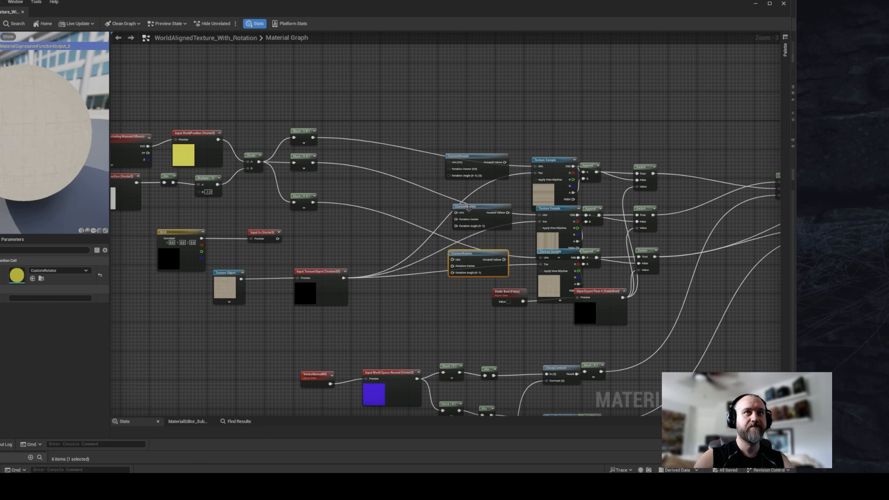
left_click_drag(469, 208, 465, 204)
right_click_drag(402, 183, 413, 190)
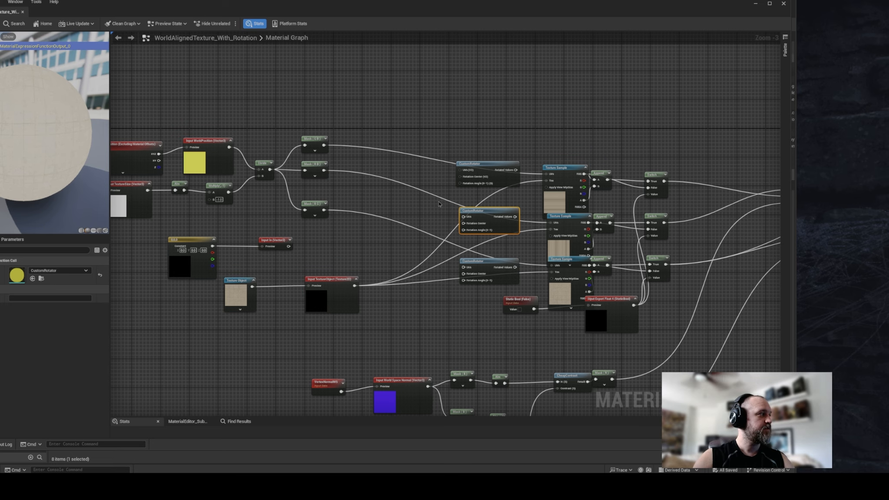
Step: Name the new function input Rotation and move it closer to its vector constant
right_click_drag(276, 261, 288, 255)
left_click(287, 237)
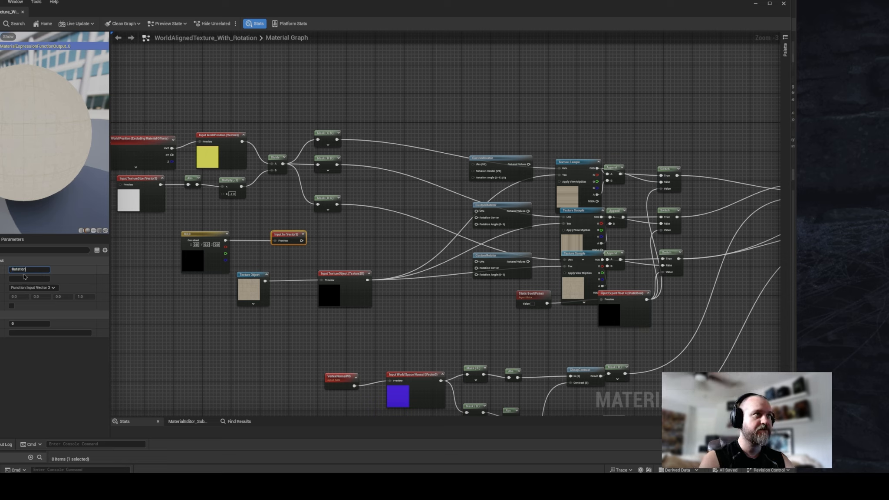
type("Rotation")
key("Return")
mouse_move(331, 243)
right_mouse_down()
mouse_move(303, 241)
mouse_move(328, 235)
right_mouse_up()
left_click_drag(295, 228, 281, 227)
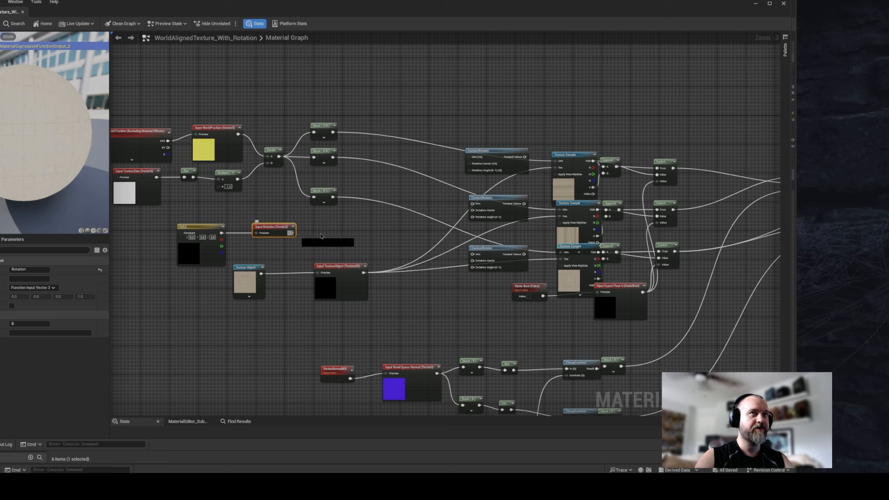
Step: Feed the Rotation input into a new Divide node with a divisor of 360, lined up beside the input
left_click_drag(291, 233, 325, 236)
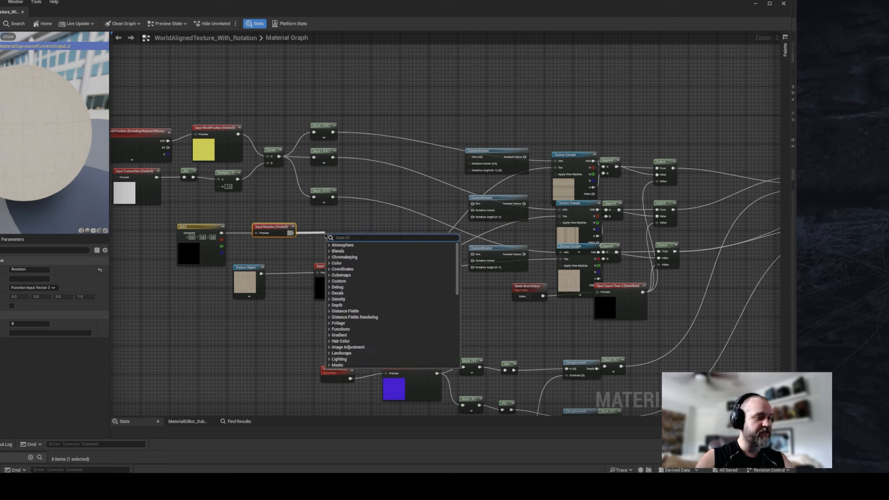
type("divi")
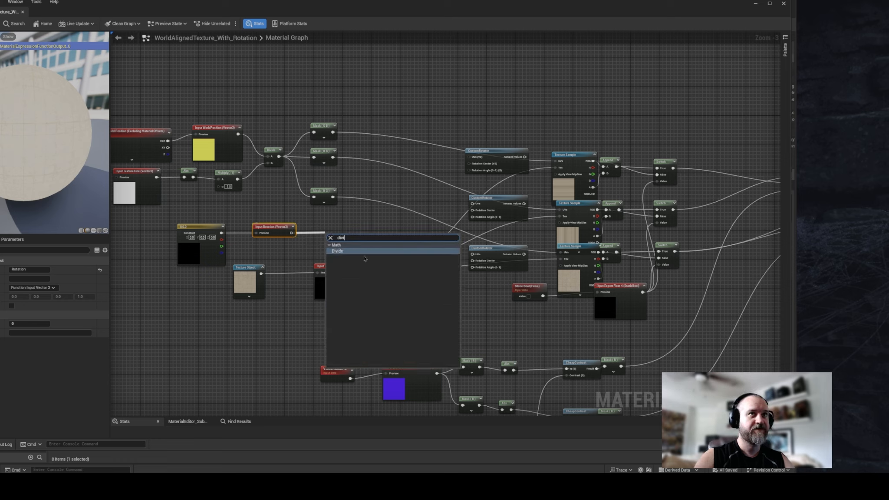
left_click(352, 253)
left_click_drag(340, 230, 340, 225)
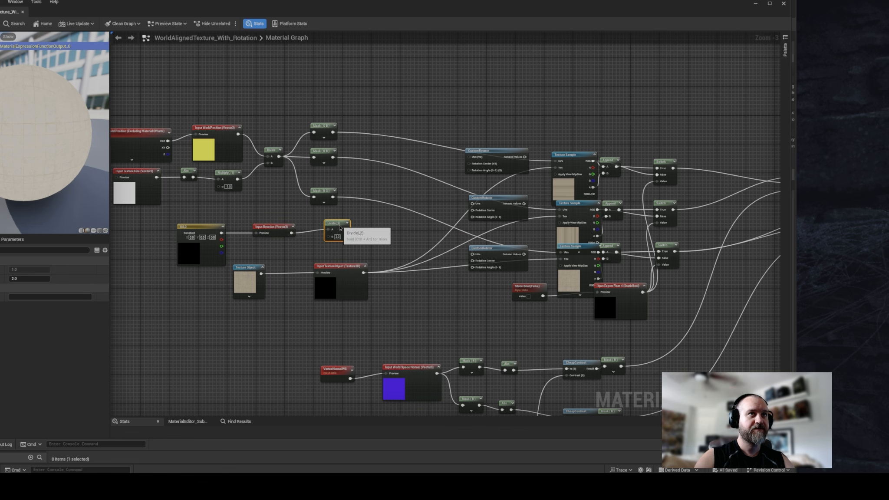
left_click(337, 244)
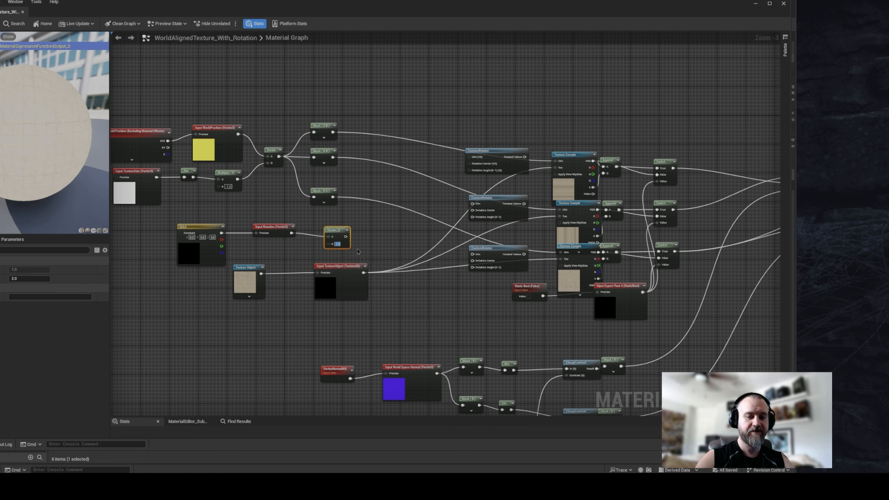
type("360")
key("Return")
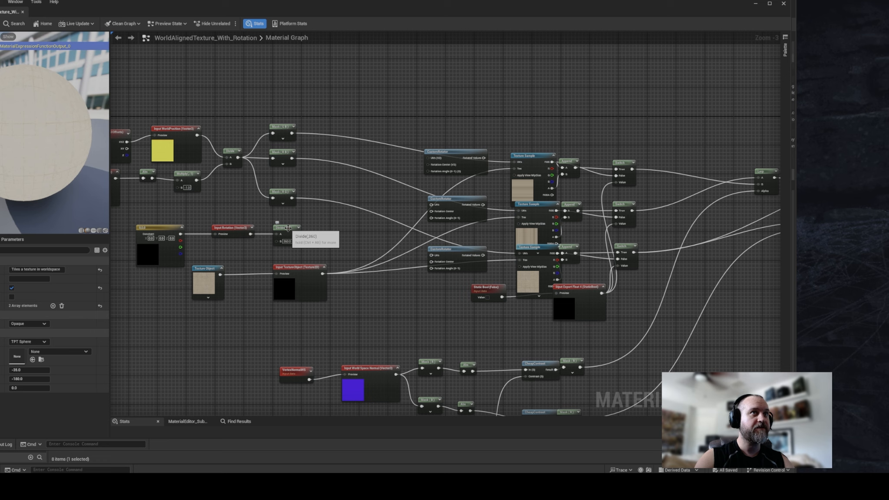
left_click(287, 227)
right_click_drag(176, 233, 200, 229)
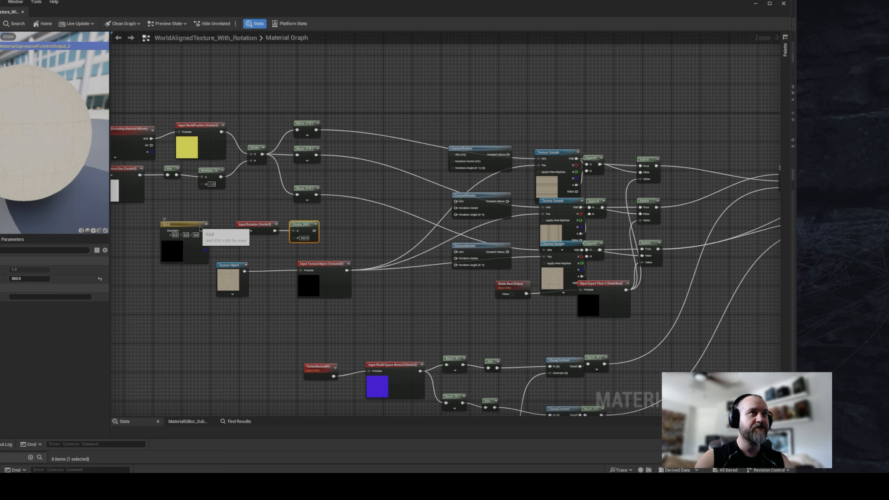
left_click(200, 229)
right_click_drag(256, 230, 247, 244)
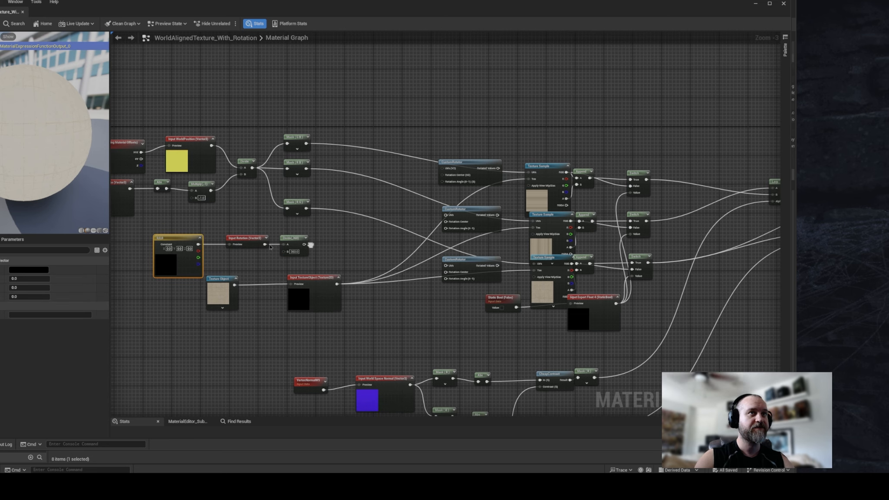
Step: Feed the Divide node's output into a new BreakOutFloat3Components node and place it beside the Divide node
left_click(247, 244)
right_click_drag(359, 241, 341, 245)
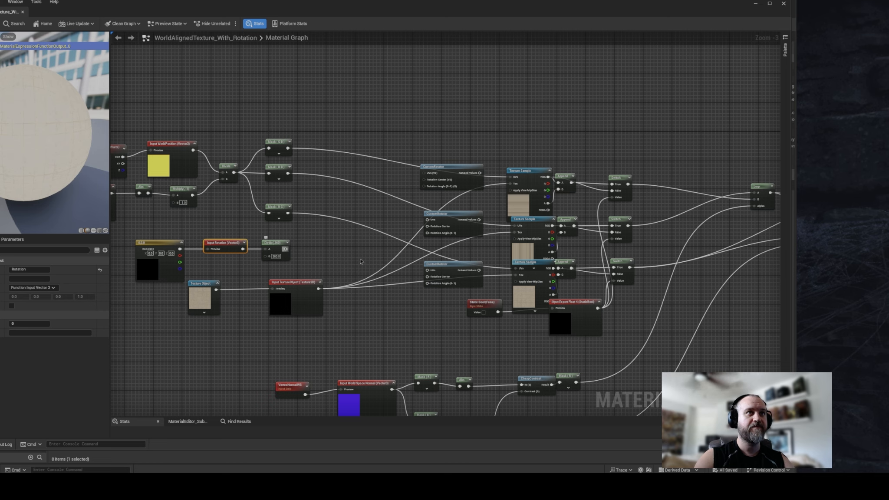
right_click_drag(336, 260, 320, 248)
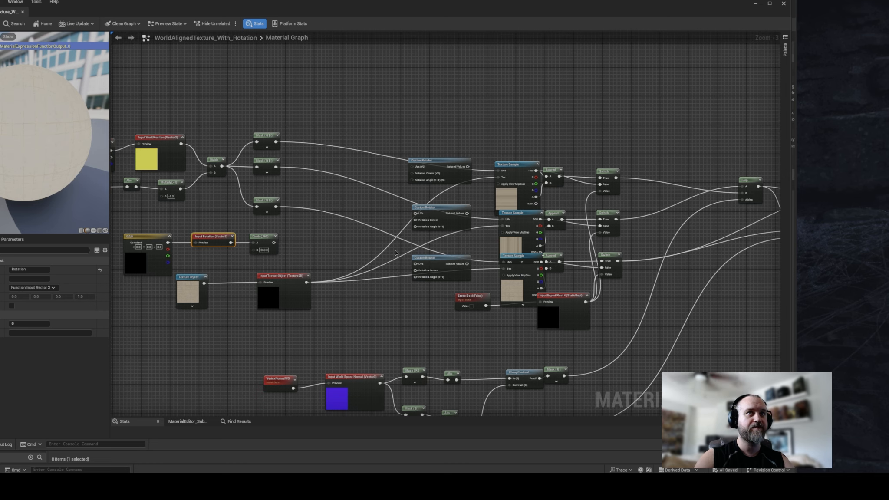
left_click_drag(274, 243, 325, 200)
type("bre")
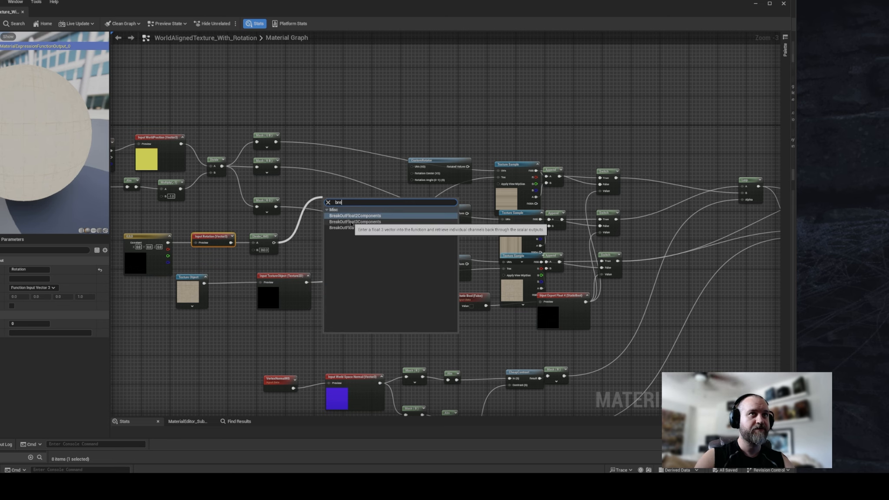
left_click(347, 222)
left_click_drag(347, 208, 322, 240)
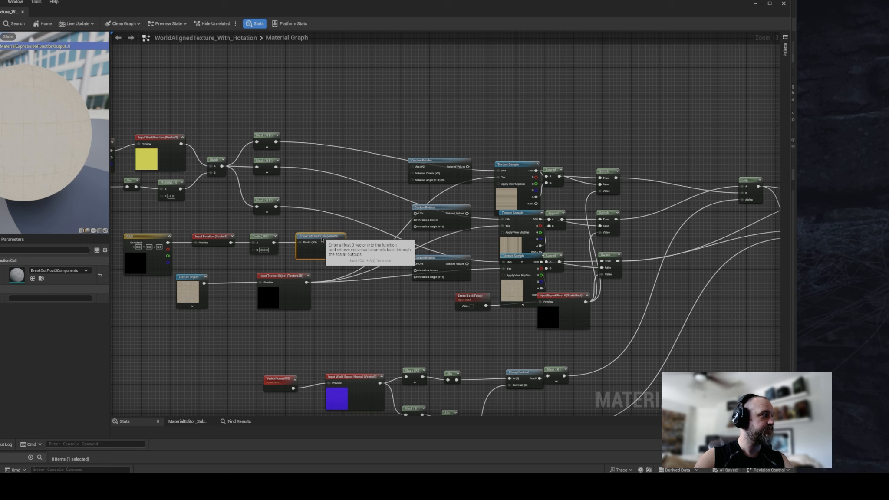
Step: Connect the R, G and B outputs of BreakOutFloat3Components to the Rotation Angle inputs of the first, second and third CustomRotator nodes
right_click_drag(313, 224, 291, 224)
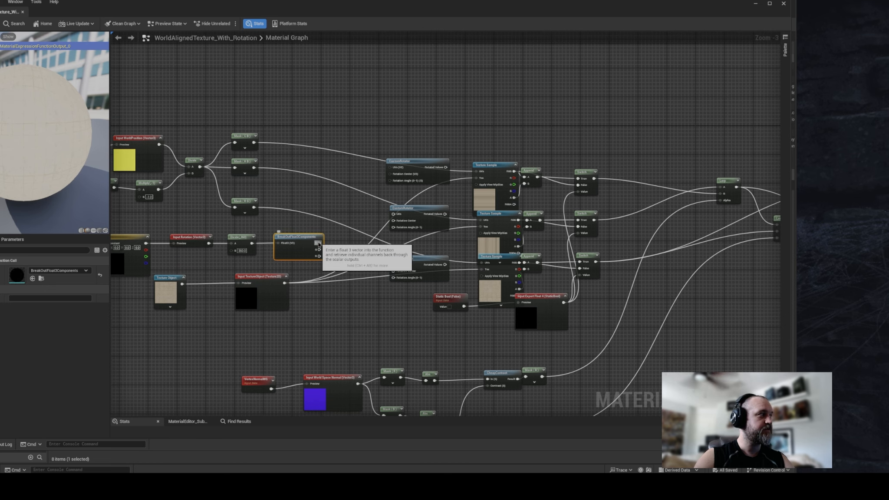
left_click_drag(319, 245, 393, 228)
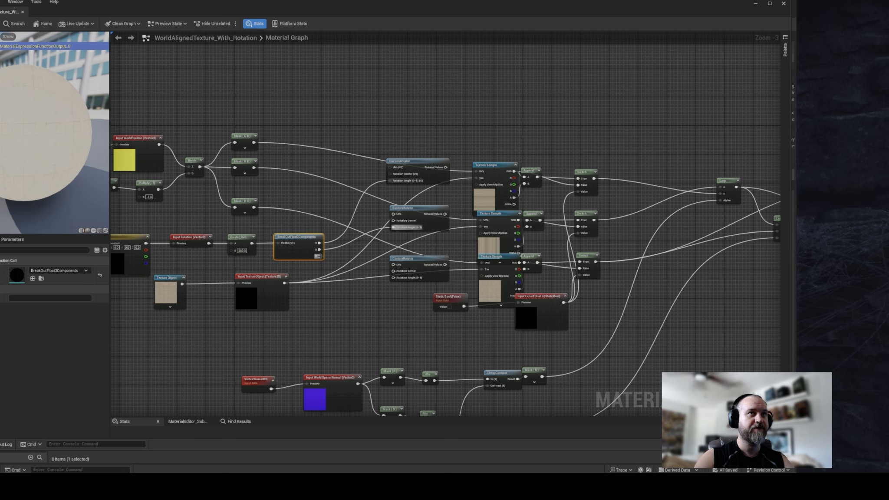
left_click_drag(319, 256, 394, 278)
right_click_drag(315, 199, 346, 202)
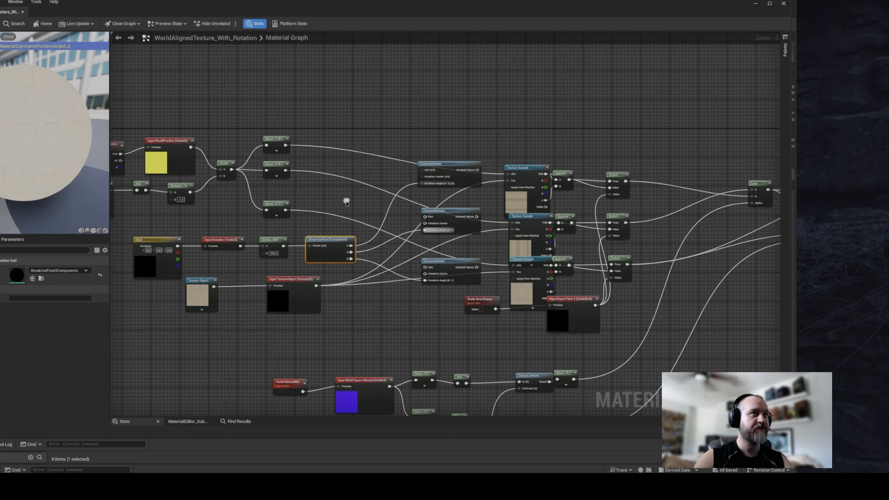
Step: Connect each of the three Mask nodes after the world position Divide to the UVs input of its matching CustomRotator
right_click_drag(362, 146, 315, 154)
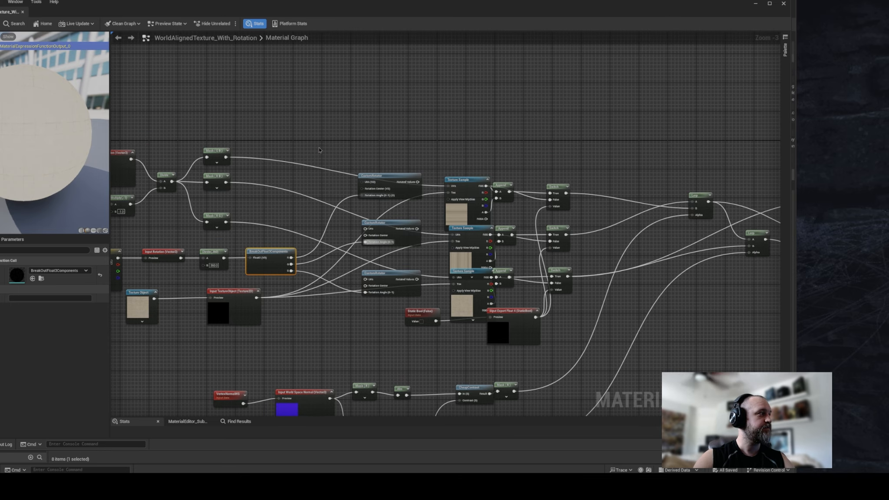
right_click_drag(319, 150, 392, 138)
right_click_drag(184, 168, 217, 168)
right_click_drag(409, 162, 272, 144)
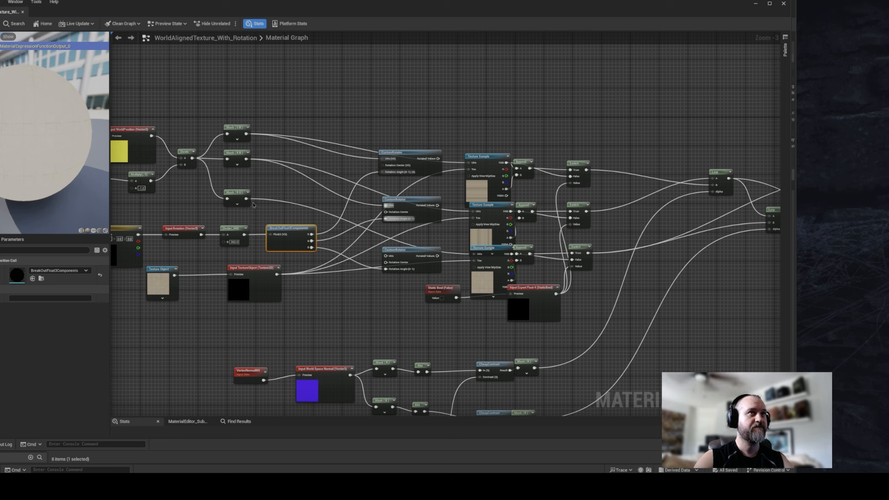
left_click_drag(246, 199, 388, 259)
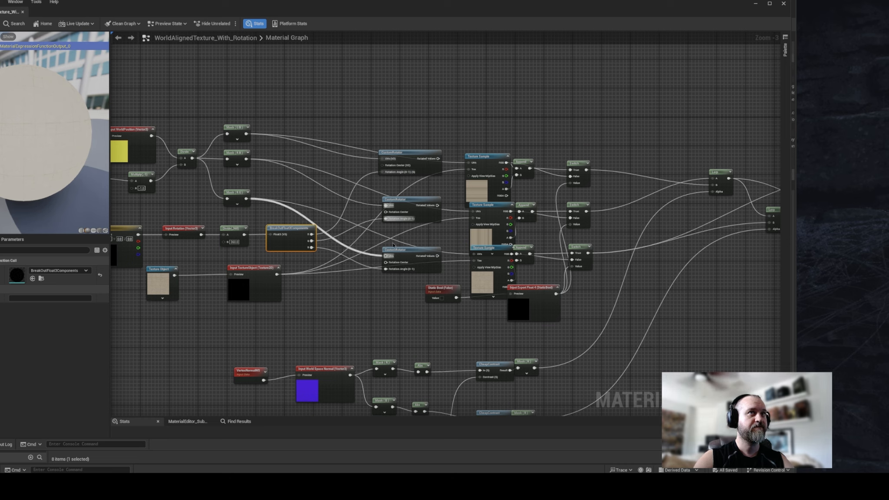
right_click_drag(355, 203, 321, 212)
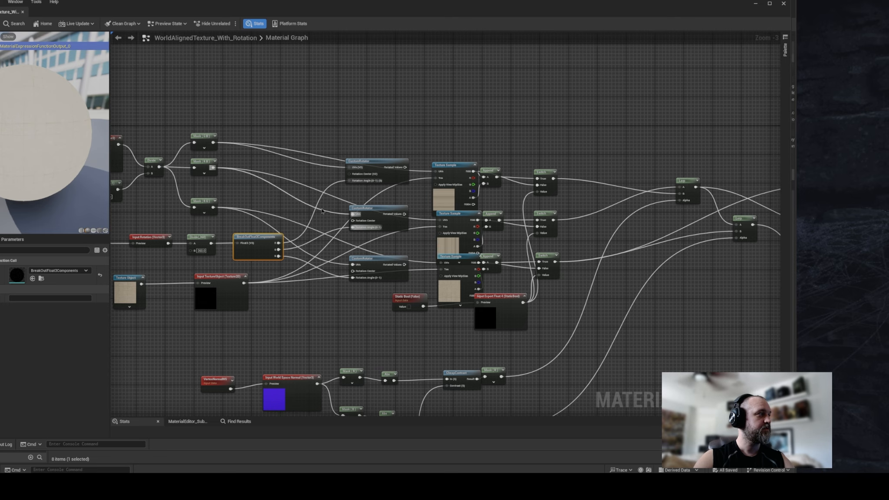
Step: Connect the Rotated Values output of each CustomRotator to the UVs input of its texture sample
right_click_drag(422, 193, 365, 191)
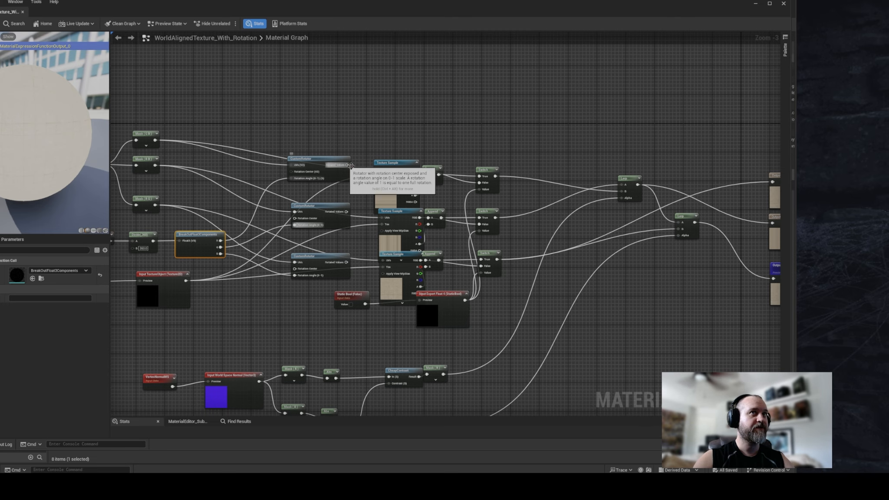
left_click_drag(347, 166, 378, 174)
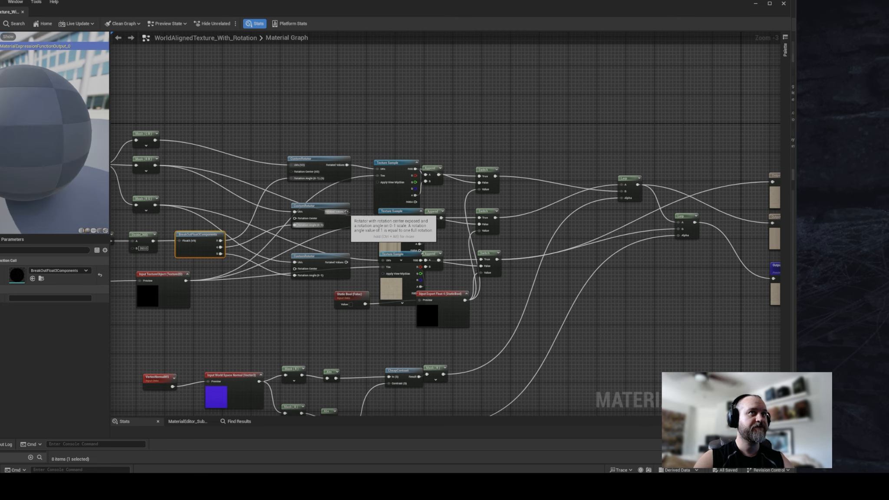
left_click_drag(346, 211, 383, 220)
left_click_drag(346, 262, 383, 261)
Step: Move the vector constant, Rotation input, Divide and BreakOutFloat3Components nodes together, closer beneath the texture size nodes
right_click_drag(261, 312, 452, 312)
left_click_drag(425, 263, 191, 223)
left_click_drag(389, 242, 343, 232)
left_click(402, 201)
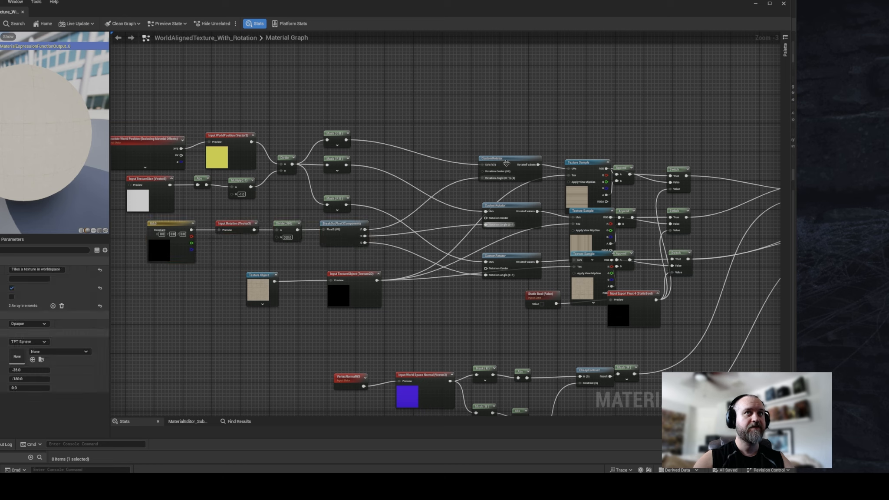
Step: Space the three CustomRotator nodes evenly and move the Texture Object and its function input beneath the rotation nodes
left_click_drag(506, 164, 508, 170)
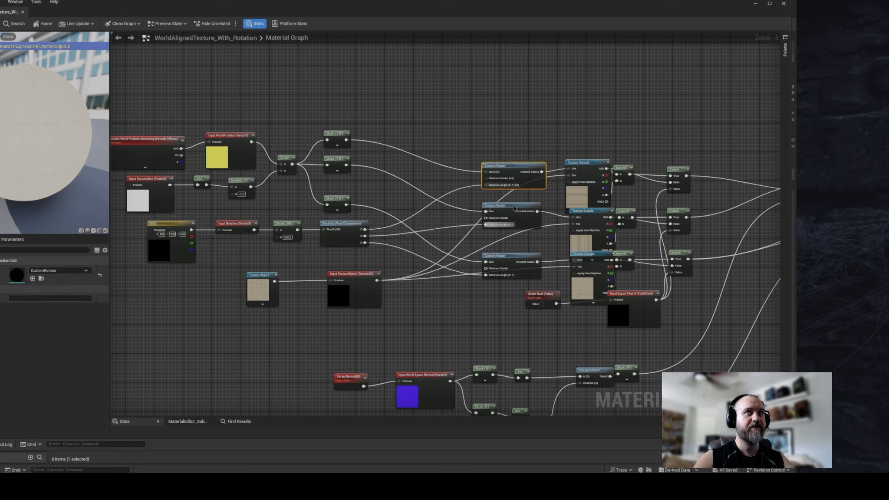
left_click_drag(515, 208, 515, 214)
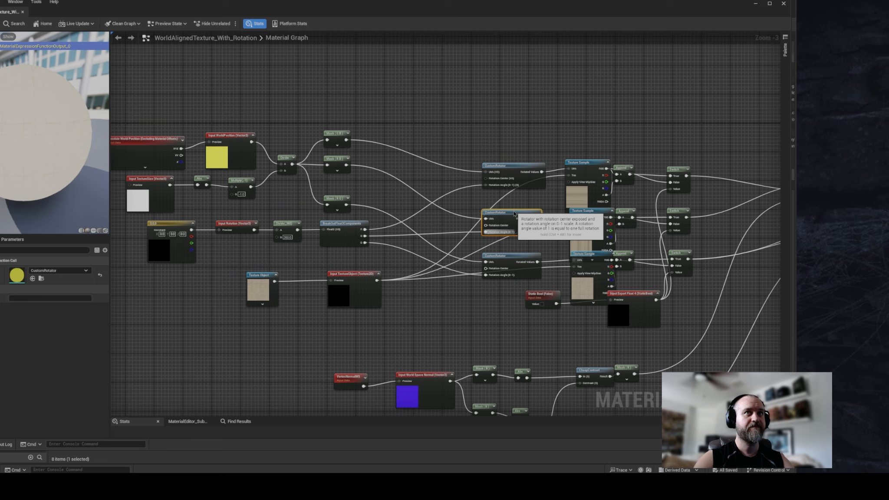
right_click_drag(441, 236, 397, 209)
left_click(397, 209)
left_click_drag(463, 237, 464, 233)
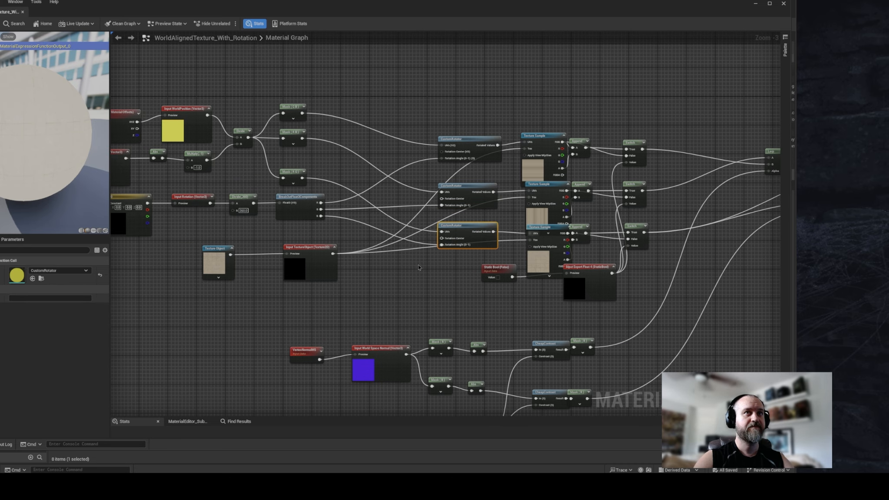
left_click(392, 269)
left_click_drag(325, 270, 329, 270)
left_click_drag(318, 260, 227, 257)
left_click(357, 267)
Step: Select the vector constant, Rotation input, Divide, BreakOutFloat3Components and all three CustomRotator nodes for copying
scroll(357, 267, "down", 6)
scroll(357, 267, "up", 5)
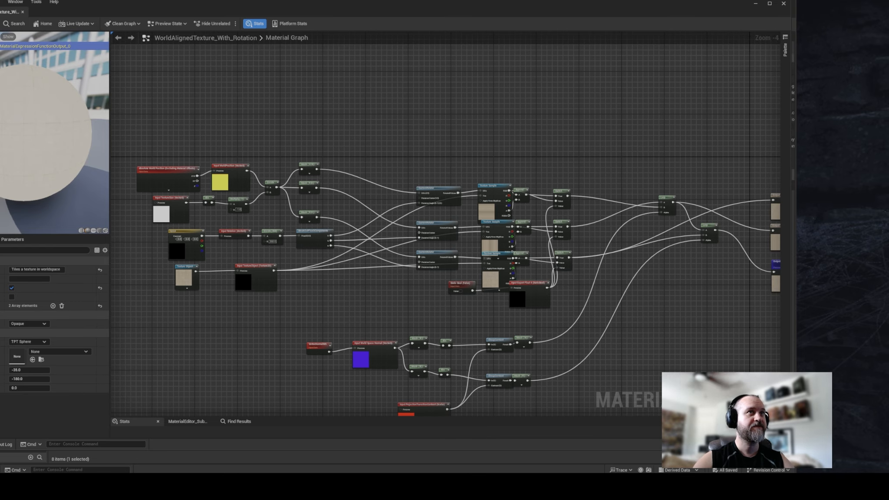
scroll(368, 222, "up", 1)
right_click_drag(369, 239, 441, 240)
scroll(441, 239, "up", 1)
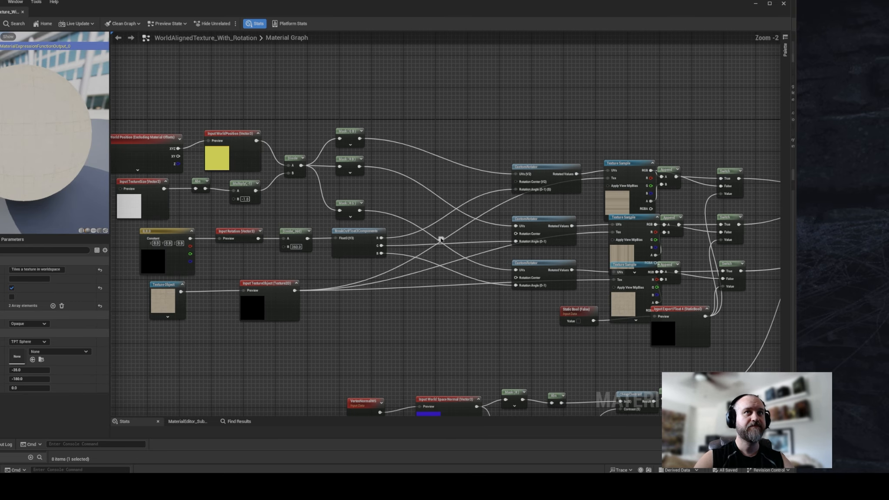
scroll(441, 239, "down", 1)
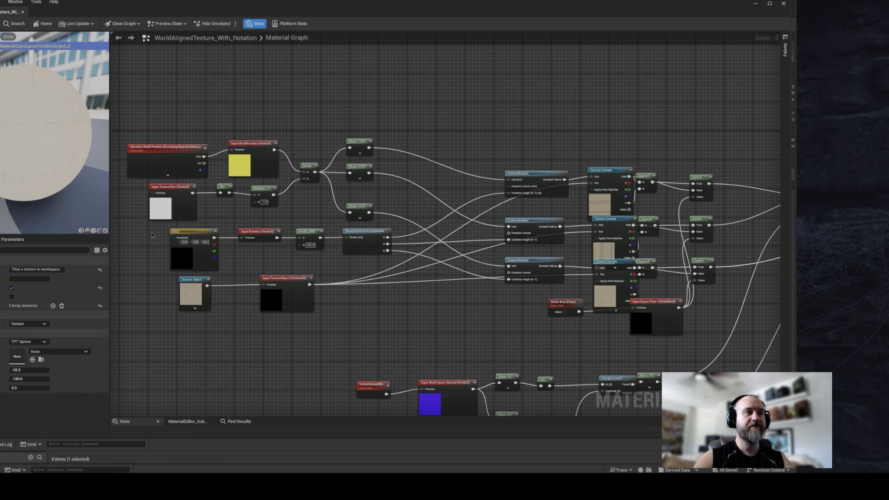
left_click_drag(152, 232, 371, 267)
left_click_drag(490, 148, 565, 283, "shift")
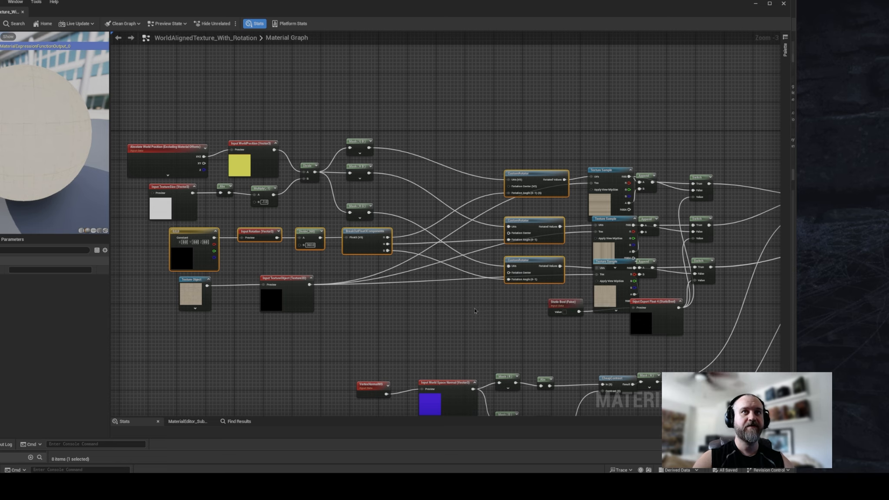
Step: Open the WorldAlignedNormal_With_Rotation material function from the Material_Functions folder
right_click_drag(256, 78, 273, 71)
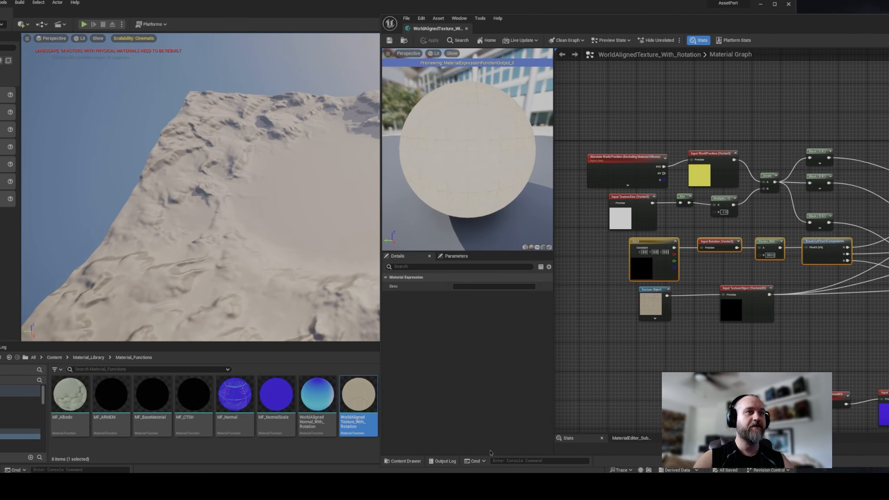
left_click(318, 393)
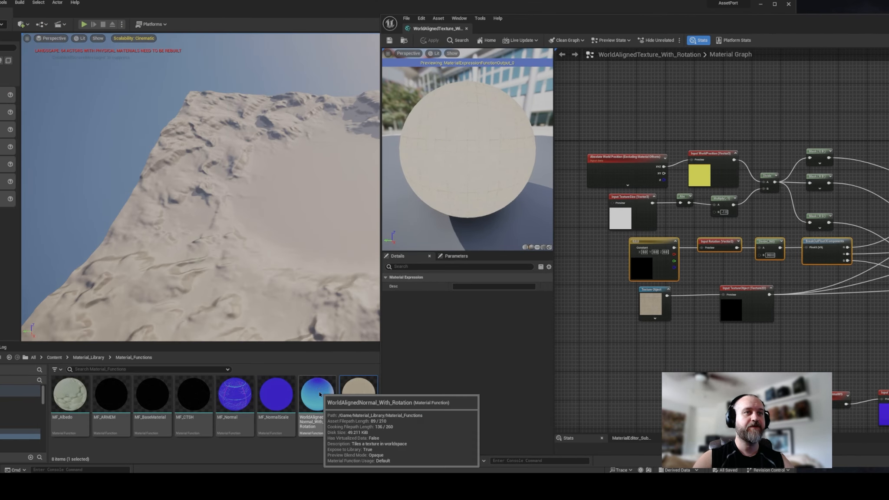
double_click(319, 391)
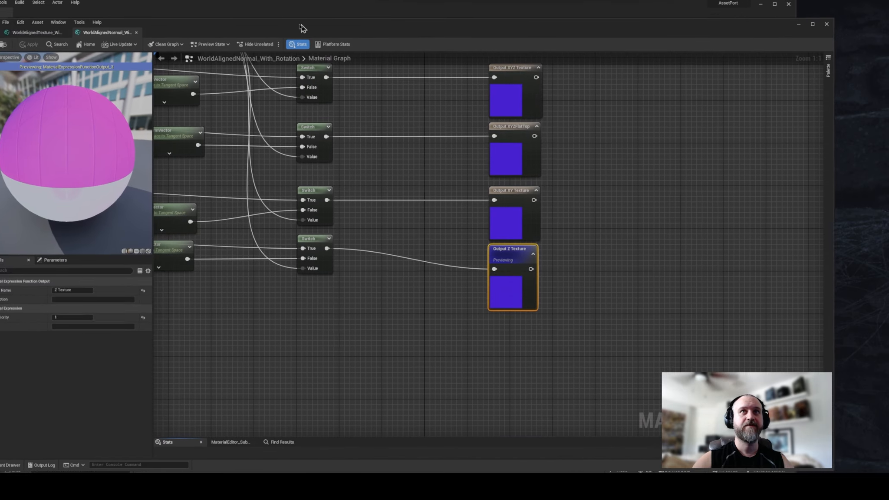
Step: Move the world position, texture size, Divide and Mask nodes away from the texture samples to make room for the rotation nodes
scroll(519, 219, "down", 2)
right_click_drag(535, 240, 776, 241)
scroll(376, 182, "up", 2)
right_click_drag(372, 188, 447, 223)
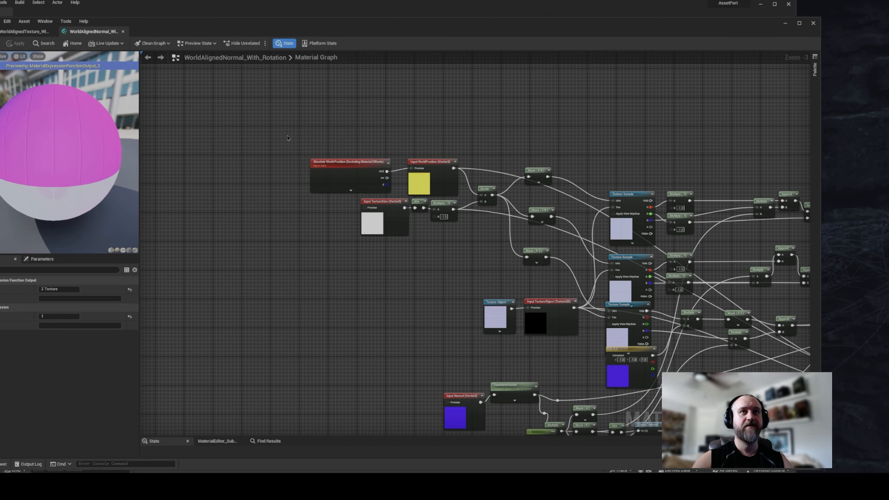
left_click_drag(287, 138, 343, 221)
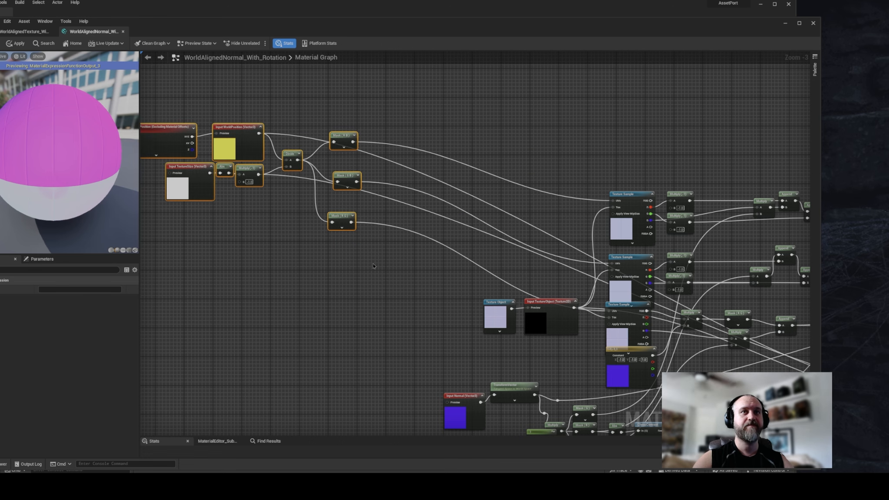
Step: Paste the copied rotation nodes and position them so the CustomRotator nodes sit between the masks and the texture samples
right_click_drag(373, 265, 423, 264)
left_click(424, 264)
key("ctrl+v")
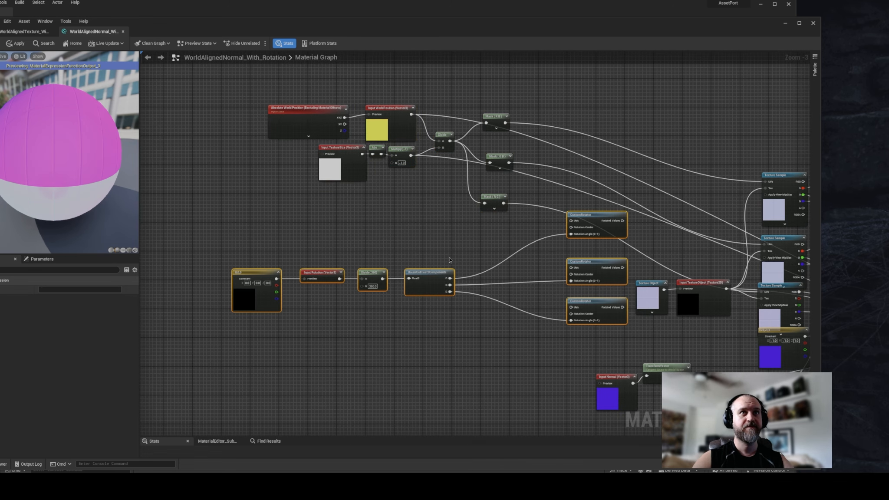
left_click_drag(589, 222, 672, 167)
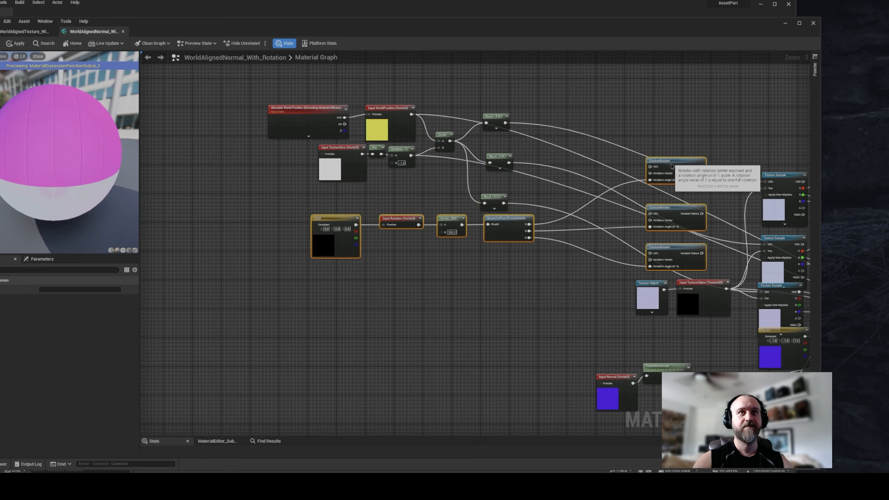
Step: Connect the three Mask outputs to the UVs inputs of the pasted CustomRotator nodes in the normal function
right_click_drag(630, 165, 488, 186)
left_click(460, 174)
scroll(383, 155, "up", 3)
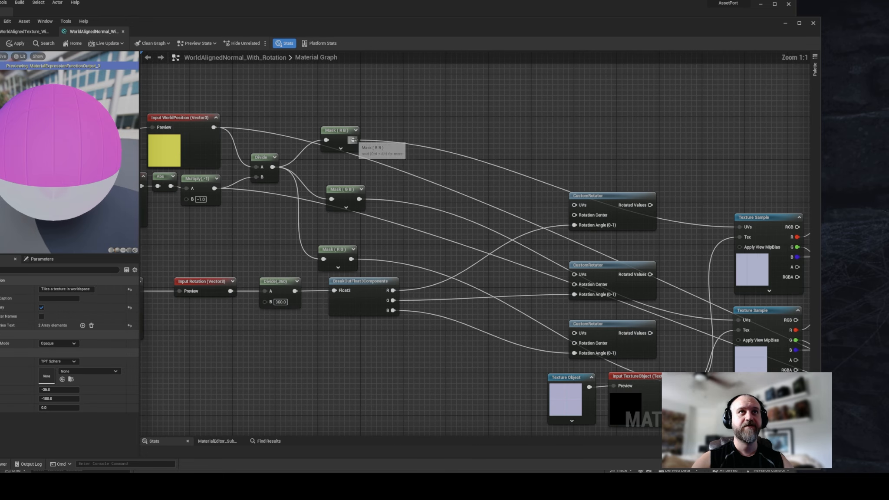
left_click_drag(354, 140, 574, 205)
left_click_drag(360, 199, 575, 275)
left_click_drag(351, 259, 580, 335)
Step: Connect the pasted rotators' Rotated Values outputs to the UVs inputs of the three normal texture samples
right_click_drag(651, 206, 507, 178)
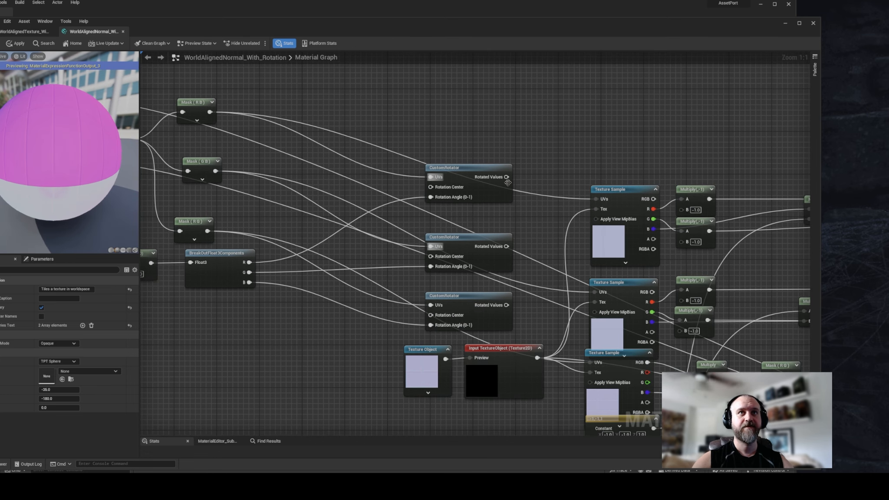
left_click_drag(507, 177, 596, 201)
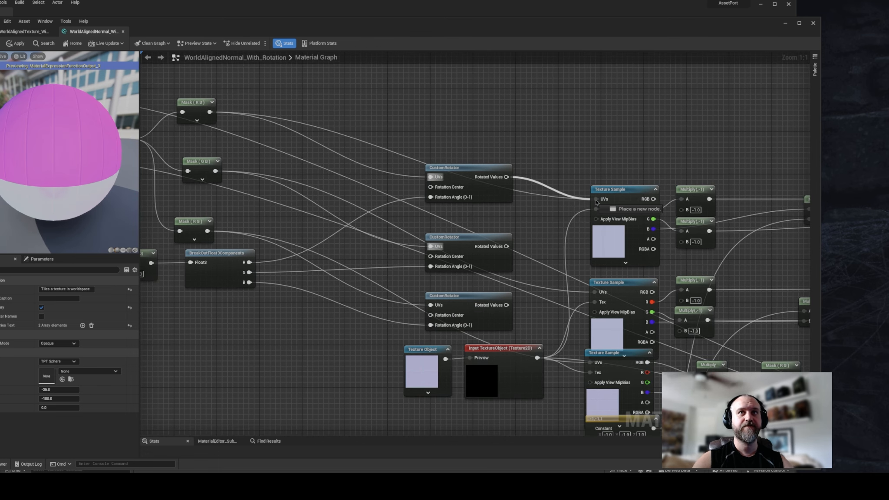
left_click_drag(507, 246, 596, 292)
left_click_drag(507, 305, 590, 362)
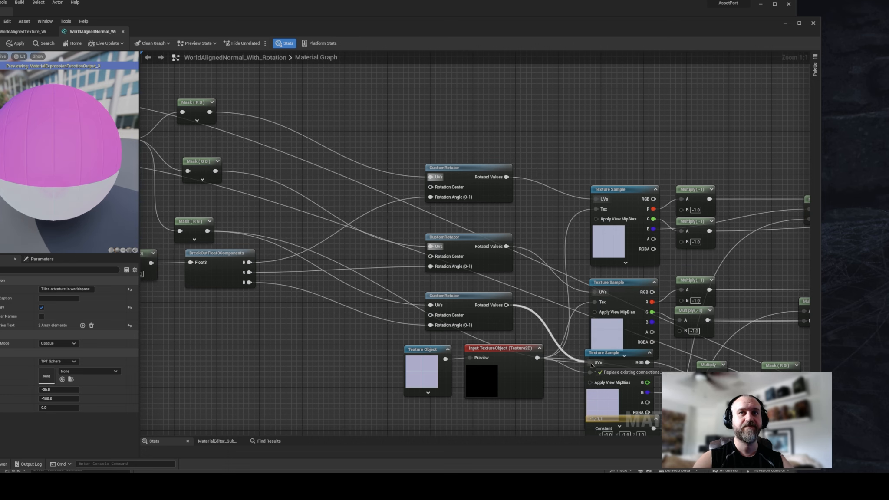
Step: Examine the WorldAlignedNormals_HighQuality node and its inputs in the normal function's graph
right_click_drag(534, 338, 595, 293)
scroll(367, 298, "down", 2)
right_click_drag(368, 298, 140, 181)
scroll(464, 247, "down", 1)
right_click_drag(460, 279, 189, 281)
scroll(437, 322, "up", 3)
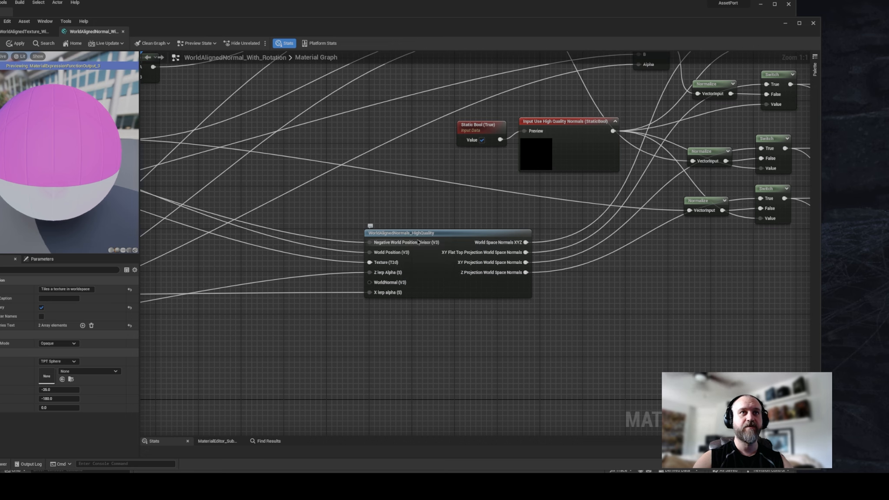
Step: Move the material editor aside and search all project and engine content for "worldalignednor"
left_click_drag(399, 28, 888, 42)
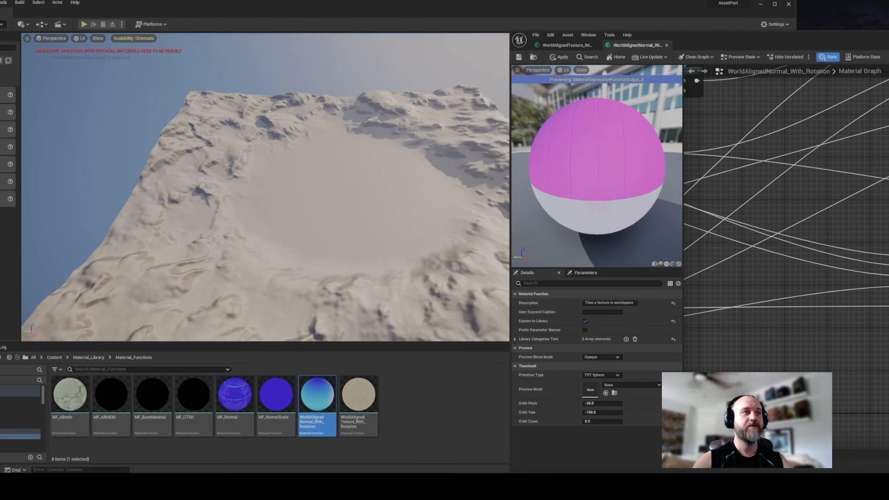
left_click(20, 388)
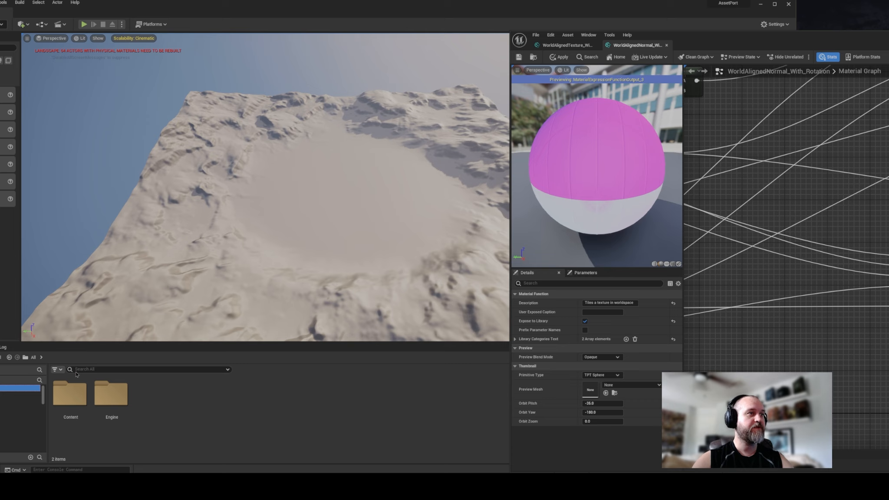
left_click(93, 370)
type("worl")
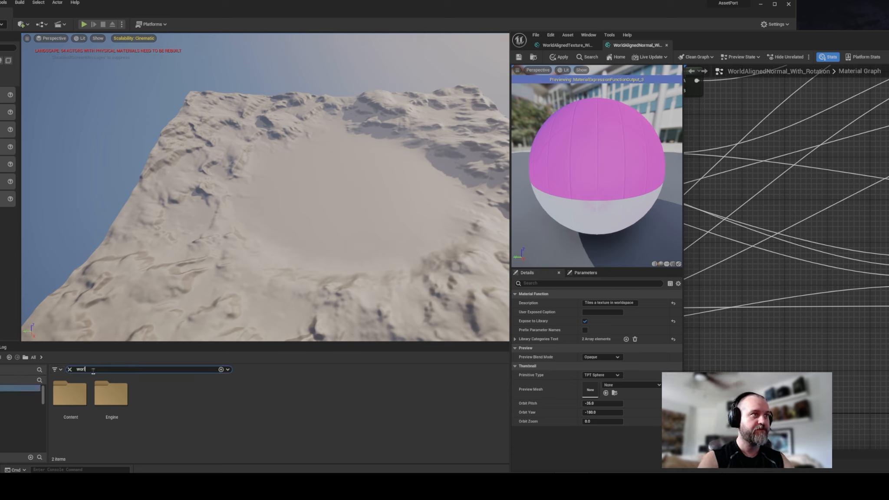
type("daligned")
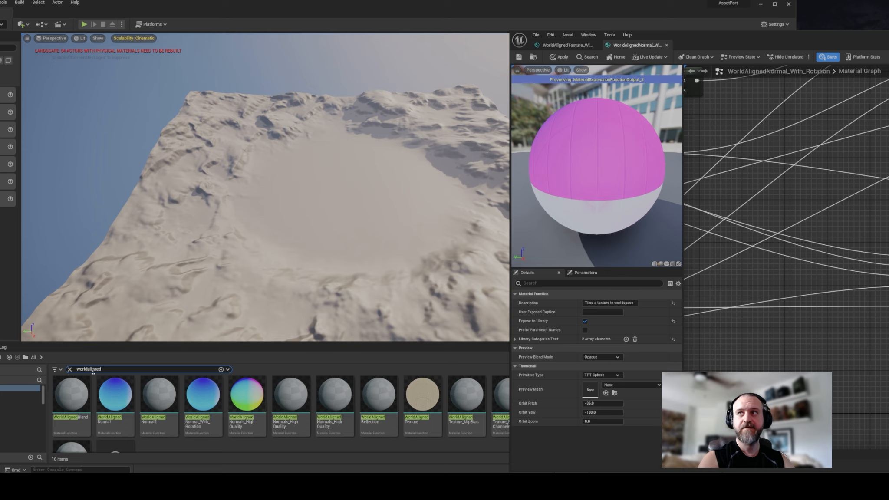
type("noram")
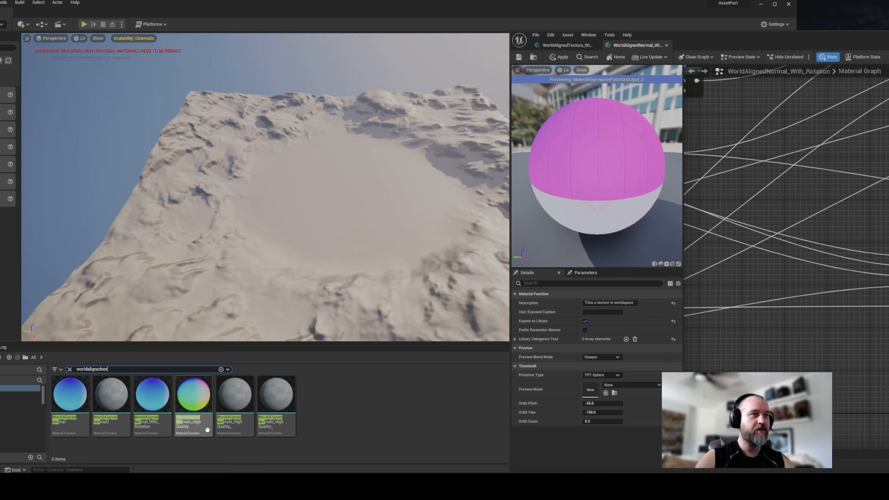
Step: Duplicate the engine's WorldAlignedNormals_HighQuality function and name the copy WorldAlignedNormals_HighQuality_With_Rotation
left_click(196, 393)
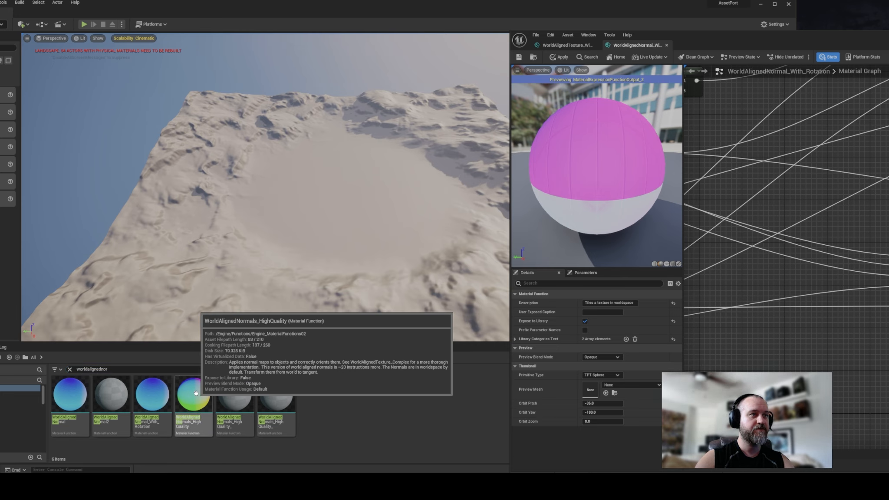
right_click(195, 393)
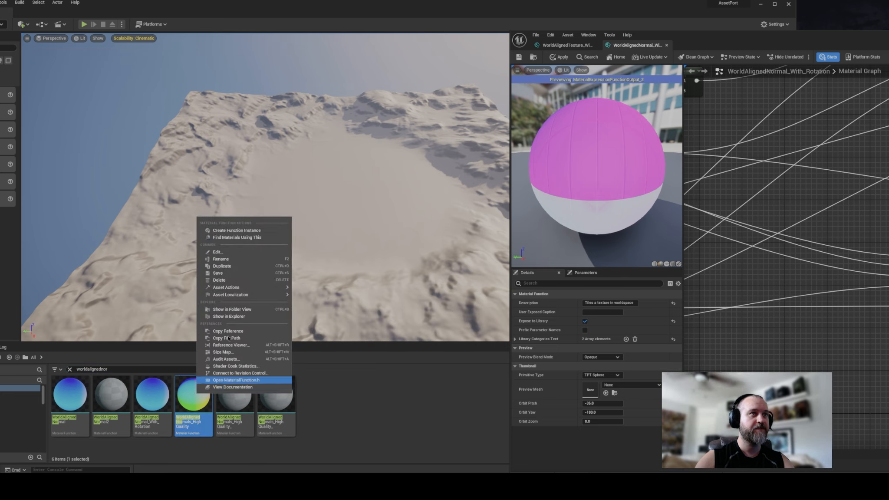
left_click(225, 267)
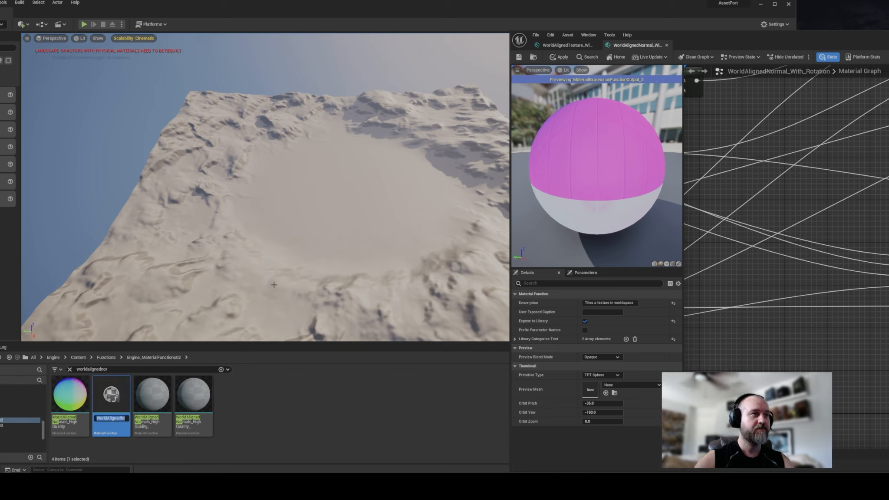
key("BackSpace")
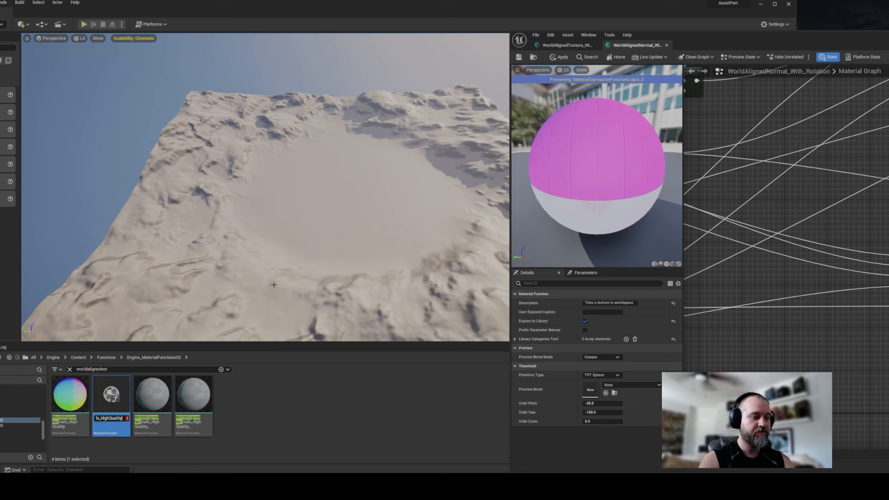
type("_With_")
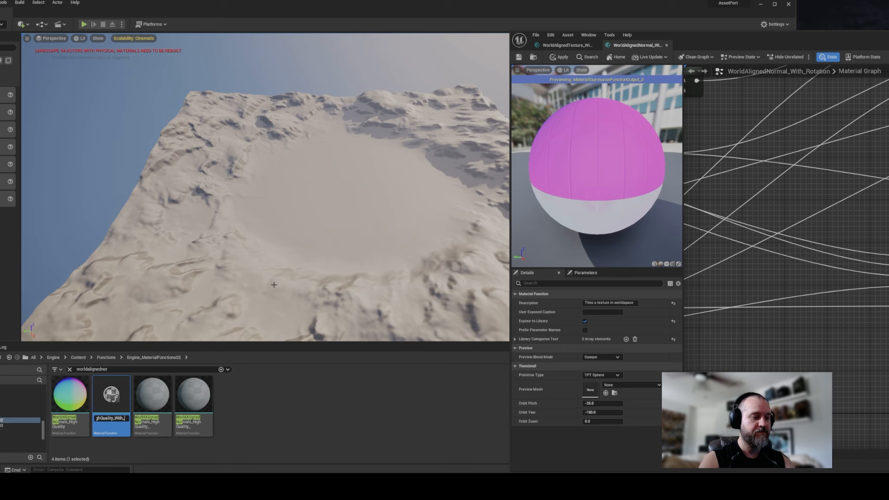
type("Rotation")
key("Return")
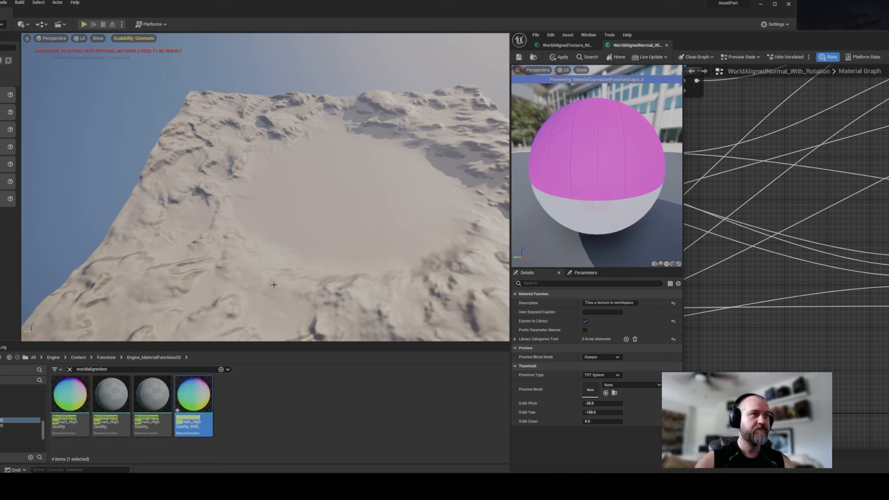
Step: Move the duplicated function into Material_Library/Material_Functions and open it for editing
left_click(308, 405)
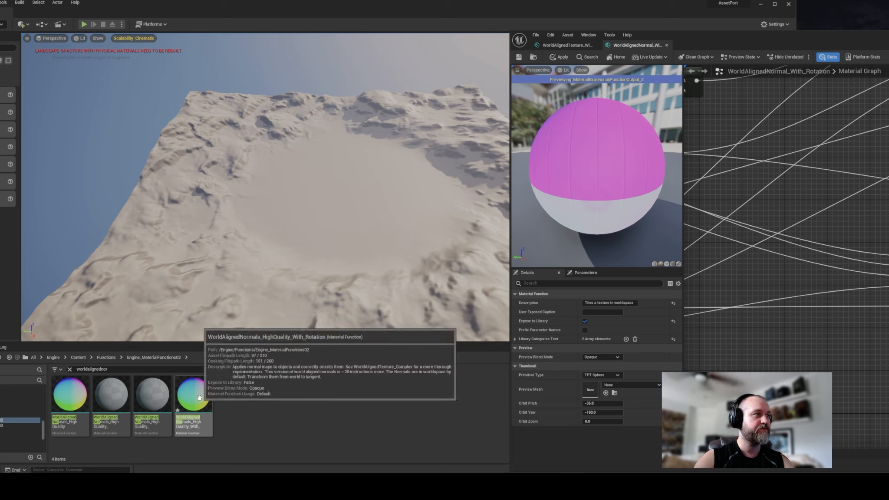
left_click_drag(197, 396, 0, 415)
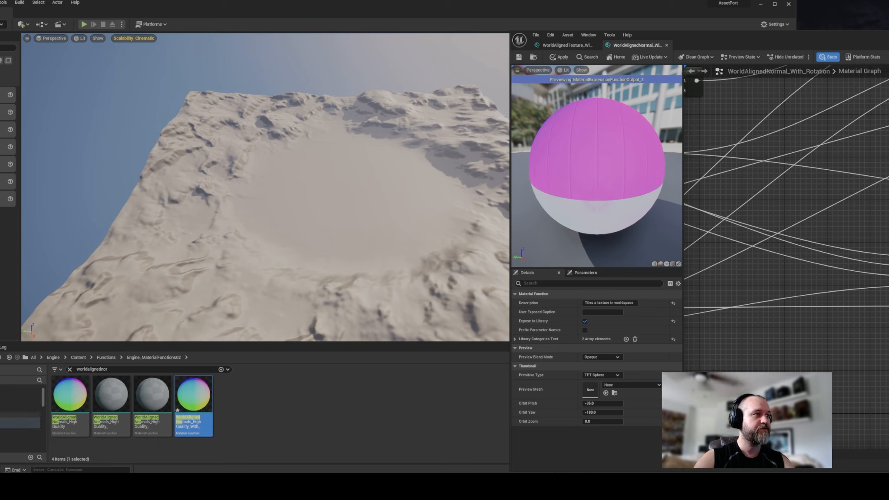
left_click(0, 428)
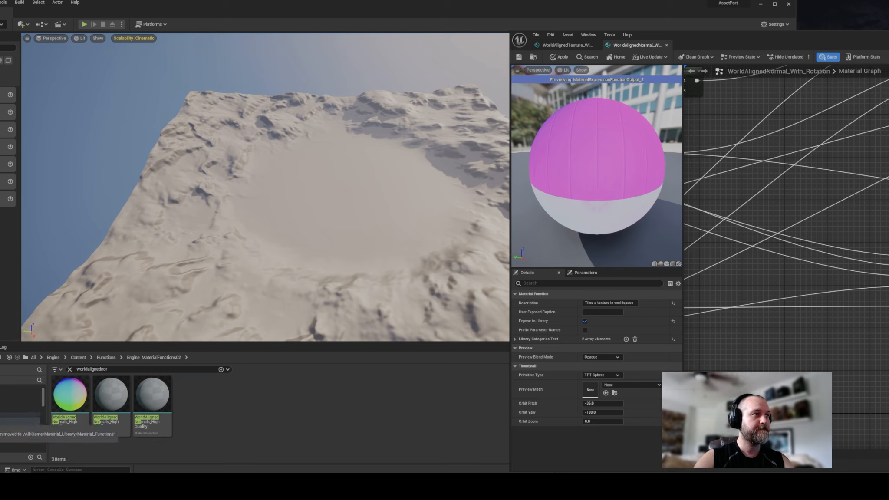
left_click(0, 415)
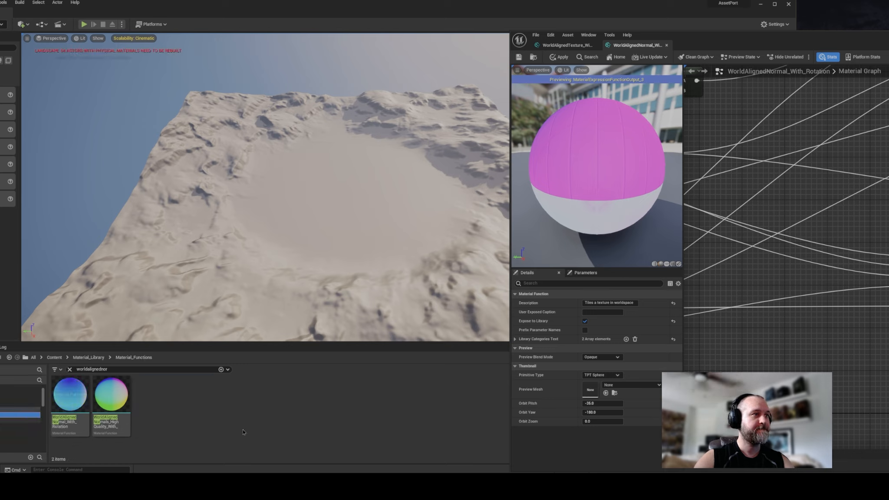
double_click(111, 406)
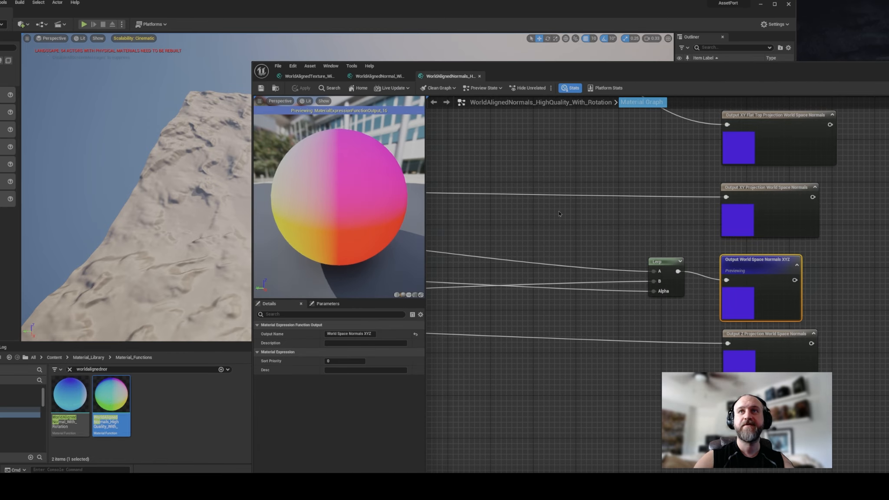
Step: Shift the world position, divide and mask nodes up and away from the texture groups to make room
scroll(782, 213, "up", 12)
right_click_drag(798, 215, 820, 251)
scroll(820, 252, "down", 4)
right_click_drag(685, 231, 695, 233)
left_click_drag(591, 248, 766, 320)
left_click_drag(669, 285, 634, 199)
right_click_drag(669, 252, 699, 259)
Step: Paste the copied rotation nodes into the high-quality function and position the CustomRotator nodes between the masks and texture groups
key("ctrl+v")
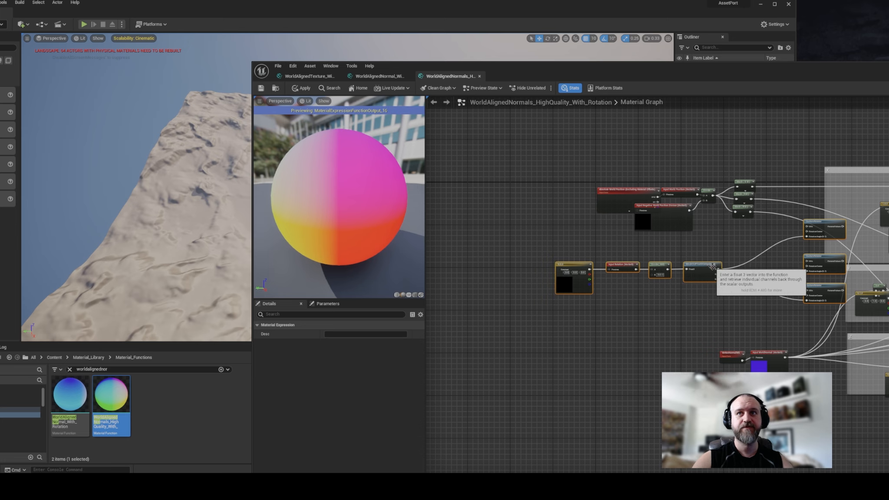
left_click_drag(710, 263, 676, 266)
right_click_drag(740, 259, 644, 259)
scroll(547, 254, "up", 3)
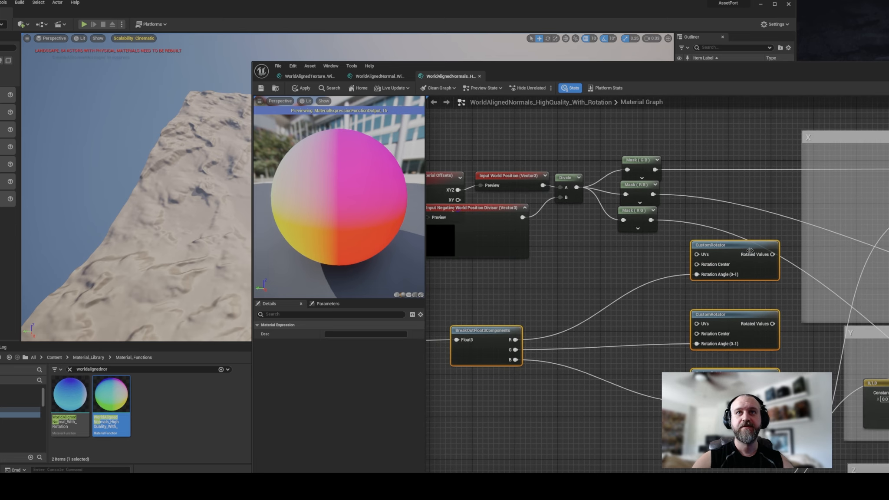
left_click_drag(843, 192, 854, 176)
right_click_drag(688, 169, 651, 192)
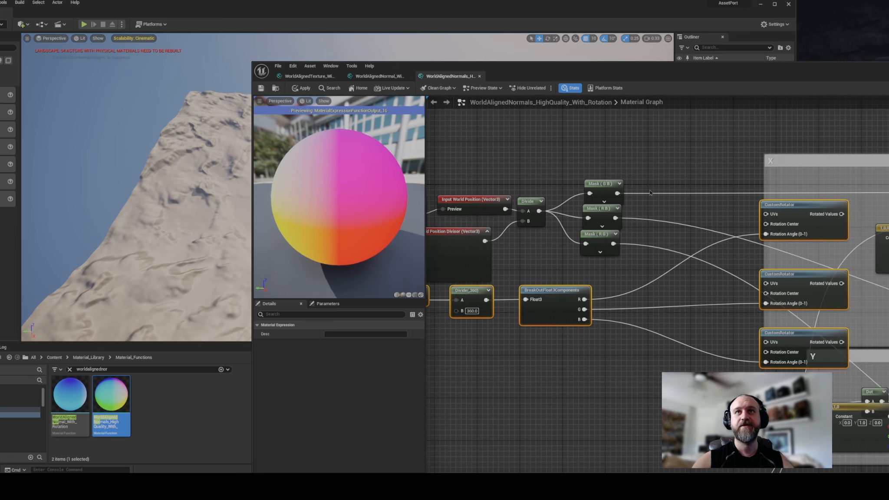
Step: Connect the three Mask outputs to the UVs inputs of the CustomRotator nodes in the high-quality function
left_click_drag(616, 194, 767, 215)
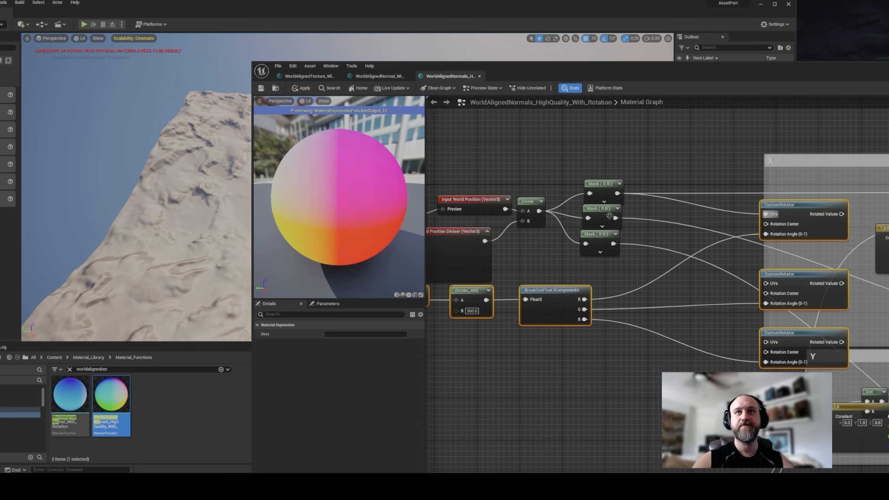
left_click_drag(616, 218, 766, 283)
left_click_drag(614, 244, 767, 342)
right_click_drag(845, 318, 654, 220)
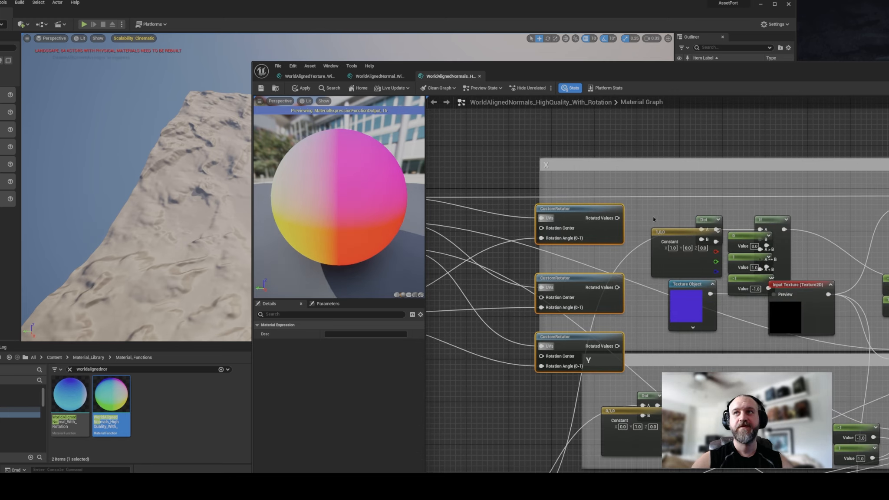
Step: Connect the CustomRotator nodes' Rotated Values outputs to the UVs of the X, Y and Z texture samples
left_click_drag(617, 219, 888, 196)
left_click_drag(617, 288, 888, 352)
scroll(840, 217, "down", 4)
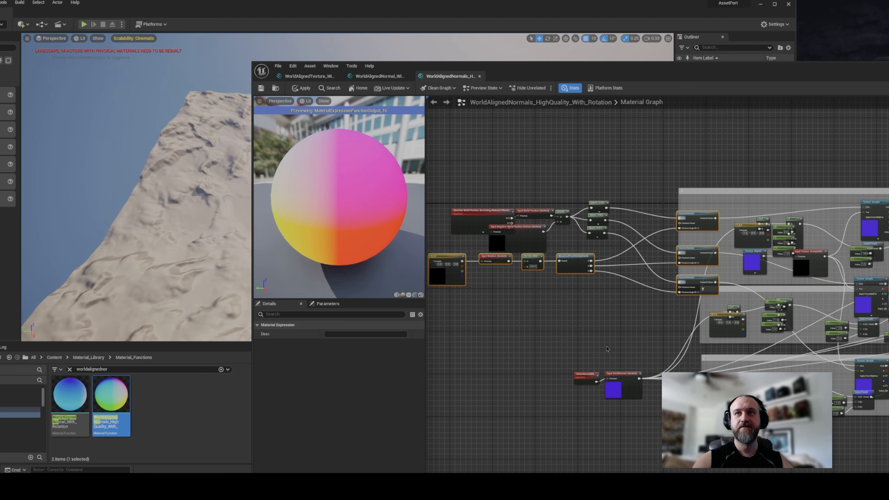
Step: Save the WorldAlignedNormals_HighQuality_With_Rotation function and close its graph
right_click_drag(607, 349, 481, 318)
right_click_drag(713, 318, 740, 344)
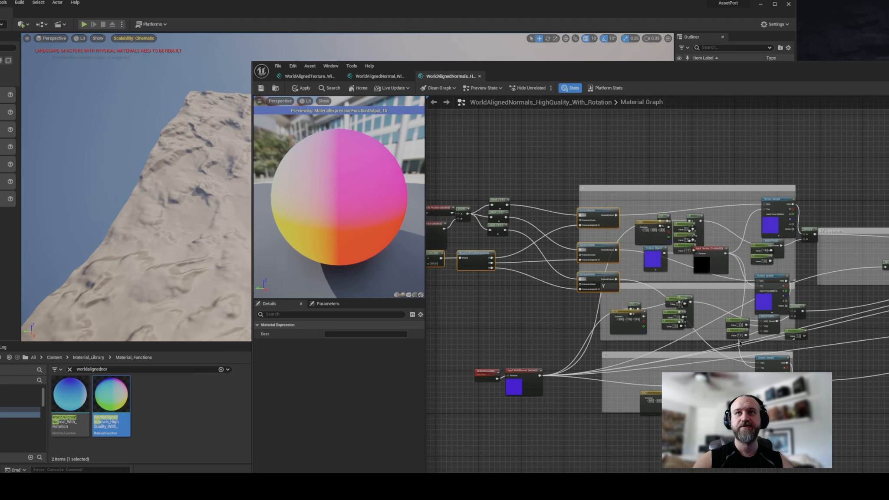
right_click_drag(626, 348, 747, 335)
left_click(262, 90)
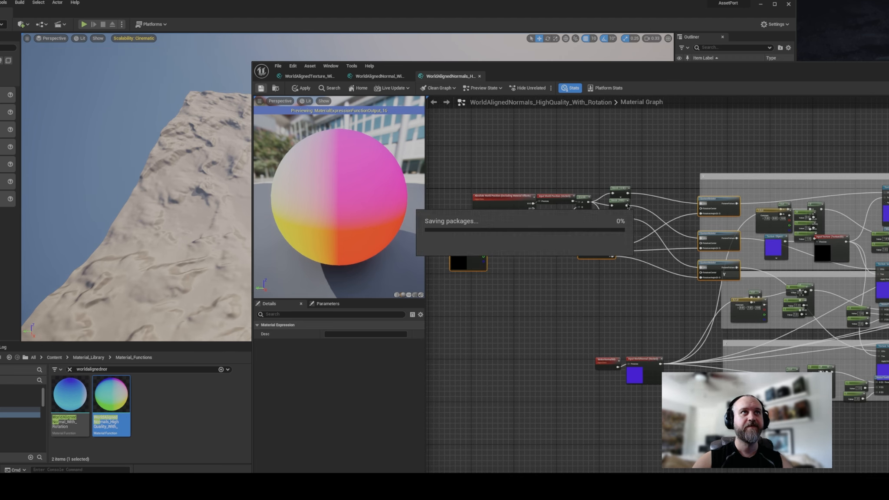
left_click(480, 76)
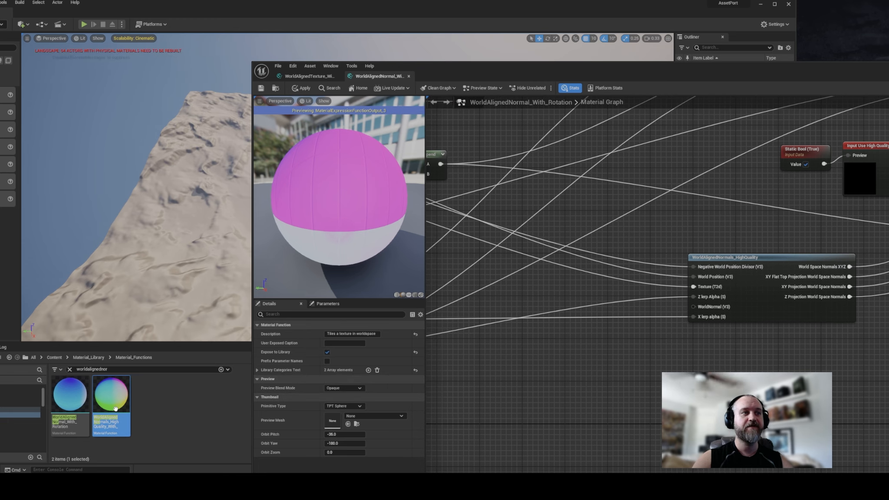
Step: Add the WorldAlignedNormals_HighQuality_With_Rotation function to the normal function's graph, directly below the original high-quality node
left_click_drag(113, 402, 715, 381)
left_click_drag(770, 385, 738, 354)
right_click_drag(733, 345, 677, 310)
right_click_drag(703, 246, 730, 244)
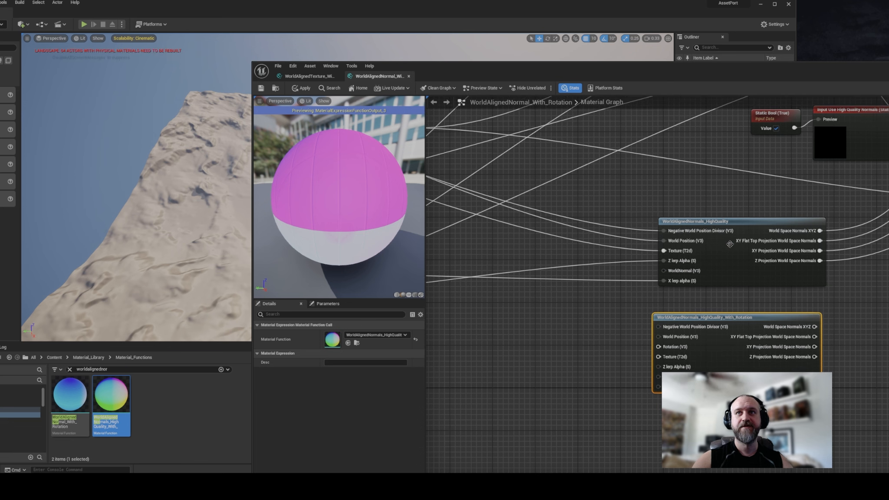
left_click_drag(727, 320, 732, 314)
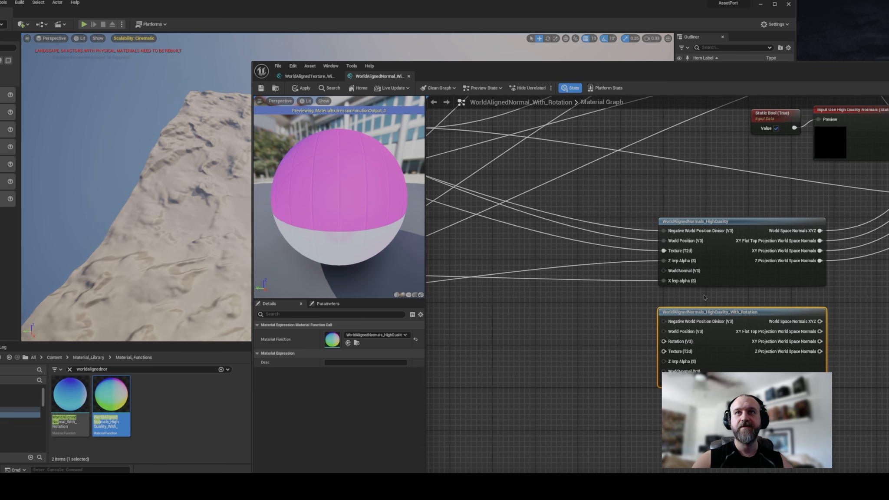
Step: Transfer the divisor, World Position, Texture, Z lerp Alpha and X lerp alpha connections from the original high-quality node to the rotation version
mouse_move(664, 231)
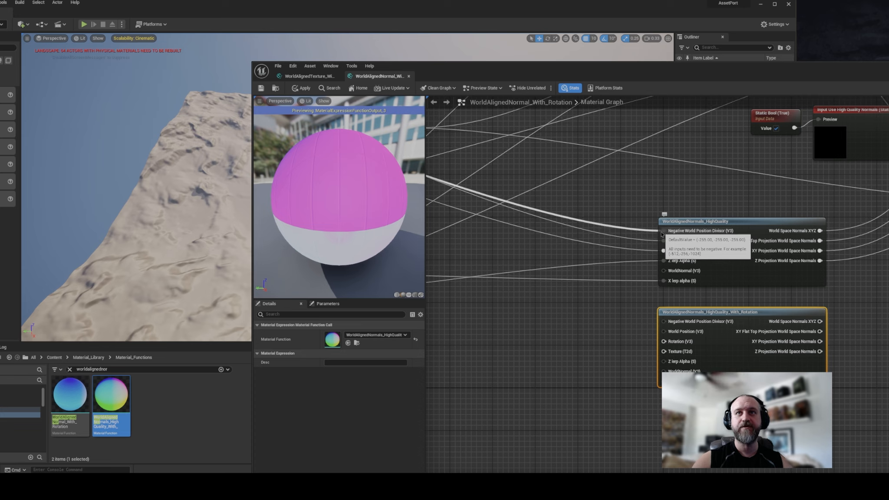
left_click_drag(663, 230, 667, 324, "ctrl")
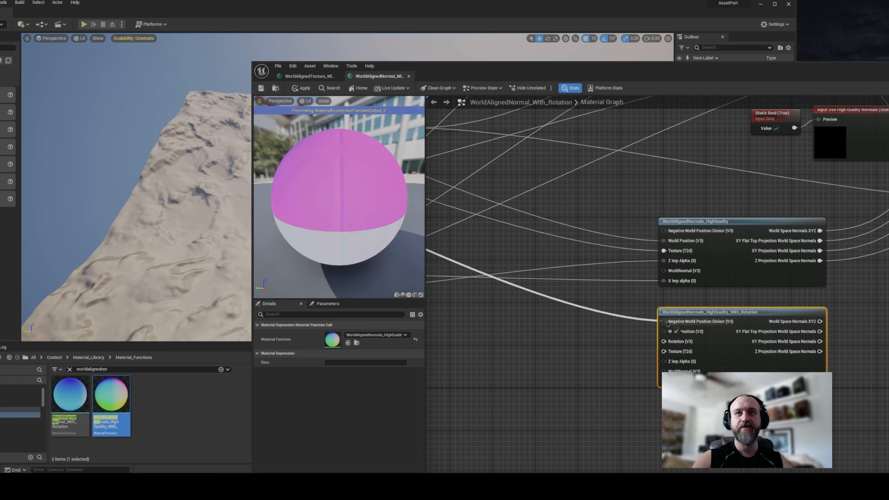
left_click_drag(664, 241, 664, 332, "ctrl")
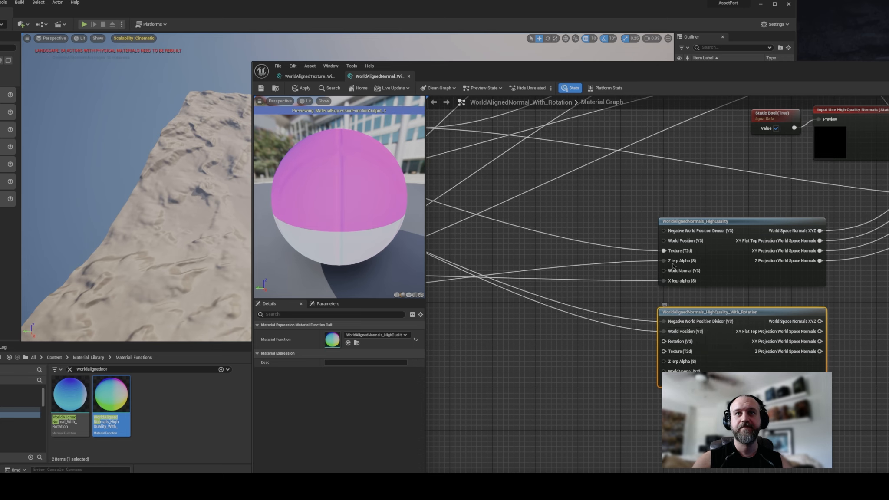
left_click_drag(664, 250, 665, 354, "ctrl")
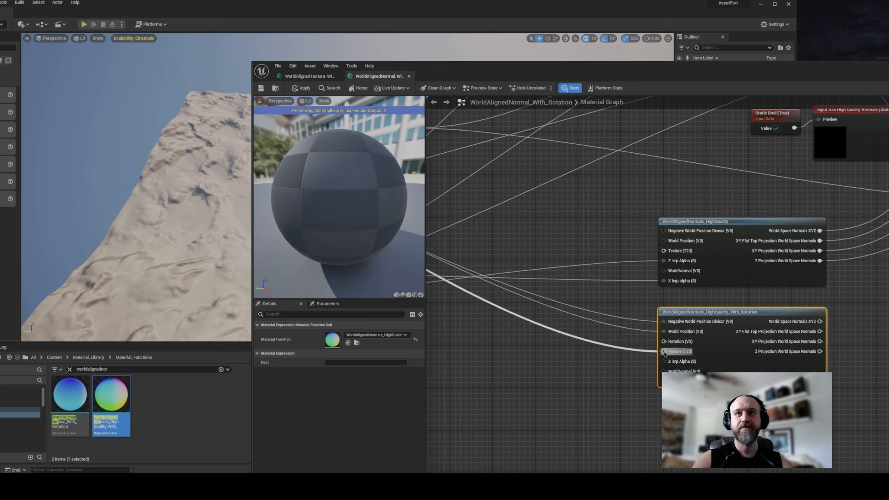
left_click_drag(664, 260, 663, 363, "ctrl")
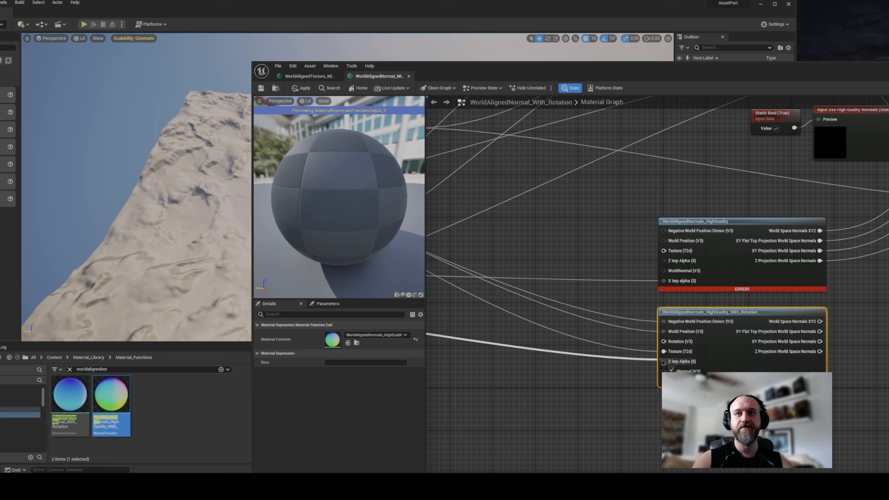
left_click_drag(664, 281, 664, 381, "ctrl")
Step: Transfer the output connections of the original high-quality node to the matching outputs of the rotation version
left_click_drag(820, 260, 821, 353, "ctrl")
left_click_drag(820, 251, 821, 341, "ctrl")
left_click_drag(820, 241, 820, 322, "ctrl")
Step: Move the 0,0,0 constant, Input Rotation and Divide(360) nodes farther away from the BreakOutFloat3Components node
right_click_drag(564, 298, 630, 292)
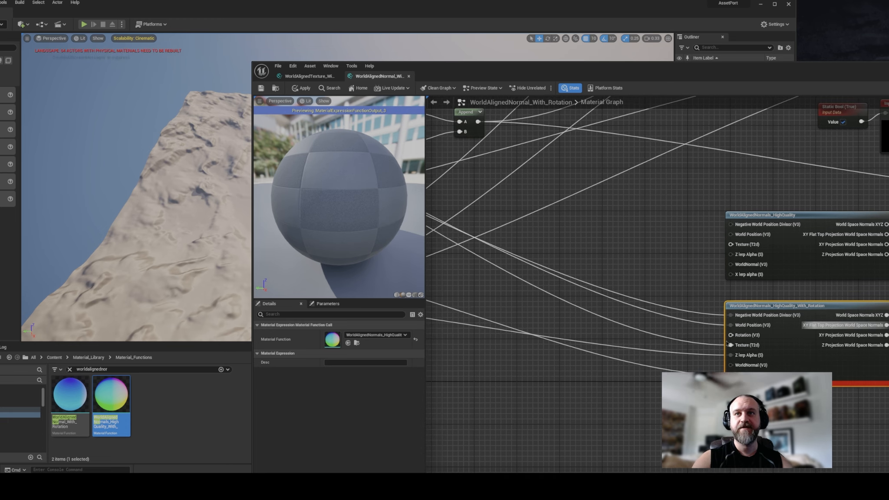
right_click_drag(595, 258, 859, 286)
scroll(730, 297, "down", 6)
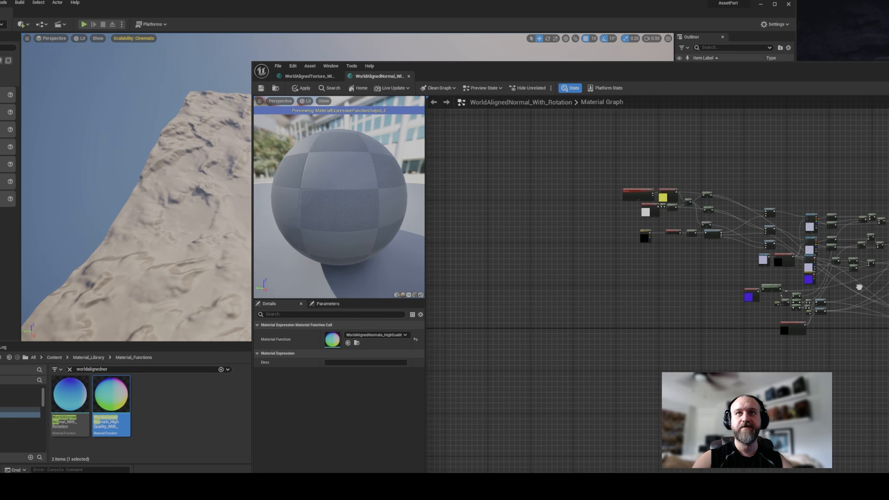
scroll(704, 235, "up", 1)
right_click_drag(705, 235, 759, 238)
scroll(759, 238, "up", 5)
right_click_drag(523, 217, 573, 208)
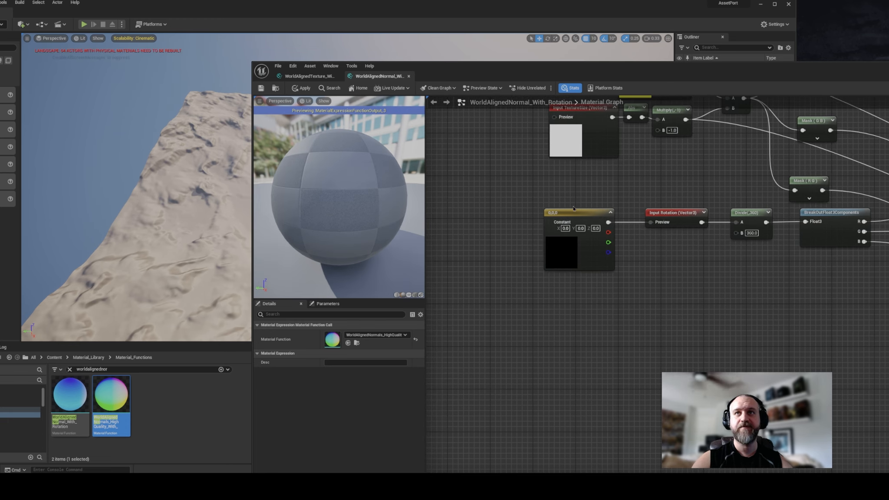
left_click_drag(671, 240, 769, 254)
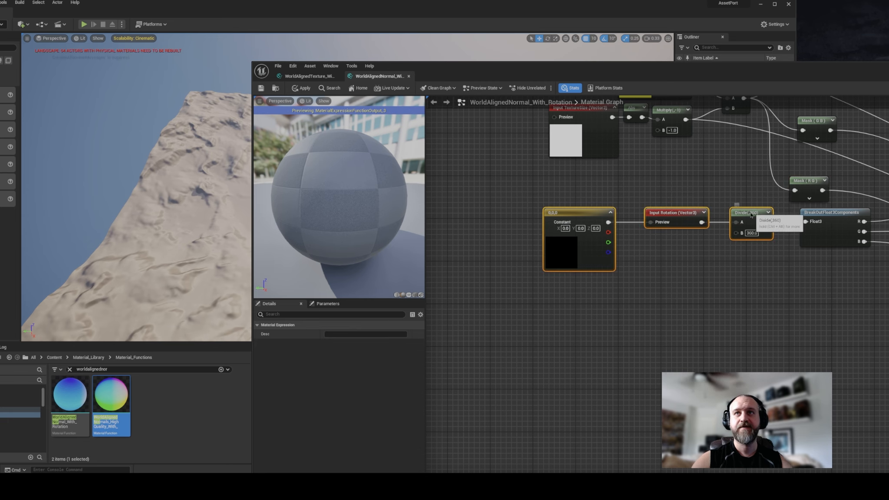
left_click_drag(749, 213, 657, 217)
scroll(731, 261, "down", 1)
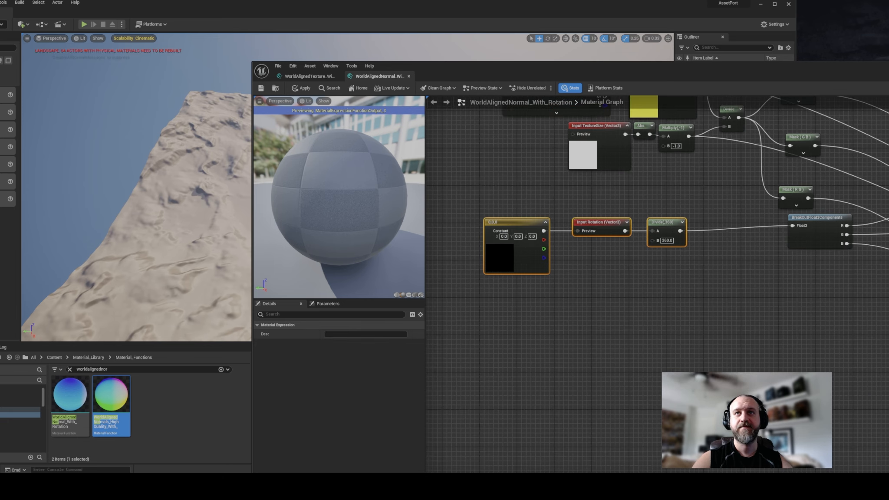
Step: Open a gap between the Input Rotation node with its constant and the Divide(360) node
right_click_drag(730, 260, 720, 249)
left_click(594, 235)
right_click_drag(594, 221, 721, 231)
left_click_drag(716, 220, 637, 216)
left_click_drag(780, 221, 799, 216)
Step: Add a named reroute declaration called Rotation from the Input Rotation output and feed it into the Divide node's A input
left_click_drag(663, 225, 699, 227)
type("name")
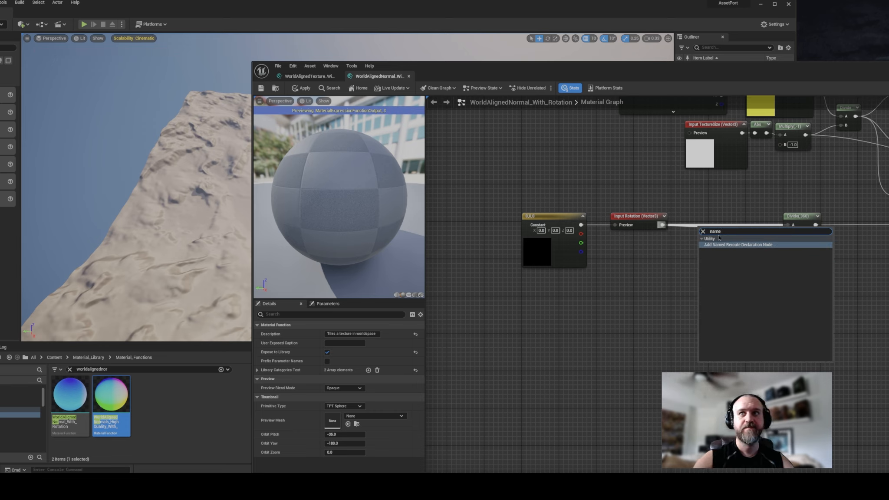
left_click(735, 245)
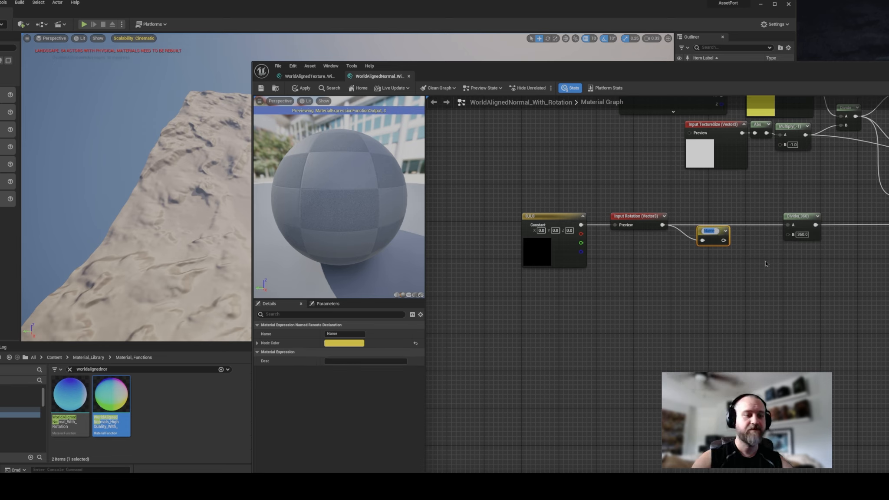
type("Rotation")
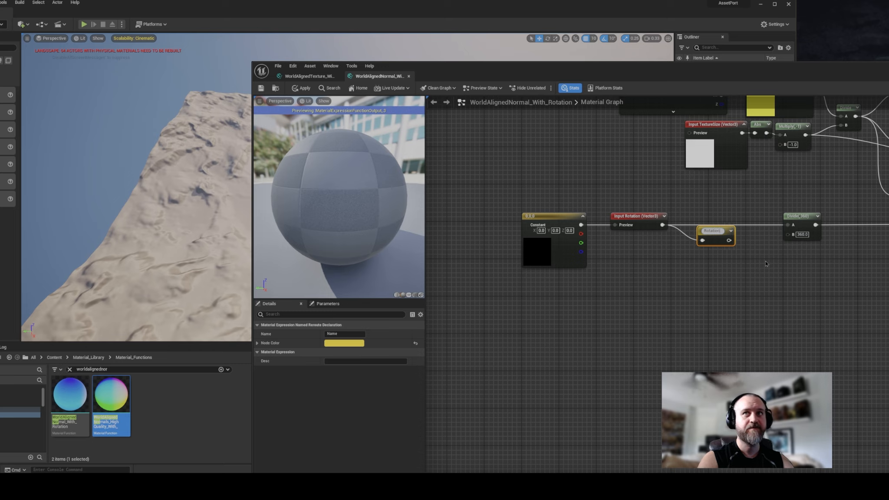
key("Return")
left_click_drag(722, 240, 788, 226)
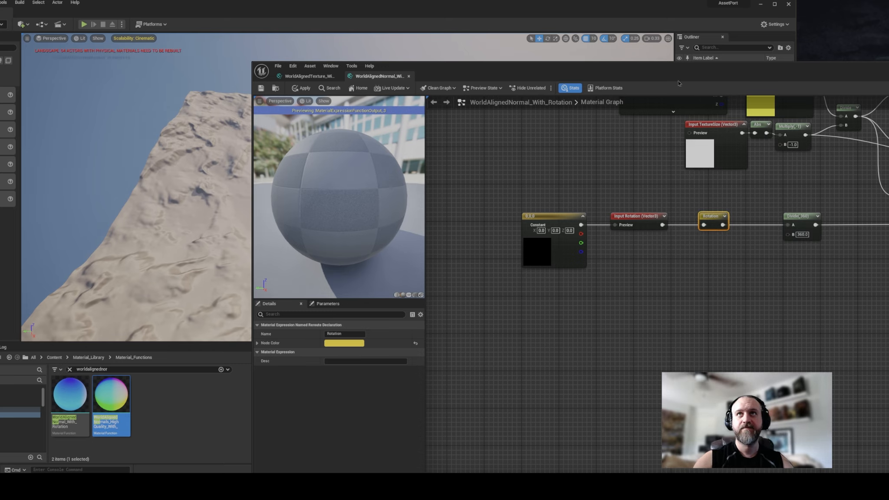
Step: Delete the original WorldAlignedNormals_HighQuality node and move the rotation version up into its place
left_click_drag(679, 83, 377, 37)
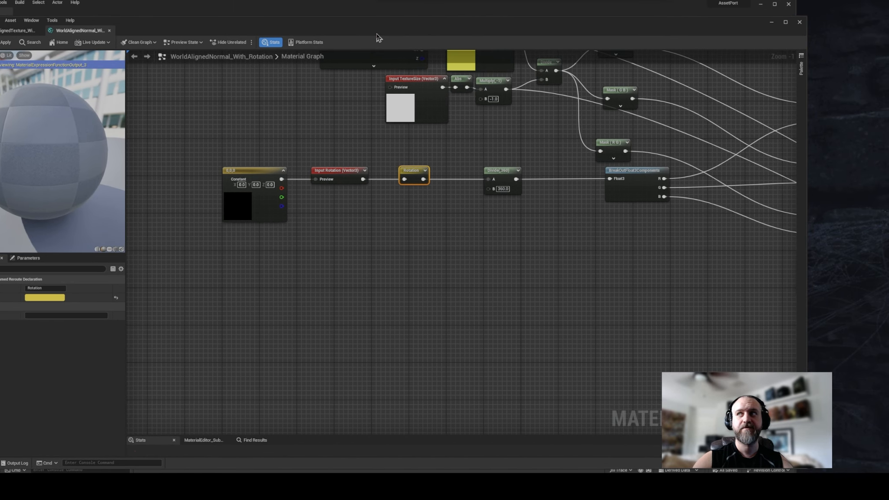
right_click_drag(426, 266, 395, 317)
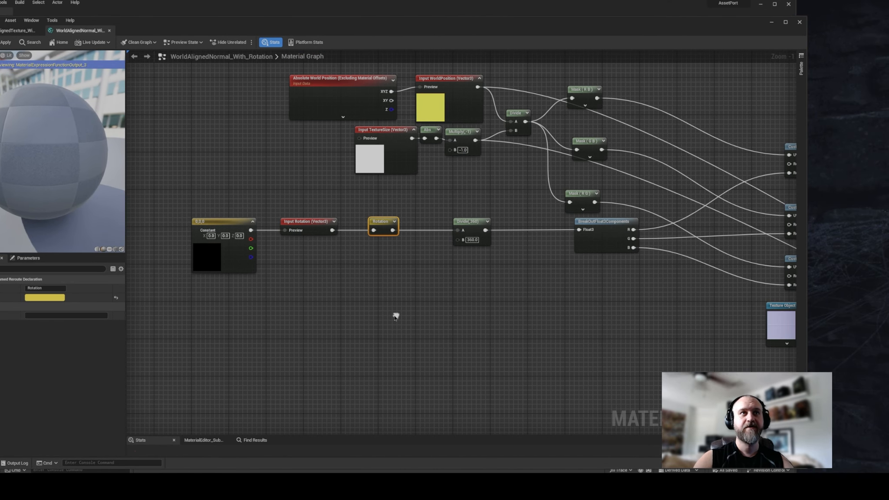
right_click_drag(366, 242, 388, 239)
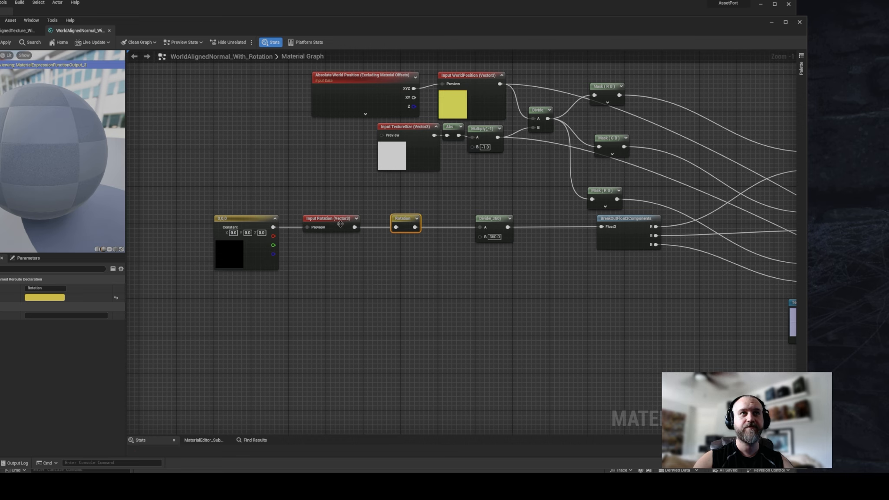
right_click_drag(392, 282, 346, 266)
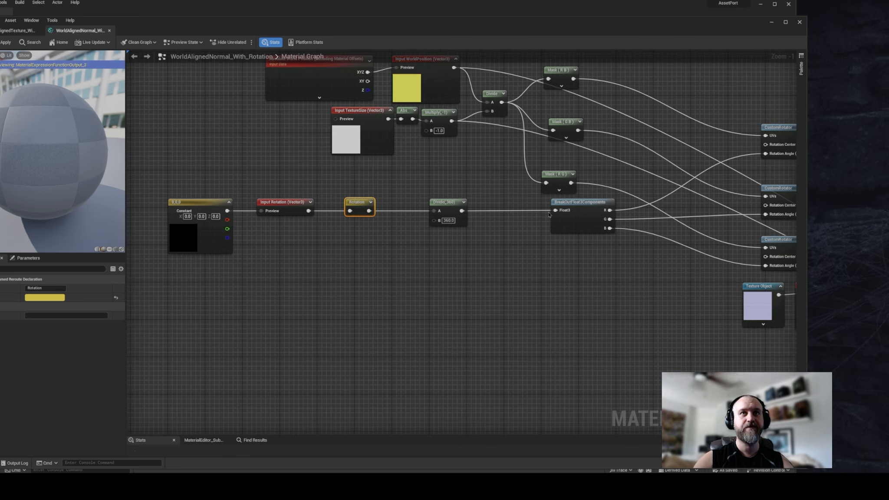
scroll(493, 243, "down", 7)
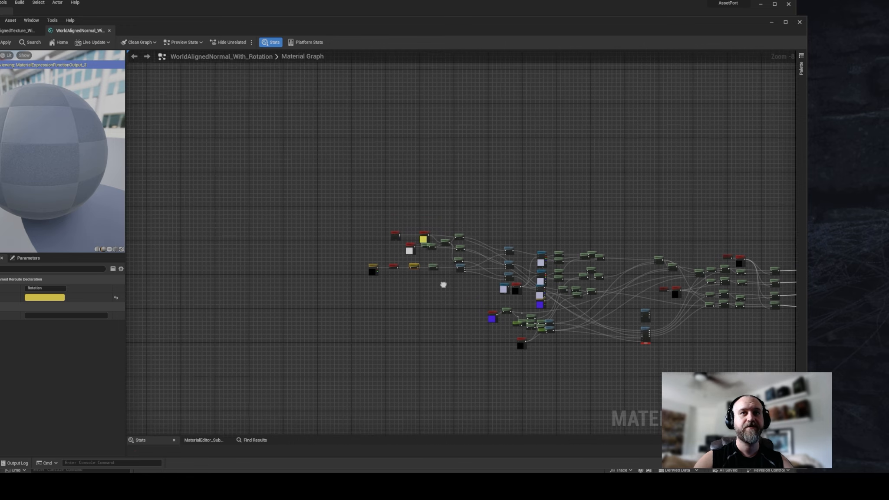
scroll(632, 305, "up", 8)
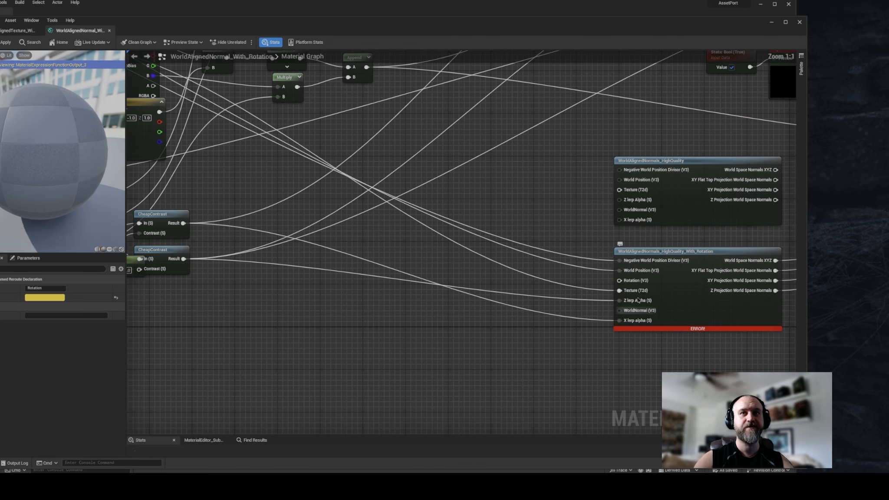
right_click_drag(632, 306, 382, 248)
right_click_drag(284, 202, 316, 206)
left_click(415, 154)
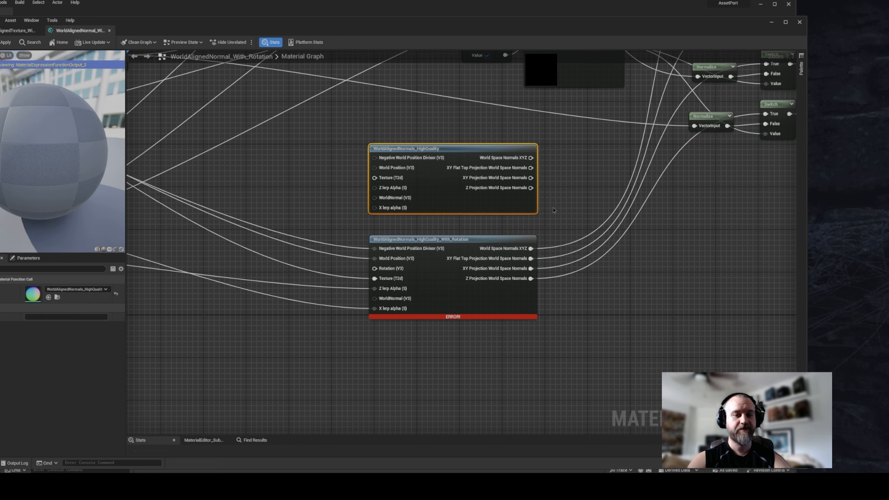
key("Delete")
left_click_drag(477, 239, 471, 170)
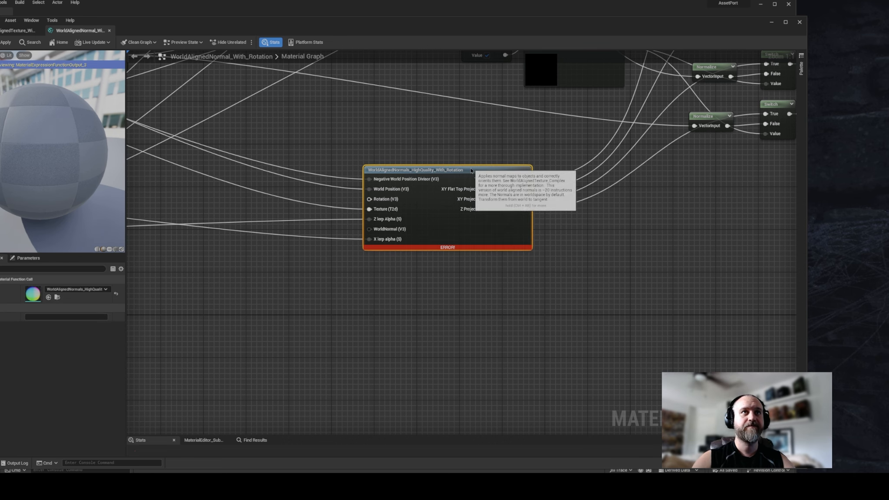
Step: Place a Rotation named reroute beside the high-quality rotation node and connect it to the Rotation (V3) input
right_click_drag(308, 192, 375, 204)
right_click(336, 188)
left_click(338, 199)
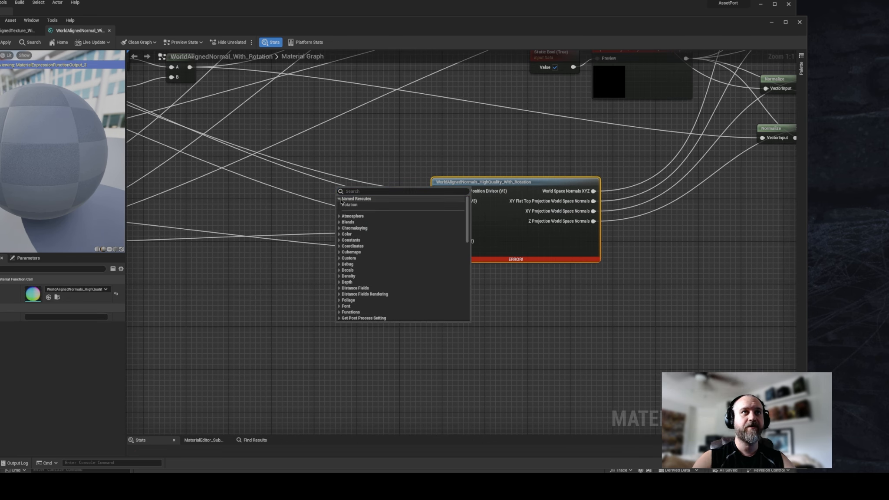
left_click(387, 204)
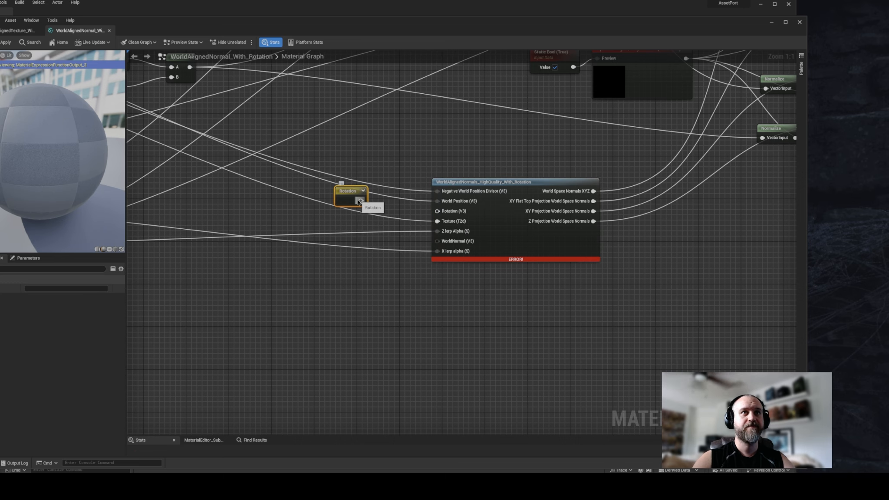
left_click_drag(360, 201, 428, 219)
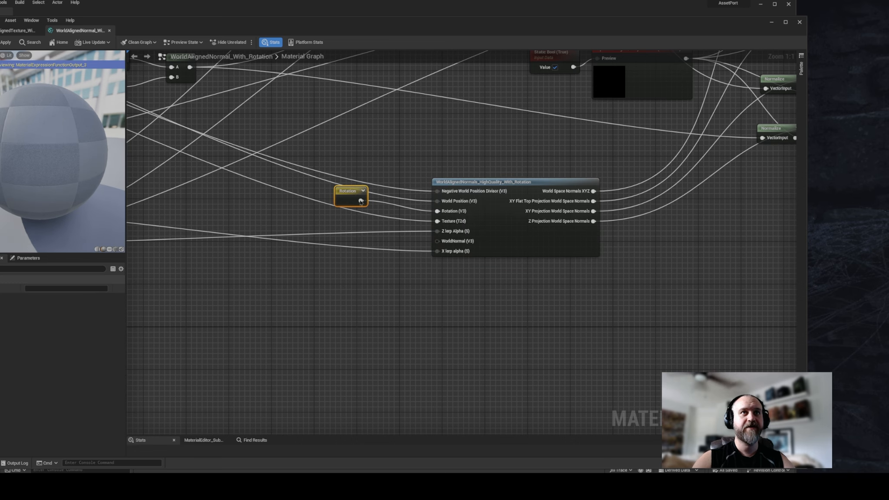
left_click_drag(350, 193, 373, 200)
Step: Examine the overall WorldAlignedNormal_With_Rotation graph, from the high-quality node back to the Rotation input chain
scroll(373, 200, "down", 4)
right_click_drag(341, 203, 482, 271)
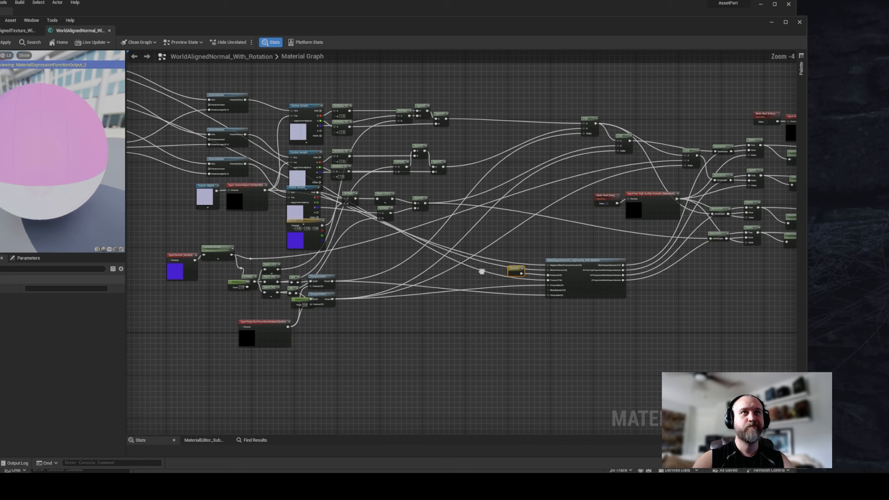
scroll(482, 271, "down", 3)
scroll(495, 270, "up", 2)
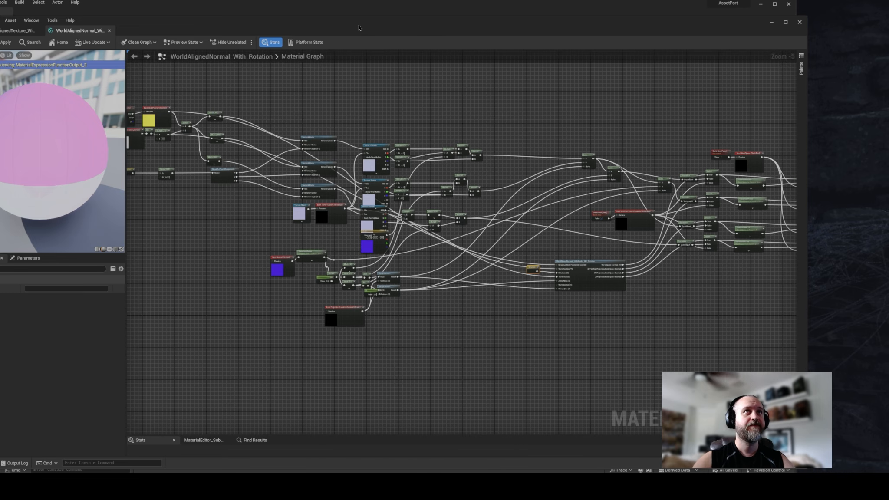
left_click_drag(359, 28, 385, 43)
right_click_drag(305, 158, 441, 189)
scroll(363, 210, "up", 5)
right_click_drag(331, 234, 438, 204)
scroll(437, 205, "down", 1)
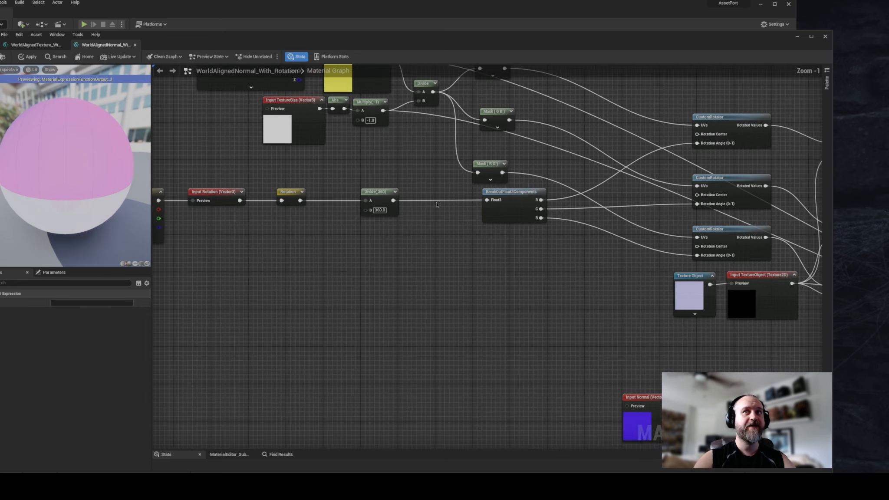
scroll(437, 205, "down", 3)
scroll(332, 227, "up", 2)
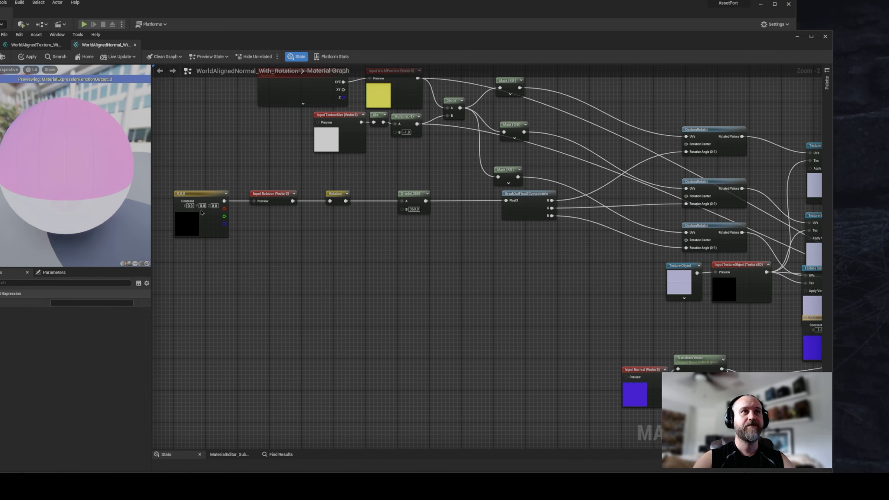
Step: Review the nodes added for rotation: the Rotation input chain, the three CustomRotator nodes and the high-quality node with its Rotation reroute
left_click_drag(167, 190, 539, 276)
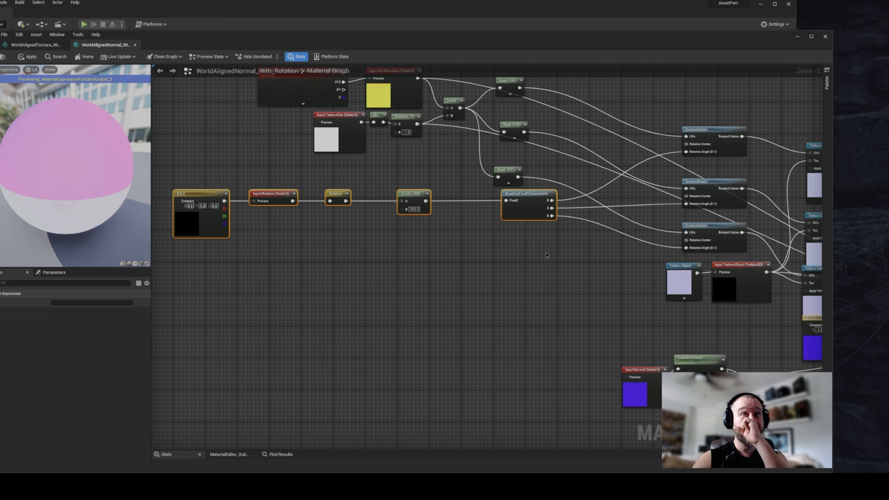
right_click_drag(547, 254, 449, 256)
left_click_drag(556, 121, 651, 257)
right_click_drag(593, 186, 660, 173)
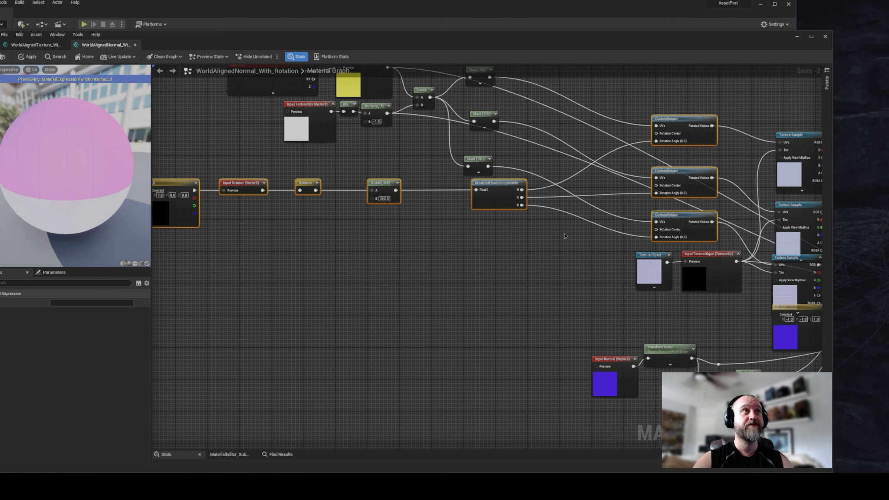
scroll(565, 236, "down", 1)
right_click_drag(565, 237, 547, 210)
scroll(546, 209, "down", 1)
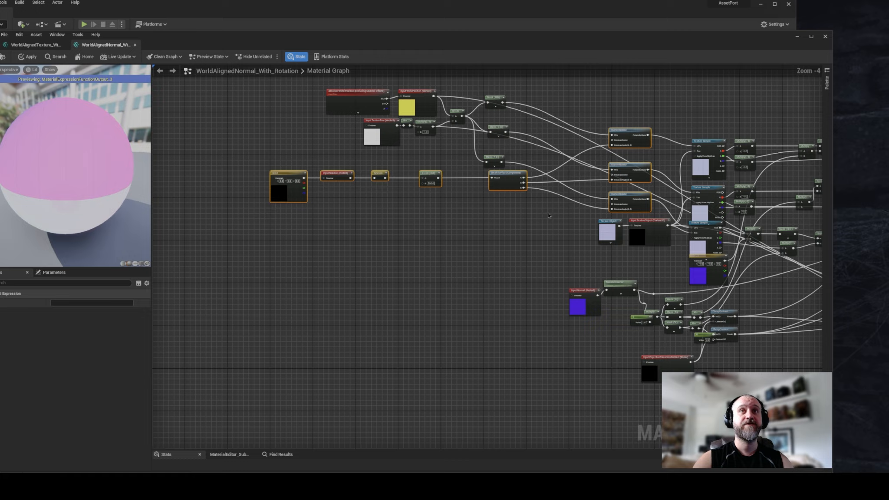
right_click_drag(614, 286, 341, 237)
right_click_drag(504, 350, 310, 289)
right_click_drag(408, 304, 415, 379)
scroll(462, 268, "up", 4)
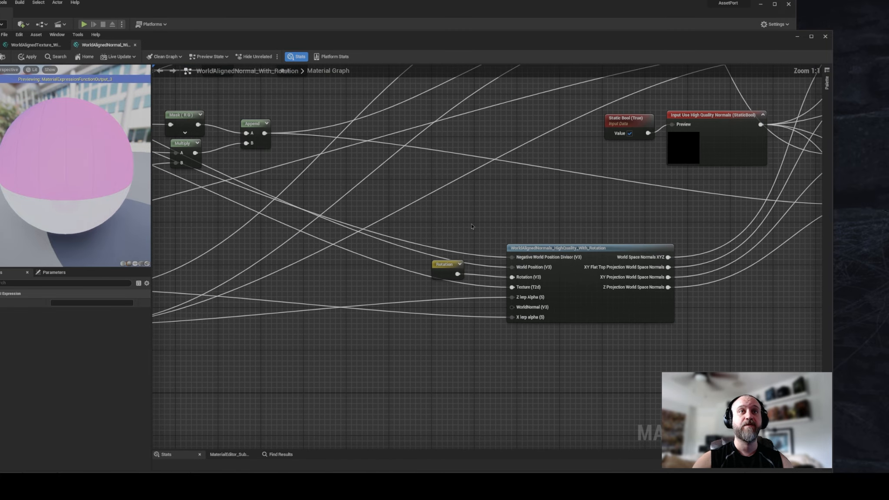
left_click(473, 221)
Step: Close the material function editor and clear the asset search in the Material_Functions folder
right_click_drag(452, 261, 512, 276)
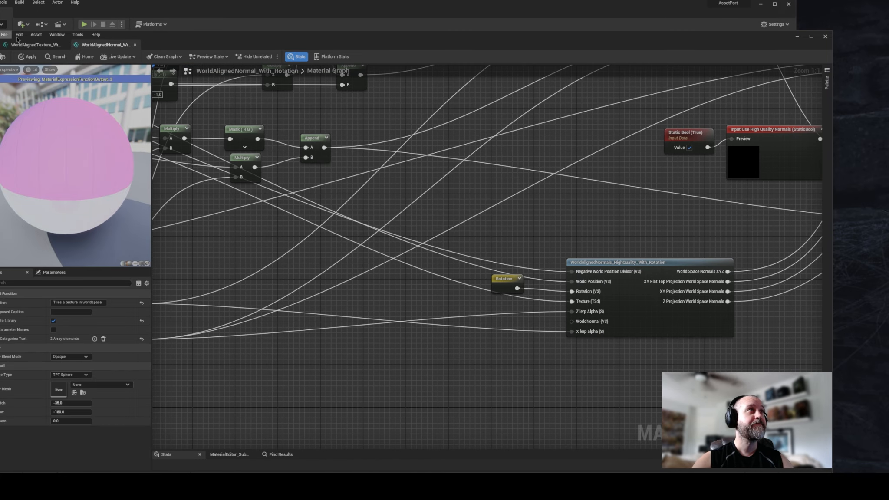
right_click_drag(447, 228, 497, 198)
left_click(825, 37)
left_click(247, 397)
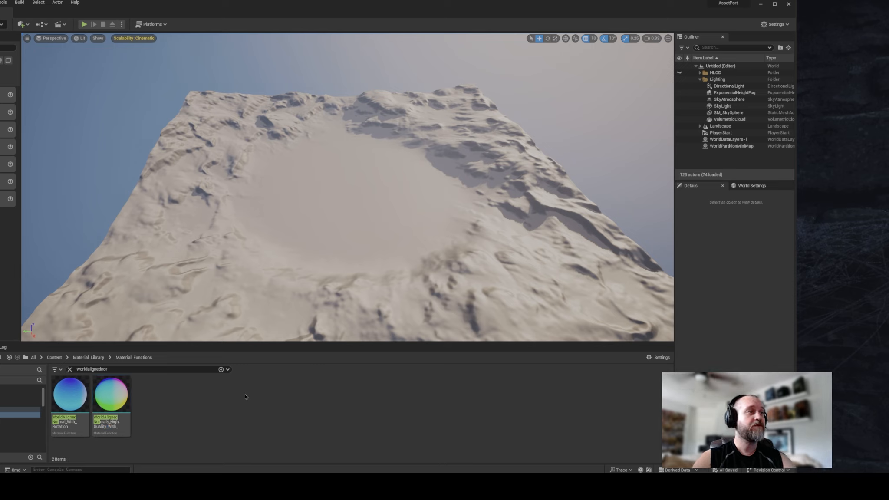
left_click(70, 370)
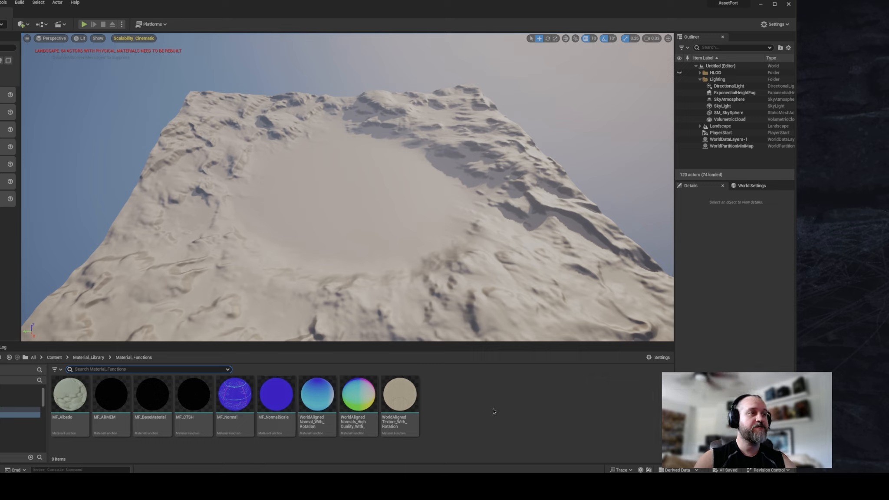
Step: Duplicate the MF_Albedo material function and name the copy MF_Albedo_WA
left_click(72, 400)
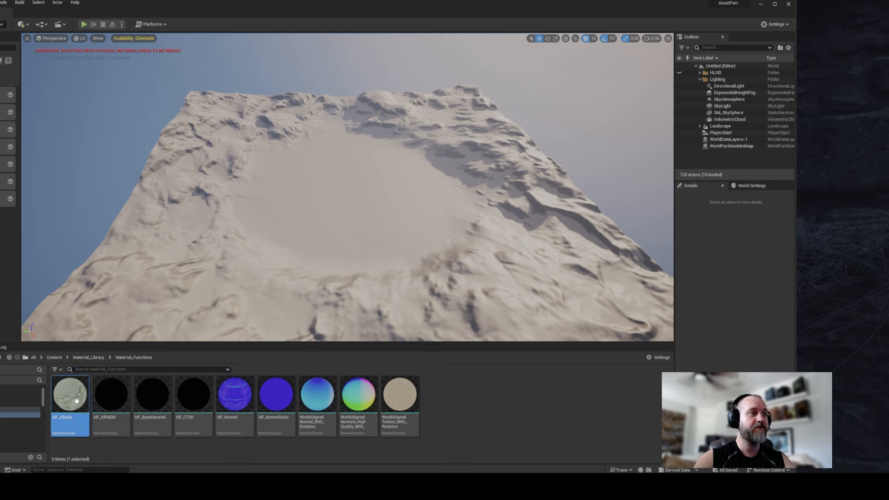
right_click(73, 400)
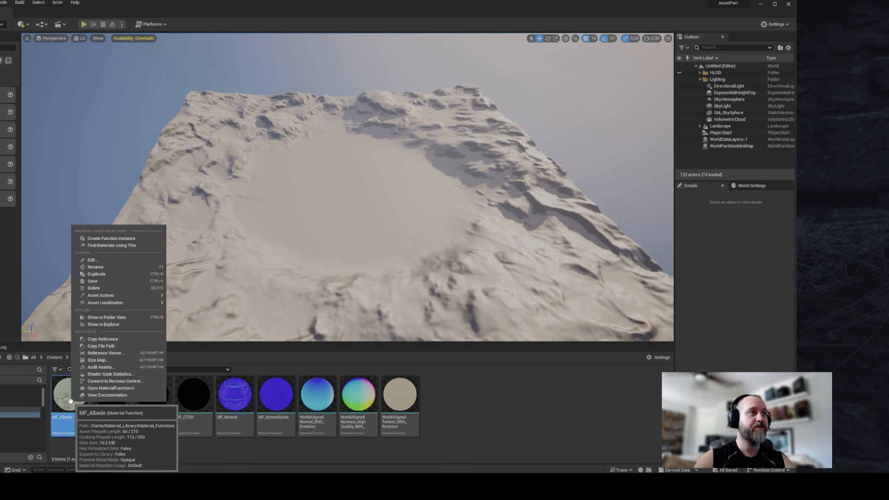
left_click(100, 276)
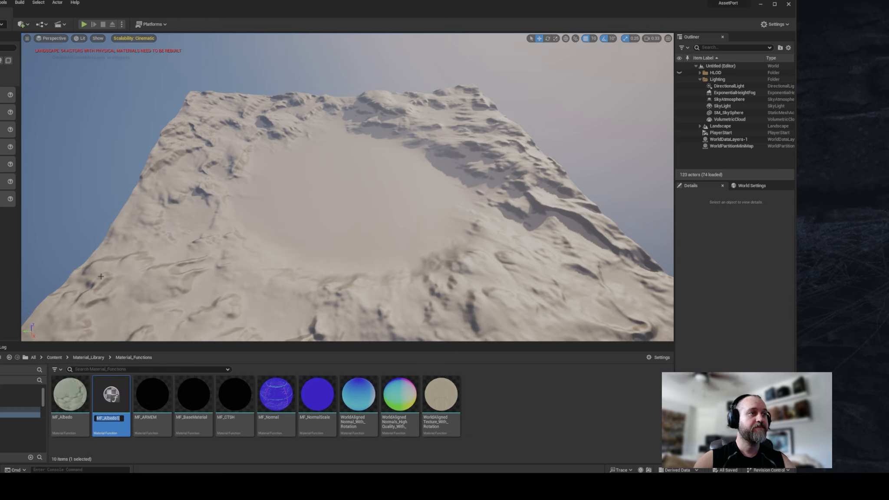
key("End")
key("BackSpace")
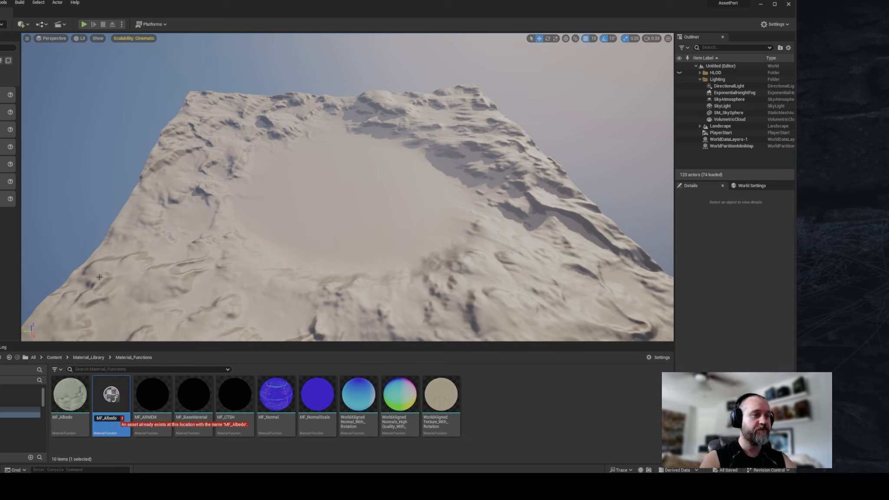
type("_")
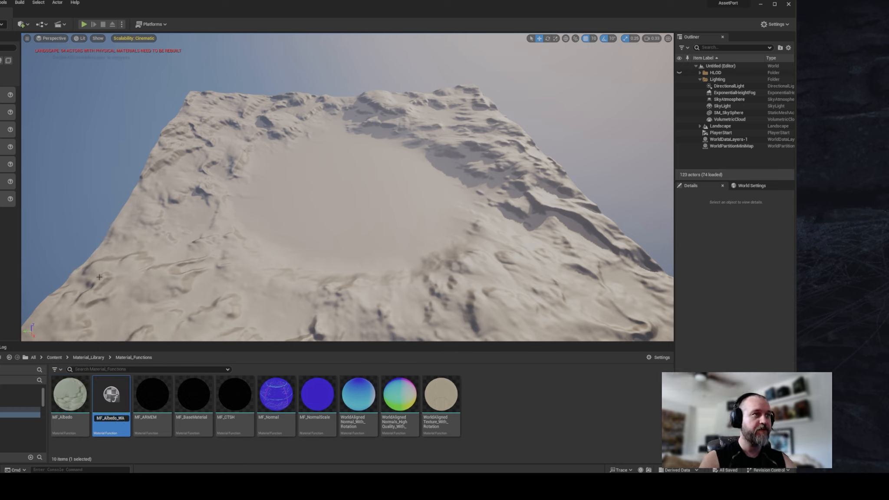
type("WA")
key("Return")
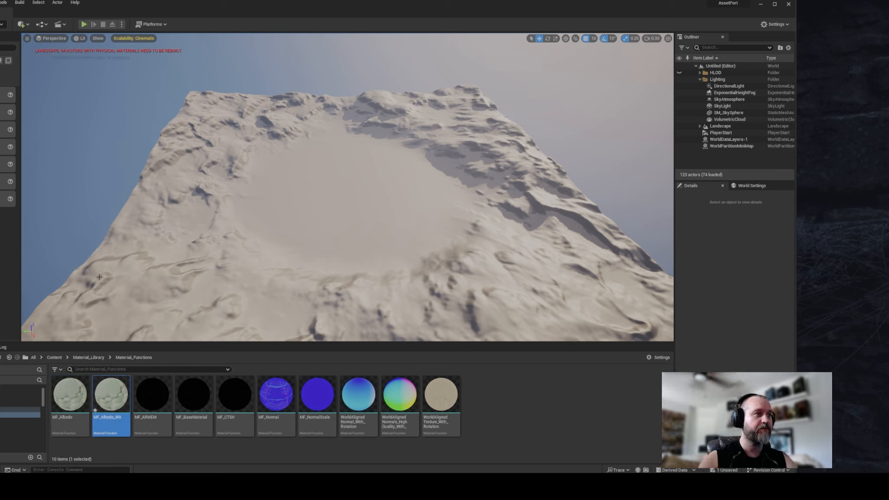
Step: Open MF_Albedo_WA and shift its input nodes away from the Texture Sample to make room in the graph
double_click(112, 399)
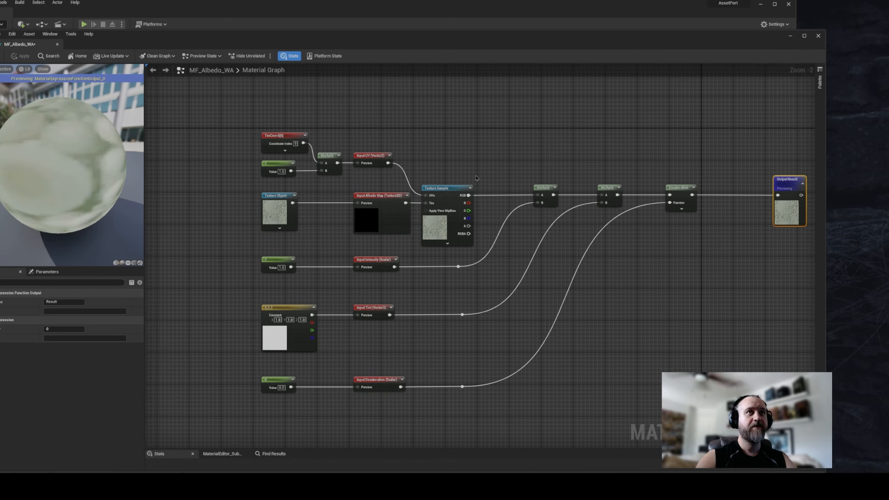
left_click_drag(204, 111, 382, 396)
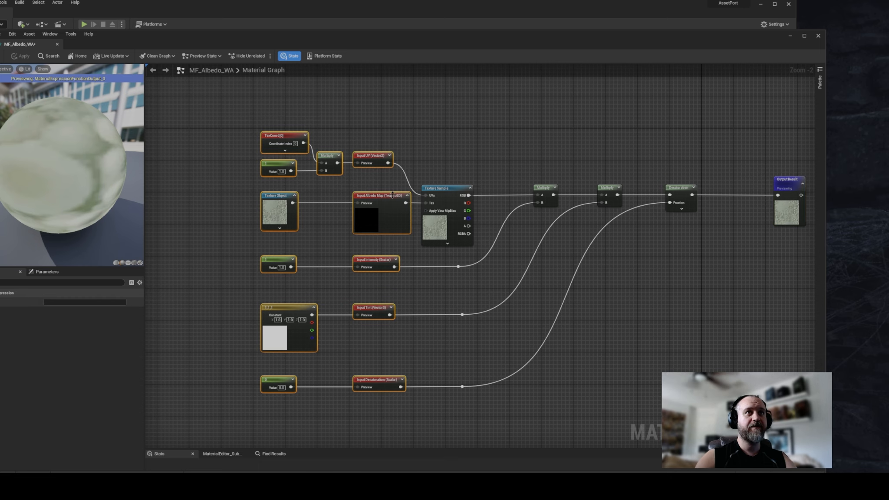
left_click_drag(380, 199, 328, 199)
left_click(395, 161)
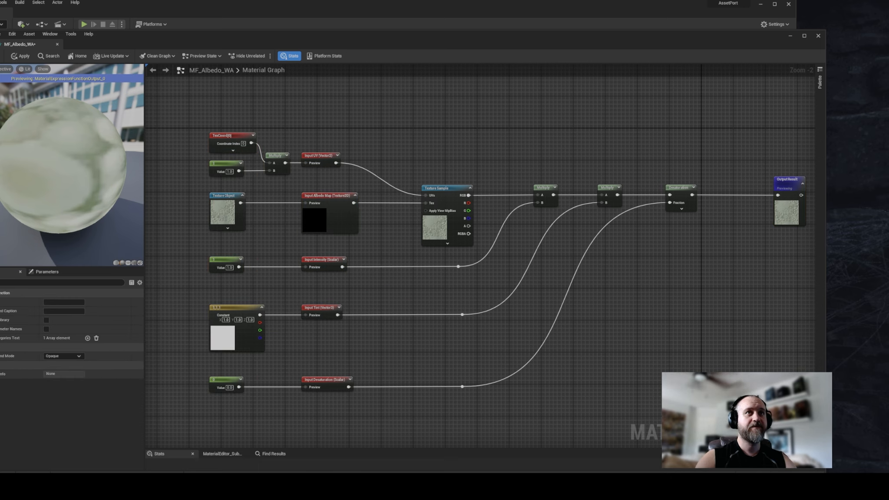
right_click_drag(419, 150, 400, 165)
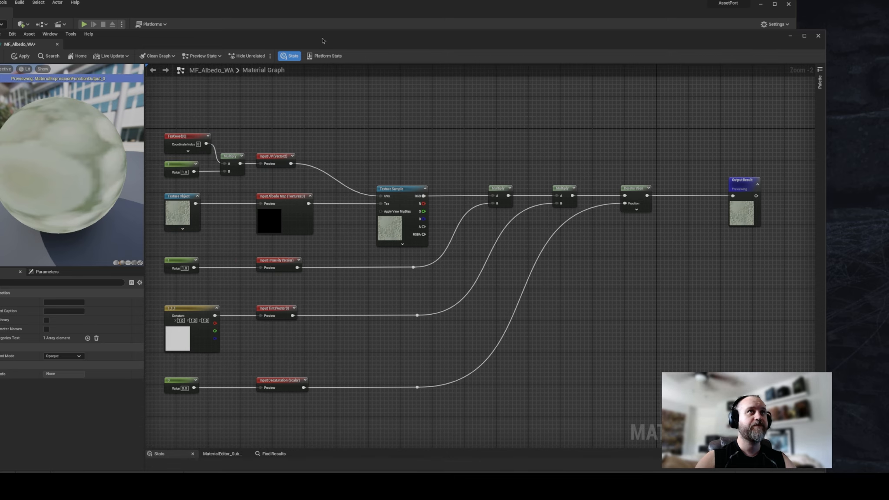
Step: Add the WorldAlignedTexture_With_Rotation function from the Material_Functions folder to the MF_Albedo_WA graph
left_click_drag(323, 41, 827, 34)
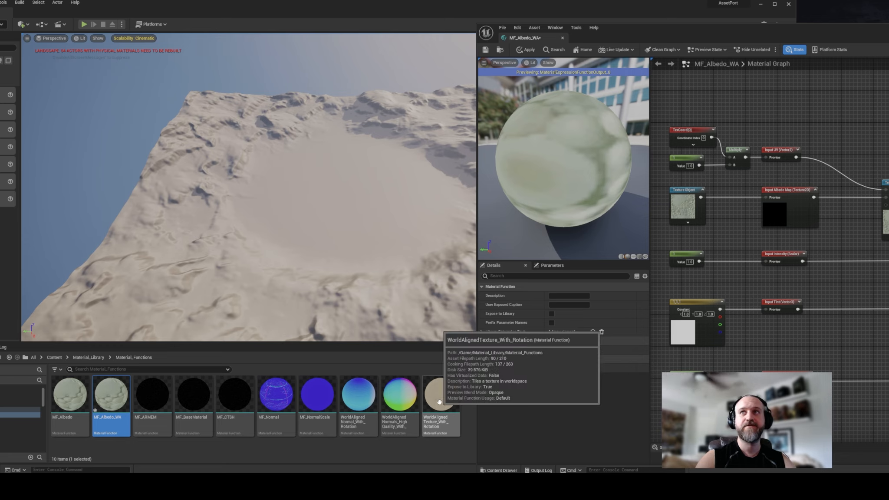
left_click_drag(448, 391, 879, 136)
left_click_drag(886, 38, 340, 26)
right_click_drag(355, 99, 461, 113)
scroll(376, 110, "up", 2)
left_click(460, 113)
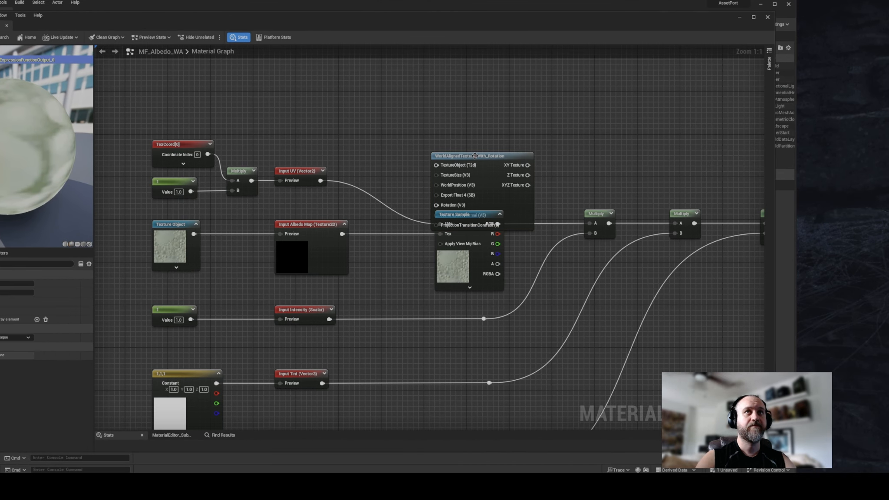
Step: Place the world-aligned node above the Texture Sample and transfer the RGB and Tex links to its XYZ Texture and TextureObject pins
left_click_drag(475, 156, 472, 123)
mouse_move(396, 171)
right_mouse_down()
mouse_move(412, 178)
mouse_move(384, 182)
right_mouse_up()
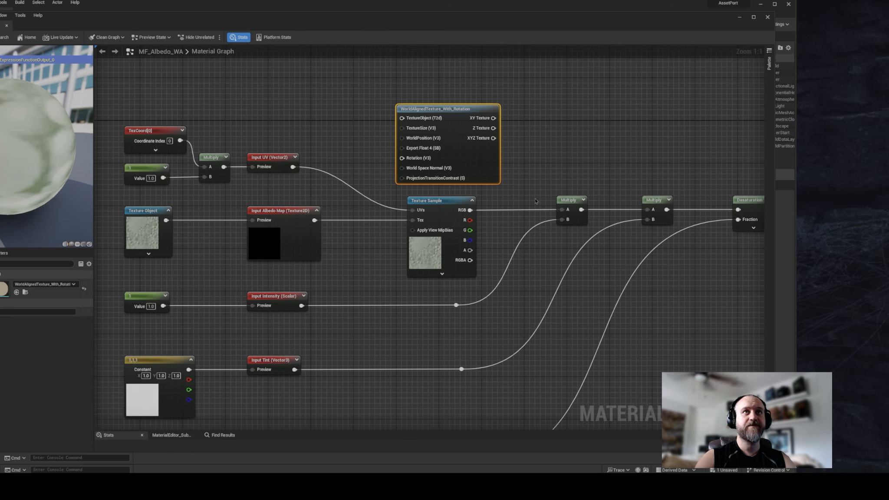
left_click_drag(471, 210, 494, 138, "ctrl")
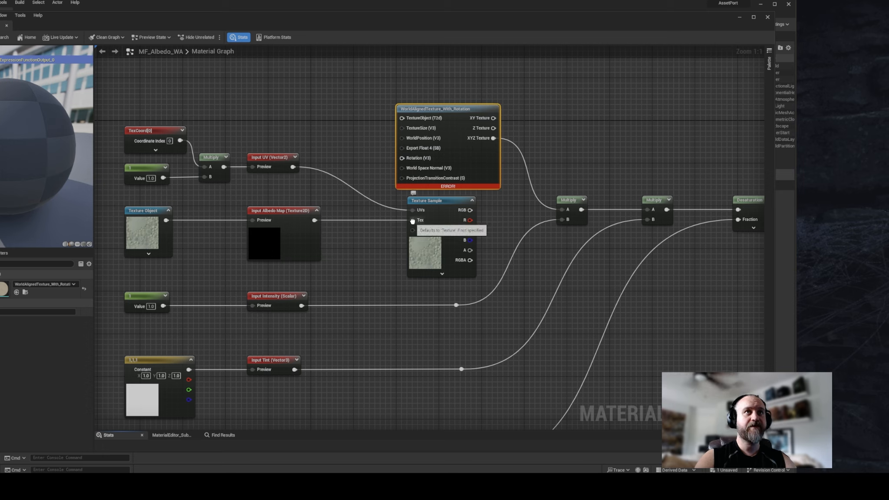
left_click_drag(412, 221, 402, 119, "ctrl")
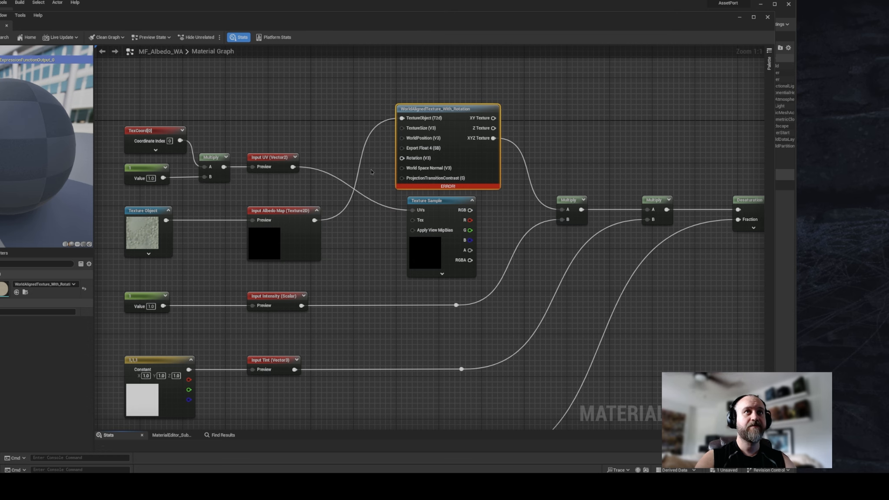
Step: Raise the WorldAlignedTexture_With_Rotation node slightly and delete the TexCoord node from the UV input chain
right_click_drag(371, 172, 454, 167)
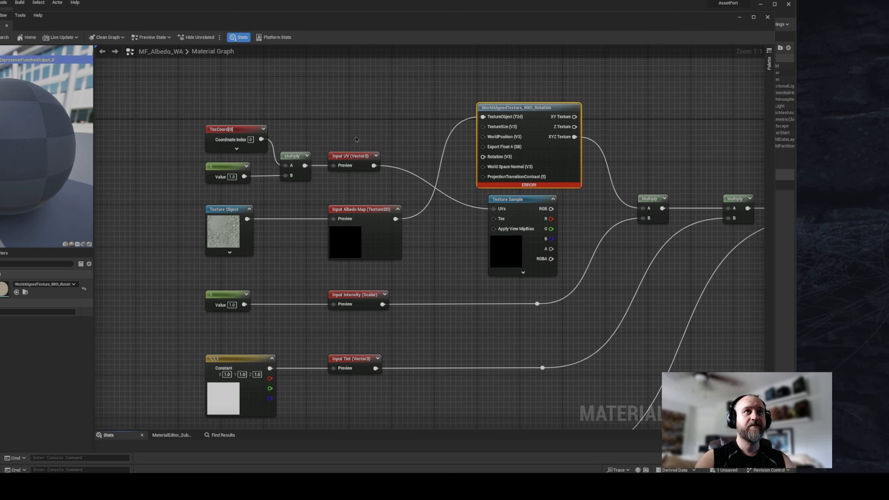
left_click_drag(226, 129, 215, 108)
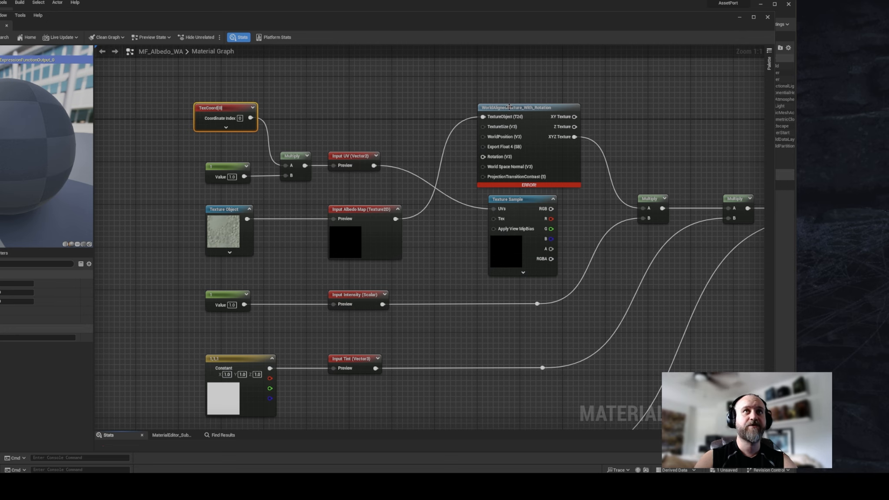
mouse_move(509, 106)
left_mouse_down()
mouse_move(492, 96)
mouse_move(504, 97)
left_mouse_up()
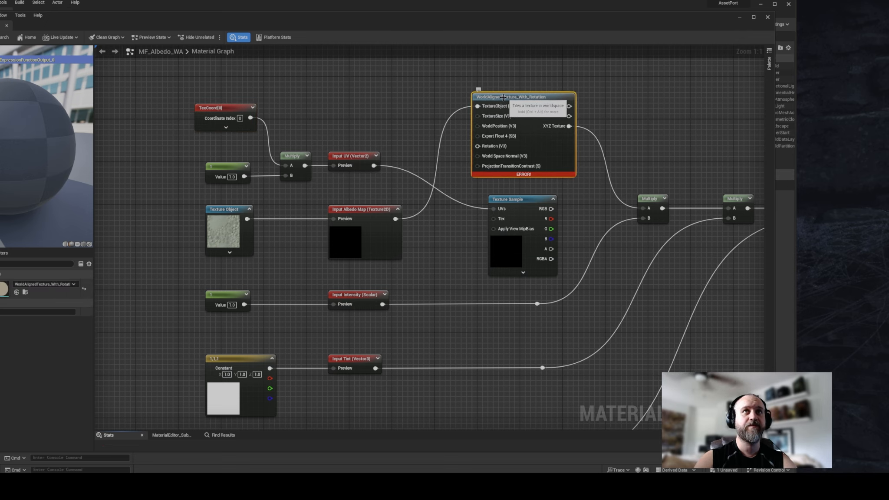
right_click_drag(347, 109, 365, 115)
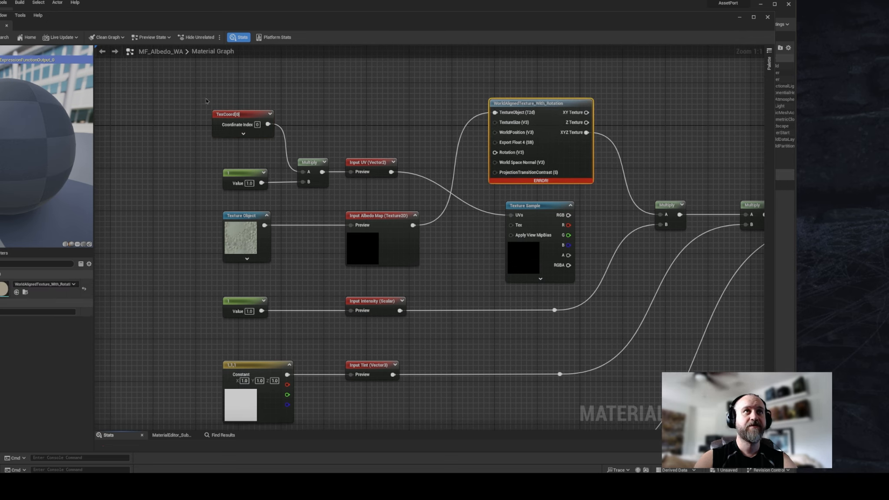
left_click_drag(198, 98, 274, 146)
key("Delete")
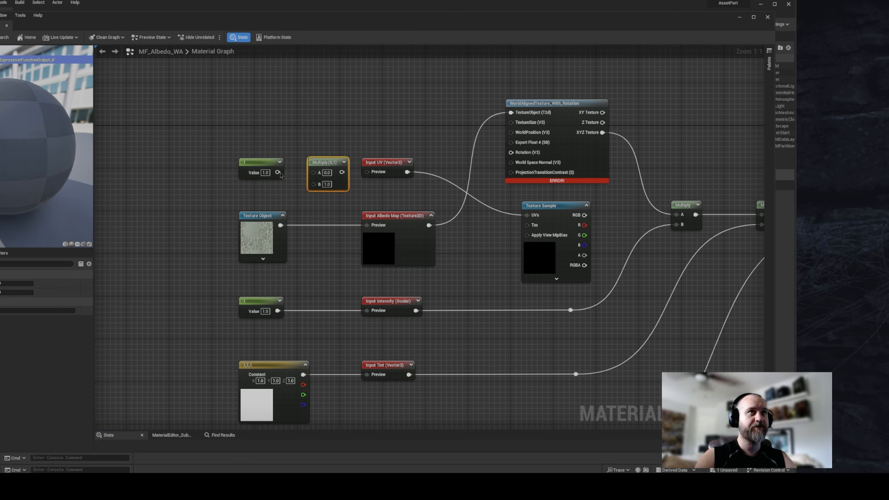
Step: Connect the UV constant to Multiply input A, set B to 500, and route the result through Input UV into TextureSize (V3)
left_click_drag(278, 173, 313, 173)
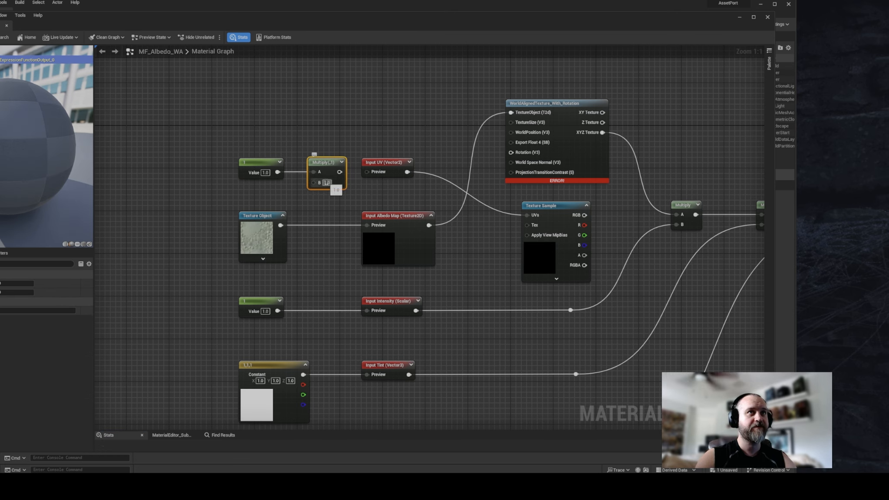
type("500")
key("Return")
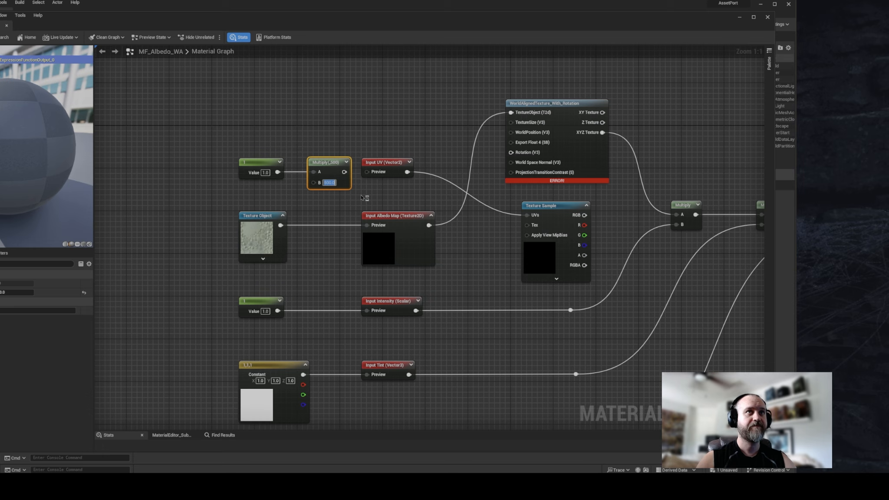
left_click_drag(343, 172, 511, 125)
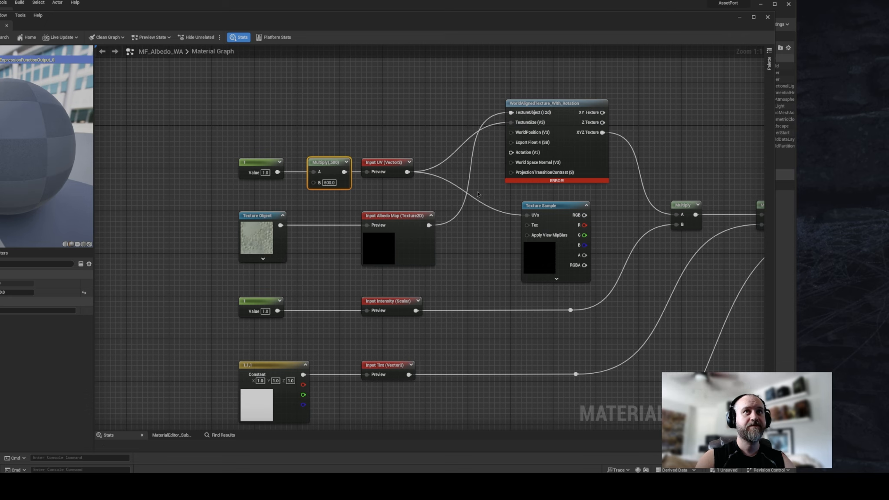
Step: Delete the Texture Sample node and move WorldAlignedTexture_With_Rotation into its place
left_click(560, 206)
key("Delete")
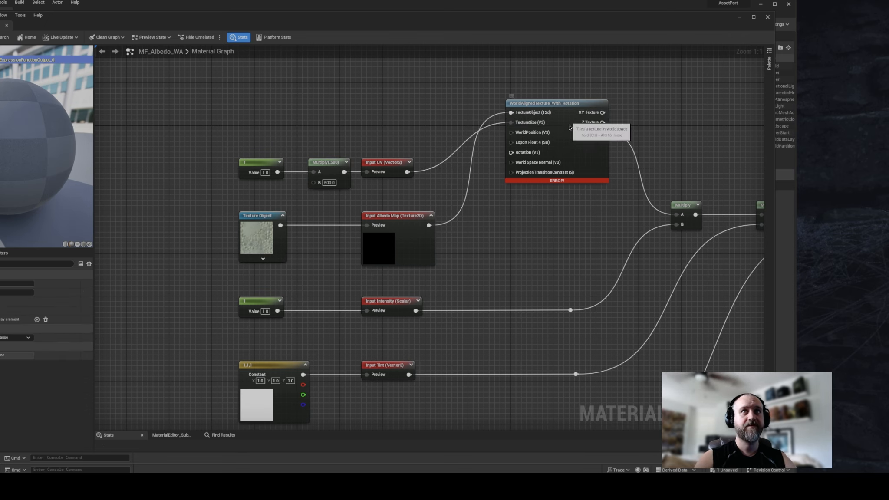
left_click_drag(569, 103, 575, 183)
Step: Move the Texture Object and Albedo Map input above the UV input chain so their wires no longer cross
right_click_drag(472, 139, 508, 148)
left_click(543, 125)
left_click(385, 233)
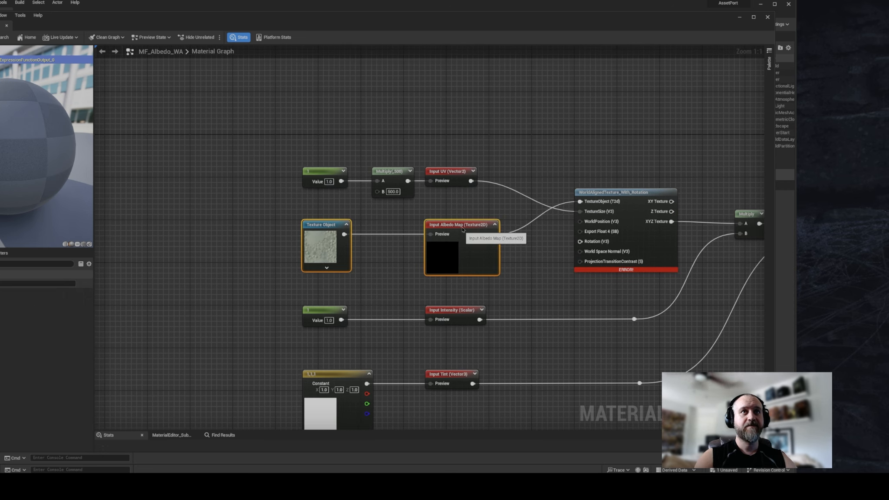
left_click_drag(464, 230, 459, 114)
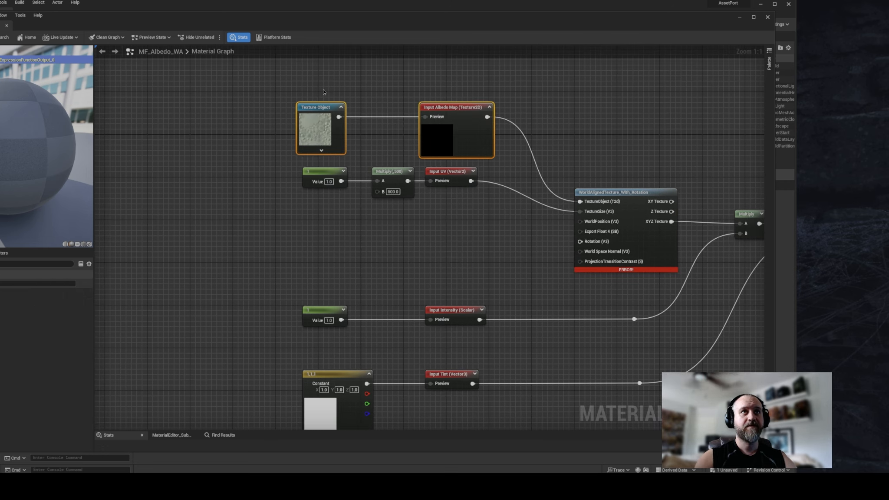
right_click_drag(467, 230, 409, 218)
left_click(409, 218)
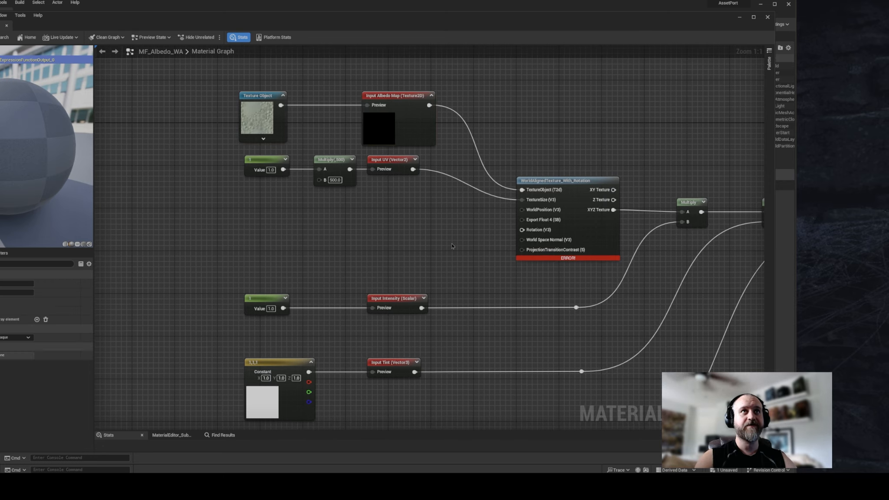
Step: Duplicate the Tint input with its three-component constant and place the copies beneath the UV input chain
right_click_drag(444, 264, 433, 223)
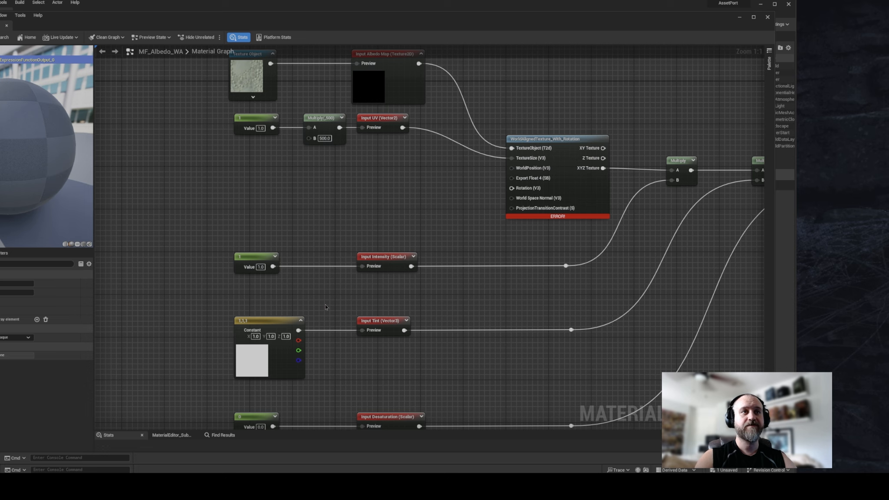
left_click_drag(197, 307, 406, 366)
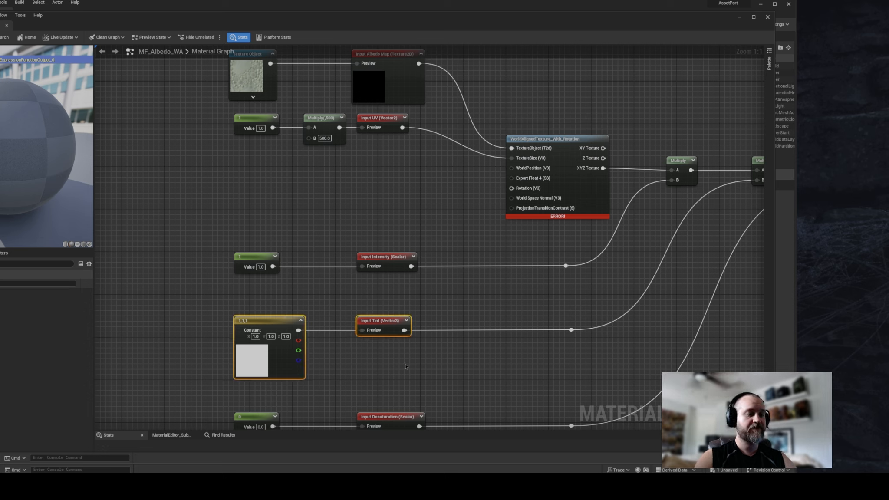
key("ctrl+v")
left_click_drag(411, 211, 363, 168)
left_click(369, 221)
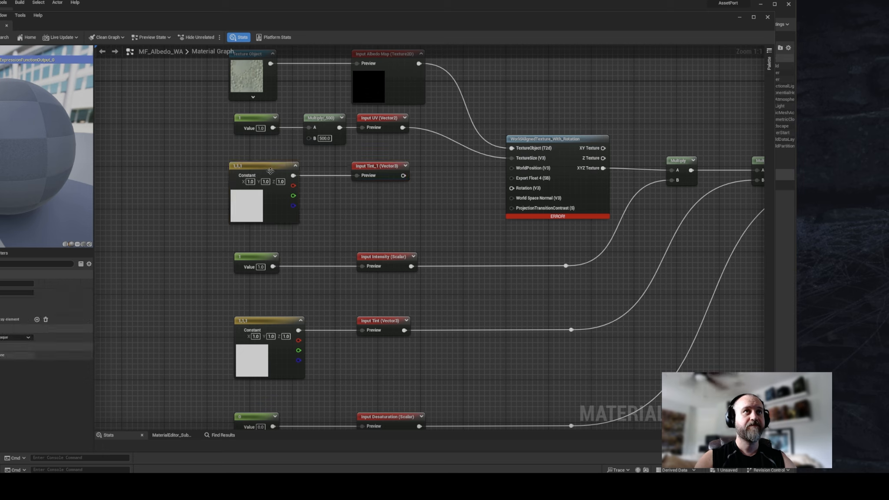
Step: Set the duplicated three-component constant to 0, 0, 0
left_click(370, 167)
left_click(266, 166)
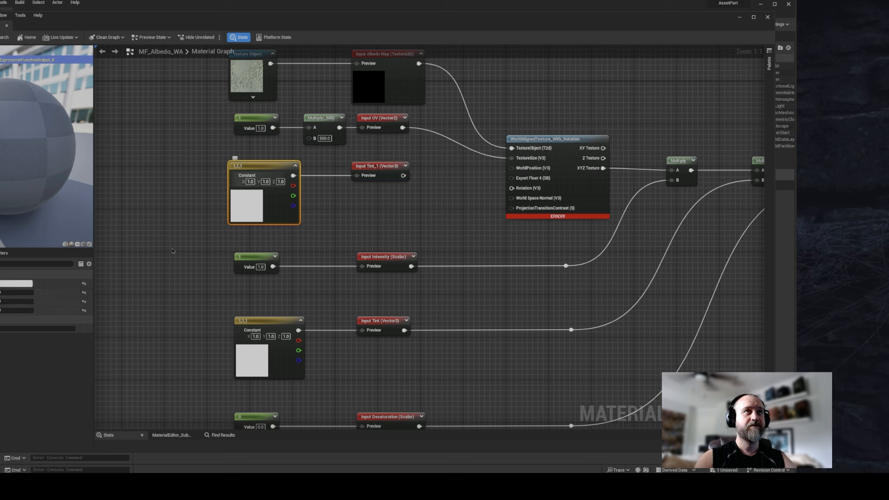
left_click(7, 294)
type("0")
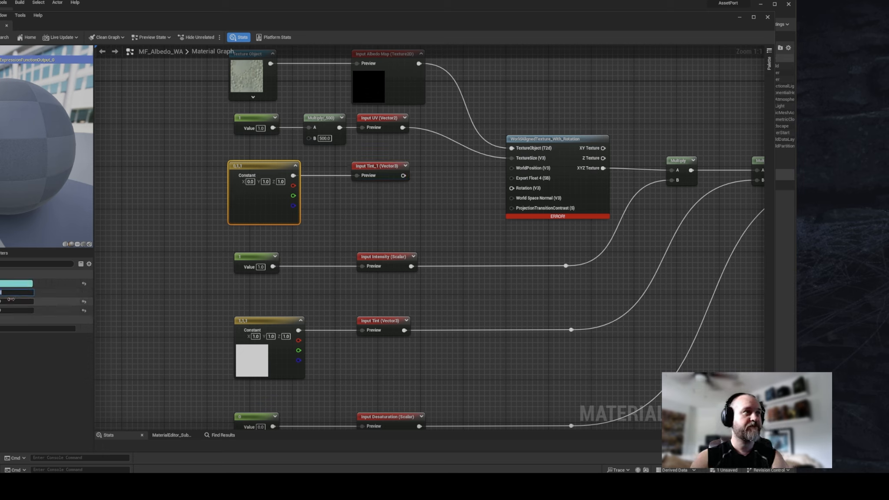
left_click(12, 310)
type("0")
key("Return")
left_click(333, 237)
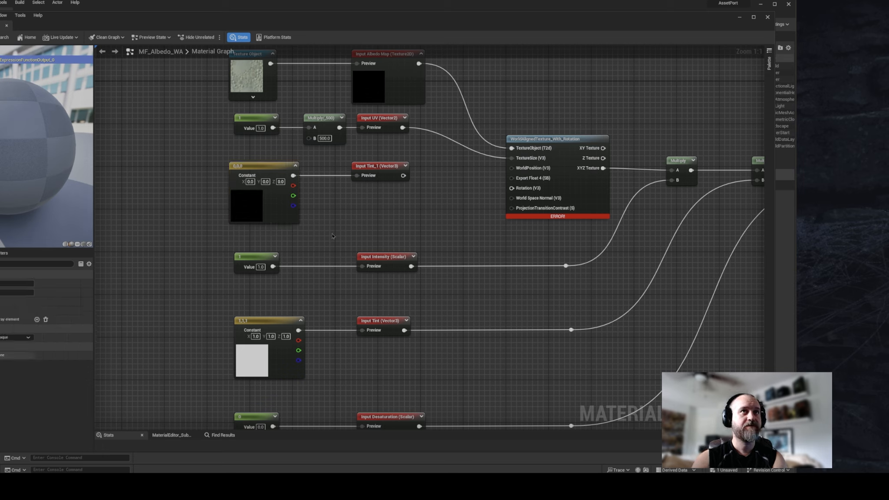
Step: Rename the duplicated Tint input to Rotation and connect it to the Rotation input of WorldAlignedTexture_With_Rotation
left_click(387, 164)
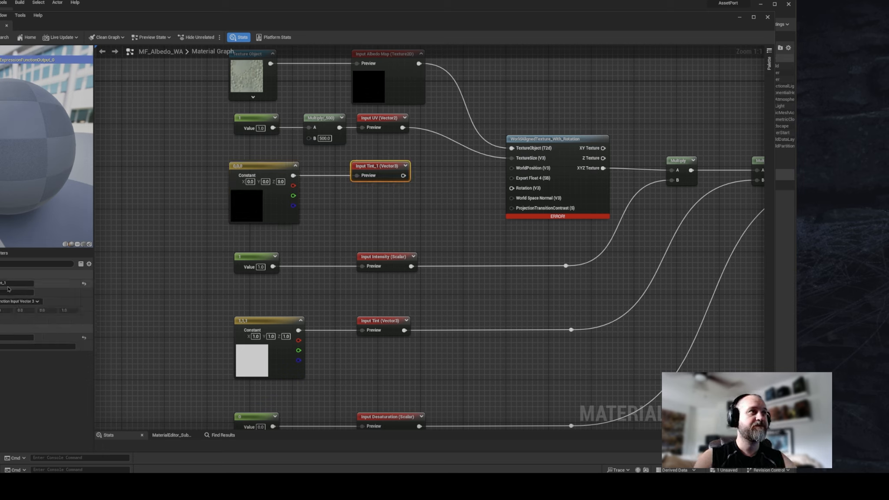
left_click(18, 283)
double_click(2, 283)
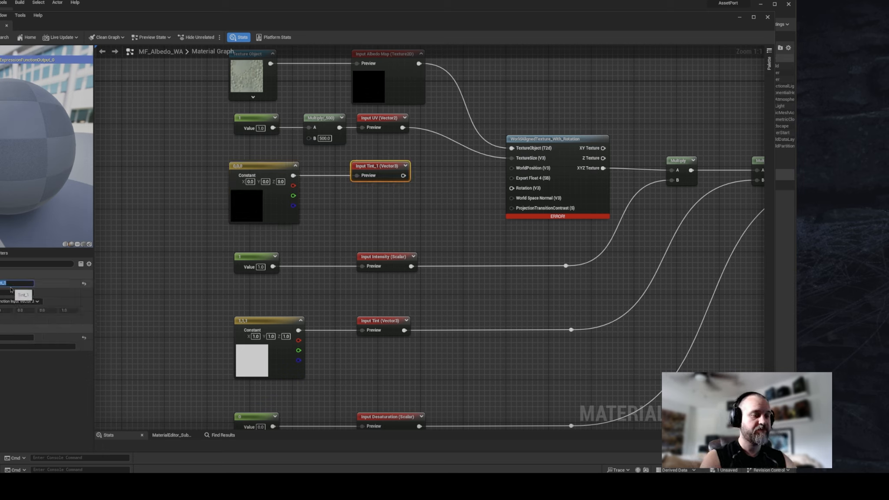
type("Rotation")
key("Return")
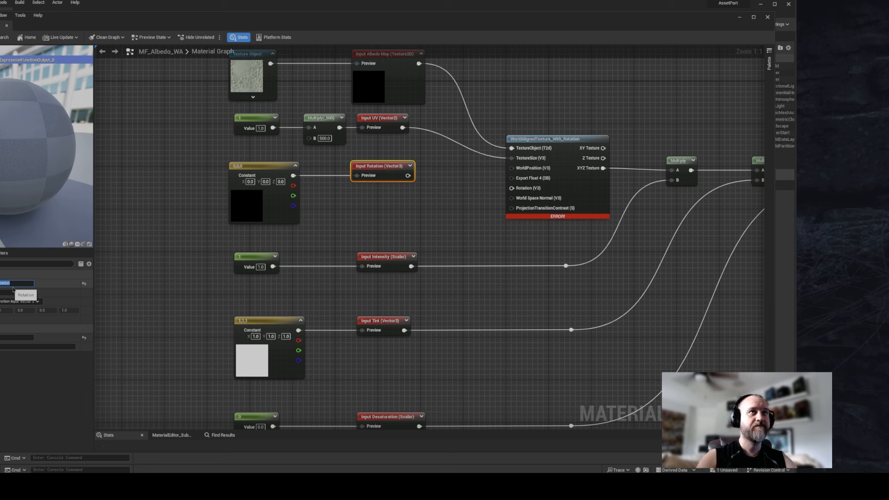
left_click_drag(406, 177, 512, 188)
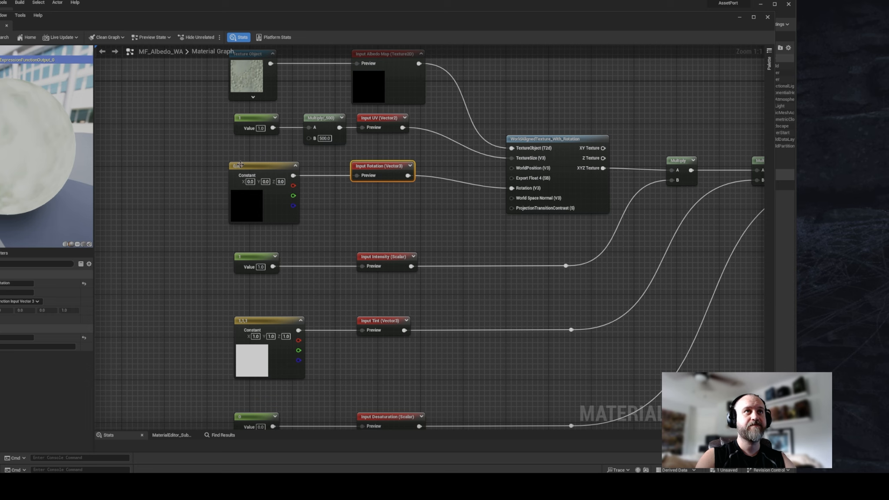
left_click_drag(208, 163, 388, 192)
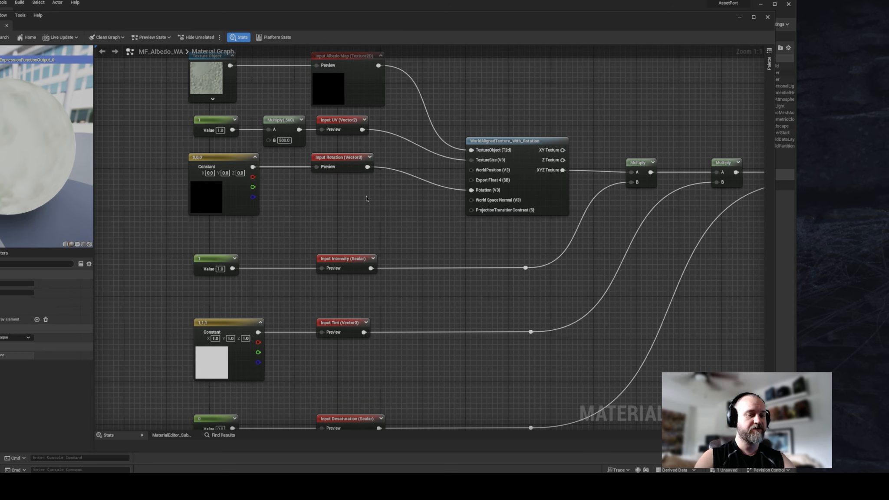
Step: Add a Static Bool set to true, connect it to Export Float 4, and place it beside the Rotation input node
right_click(367, 197)
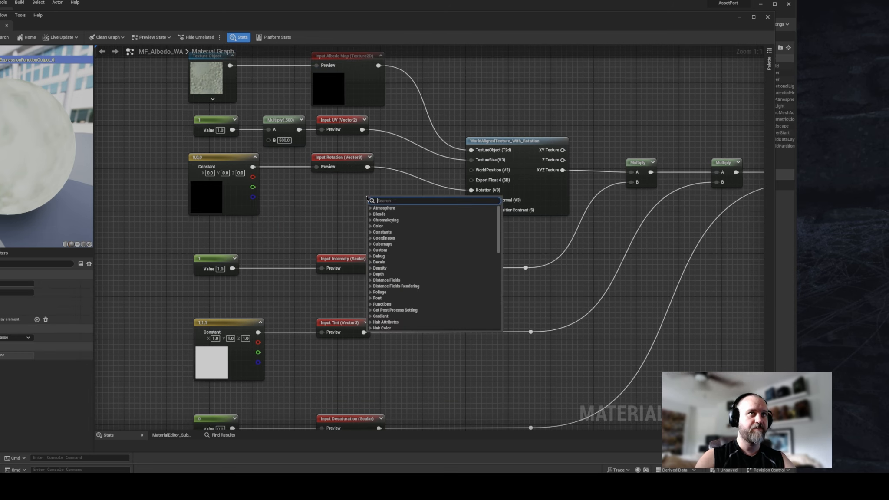
type("bool")
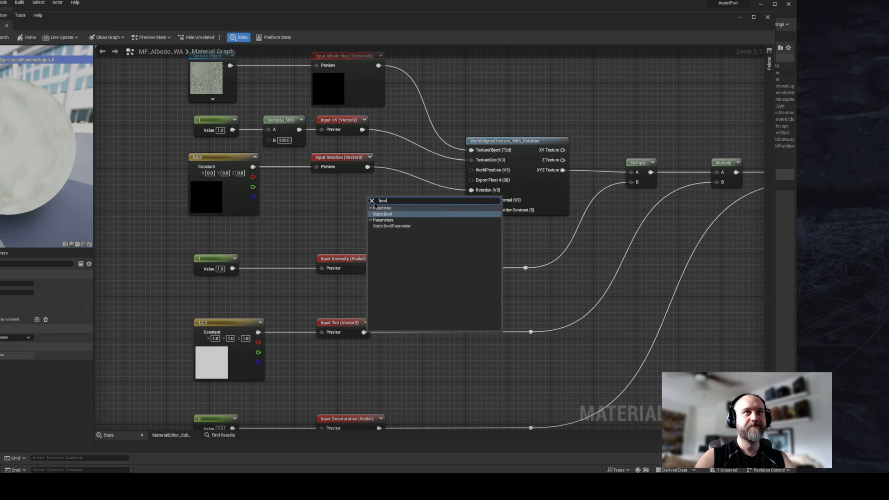
left_click(383, 214)
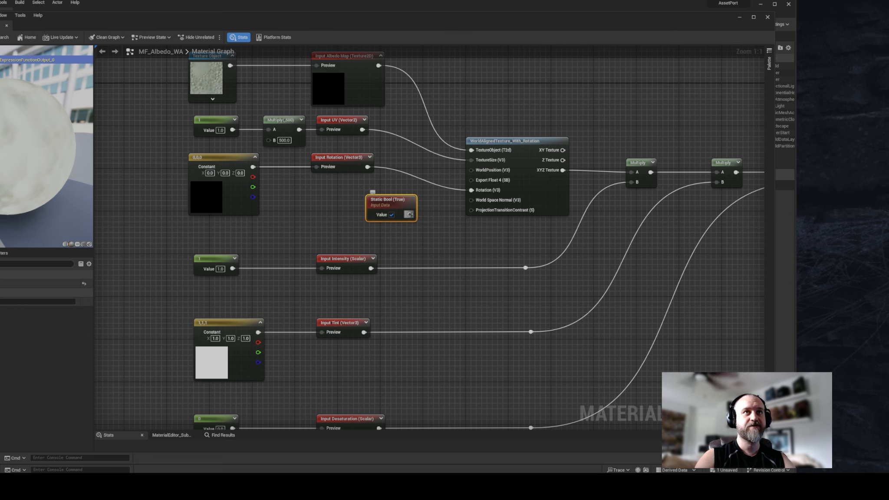
left_click_drag(410, 215, 474, 181)
left_click_drag(399, 204, 424, 167)
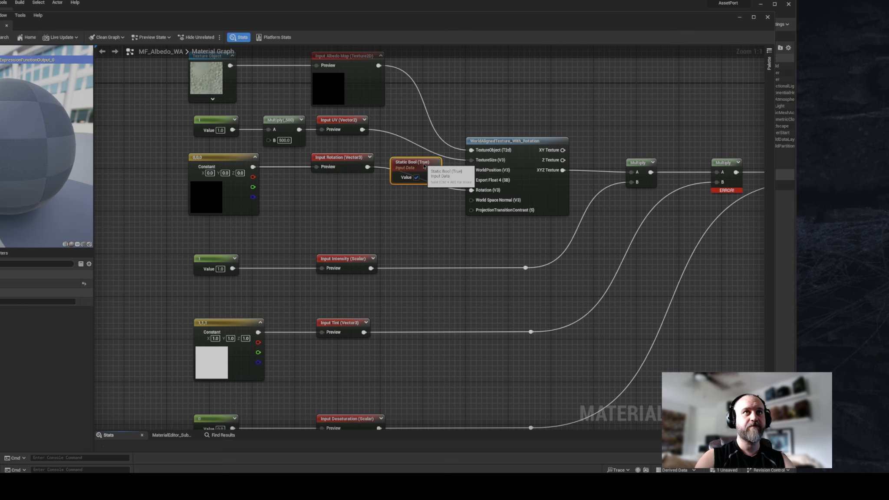
Step: Move the Rotation input and its three-component constant down so their wire runs beneath the Static Bool
left_click(384, 214)
left_click_drag(161, 158, 374, 191)
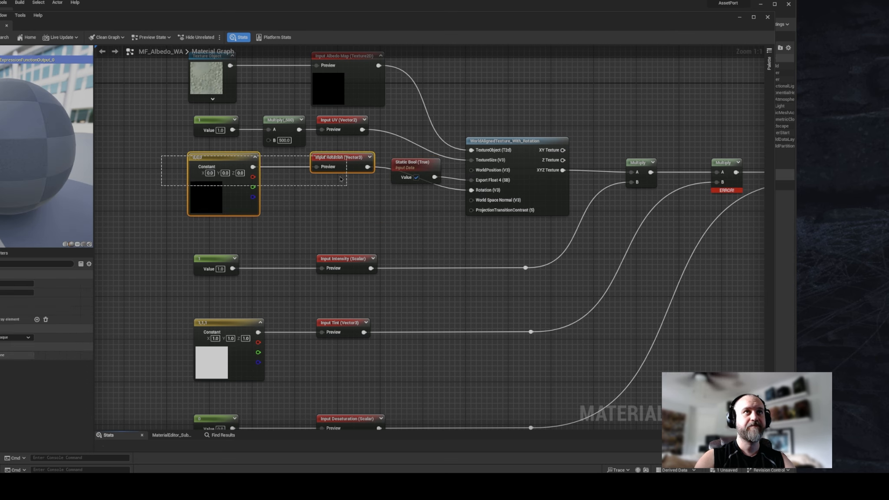
left_click_drag(337, 159, 341, 186)
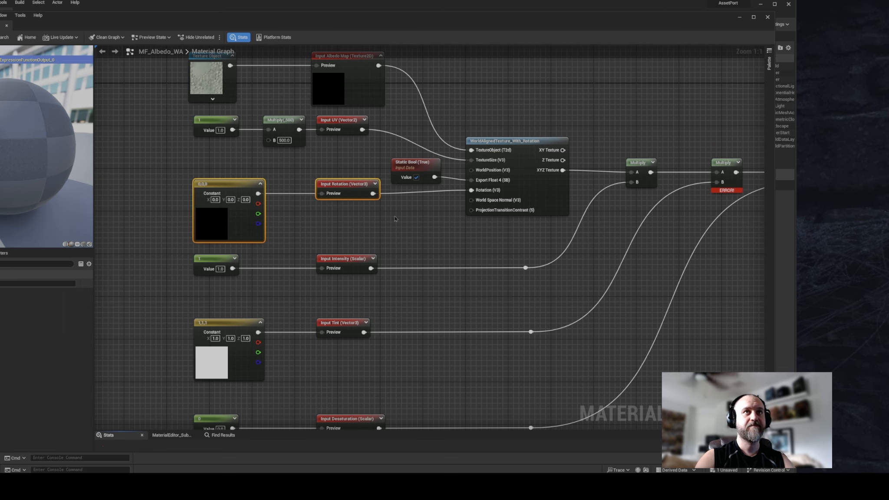
Step: Enlarge the Stats area and examine the second Multiply node's error against the Tint and world-aligned texture data types
left_click(427, 233)
right_click_drag(427, 233, 331, 248)
scroll(534, 180, "down", 1)
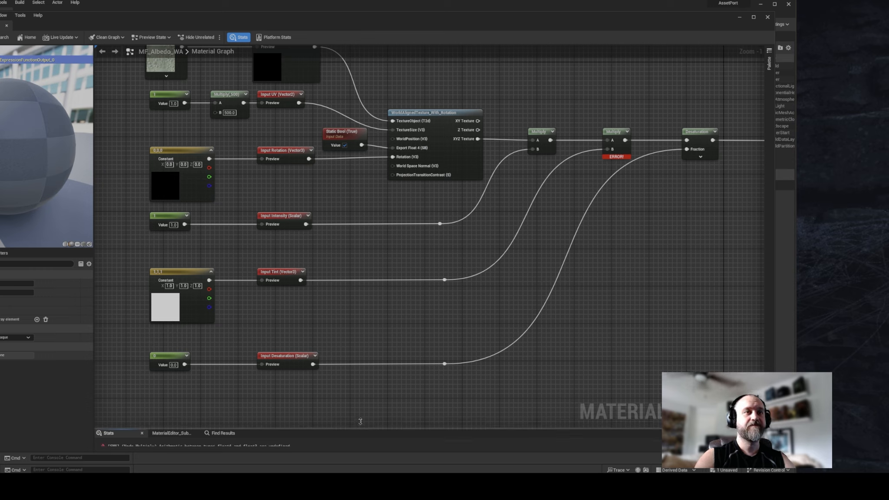
left_click_drag(360, 430, 359, 398)
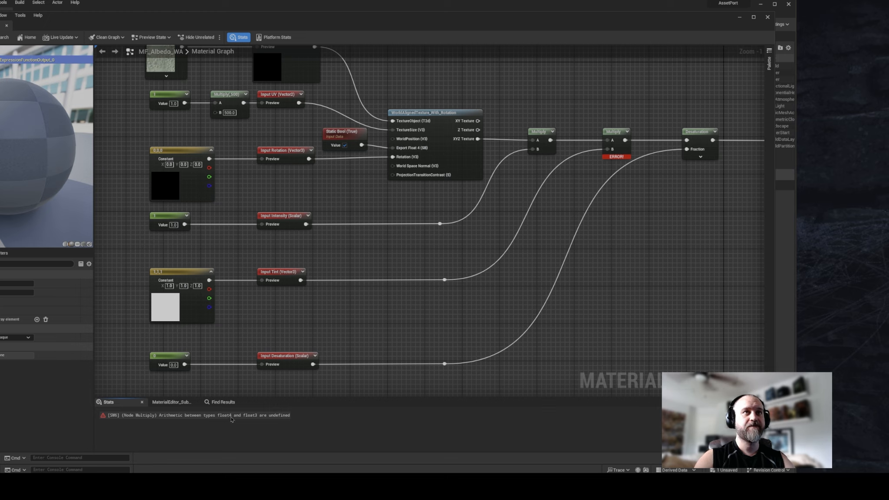
right_click_drag(352, 304, 355, 299)
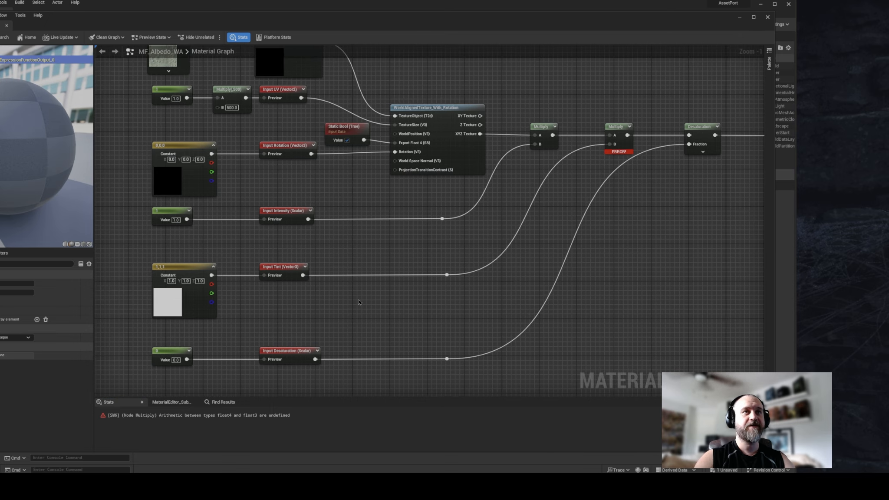
mouse_move(168, 275)
left_mouse_down()
mouse_move(144, 264)
mouse_move(192, 266)
mouse_move(167, 274)
left_mouse_up()
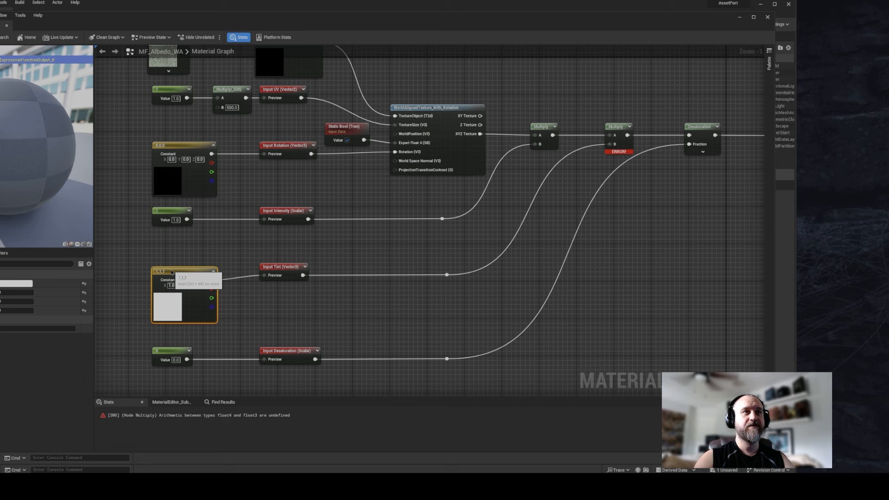
right_click_drag(480, 92, 492, 98)
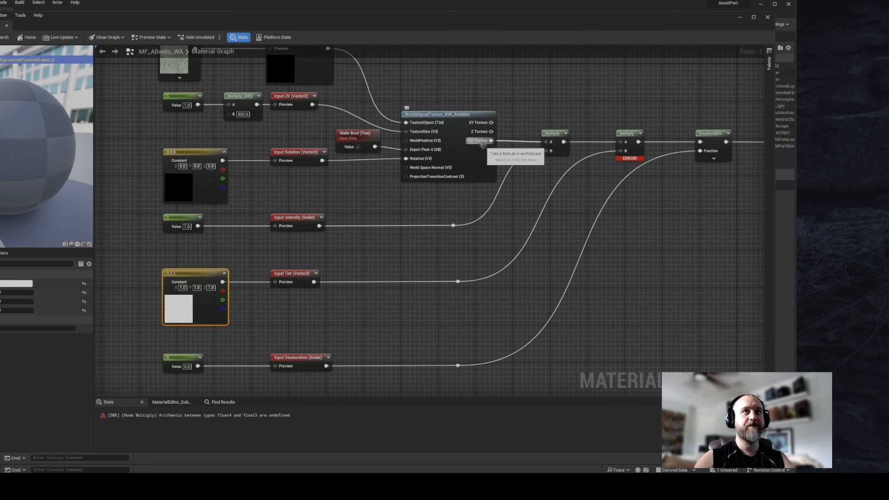
right_click_drag(365, 179, 346, 177)
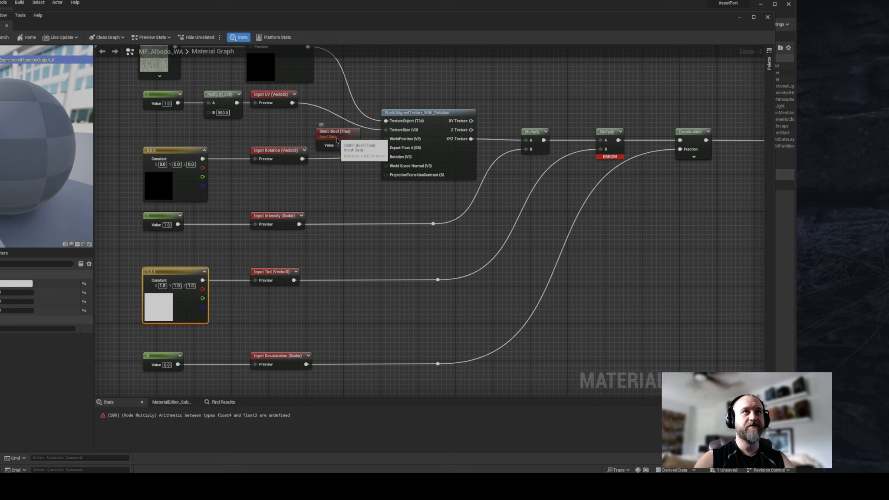
left_click_drag(338, 146, 338, 151)
left_click(374, 197)
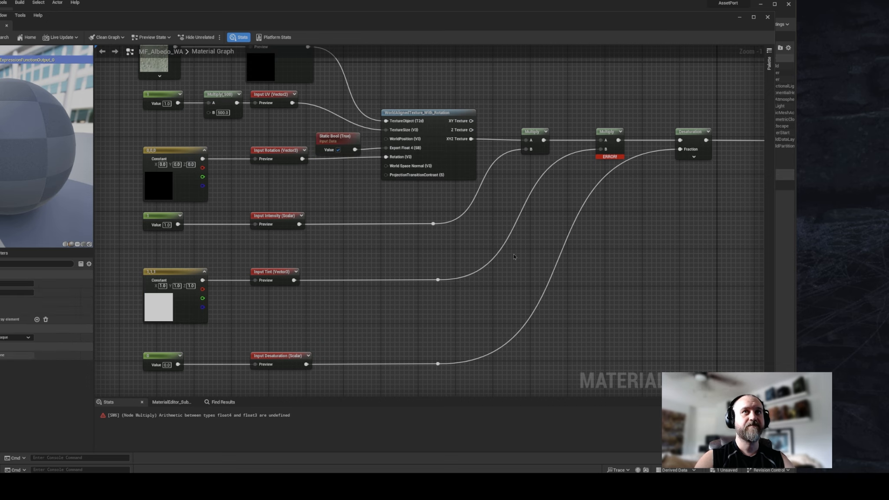
right_click_drag(492, 250, 473, 256)
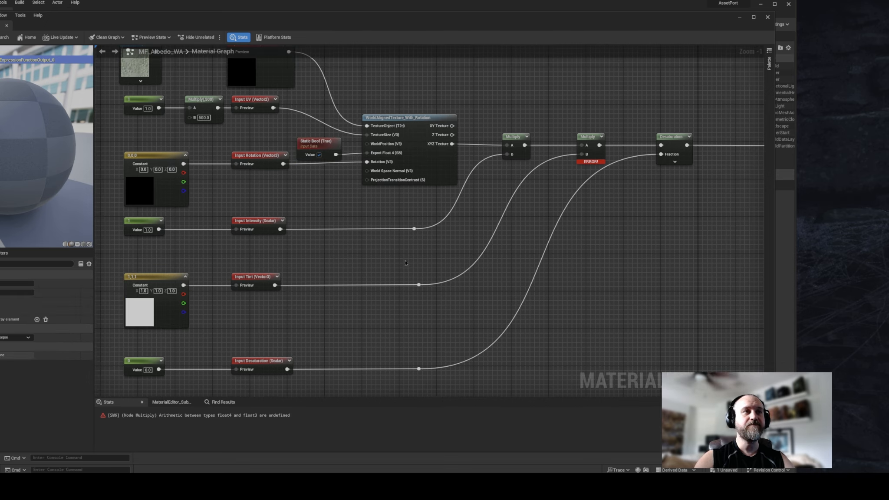
right_click_drag(236, 283, 259, 284)
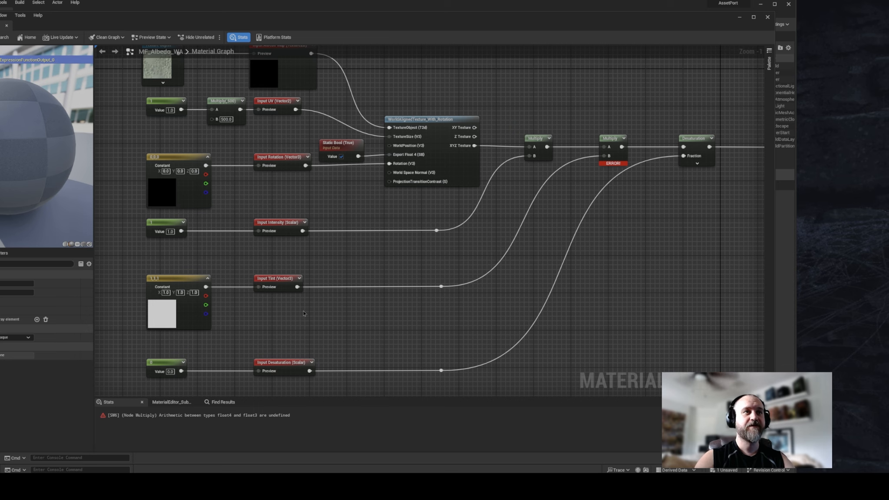
right_click_drag(304, 313, 297, 310)
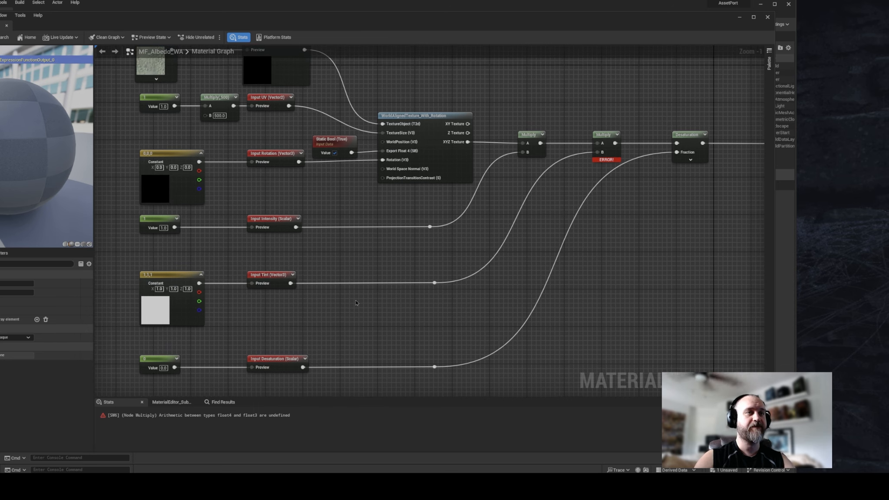
Step: Change the Tint input's type to Function Input Vector 4
left_click(270, 275)
left_click(19, 302)
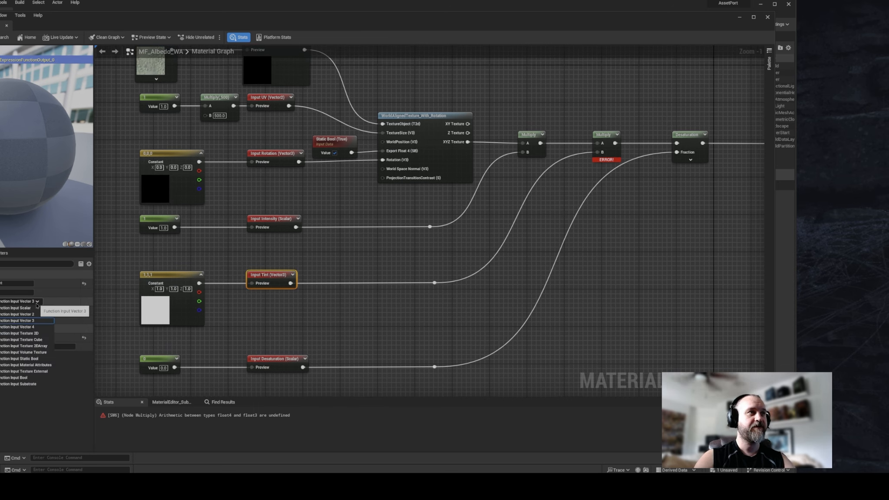
left_click(29, 328)
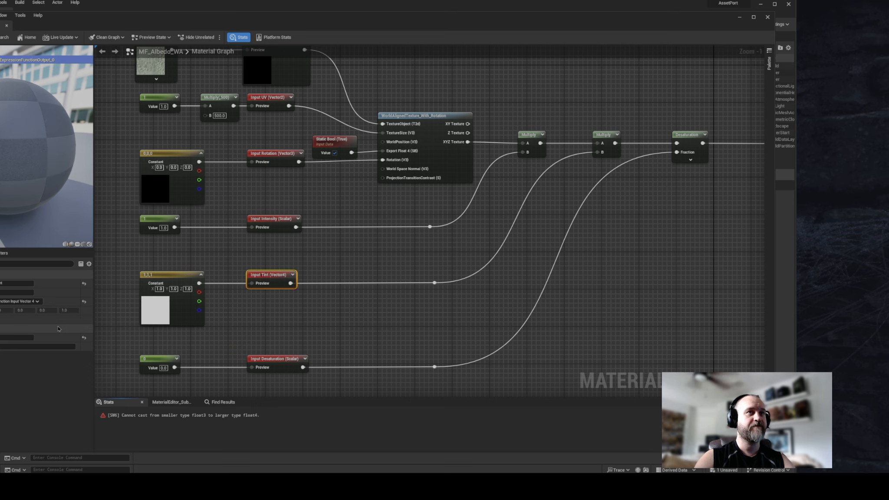
Step: Replace the Tint input's three-component constant with a four-component constant and connect it to Tint
left_click(320, 321)
right_click_drag(319, 319, 341, 313)
left_click(234, 272)
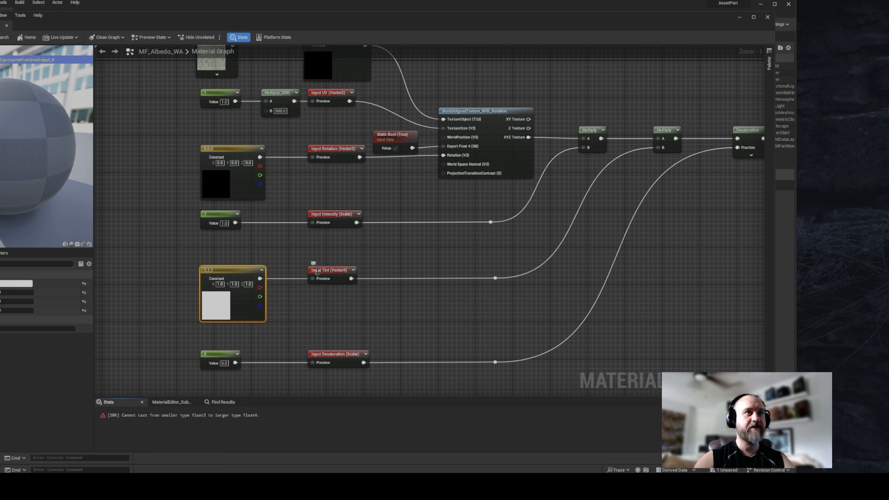
key("Delete")
left_click(216, 263)
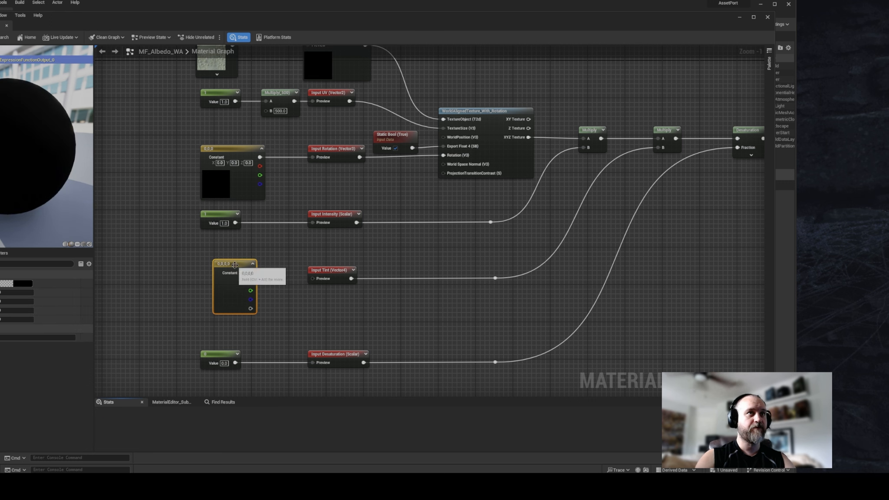
left_click_drag(217, 263, 314, 279)
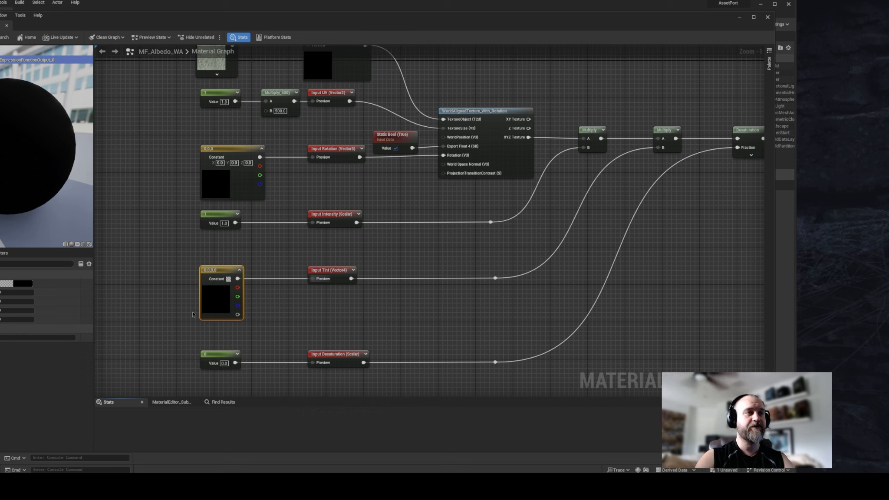
Step: Set the four-component Tint constant to white, with R, G and B at 1.0 and alpha at 0.0
left_click(22, 283)
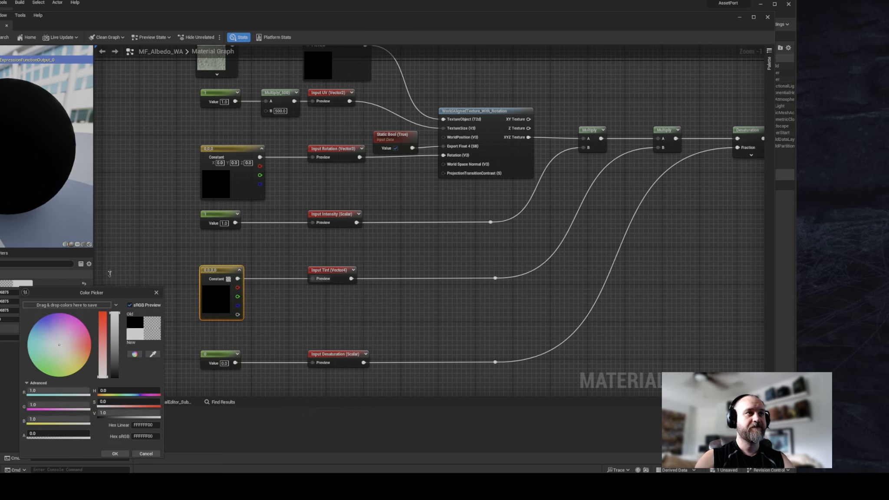
left_click(115, 454)
right_click_drag(344, 312, 312, 298)
scroll(297, 300, "down", 1)
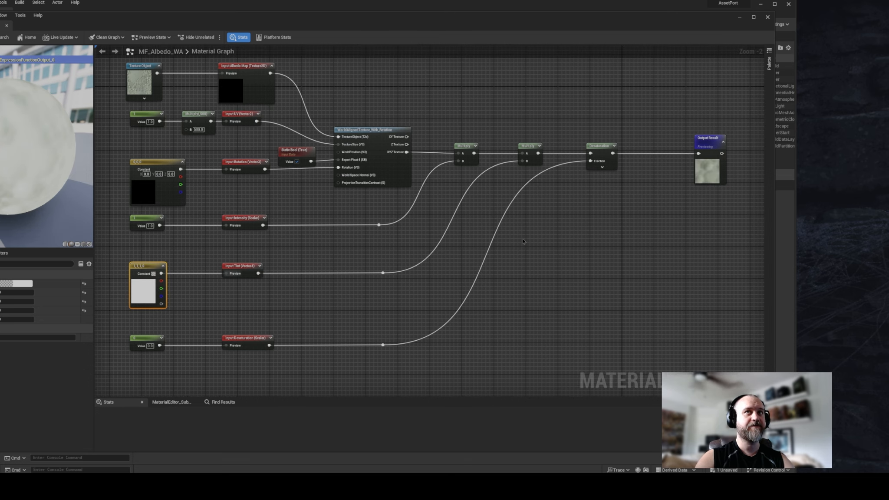
Step: Save the MF_Albedo_WA material function and close its editor
right_click_drag(523, 242, 549, 250)
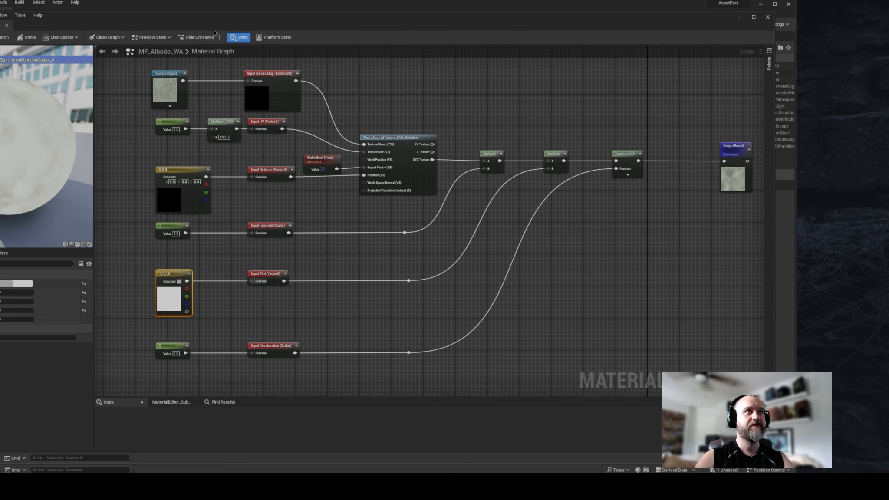
key("ctrl+s")
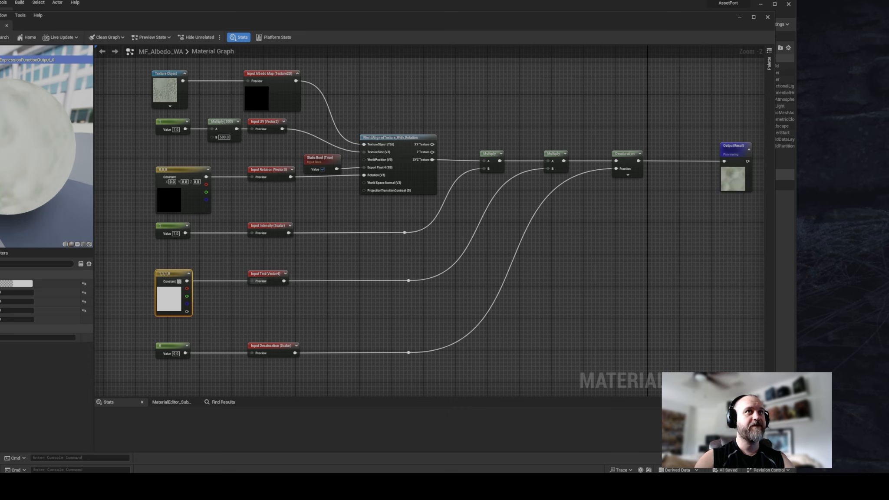
right_click_drag(560, 102, 500, 107)
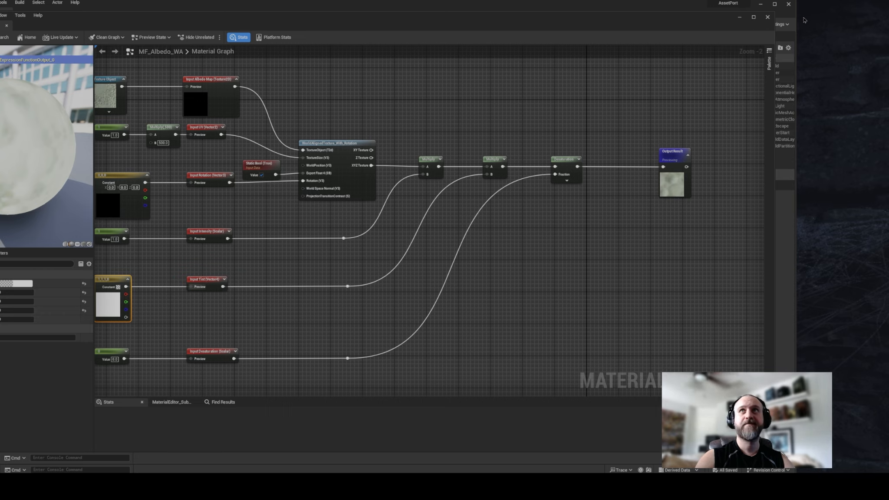
left_click(768, 17)
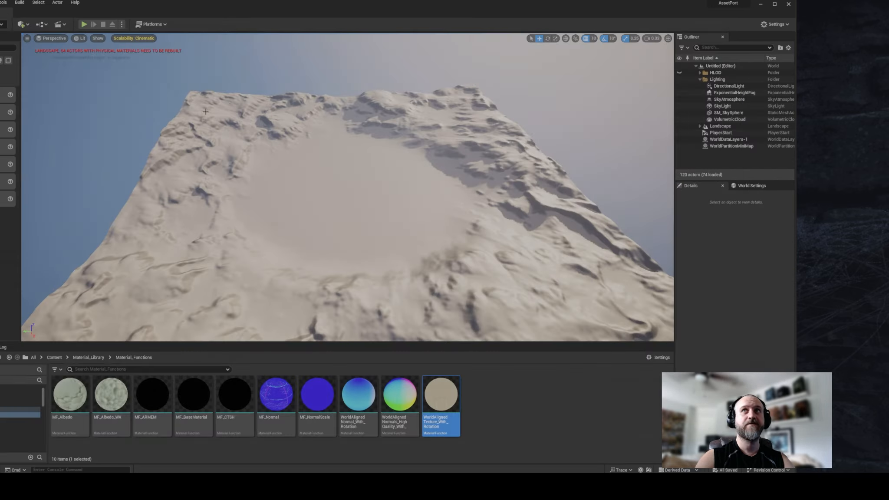
Step: Duplicate the MF_Normal material function and name the copy MF_Normal_WA
left_click(542, 407)
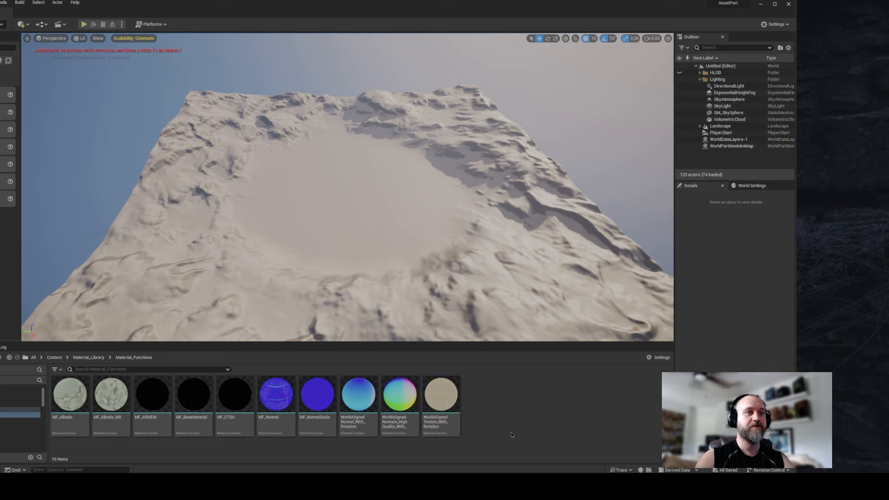
right_click(274, 394)
left_click(303, 270)
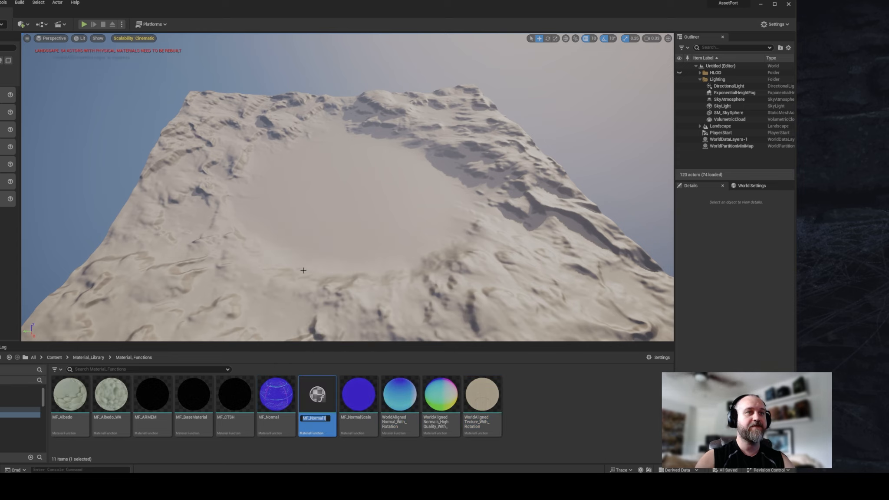
key("End")
key("BackSpace")
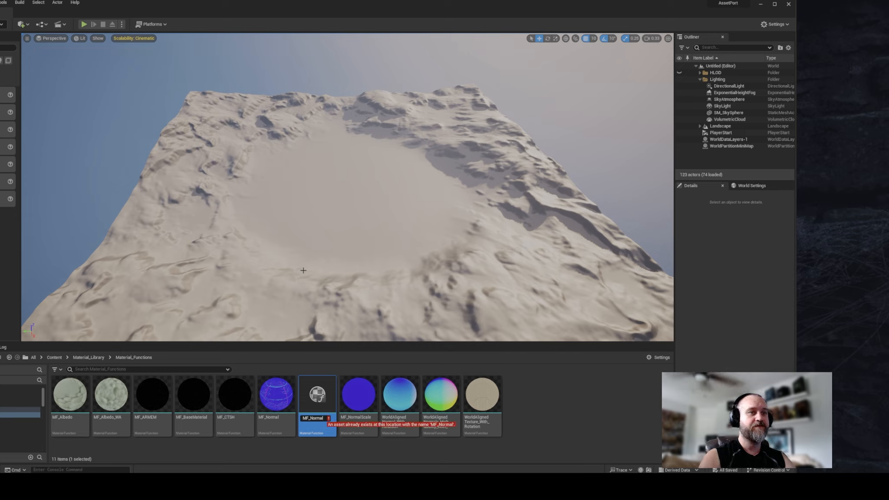
type("_WA")
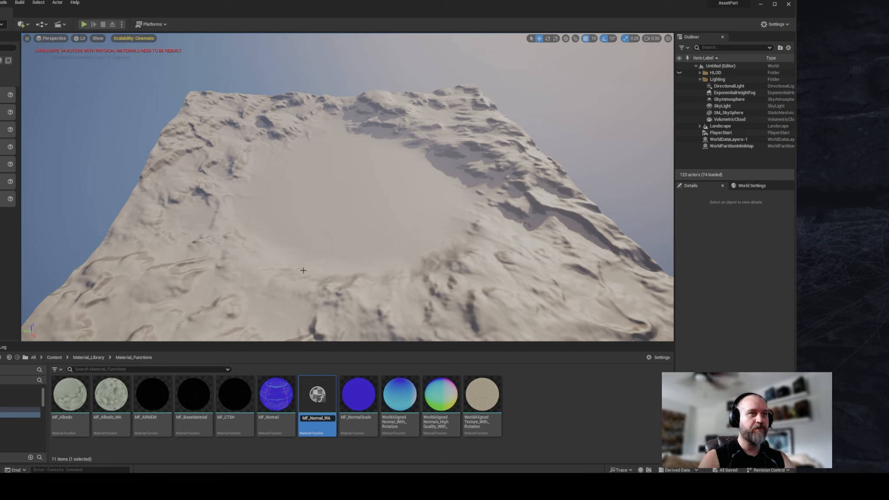
key("Return")
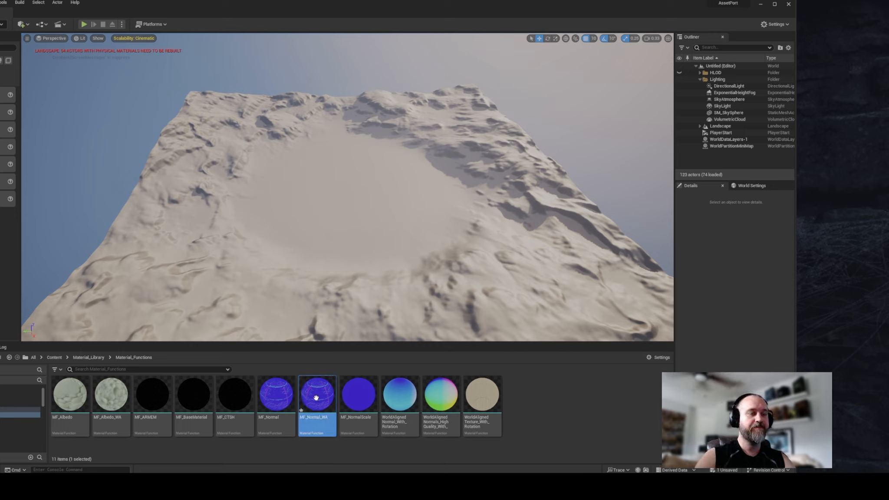
Step: Open MF_Normal_WA, delete its TexCoord node and rewire the 1.0 constant to Multiply's A input only
double_click(322, 403)
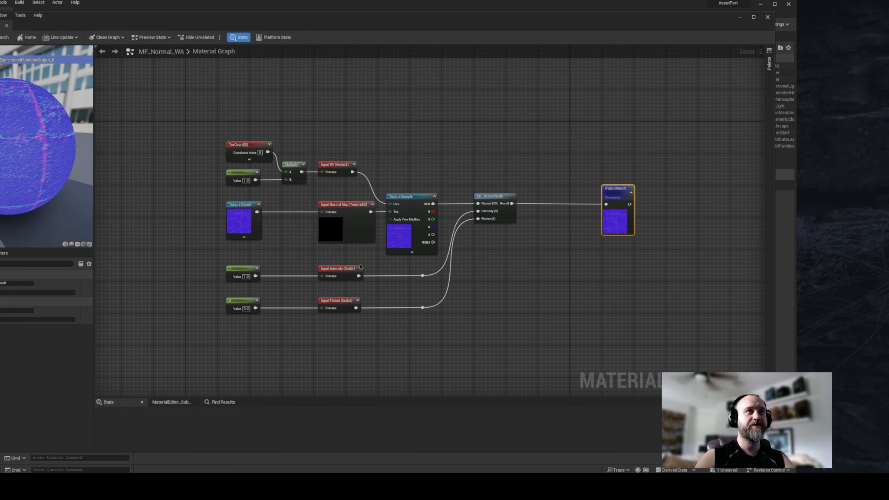
scroll(263, 119, "up", 2)
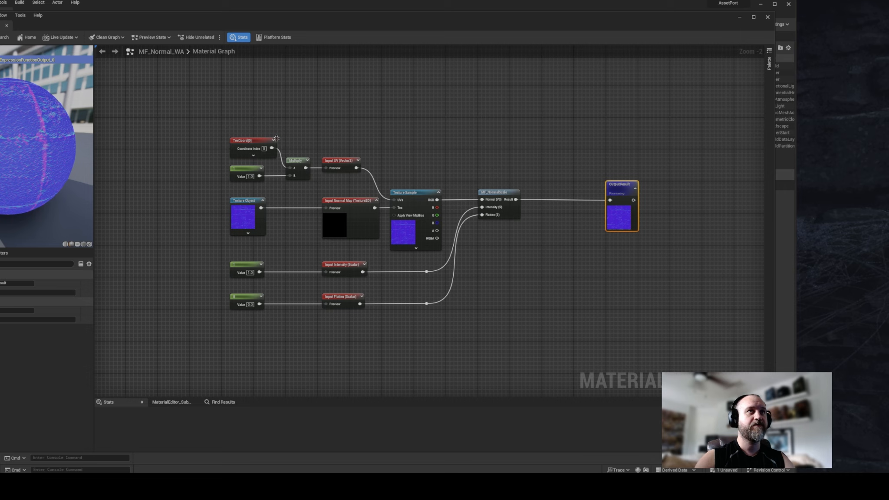
left_click(222, 141)
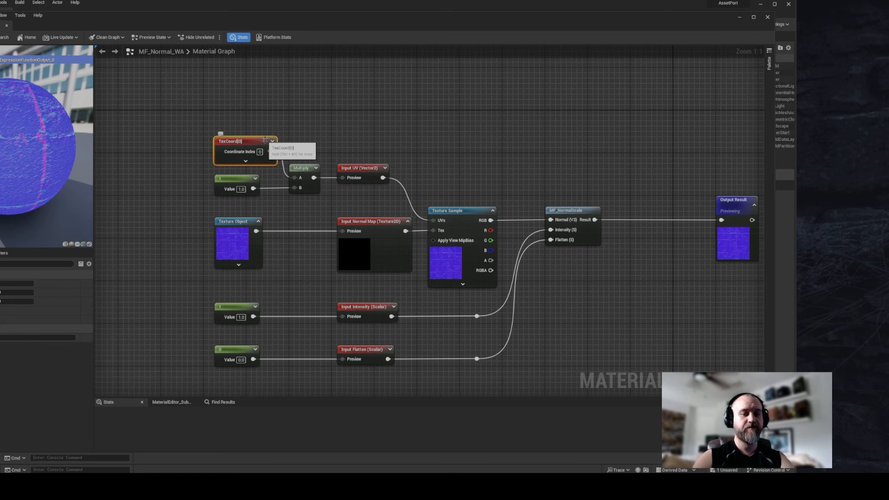
key("Delete")
left_click_drag(237, 177, 297, 180)
left_click(296, 189, "alt")
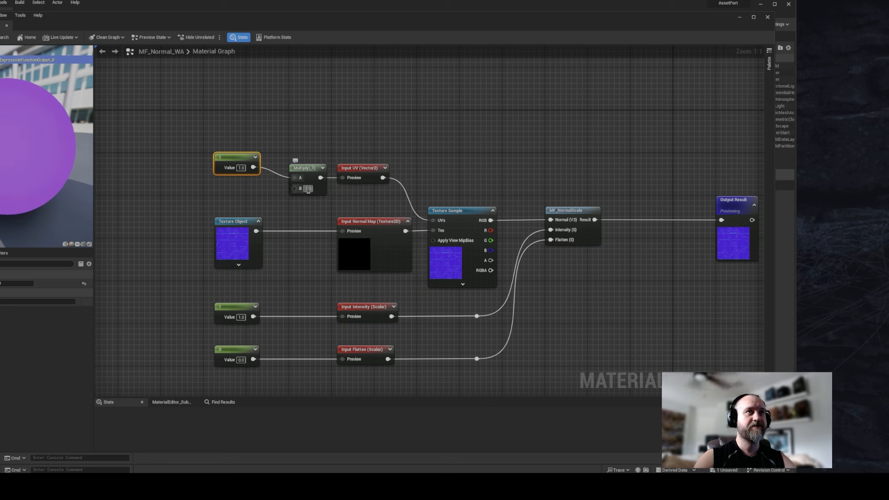
Step: Set the Multiply node's B value to 500 and line it up with the 1.0 constant
left_click(308, 188)
type("500")
key("Return")
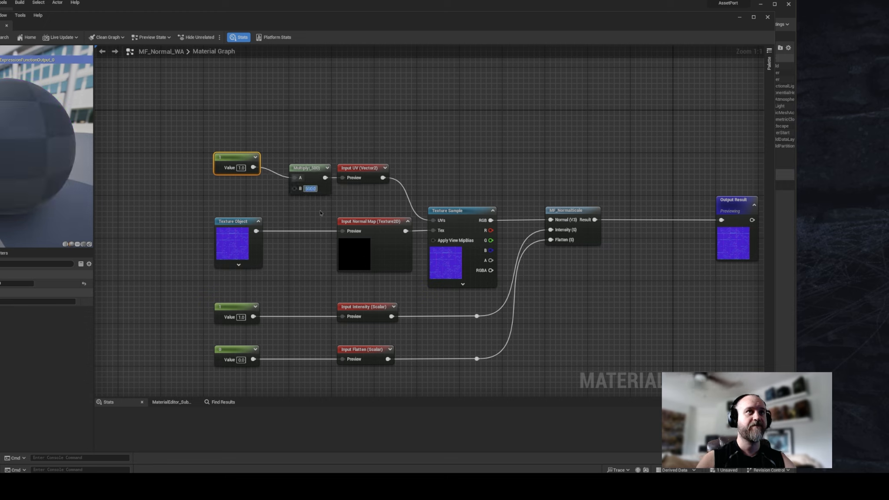
left_click_drag(233, 158, 228, 163)
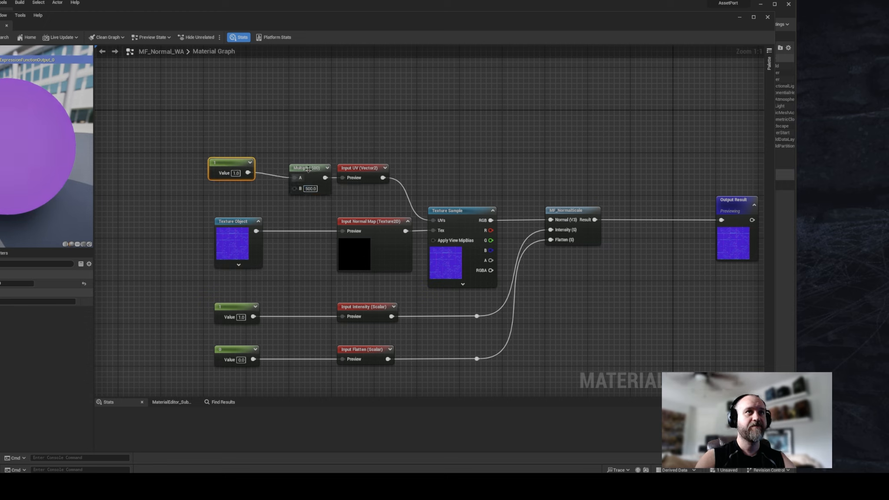
left_click_drag(307, 169, 291, 163)
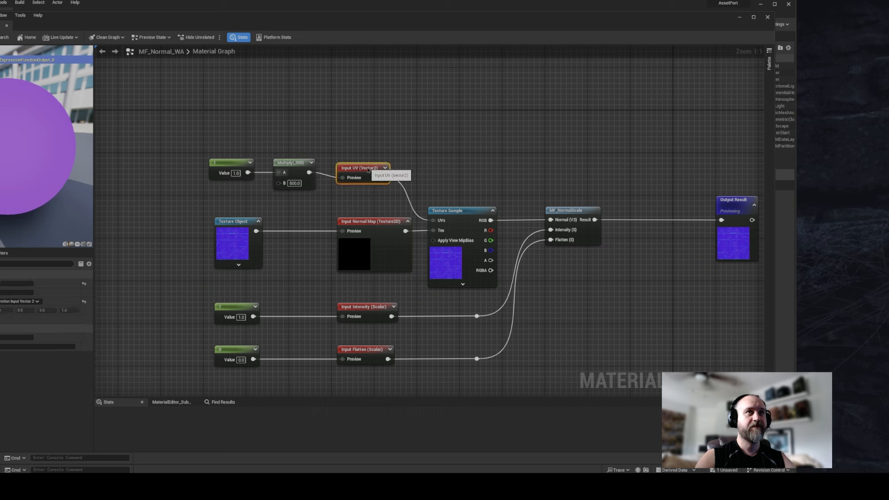
Step: Align the UV input with the Multiply node and change its type to Function Input Scalar
left_click_drag(369, 168, 362, 163)
left_click(19, 301)
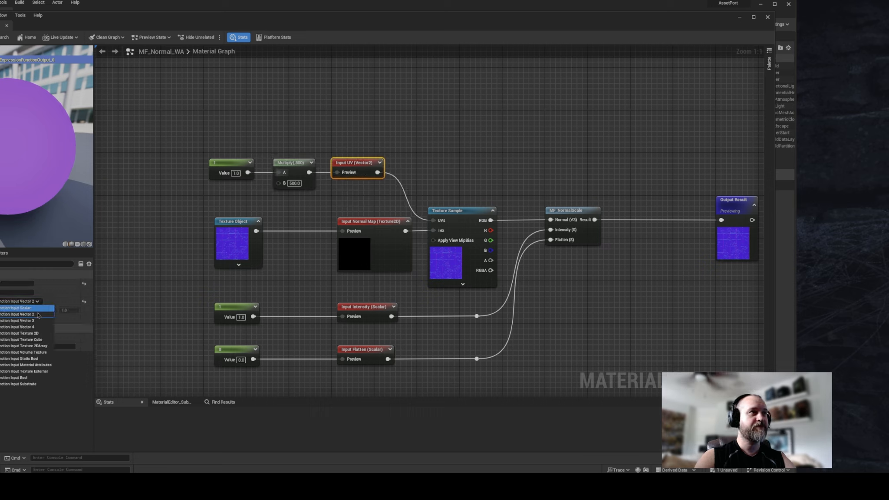
left_click(17, 309)
left_click(411, 173)
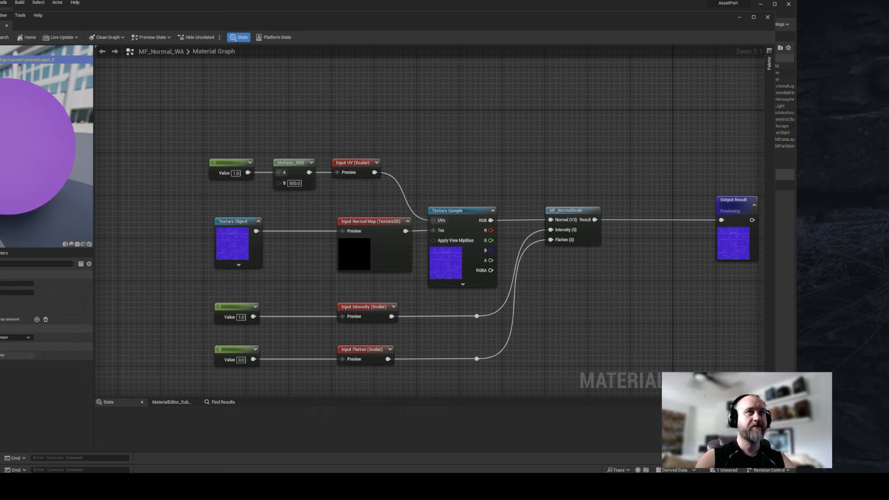
Step: Disconnect the UV input from the Texture Sample and shift the Texture Object and Normal Map input slightly up together
left_click(433, 221, "alt")
right_click_drag(417, 206, 365, 196)
left_click_drag(150, 209, 289, 238)
right_click_drag(307, 202, 337, 203)
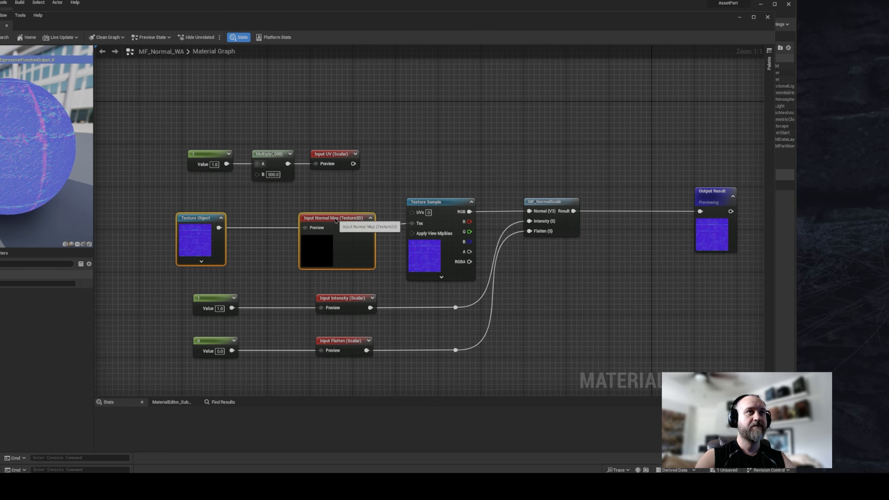
left_click_drag(332, 216, 327, 210)
left_click(357, 190)
right_click_drag(439, 194, 394, 188)
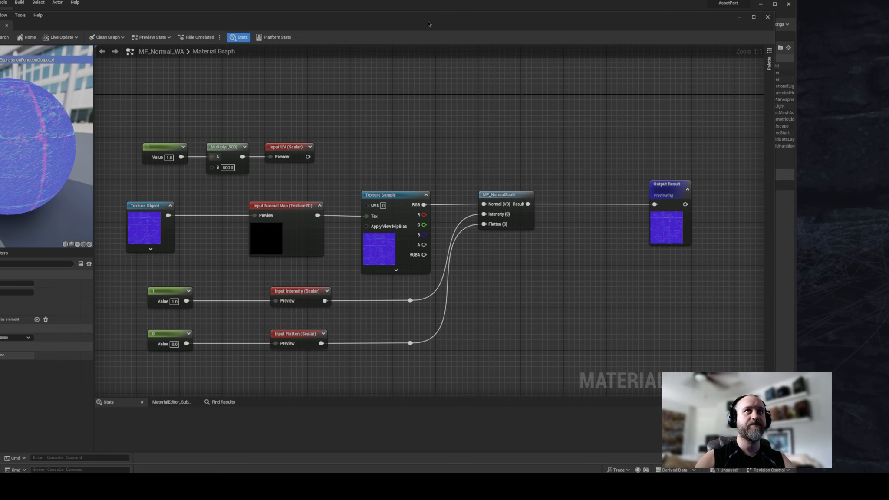
Step: Add the WorldAlignedNormal_With_Rotation function to the MF_Normal_WA graph and delete the Texture Sample node
left_click_drag(427, 23, 877, 45)
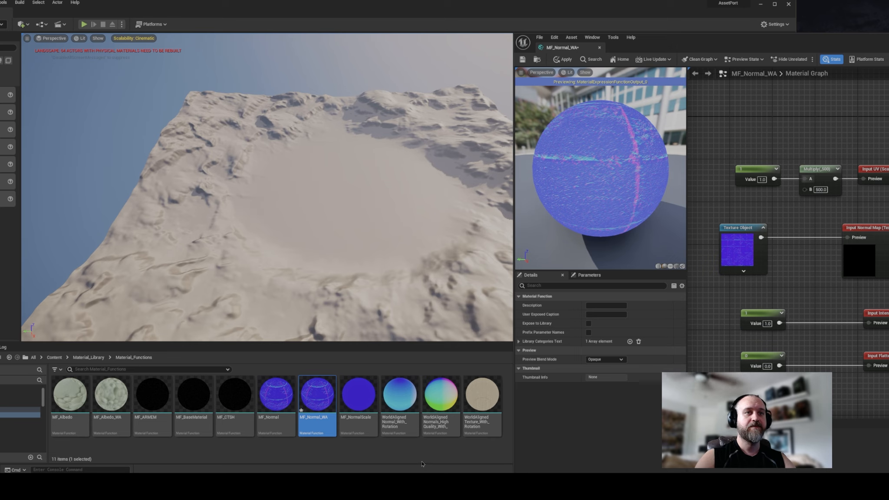
left_click_drag(403, 399, 888, 260)
left_click_drag(888, 38, 367, 33)
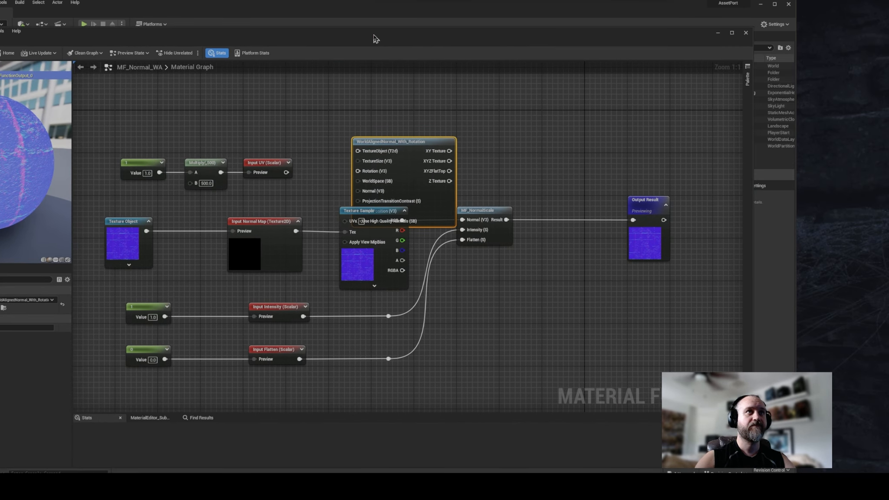
left_click(391, 210)
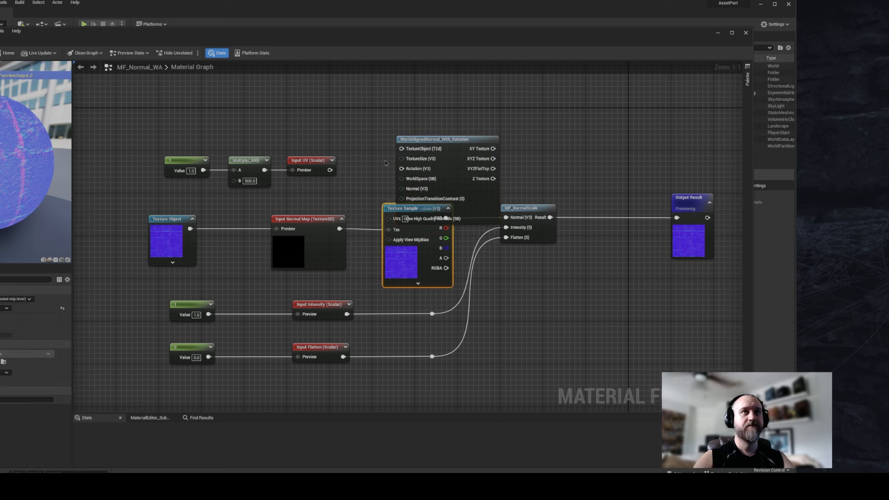
key("Delete")
Step: Place WorldAlignedNormal_With_Rotation before MF_NormalScale and connect its XYZ Texture output to the Normal input
left_click_drag(450, 162, 420, 214)
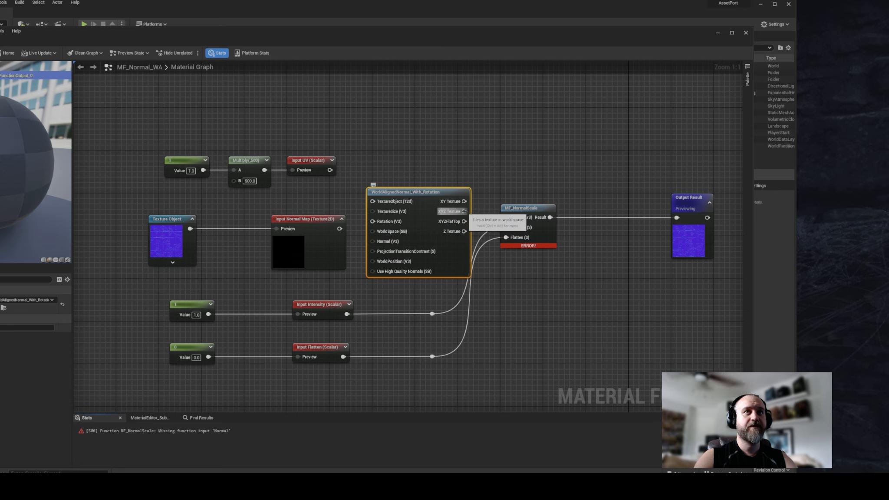
left_click_drag(464, 211, 506, 217)
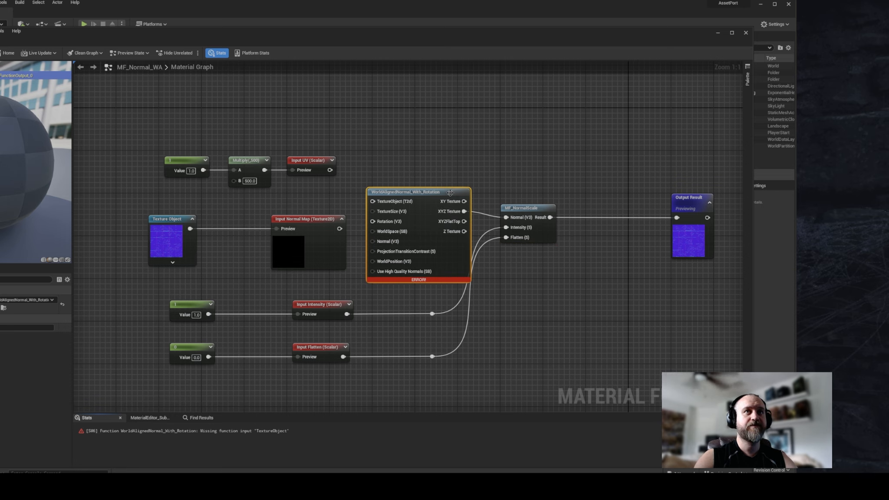
left_click_drag(451, 193, 449, 198)
Step: Connect the Normal Map input to TextureObject and the UV input to TextureSize, arranging both node rows beside the function
right_click_drag(354, 187, 398, 191)
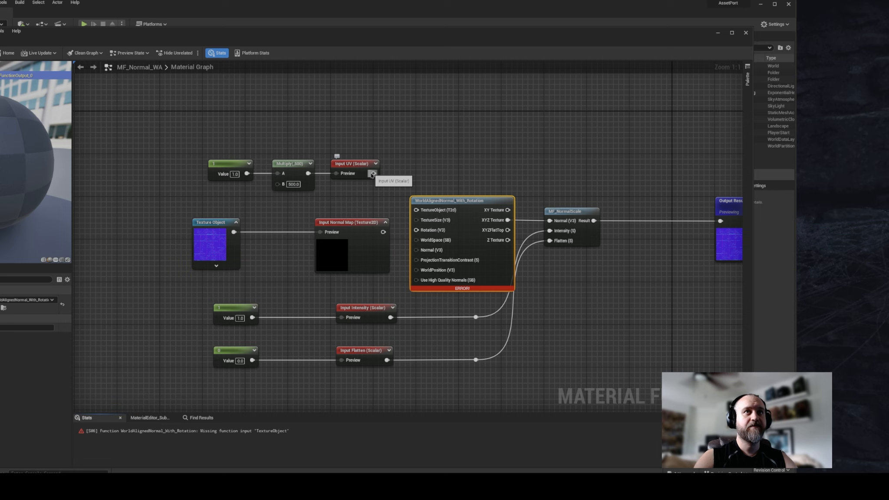
left_click(366, 225)
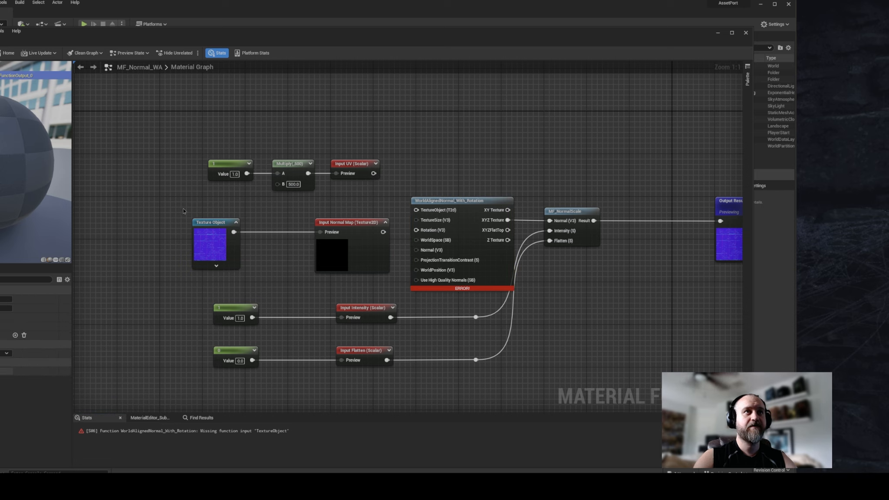
left_click_drag(184, 212, 417, 211)
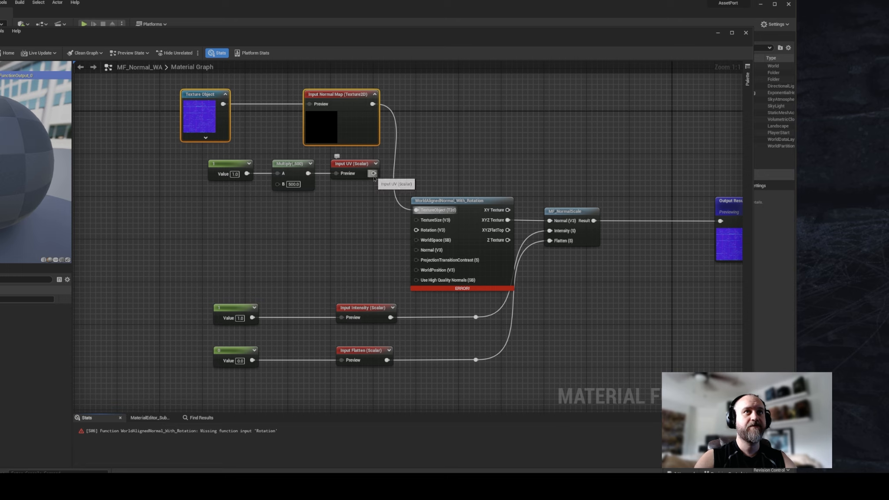
left_click_drag(373, 173, 416, 225)
left_click_drag(206, 158, 383, 204)
left_click_drag(354, 172, 337, 214)
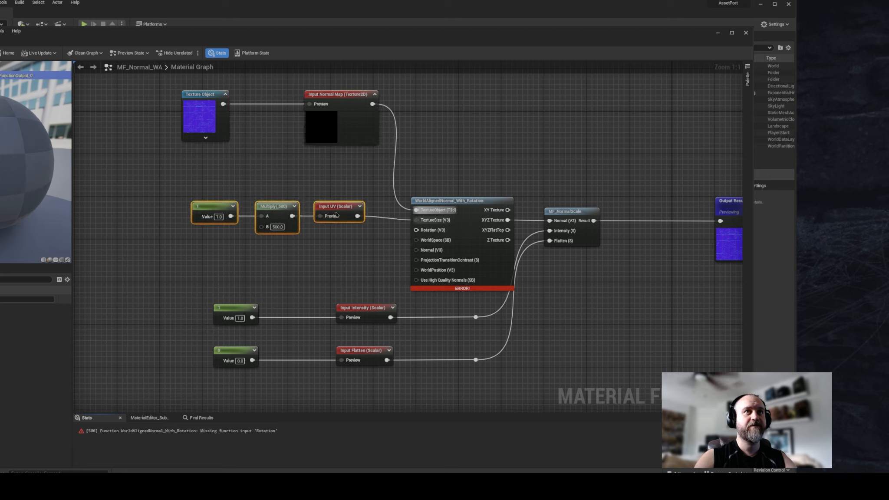
left_click_drag(146, 101, 339, 159)
left_click(254, 278)
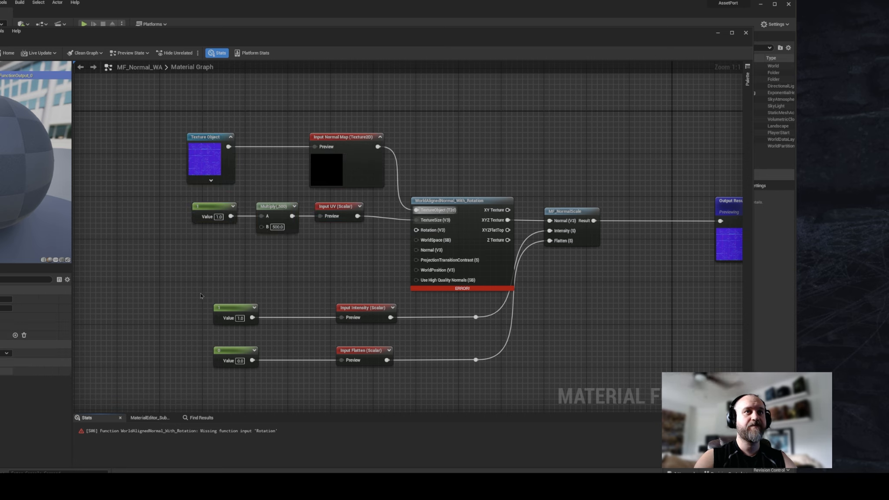
Step: Add a Vector3 function input below the UV input and collapse its preview
right_click_drag(230, 281, 246, 275)
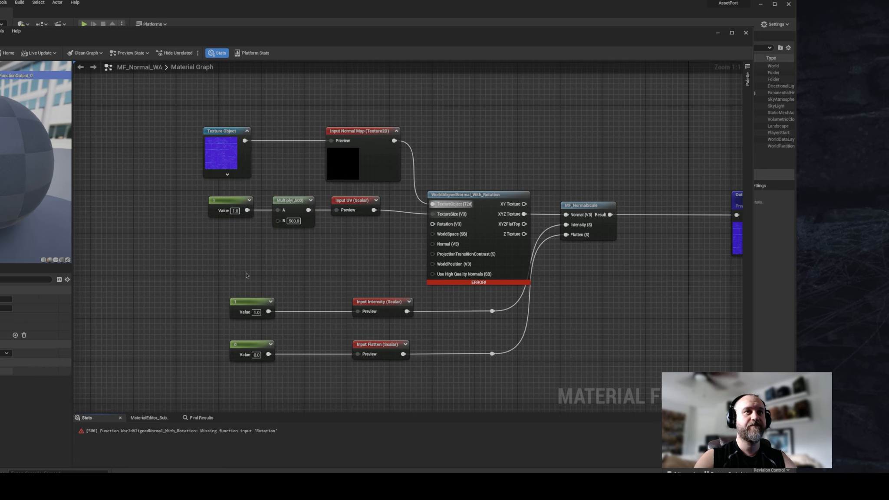
right_click(349, 258)
type("fun")
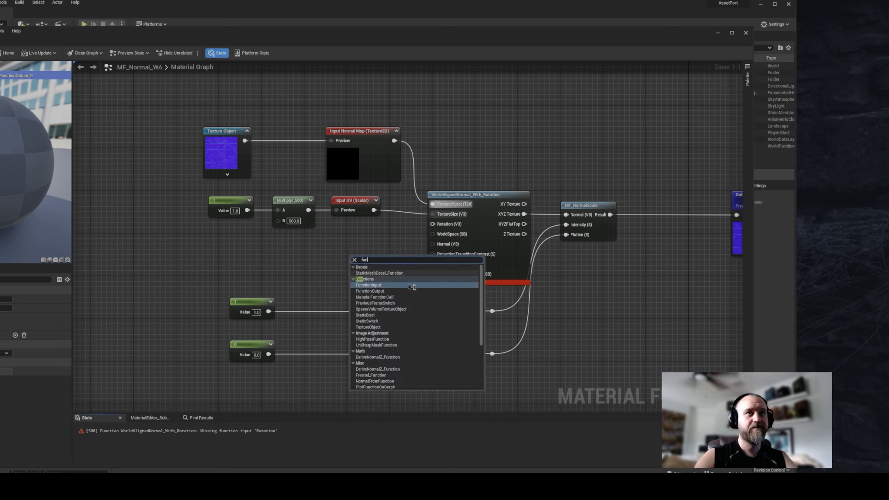
left_click(386, 286)
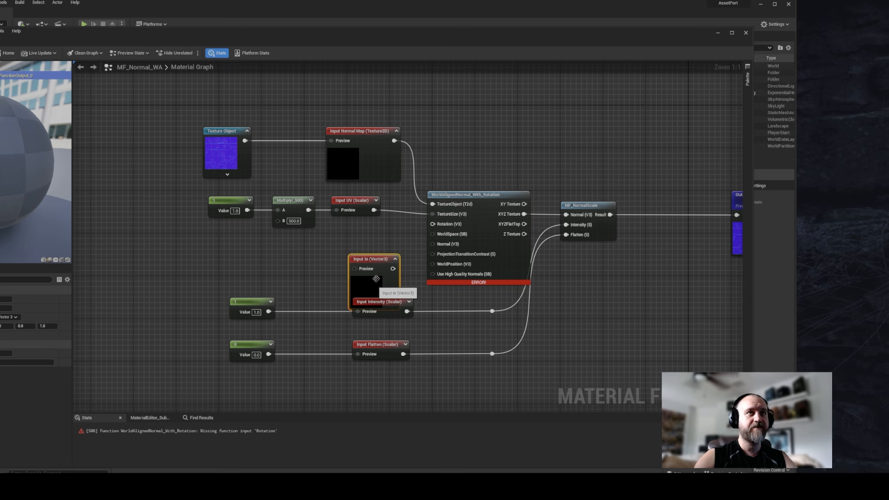
left_click_drag(377, 251, 378, 241)
left_click(393, 244)
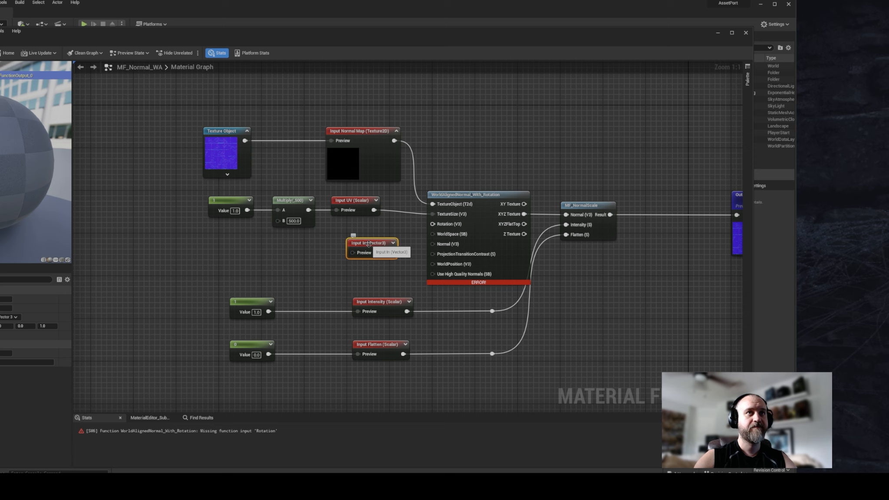
Step: Add a three-component constant of 0,0,0 and connect it to the new Vector3 input's Preview
right_click_drag(256, 280, 275, 276)
left_click(259, 270)
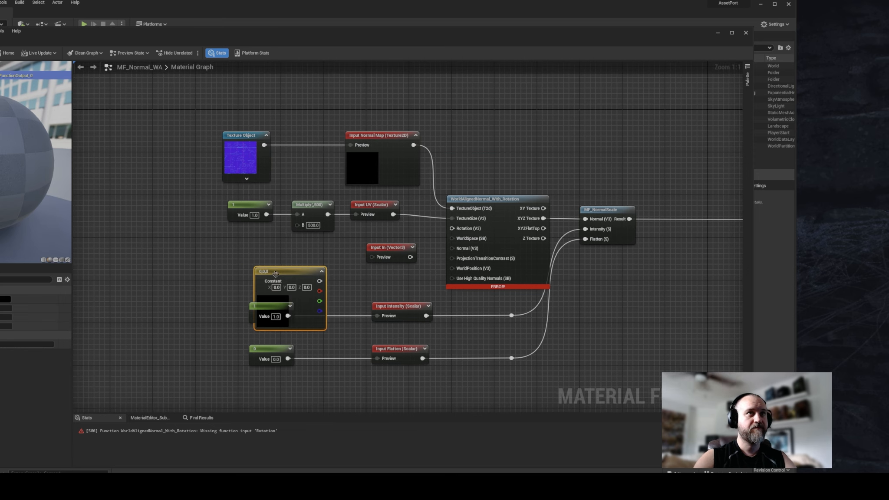
left_click_drag(261, 271, 252, 242)
left_click_drag(309, 252, 379, 261)
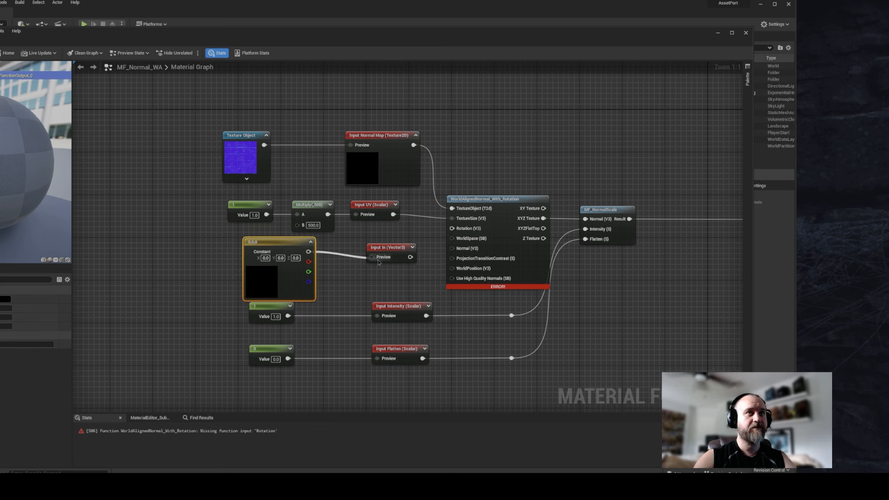
left_click_drag(282, 245, 229, 248)
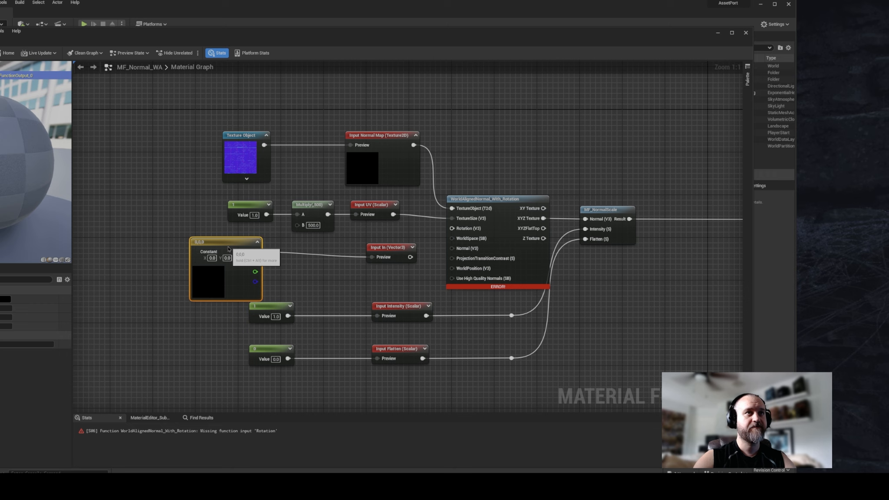
Step: Connect the new Vector3 input to Rotation and move the Intensity and Flatten node rows further down
left_click(384, 247)
key("Home")
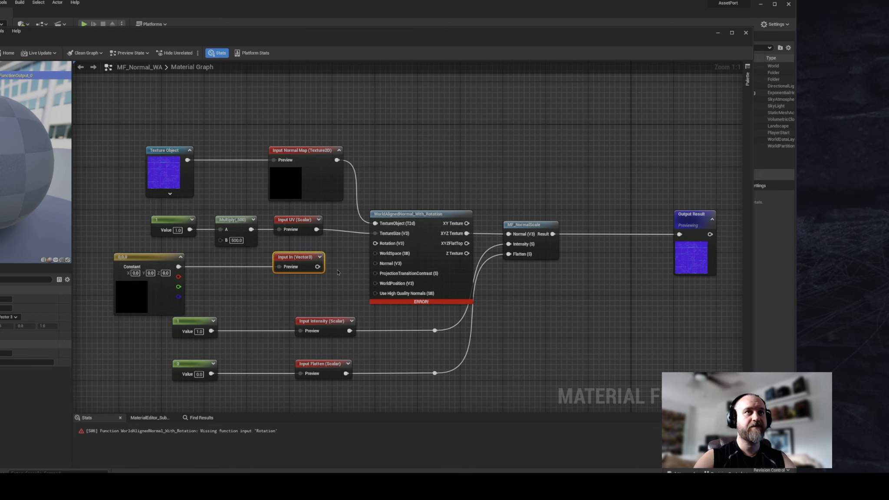
left_click_drag(318, 267, 375, 243)
right_click_drag(337, 290, 376, 259)
left_click_drag(506, 384, 208, 281)
left_click_drag(352, 300, 326, 336)
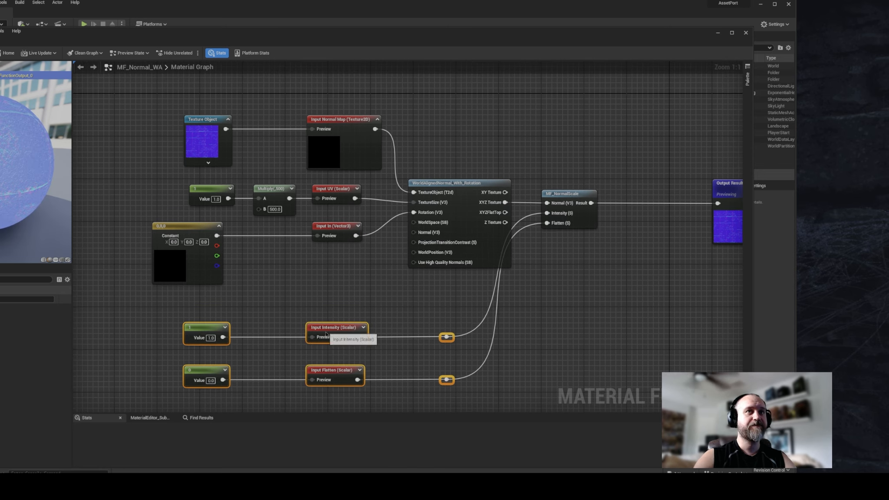
Step: Check the description of the Use High Quality Normals pin and move the Intensity and Flatten rows, including their reroute nodes, further down
left_click(375, 289)
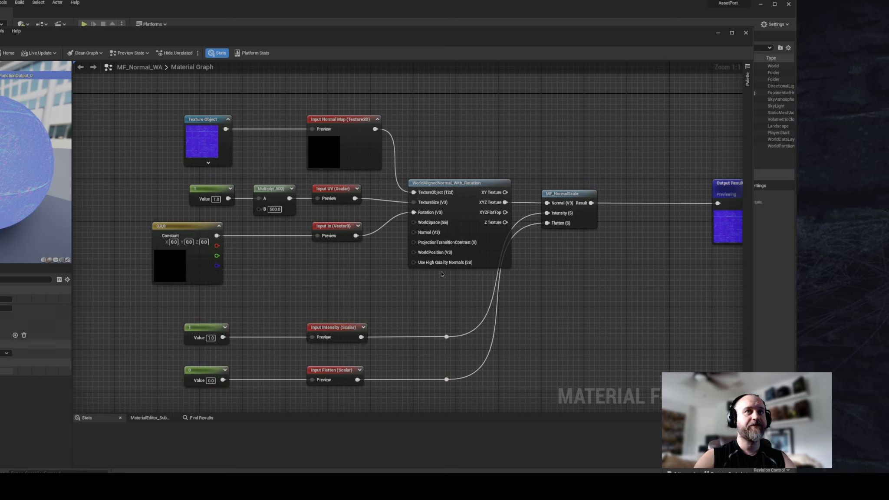
mouse_move(462, 267)
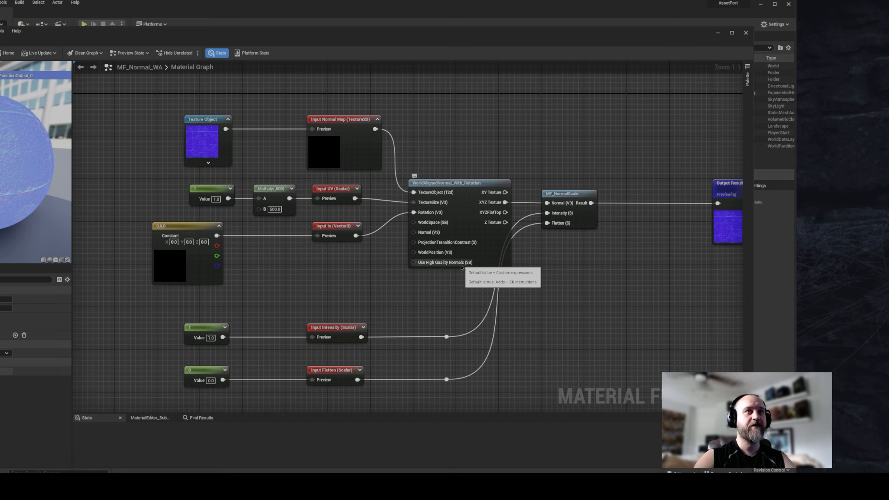
right_click_drag(383, 273, 405, 252)
mouse_move(468, 248)
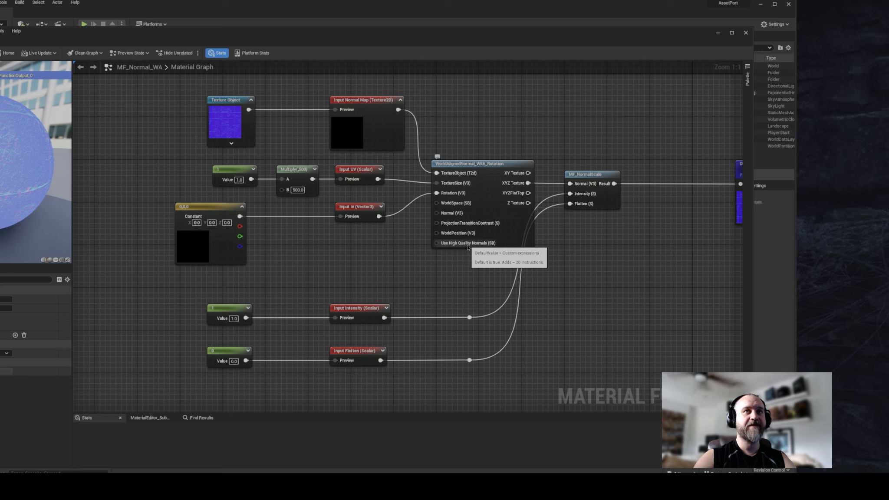
right_click_drag(468, 248, 536, 227)
left_click_drag(271, 278, 463, 377)
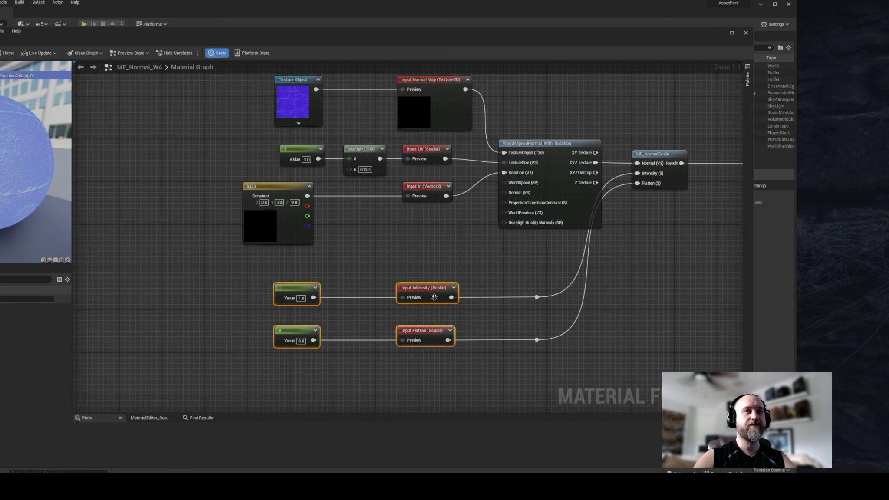
left_click_drag(207, 264, 540, 375)
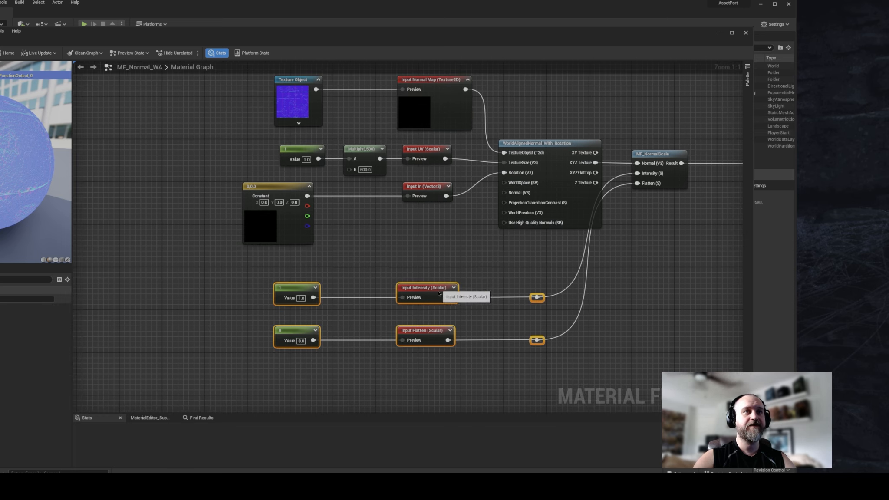
left_click_drag(440, 296, 434, 329)
right_click_drag(405, 273, 414, 293)
left_click(414, 293)
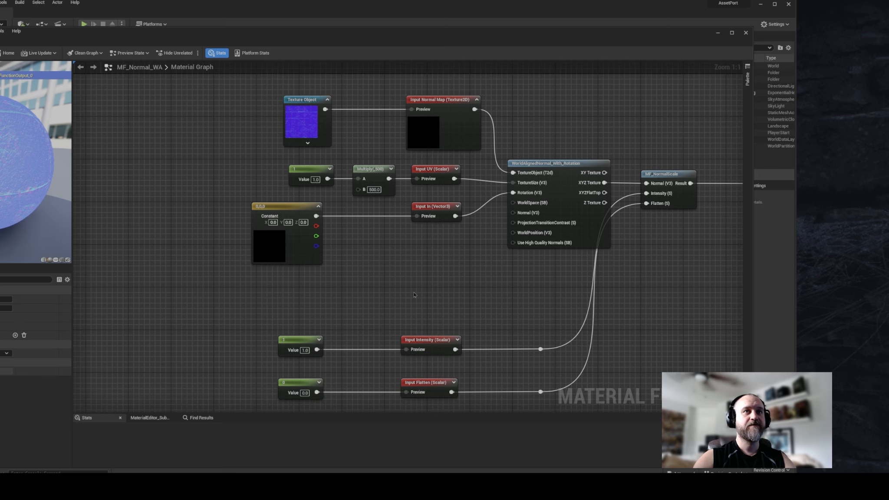
Step: Add a function input named Use High Quality Normals above the Intensity row and collapse its preview
right_click(414, 293)
type("fun")
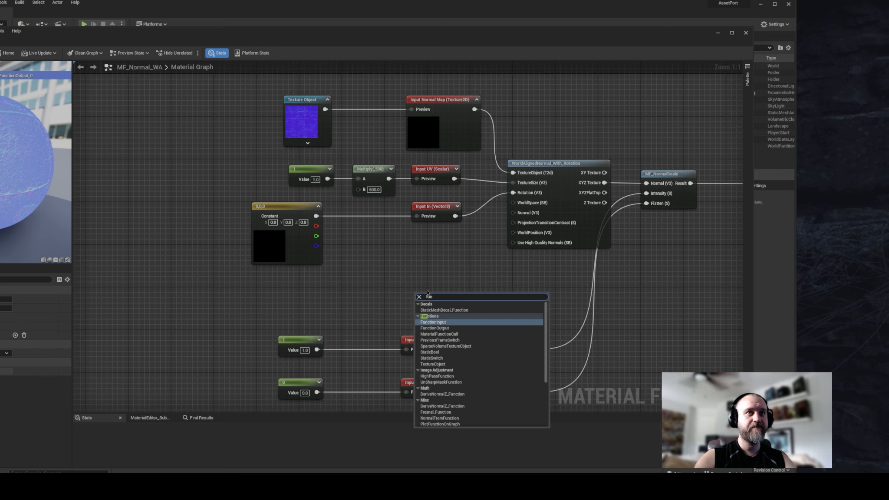
left_click(435, 322)
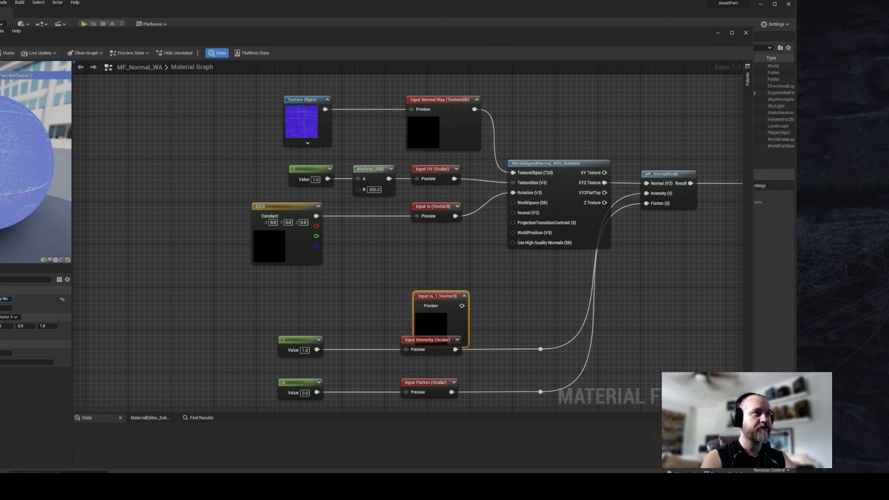
type("ls")
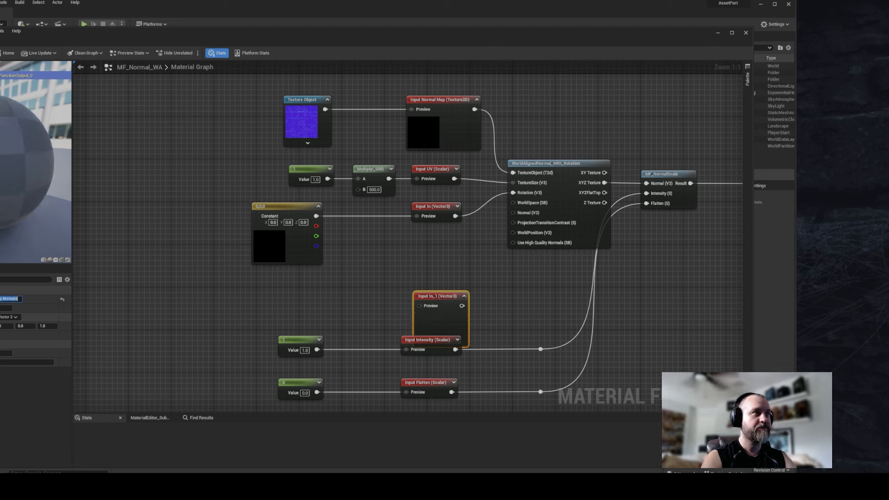
key("Return")
left_click_drag(423, 285, 443, 295)
left_click(455, 276)
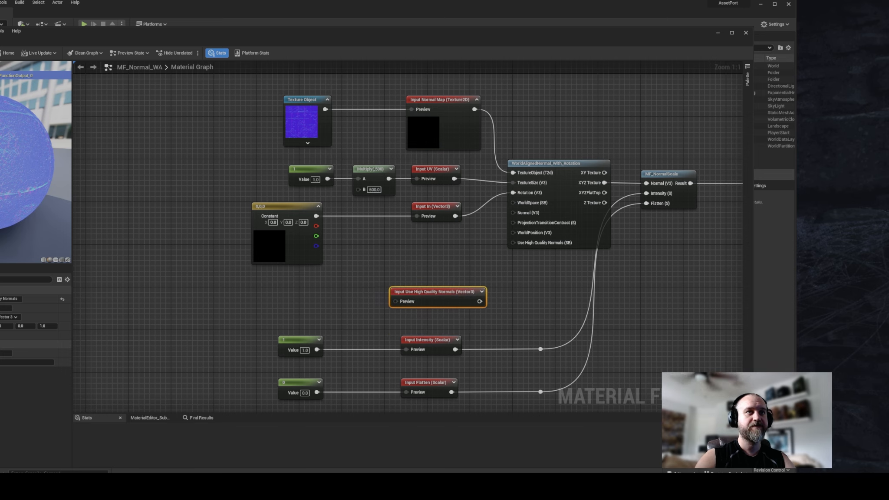
Step: Add a Static Bool node beside the Use High Quality Normals input
right_click_drag(349, 288, 380, 299)
right_click(379, 299)
type("bool")
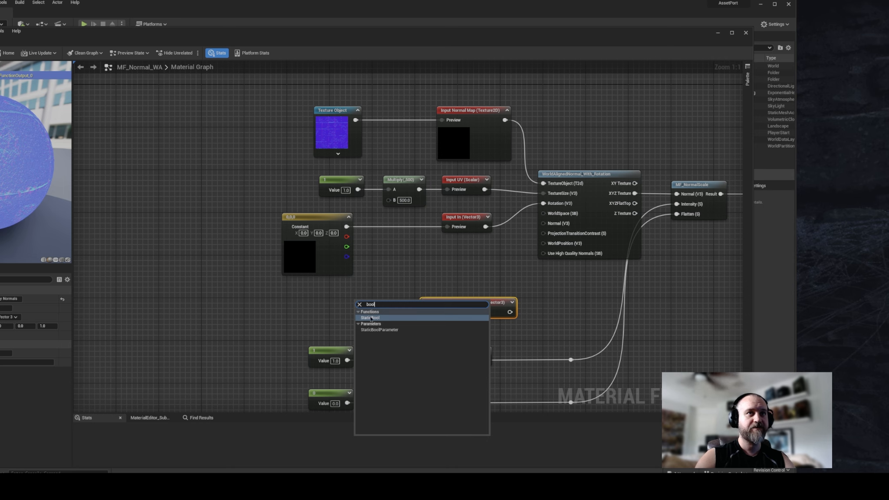
left_click(371, 318)
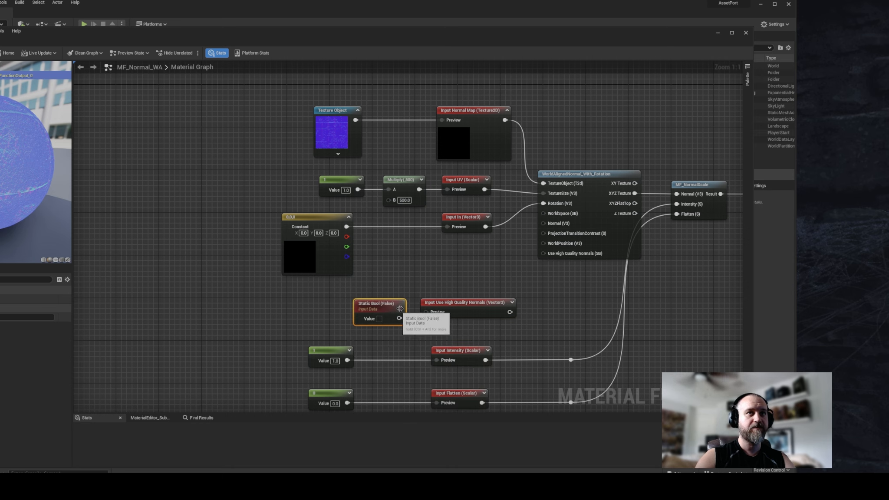
Step: Set the Use High Quality Normals input's type to Function Input Static Bool
left_click(447, 310)
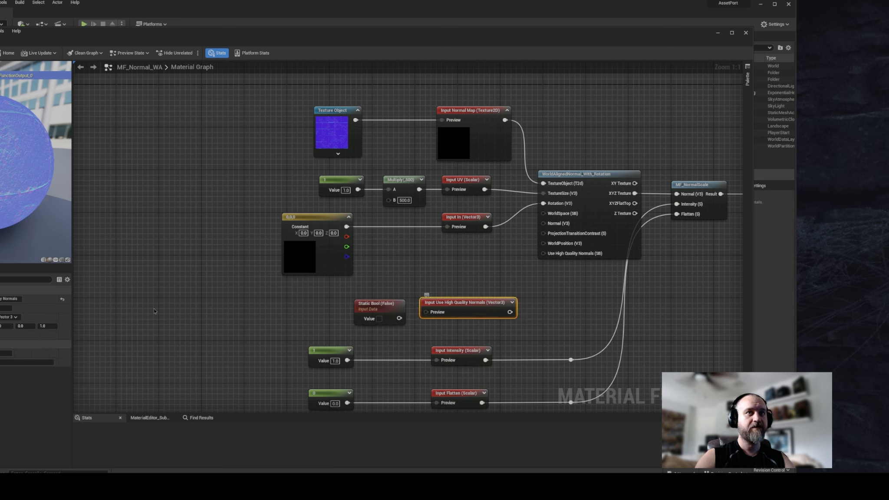
left_click(9, 317)
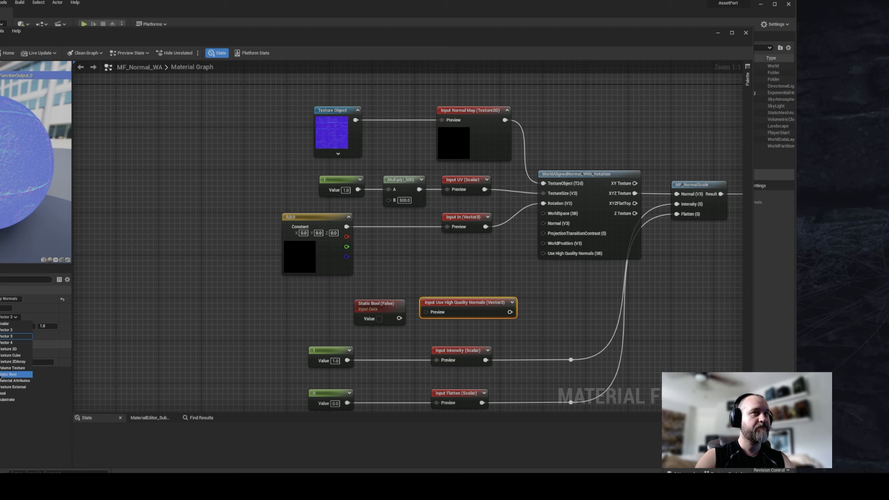
left_click(1, 376)
right_click_drag(386, 299, 377, 298)
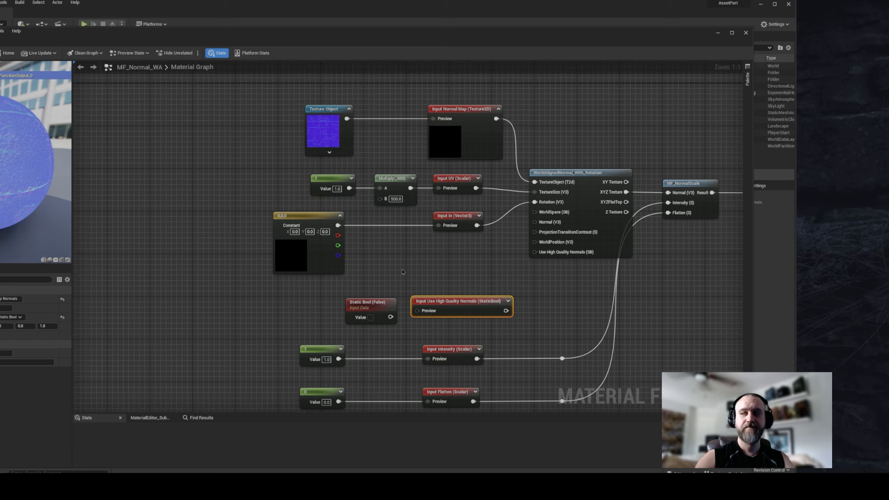
Step: Reposition the material editor window so its details are fully in view and close the stray file explorer window
left_click_drag(404, 39, 447, 41)
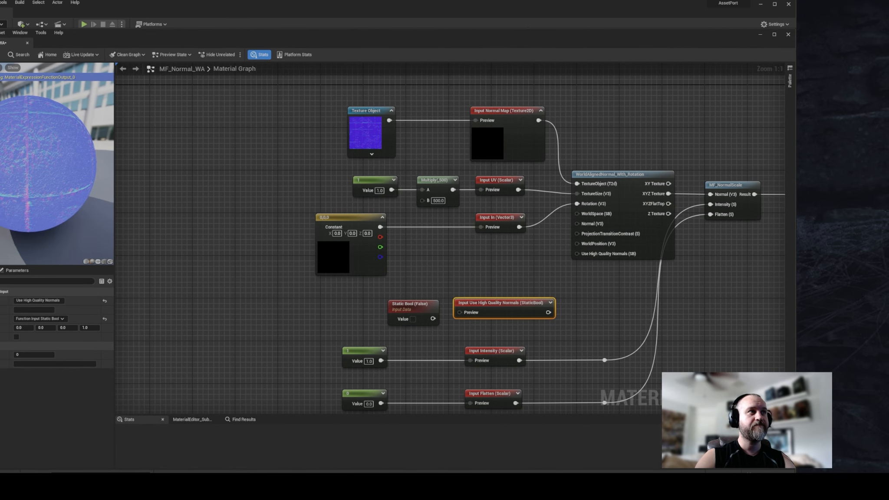
left_click_drag(0, 263, 6, 263)
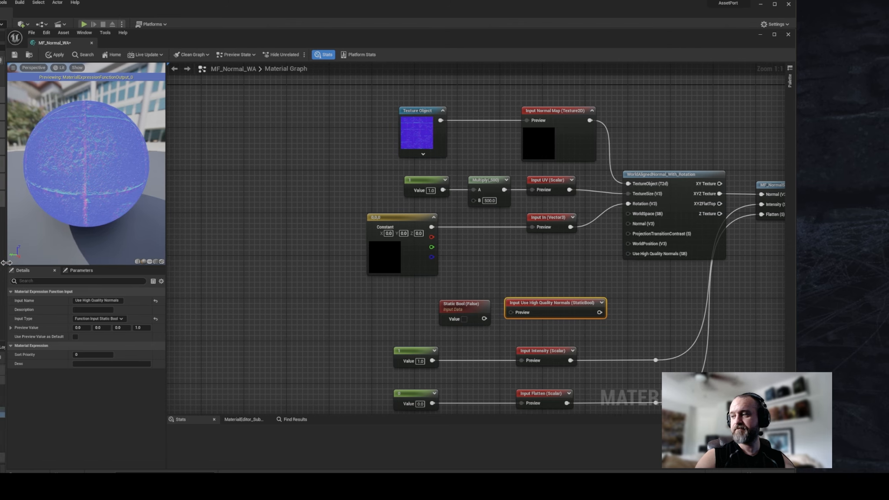
right_click_drag(713, 256, 596, 239)
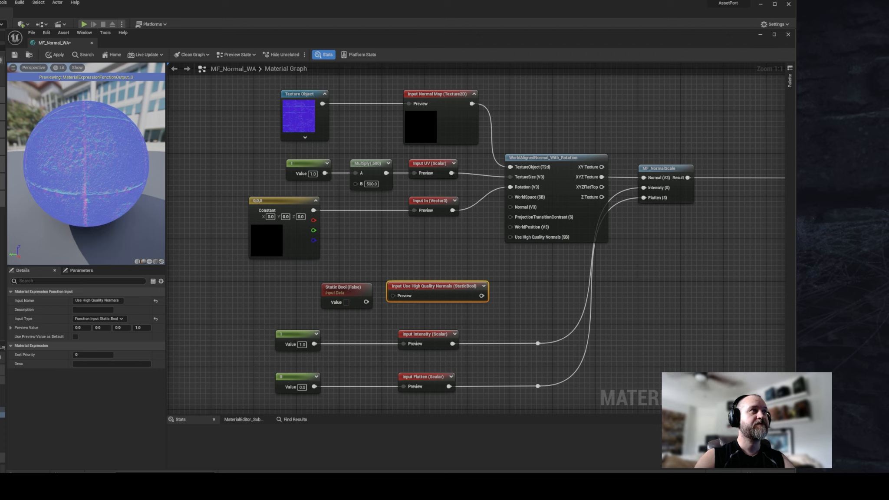
left_click_drag(0, 186, 2, 186)
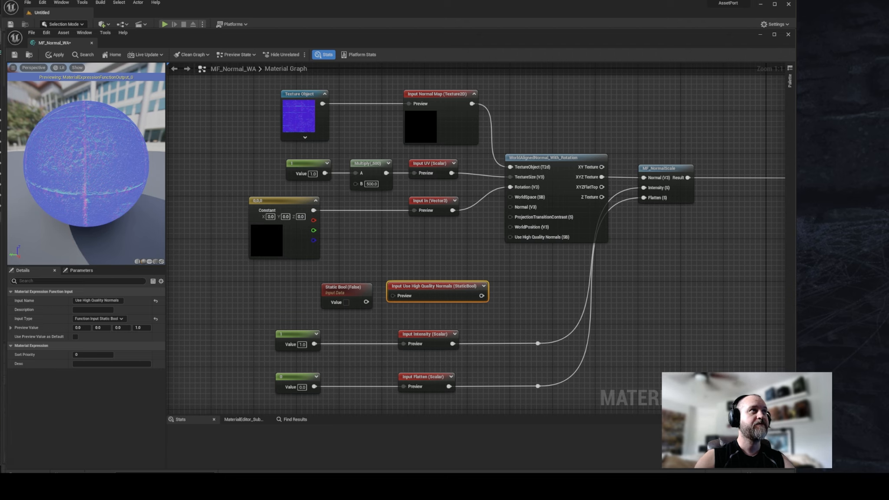
key("alt+Tab")
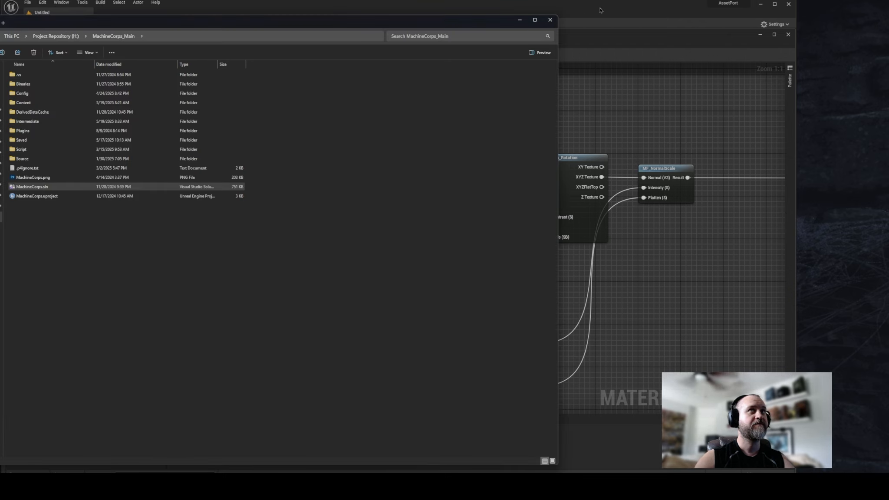
left_click(551, 19)
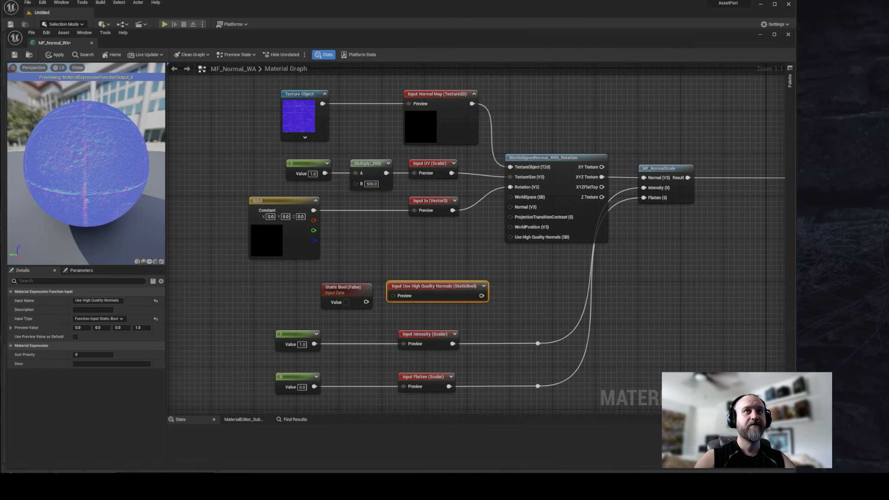
Step: Connect the Static Bool to the Use High Quality Normals input's Preview and that input to the matching pin on WorldAlignedNormal_With_Rotation
right_click_drag(402, 279, 371, 284)
left_click_drag(330, 306, 346, 298)
left_click(393, 265)
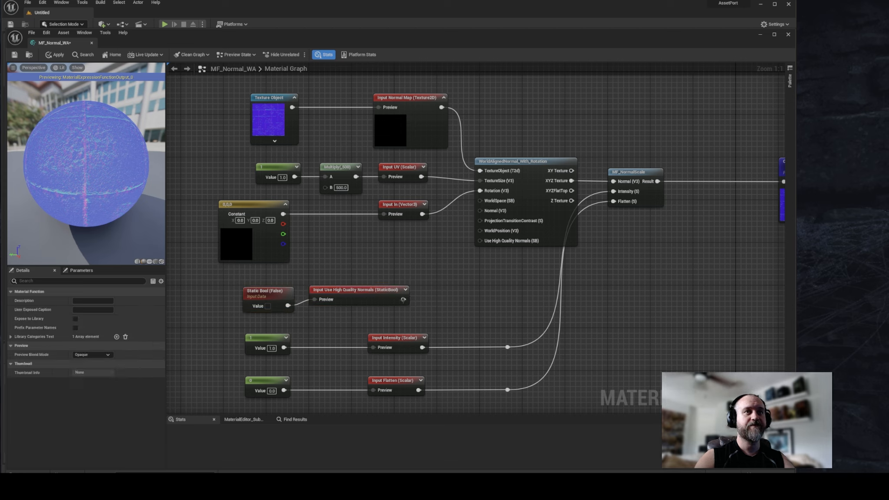
left_click_drag(403, 300, 482, 243)
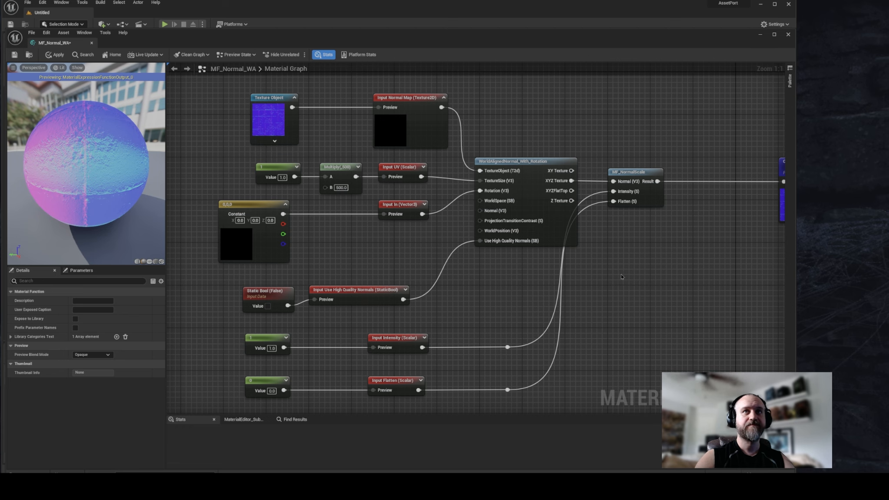
Step: Move the MF_NormalScale node closer to the output, leaving more space after WorldAlignedNormal_With_Rotation
right_click_drag(711, 251, 665, 245)
left_click_drag(592, 168, 649, 169)
right_click_drag(605, 135, 632, 146)
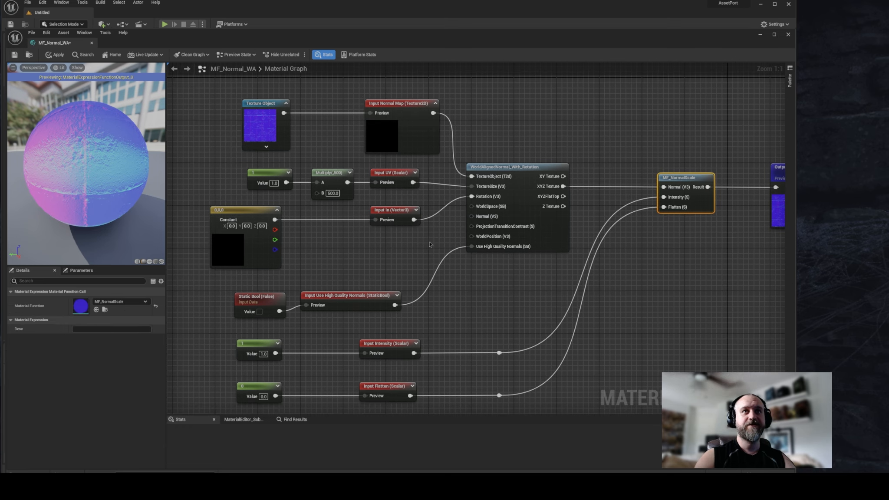
right_click_drag(430, 244, 452, 237)
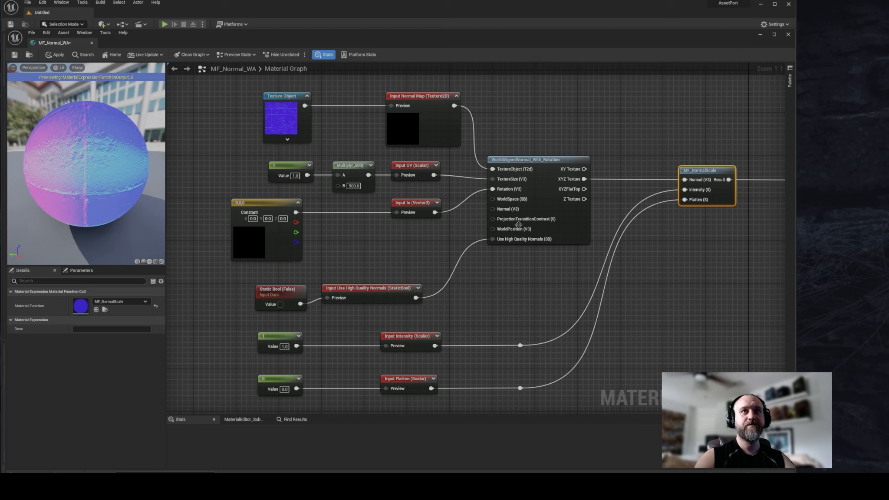
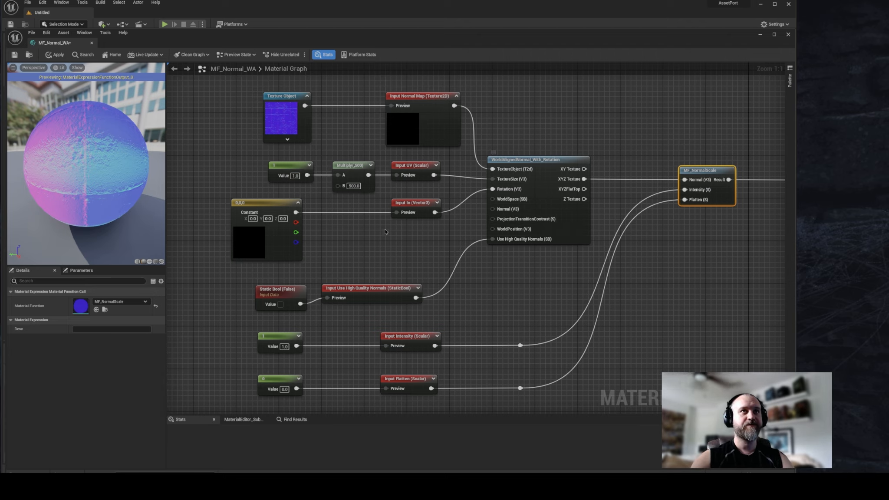
Step: Shift the Static Bool and Use High Quality Normals nodes slightly lower and straighten the connection between them
right_click_drag(392, 230, 403, 220)
left_click_drag(260, 270, 405, 298)
key("q")
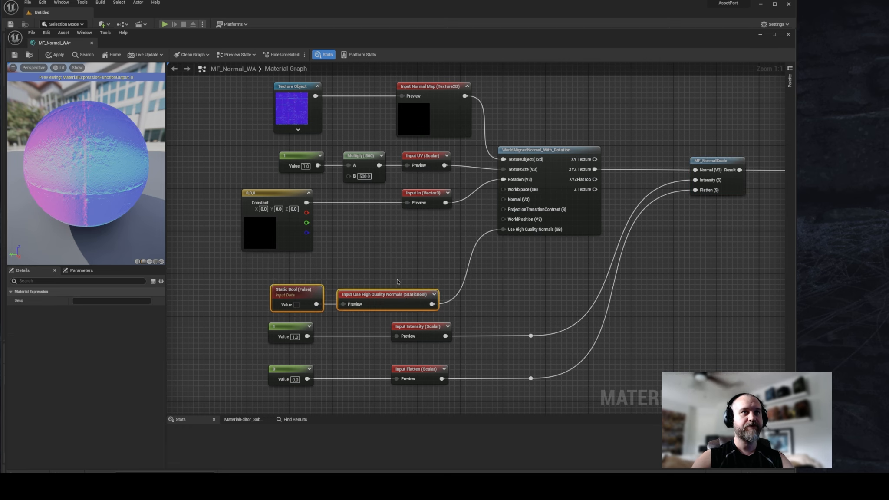
left_click(398, 282)
right_click_drag(378, 246, 384, 259)
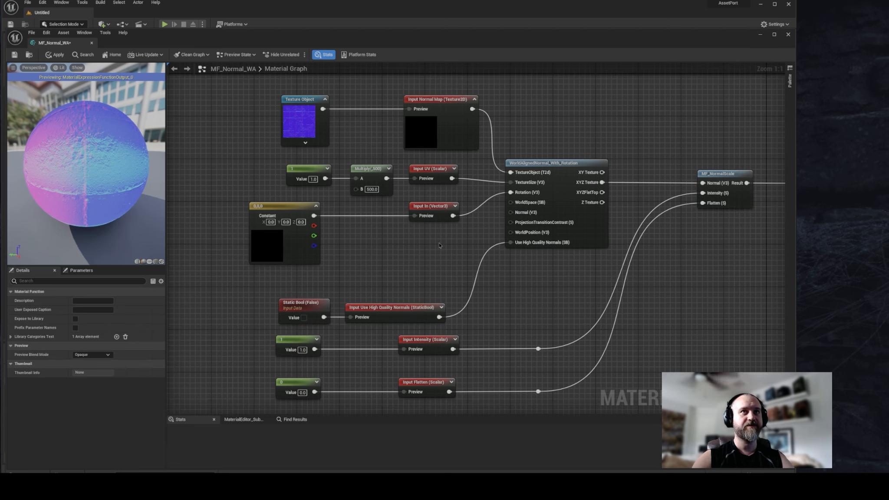
Step: Duplicate the UV scalar input, place the copy above the Use High Quality Normals row, and name it Projection Contrast
left_click(439, 177)
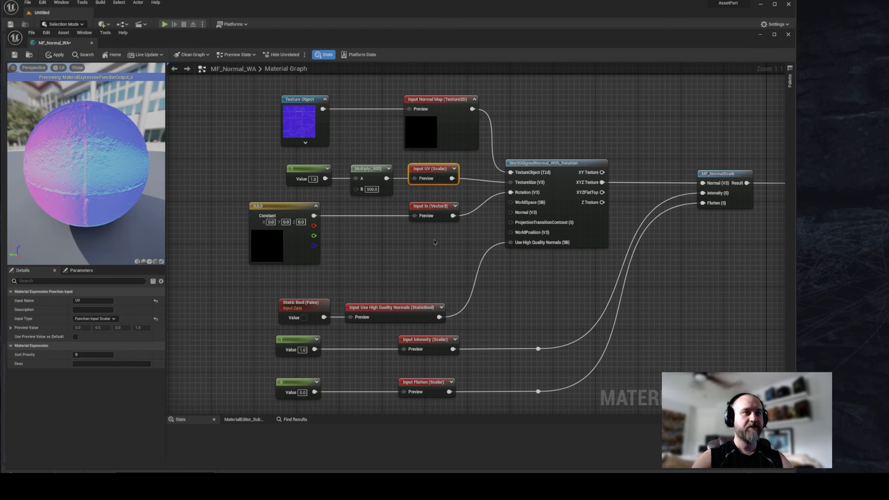
key("ctrl+v")
left_click_drag(410, 263, 404, 263)
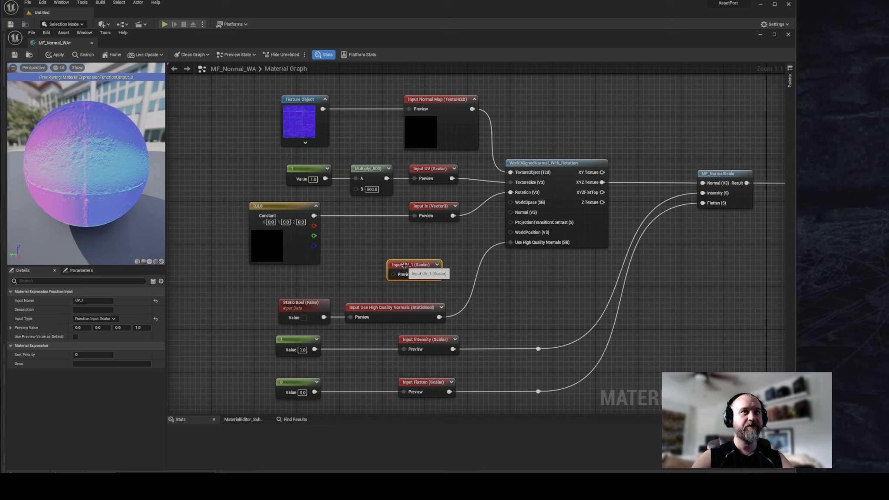
left_click(85, 301)
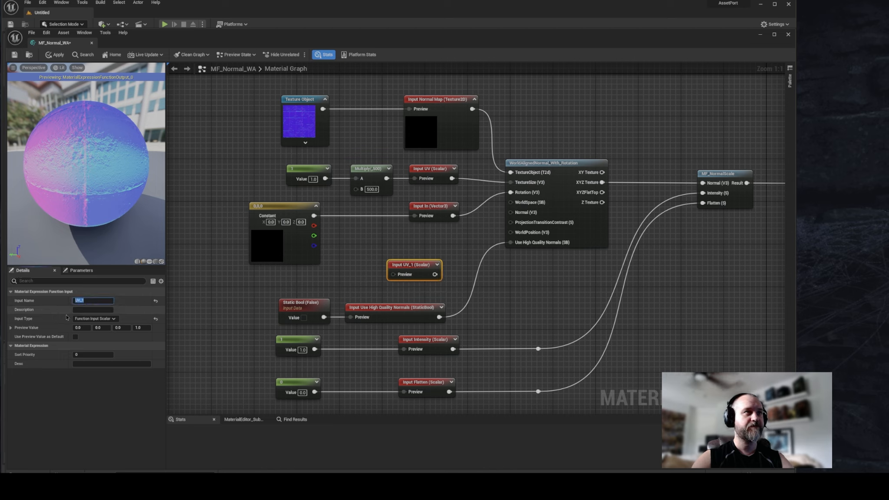
type("Projection Contra")
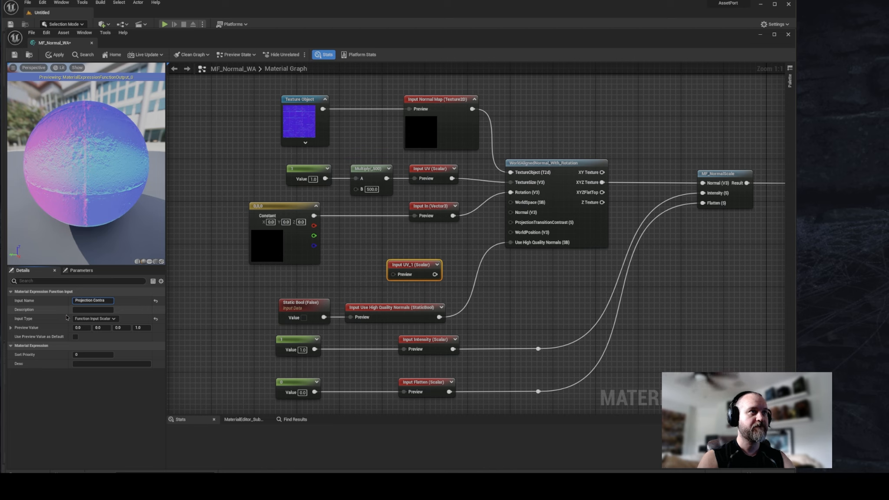
type("t")
key("Return")
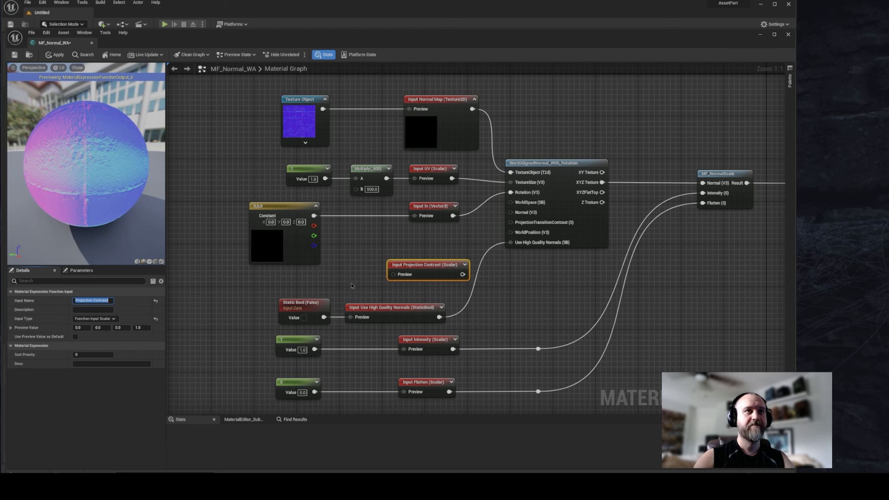
right_click_drag(349, 285, 383, 291)
right_click(338, 284)
type("c")
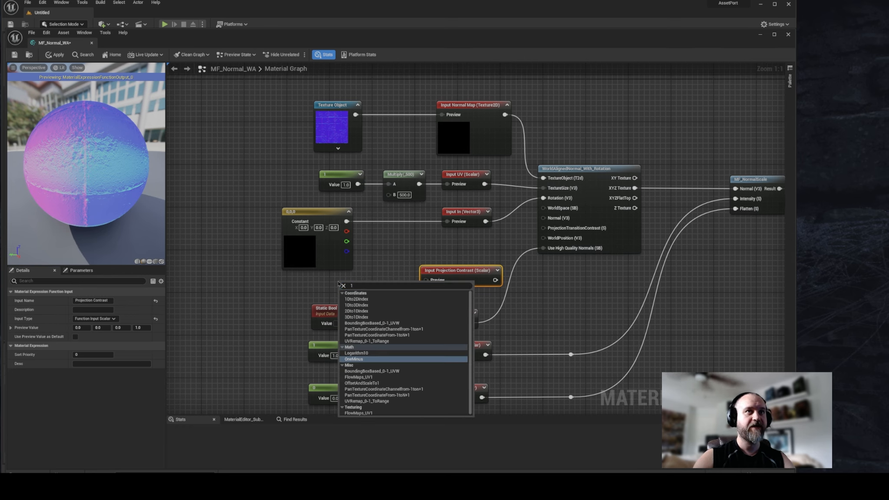
left_click(321, 282)
Step: Duplicate the UV row's constant 1.0 node, wire it to Projection Contrast's Preview, and connect that input to ProjectionTransitionContrast on WorldAlignedNormal_With_Rotation
left_click(333, 174)
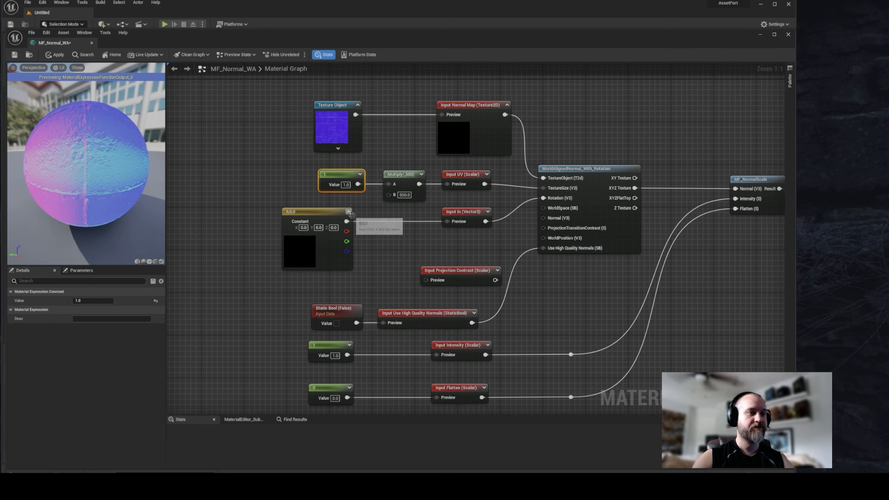
key("ctrl+c")
key("ctrl+v")
left_click_drag(360, 290, 426, 280)
left_click_drag(496, 280, 543, 229)
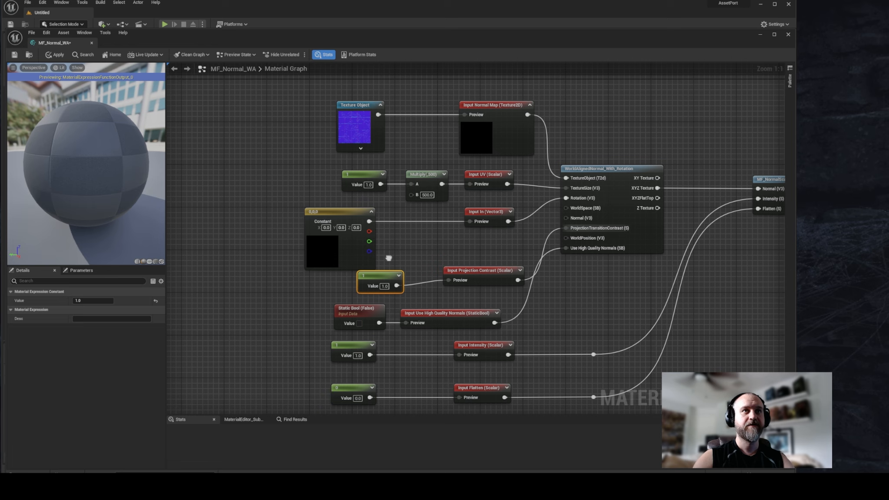
Step: Straighten the connection between the new constant and the Projection Contrast input, placing both just above the Use High Quality Normals row
right_click_drag(287, 278, 309, 278)
left_click_drag(309, 277, 440, 281)
key("q")
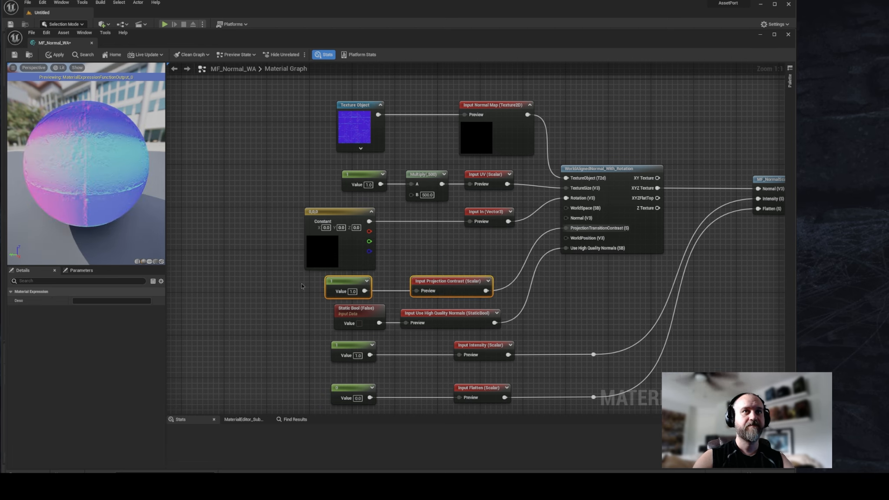
left_click(441, 268)
right_click_drag(438, 259, 443, 208)
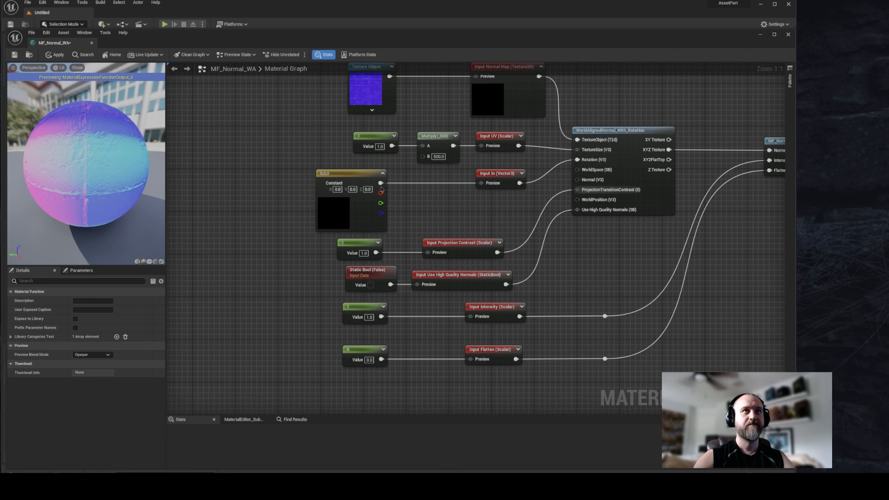
Step: Left-align the column of source nodes, from the Texture Object down to the Flatten row's constant
right_click_drag(388, 196, 403, 214)
scroll(403, 213, "down", 2)
left_click_drag(349, 143, 424, 381)
key("shift+a")
right_click_drag(530, 293, 510, 281)
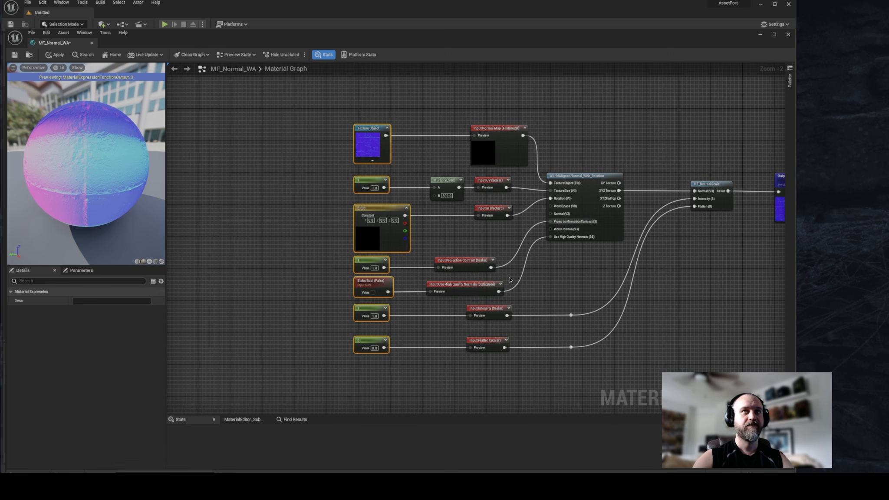
Step: Shift the Multiply node away from the UV input and left-align all the function input nodes in one column
left_click_drag(447, 183, 433, 185)
left_click_drag(432, 247, 498, 288)
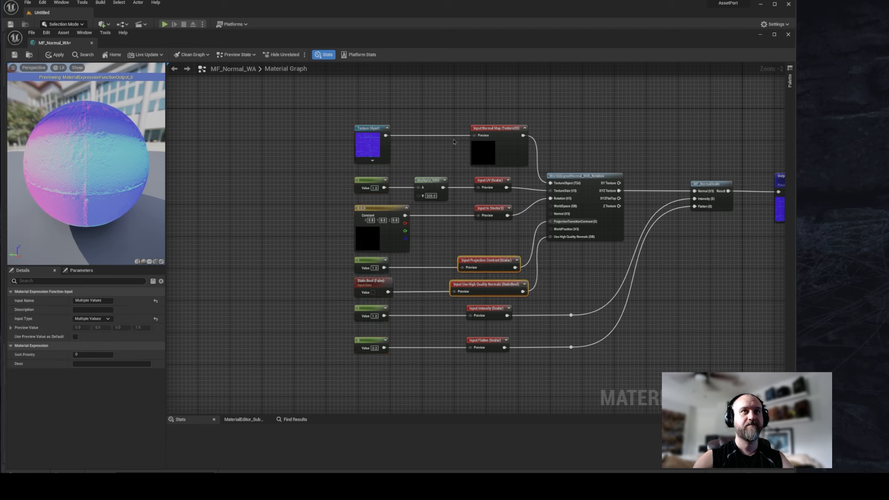
left_click_drag(455, 120, 523, 385)
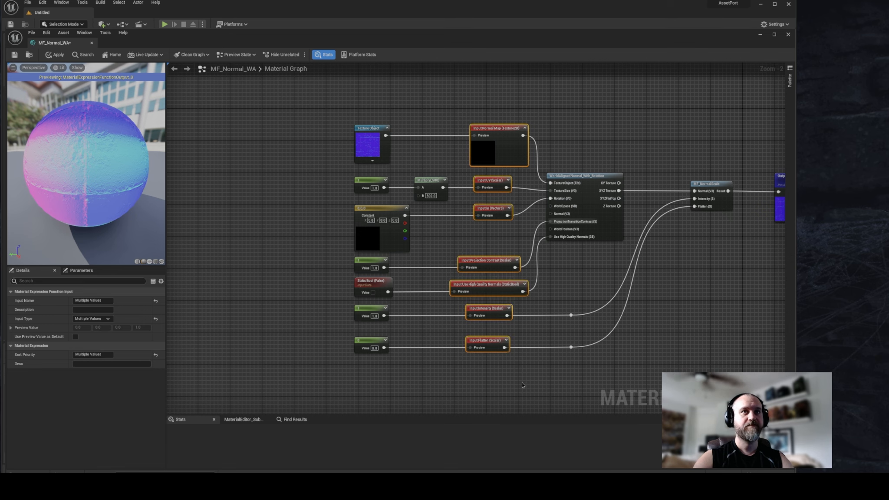
key("shift+a")
left_click(534, 370)
Step: Save the MF_Normal_WA material function with its rearranged graph
right_click_drag(566, 284, 545, 283)
scroll(496, 223, "up", 2)
right_click_drag(495, 224, 482, 220)
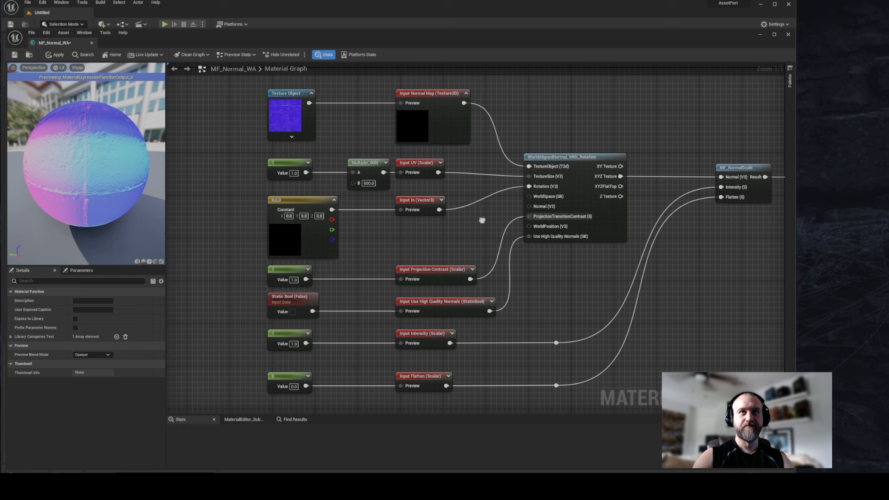
left_click(15, 55)
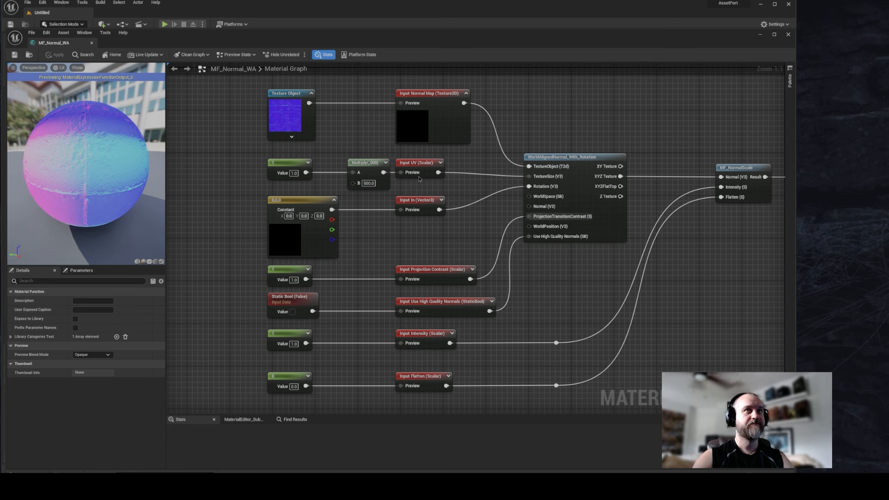
Step: Rename the Vector3 input In to Rotation, then save and close MF_Normal_WA
right_click_drag(474, 225, 449, 216)
scroll(510, 250, "down", 1)
right_click_drag(582, 241, 623, 253)
scroll(622, 252, "up", 1)
right_click_drag(433, 226, 449, 212)
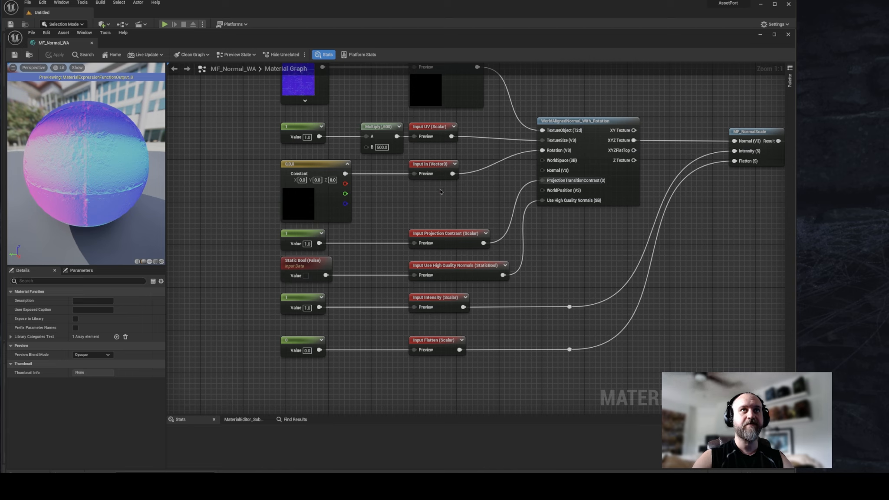
left_click(429, 166)
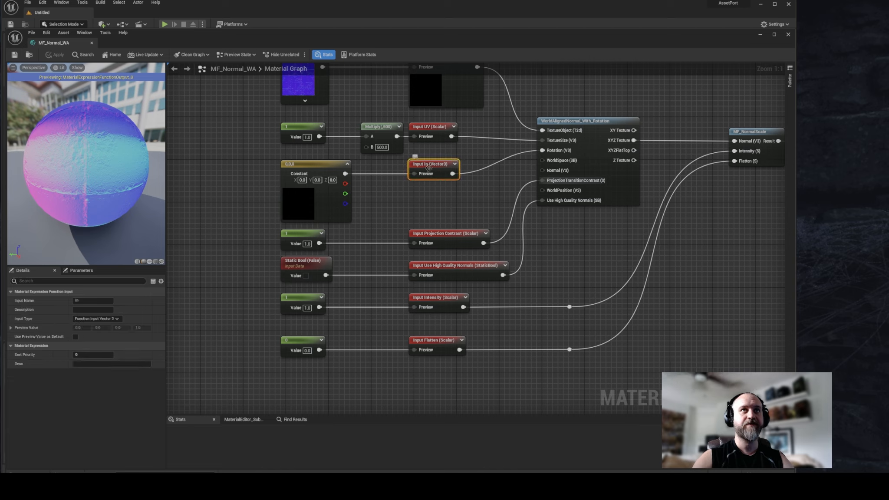
left_click(92, 301)
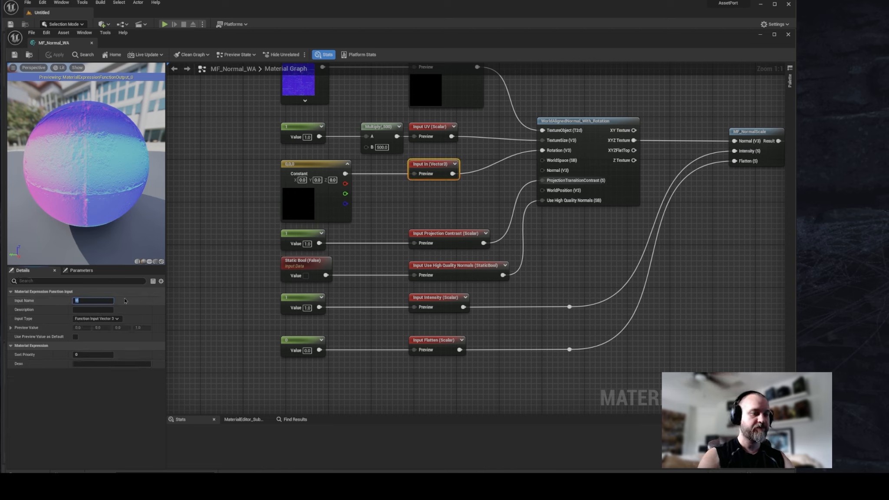
key("Return")
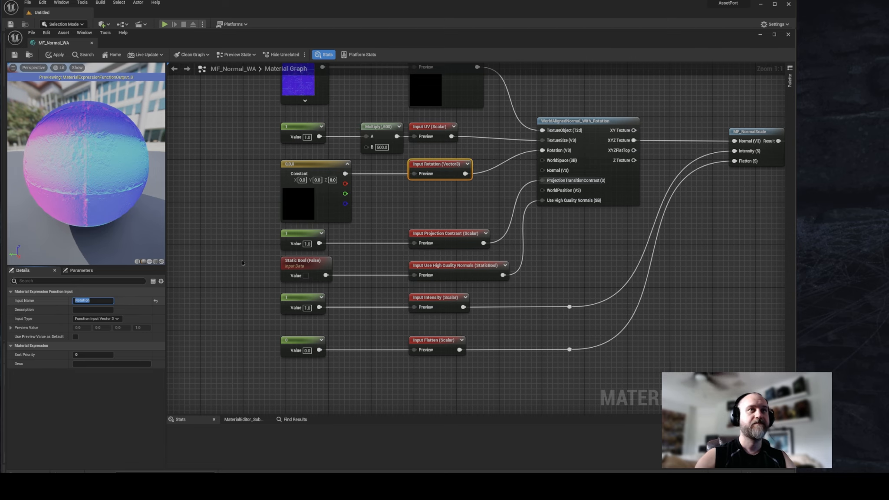
left_click(15, 56)
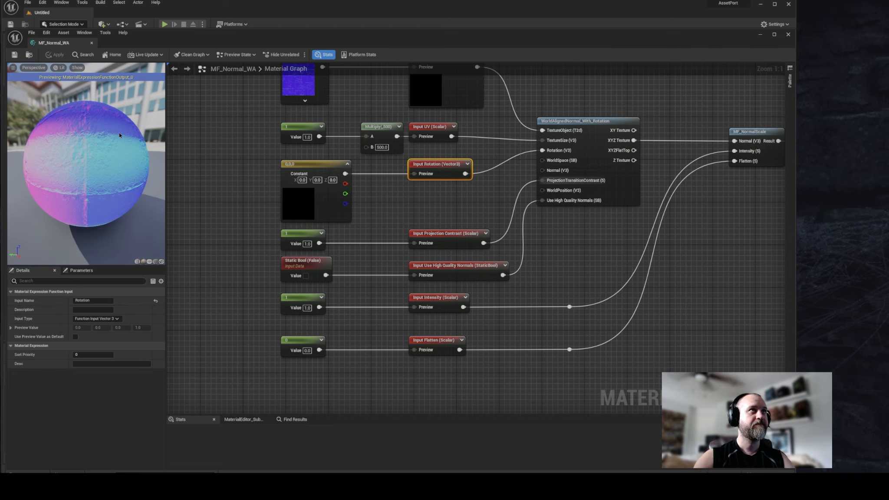
left_click(789, 35)
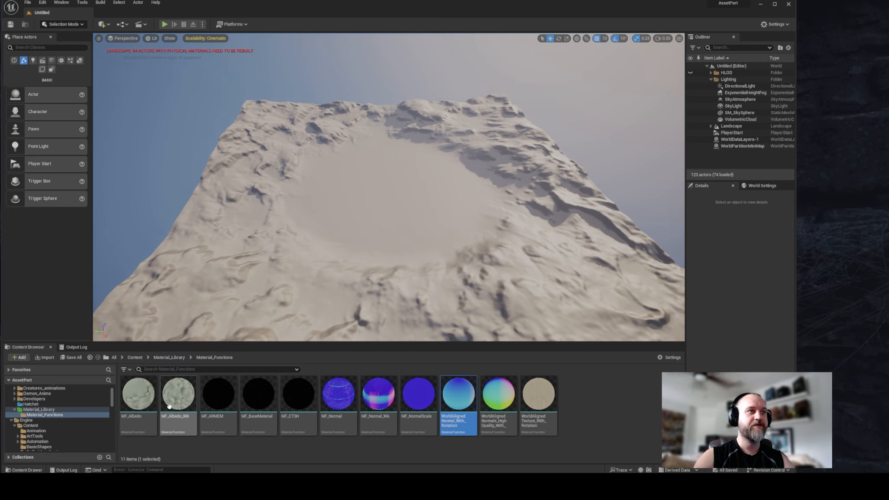
double_click(138, 395)
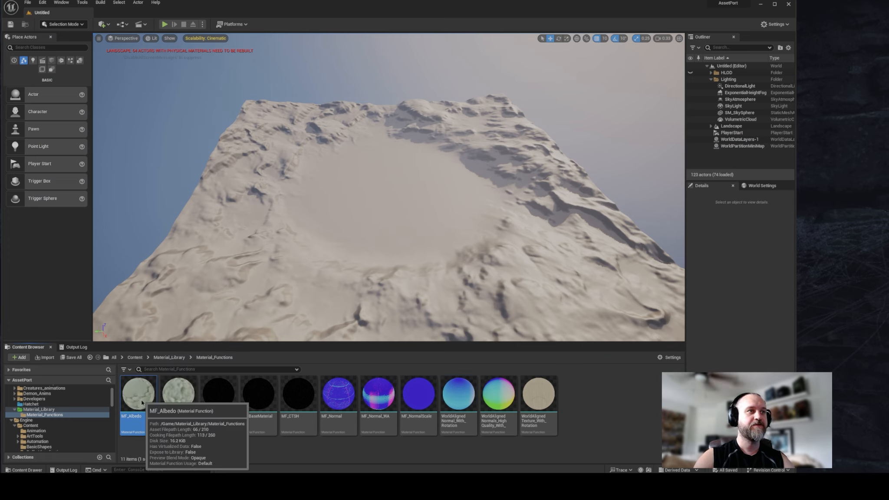
right_click_drag(467, 273, 645, 236)
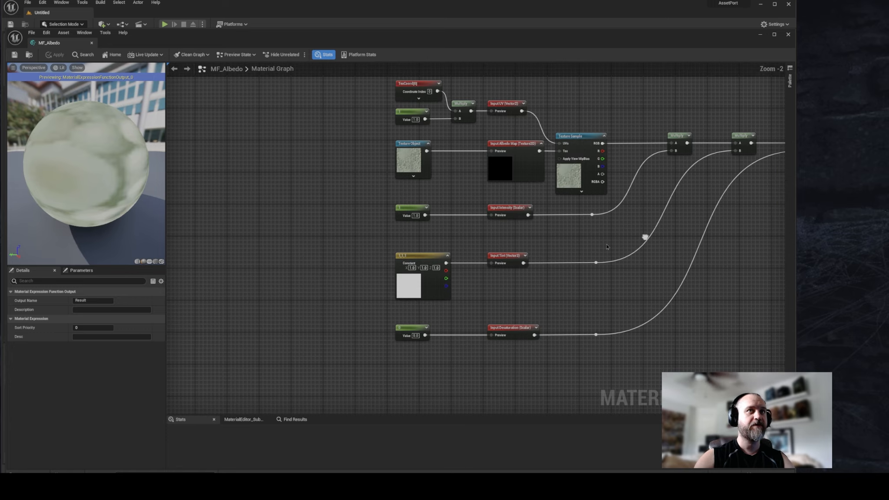
right_click_drag(590, 246, 566, 263)
right_click_drag(635, 220, 616, 229)
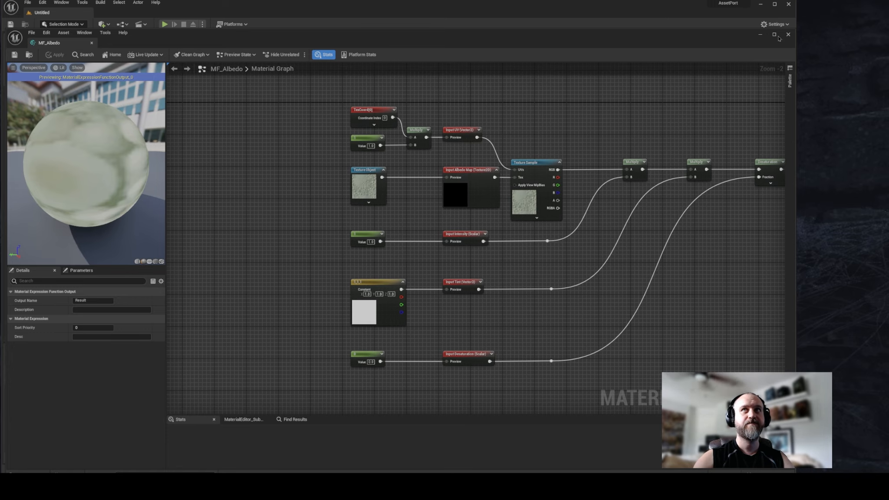
left_click(789, 35)
Step: Open the MF_Albedo_WA function and move the Static Bool node slightly up, away from the Rotation connection
double_click(179, 393)
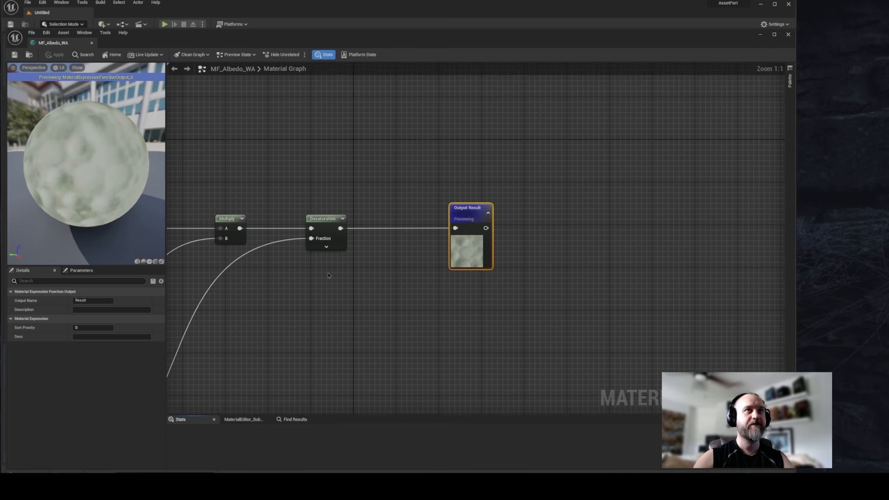
right_click_drag(329, 275, 748, 166)
mouse_move(528, 224)
right_mouse_down()
mouse_move(599, 264)
mouse_move(662, 271)
right_mouse_up()
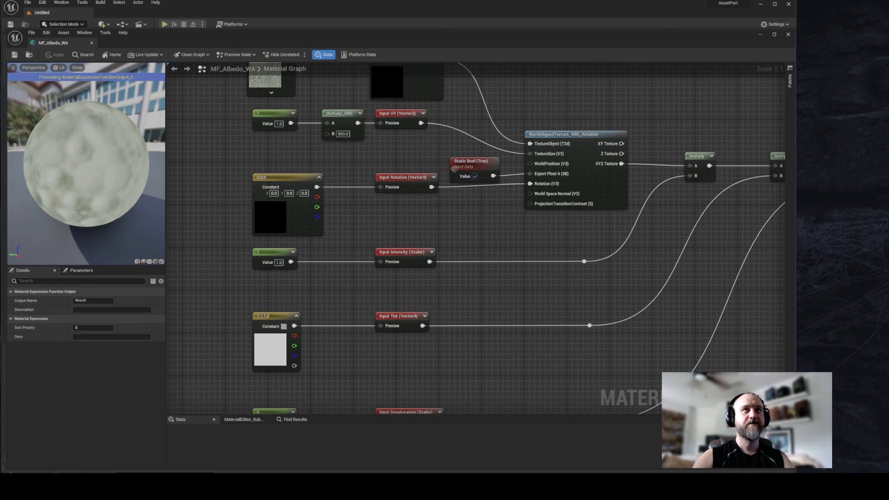
left_click_drag(454, 169, 455, 163)
left_click(516, 212)
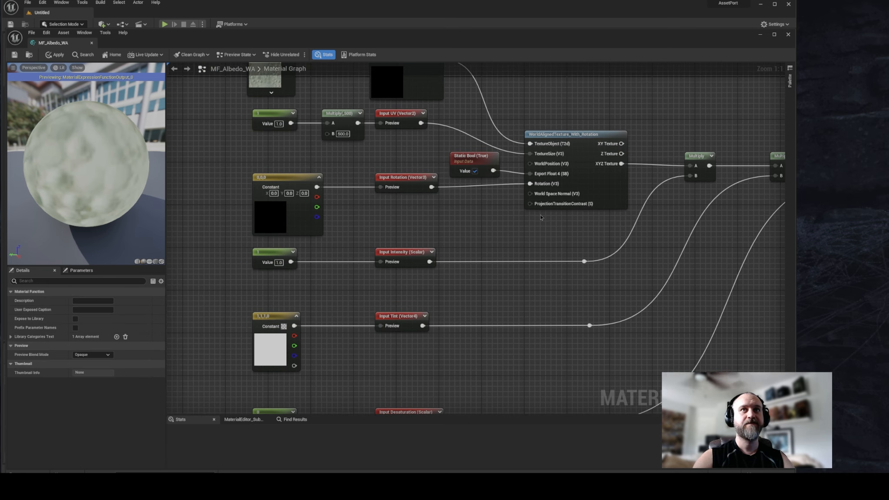
Step: Move the Intensity row, including its constant and reroute node, down closer to the Tint row
right_click_drag(438, 281, 522, 278)
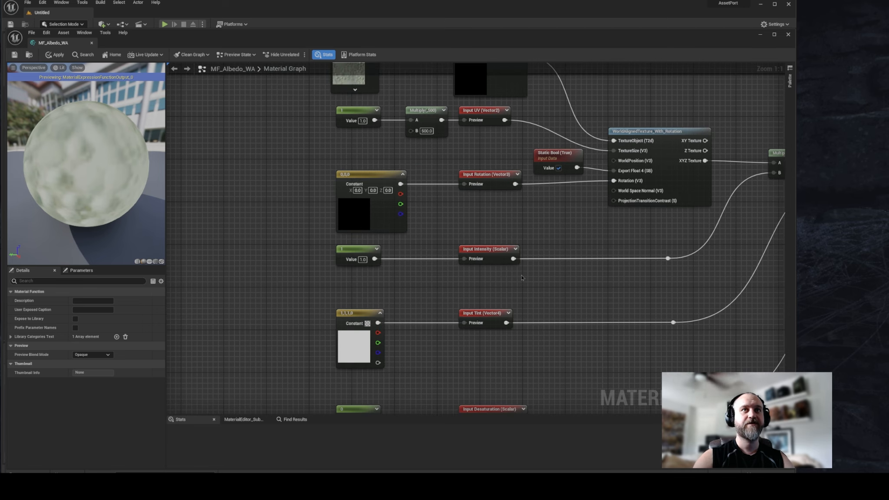
left_click_drag(687, 287, 343, 251)
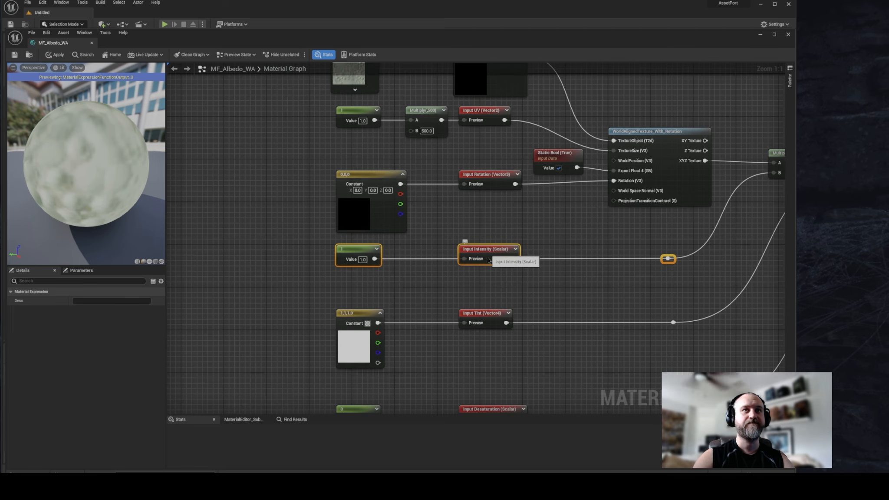
left_click_drag(488, 253, 488, 274)
left_click(321, 268)
Step: Duplicate the Intensity input with its constant and place the copies directly above the Intensity row
left_click_drag(320, 269, 504, 256)
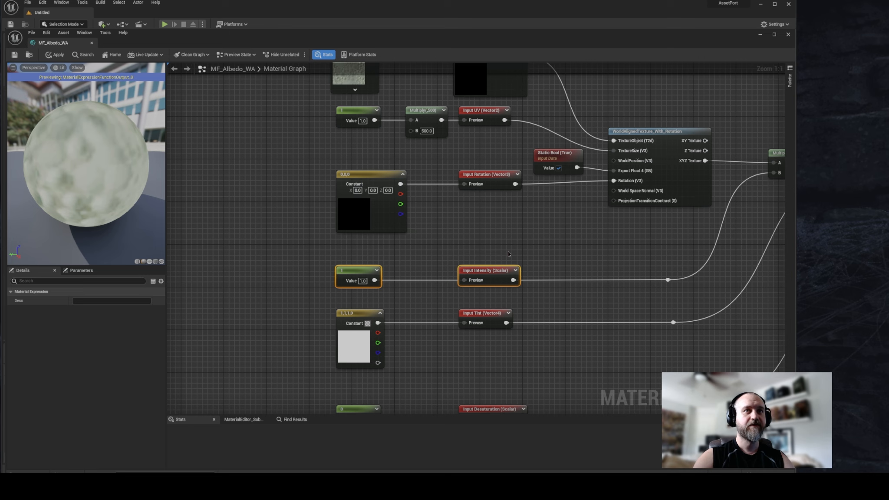
key("ctrl+d")
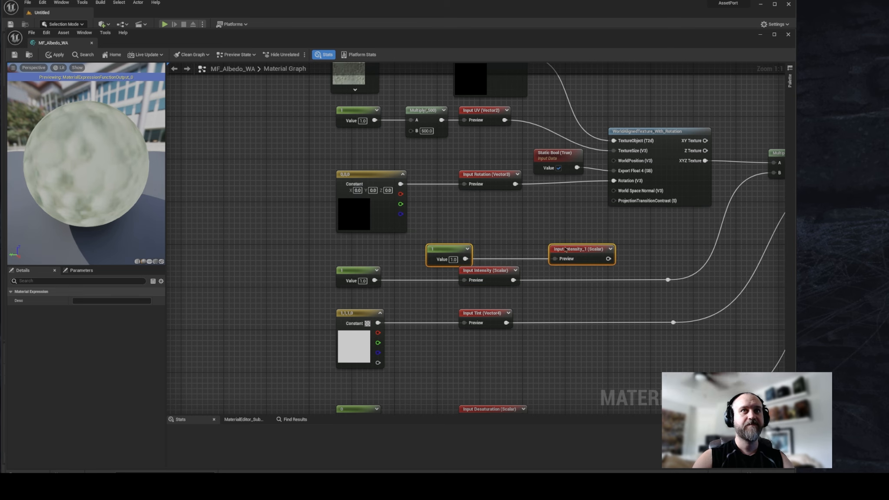
left_click_drag(566, 249, 475, 245)
Step: Rename the duplicated scalar input as Projection Contrast
left_click(482, 245)
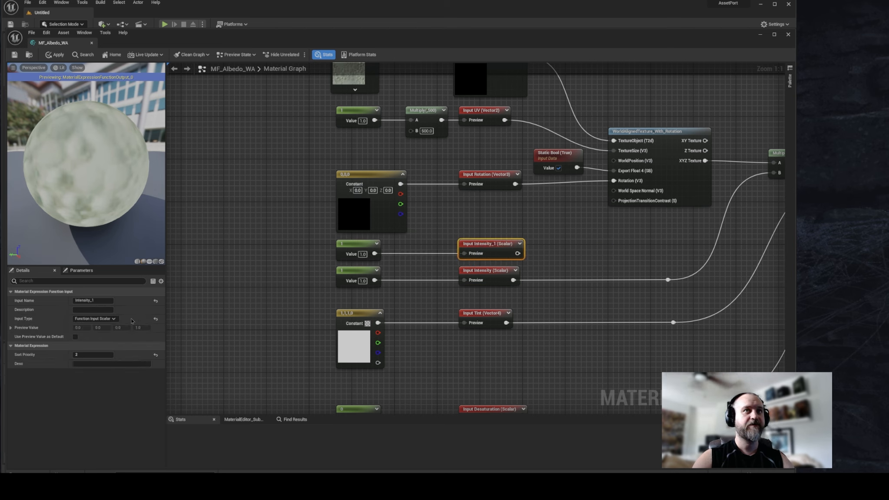
left_click(107, 302)
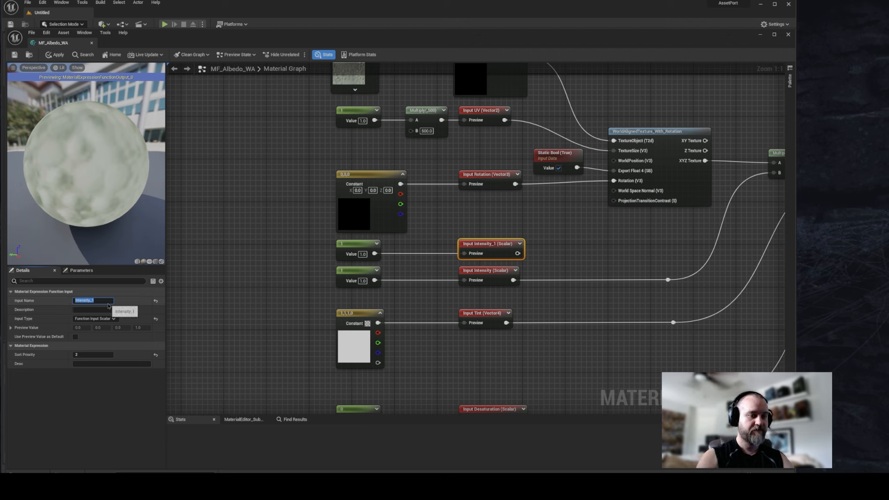
type("F")
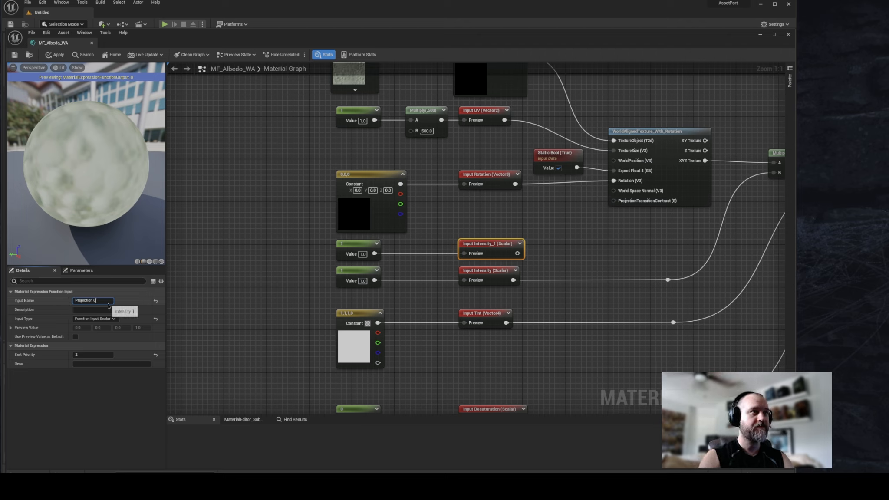
type("rojection Contrast")
key("Return")
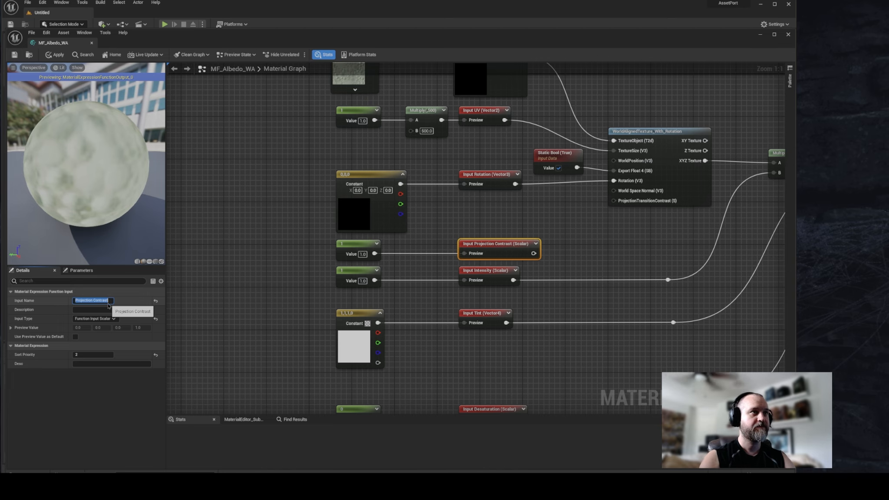
Step: Connect Projection Contrast to ProjectionTransitionContrast on WorldAlignedTexture_With_Rotation and save MF_Albedo_WA
left_click_drag(533, 254, 614, 201)
right_click_drag(617, 223, 542, 233)
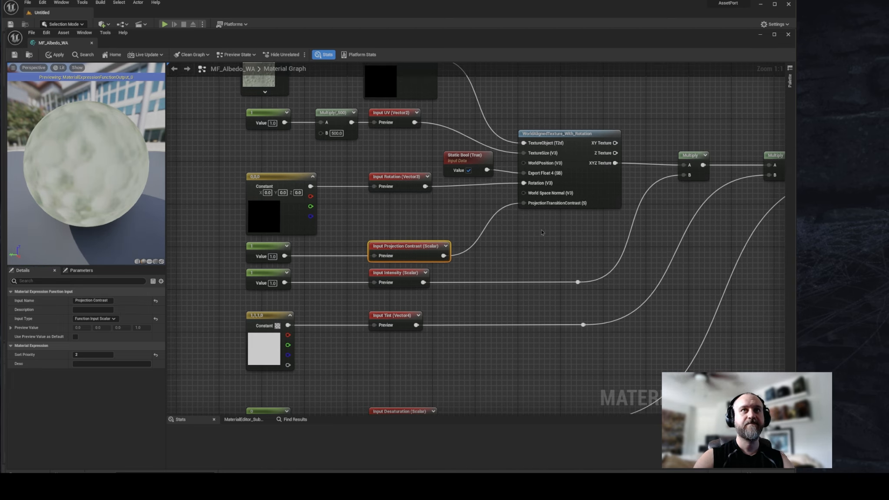
left_click(17, 55)
scroll(484, 210, "down", 2)
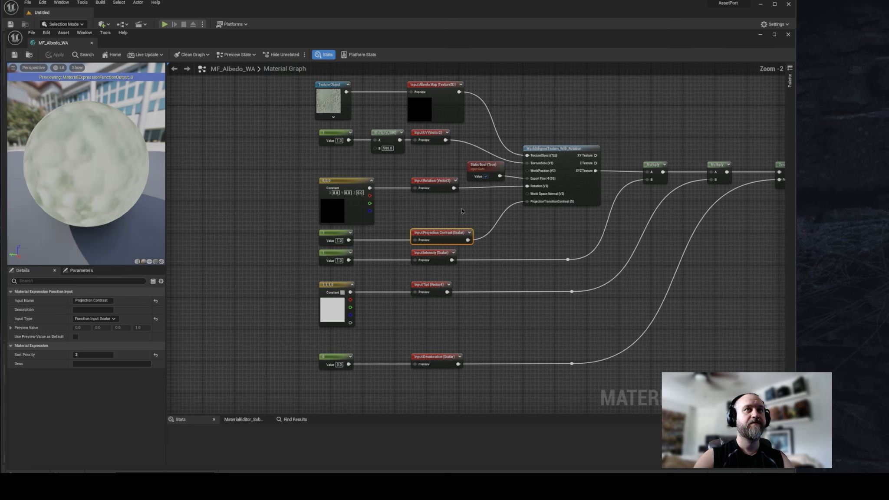
right_click_drag(578, 120, 543, 129)
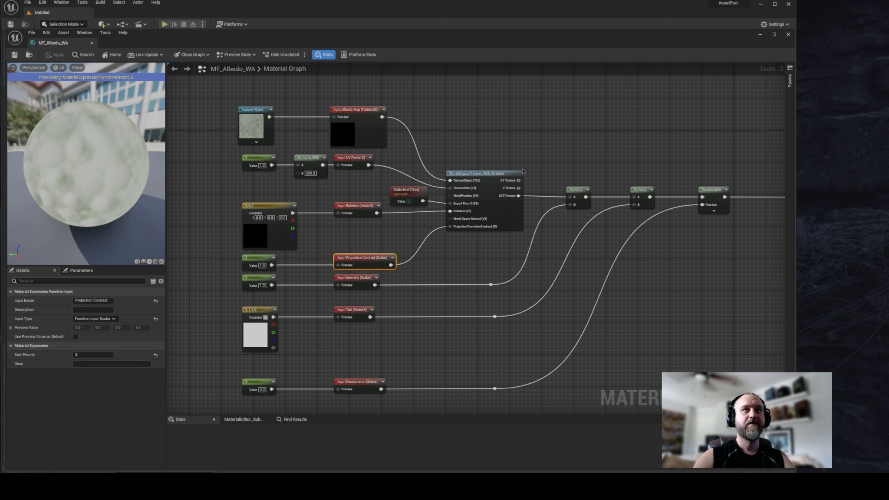
scroll(502, 211, "up", 2)
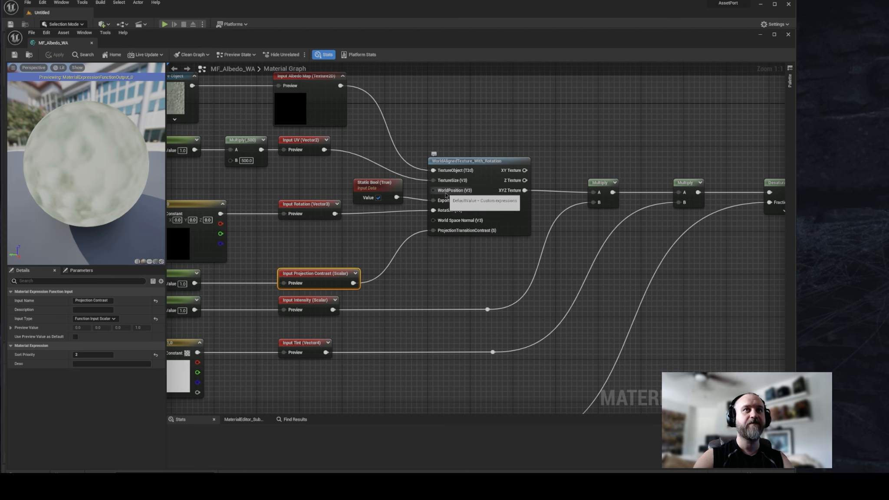
right_click_drag(440, 262, 468, 256)
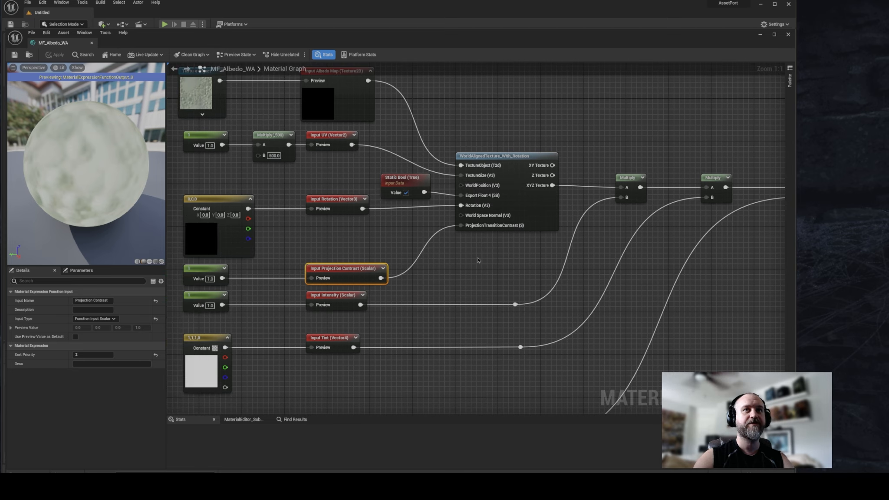
right_click_drag(389, 74, 437, 83)
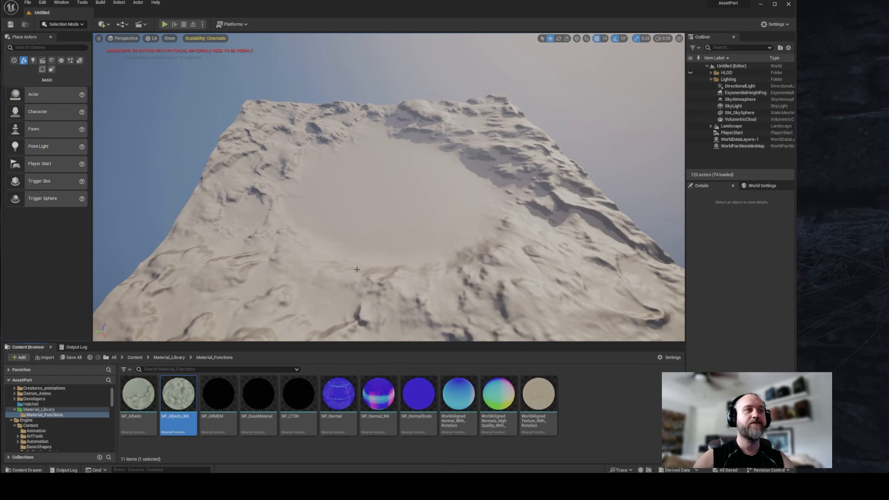
Step: Duplicate the MF_CTSH material function and name the copy MF_CTSH_WA
left_click(225, 453)
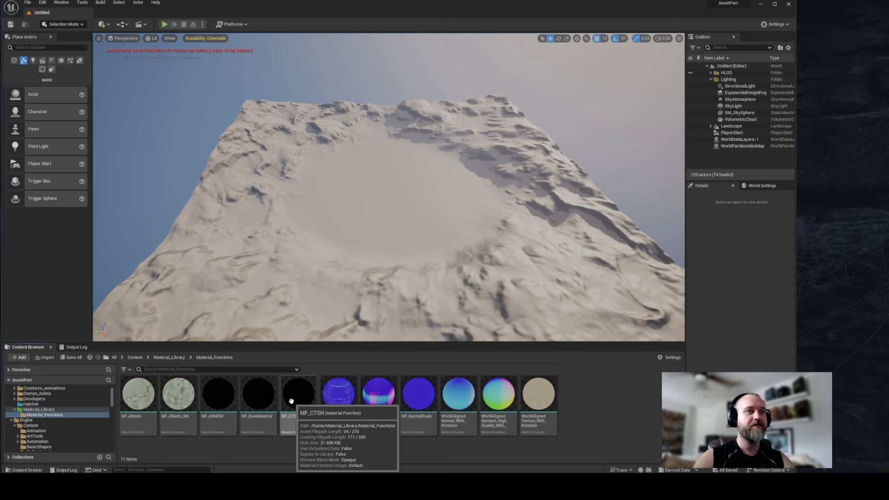
right_click(293, 400)
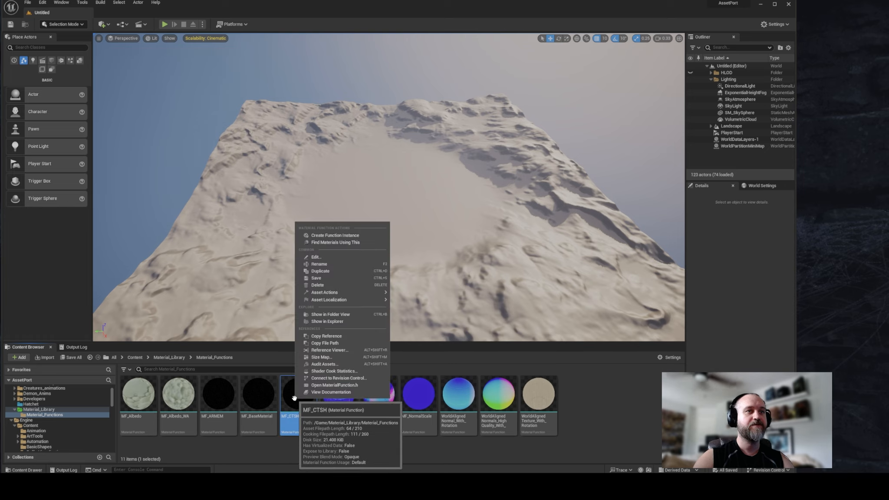
left_click(321, 271)
key("BackSpace")
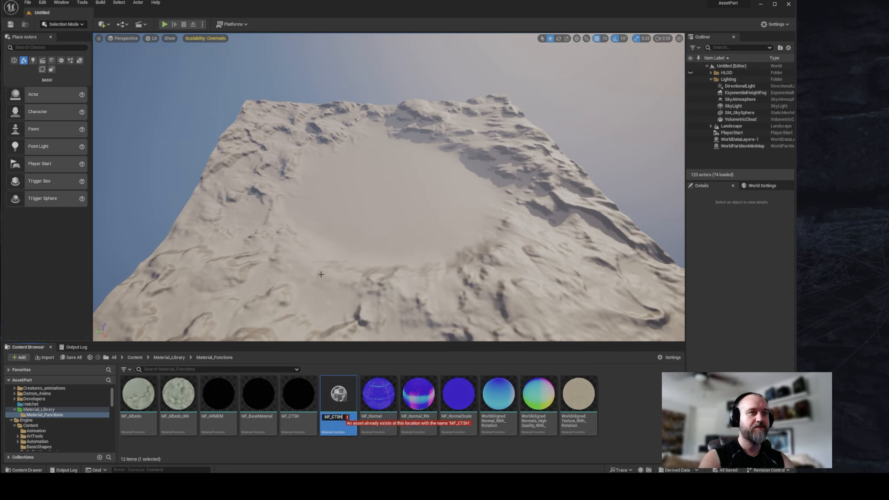
type("_")
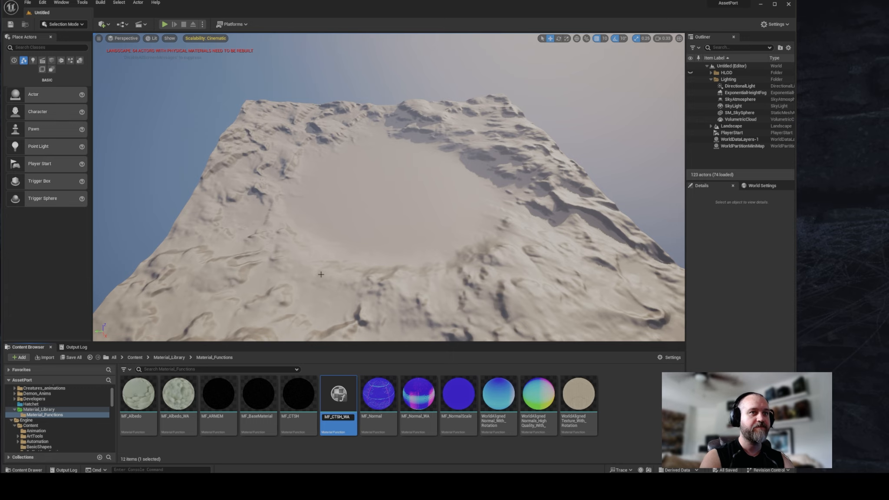
type("WA")
key("Return")
Step: Open MF_CTSH_WA and move the cavity Lerp node up beside the Cavity Min and Cavity Max inputs
double_click(336, 398)
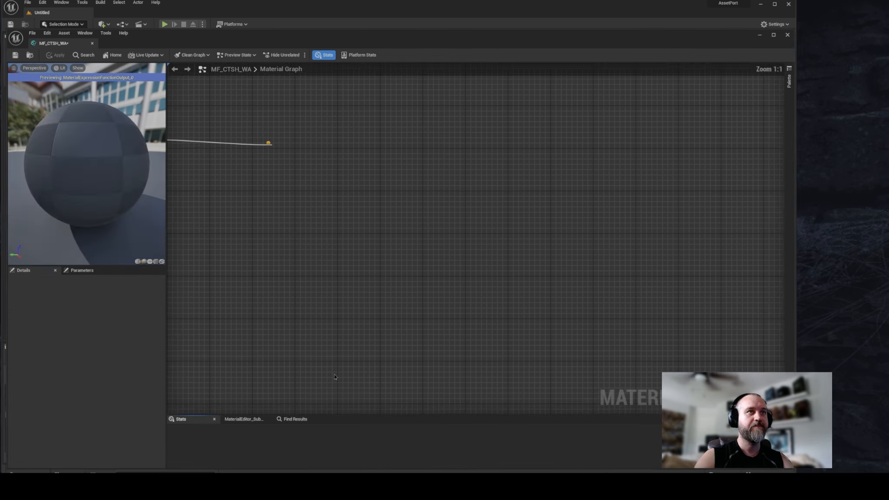
scroll(191, 290, "down", 1)
right_click_drag(191, 290, 586, 253)
scroll(604, 248, "down", 1)
right_click_drag(538, 197, 531, 223)
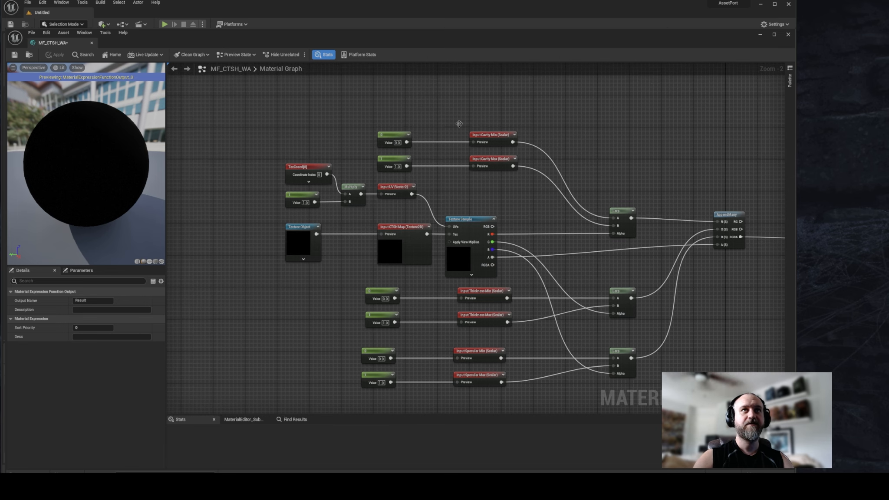
left_click_drag(630, 218, 613, 136)
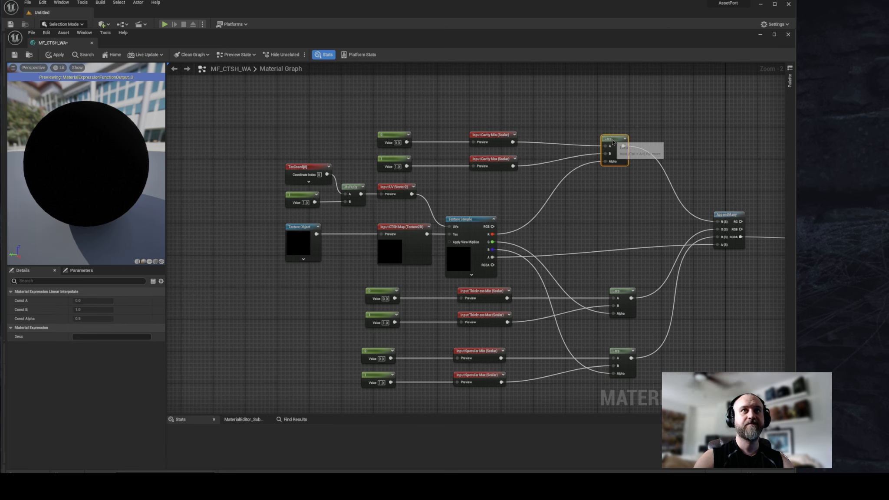
left_click(465, 213)
right_click_drag(465, 213, 493, 182)
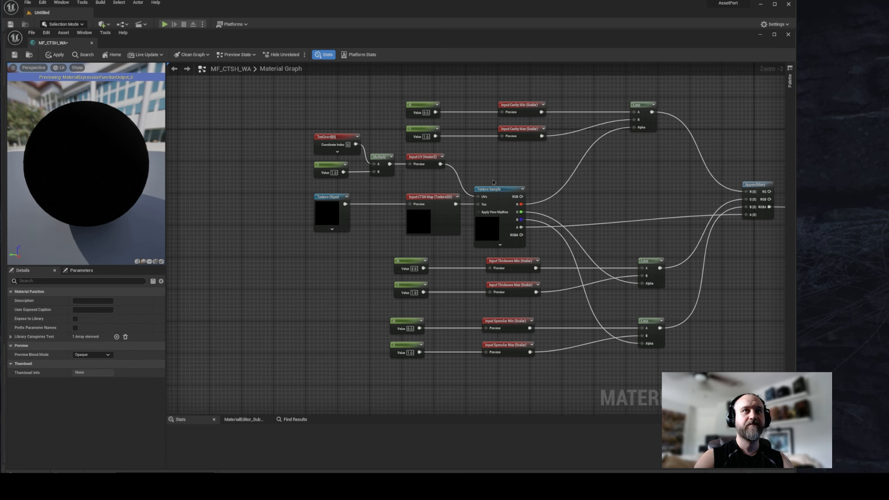
Step: Add the WorldAlignedTexture_With_Rotation function to the MF_CTSH_WA graph and place it below the Texture Object node
left_click_drag(396, 44, 881, 68)
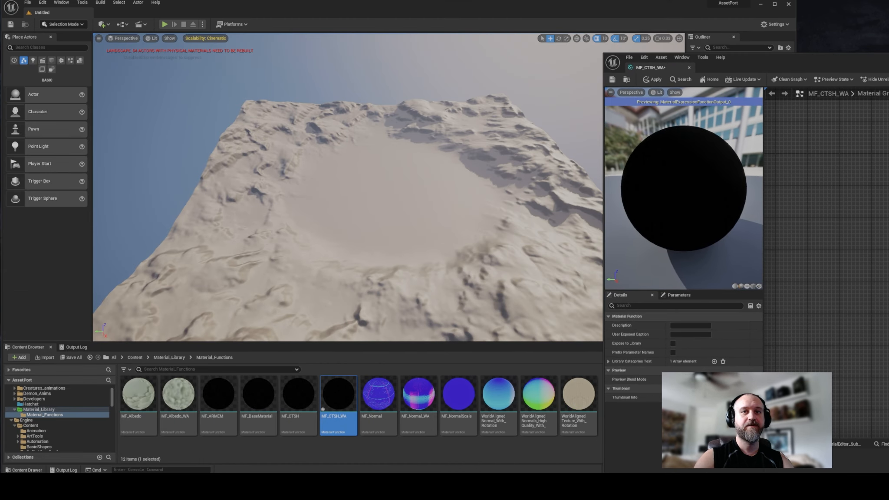
left_click(577, 402)
left_click_drag(884, 298, 885, 298)
left_click_drag(888, 60, 350, 19)
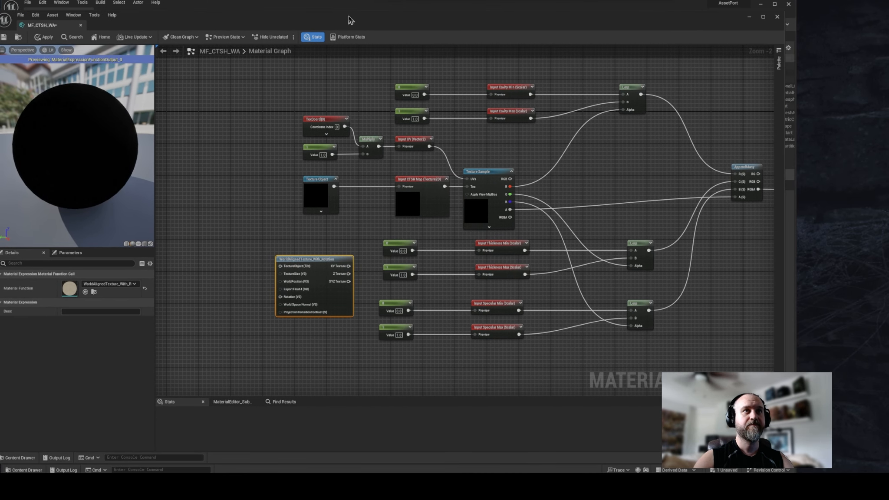
left_click_drag(296, 261, 270, 249)
right_click_drag(289, 236, 342, 243)
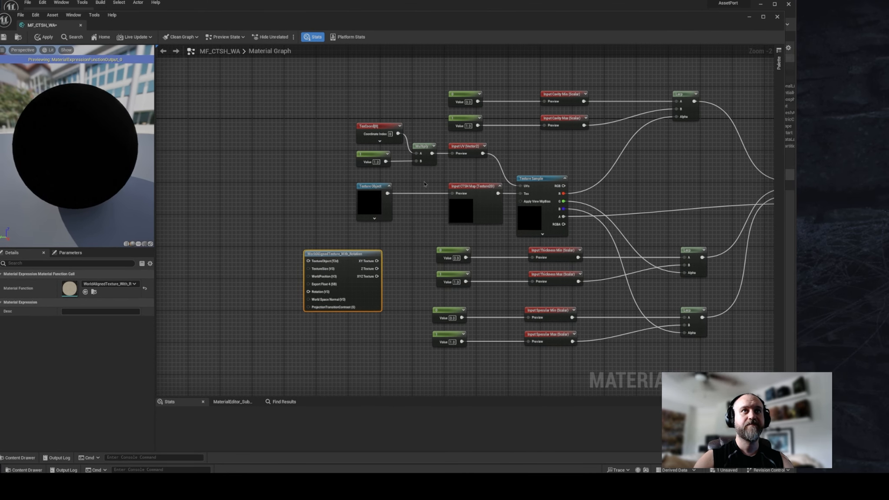
Step: Delete the TexCoord node and rewire the 1.0 constant from input B to input A of the UV Multiply node
left_click(388, 137)
key("Delete")
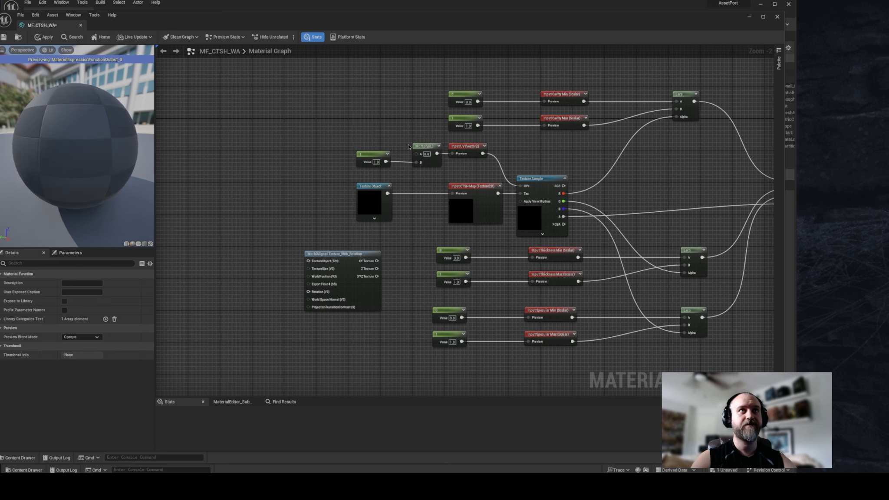
scroll(419, 150, "up", 2)
left_click_drag(421, 161, 417, 156)
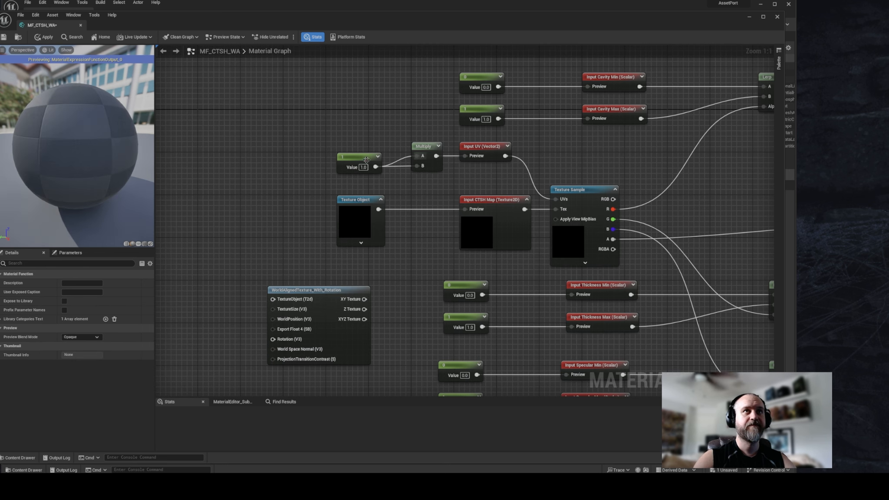
left_click_drag(364, 162, 364, 146)
left_click(415, 165, "alt")
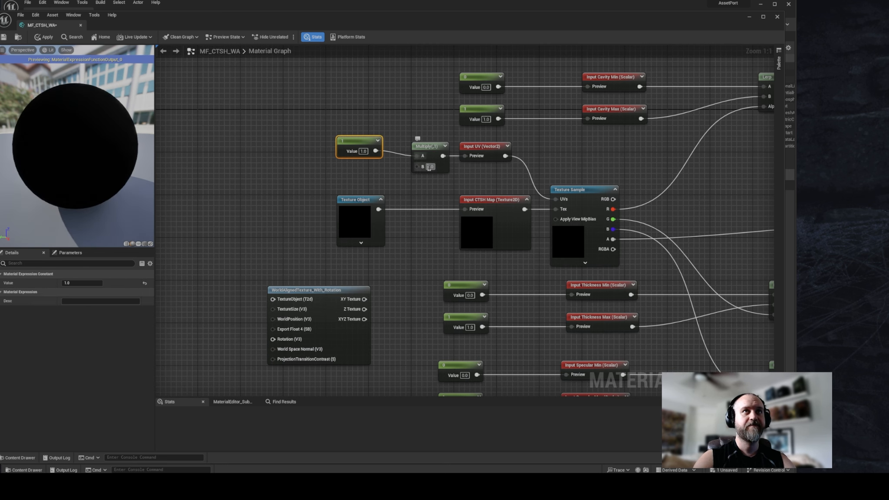
Step: Set the Multiply node's B value to 500 and straighten the row of constant, Multiply and Input UV nodes
left_click_drag(417, 166, 441, 174)
left_click(435, 179)
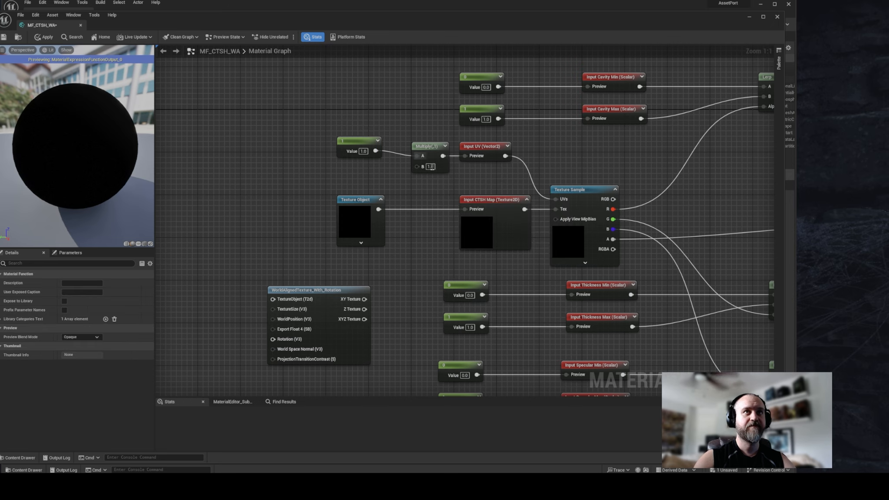
left_click(431, 167)
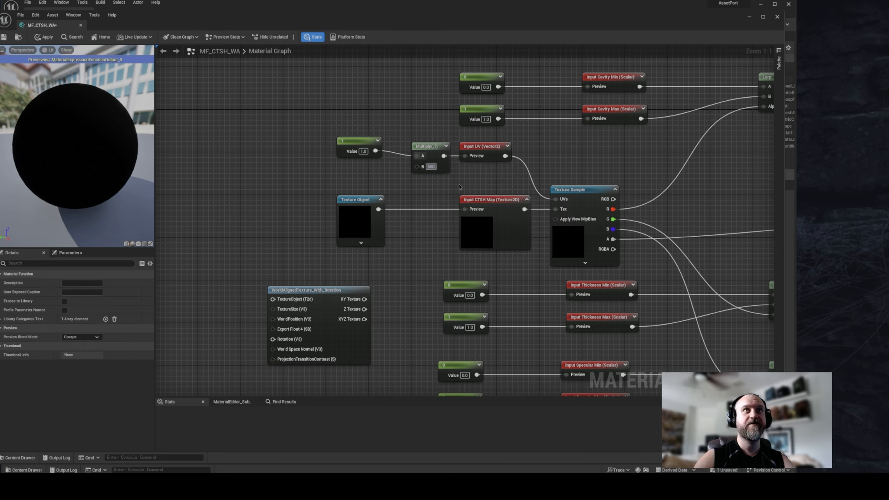
type("500")
key("Return")
left_click_drag(298, 142, 470, 177)
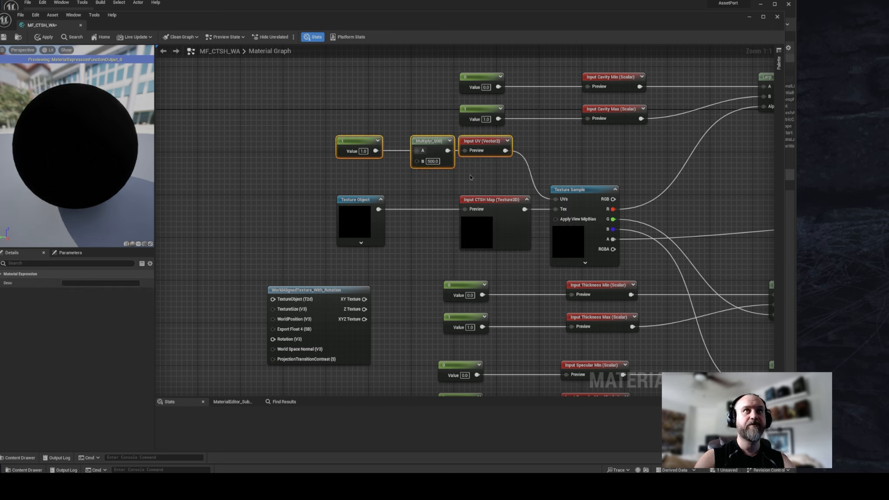
Step: Place the WorldAlignedTexture_With_Rotation node beside the Texture Sample and rewire Input UV to its TextureSize and Input CTSH Map to its TextureObject
right_click_drag(478, 176, 383, 179)
left_click_drag(212, 292, 623, 175)
left_click_drag(462, 201, 591, 195, "ctrl")
left_click_drag(431, 212, 590, 184, "ctrl")
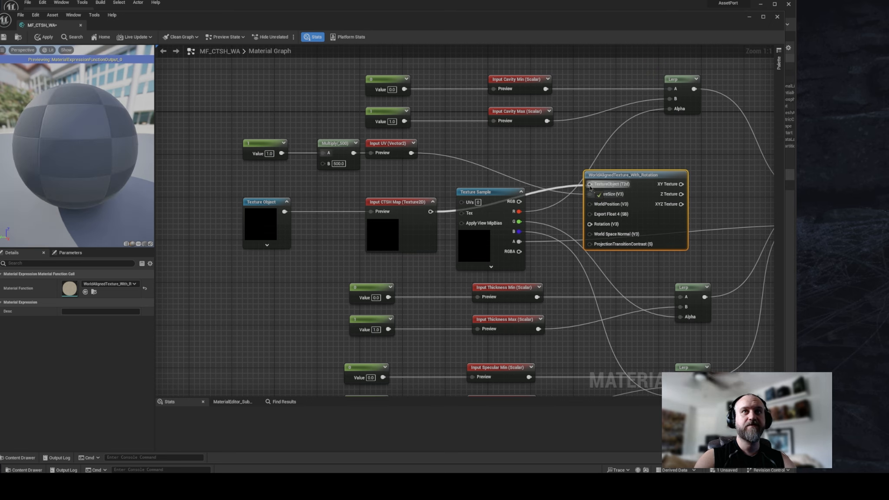
Step: Move the Texture Sample out past the WorldAlignedTexture_With_Rotation node, then shift that node closer to the texture and UV inputs
left_click(501, 192)
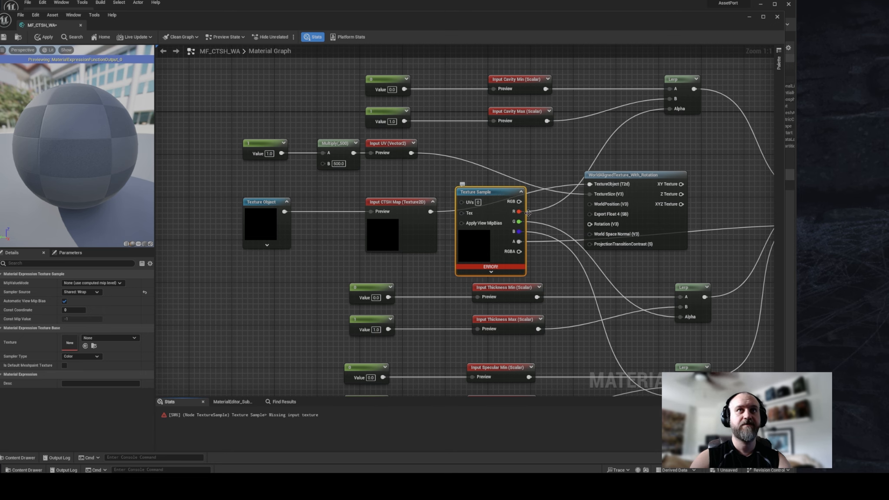
right_click_drag(620, 195, 537, 184)
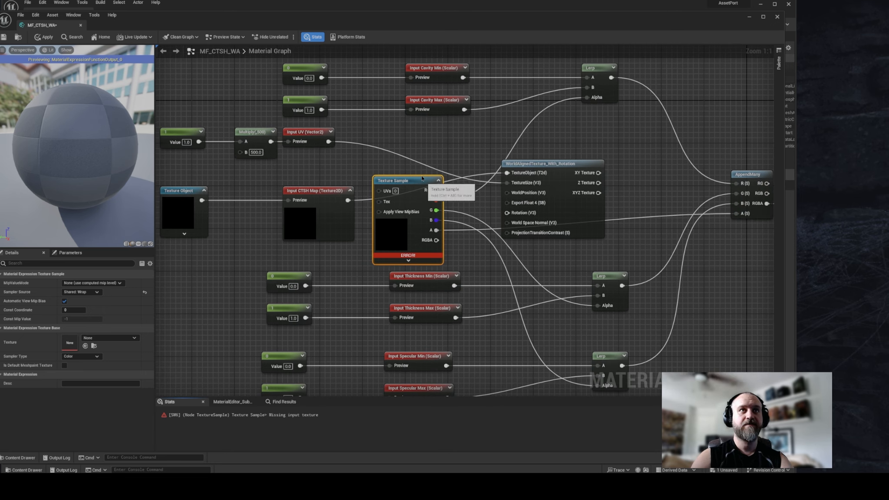
left_click_drag(416, 177, 657, 197)
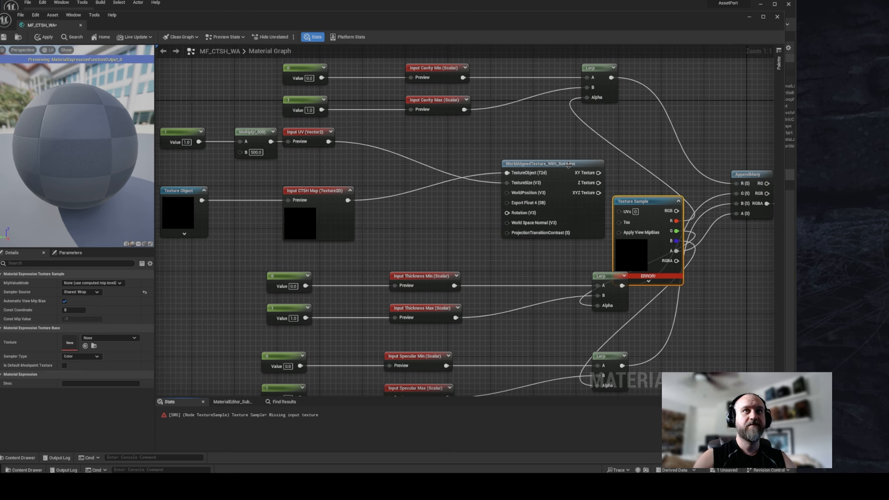
left_click_drag(561, 164, 443, 164)
right_click_drag(443, 163, 452, 164)
right_click_drag(205, 143, 309, 151)
Step: Put the CTSH map nodes above the UV chain and lower the UV chain and WorldAlignedTexture_With_Rotation node
left_click_drag(263, 182, 299, 99)
left_click_drag(412, 187, 271, 150)
left_click_drag(408, 143, 406, 184)
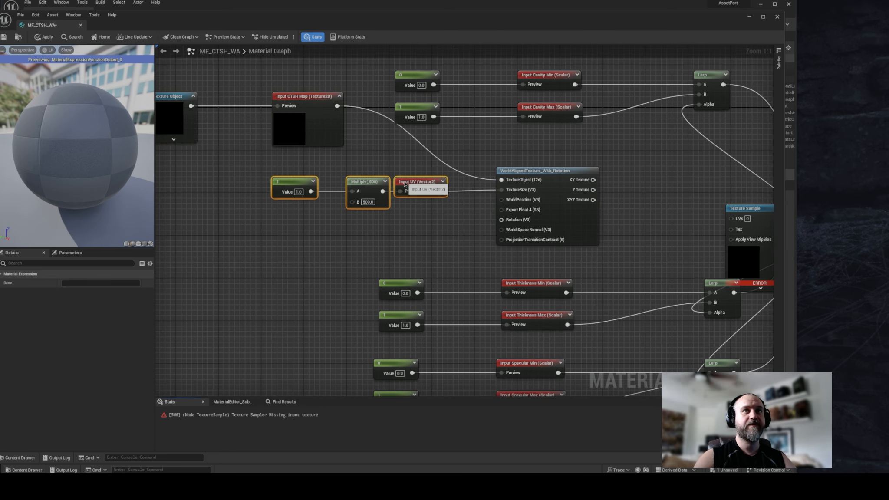
right_click_drag(203, 87, 323, 96)
left_click_drag(341, 192, 678, 219)
left_click_drag(682, 183, 681, 195)
left_click(504, 162)
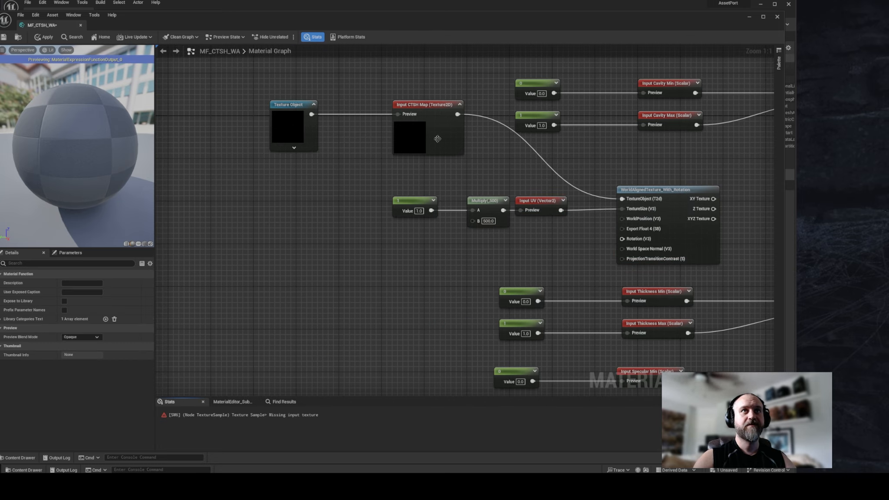
Step: Move the Texture Object and Input CTSH Map nodes together so they sit directly above the UV chain
left_click(298, 106)
left_click(418, 107, "ctrl")
left_click_drag(417, 107, 541, 145)
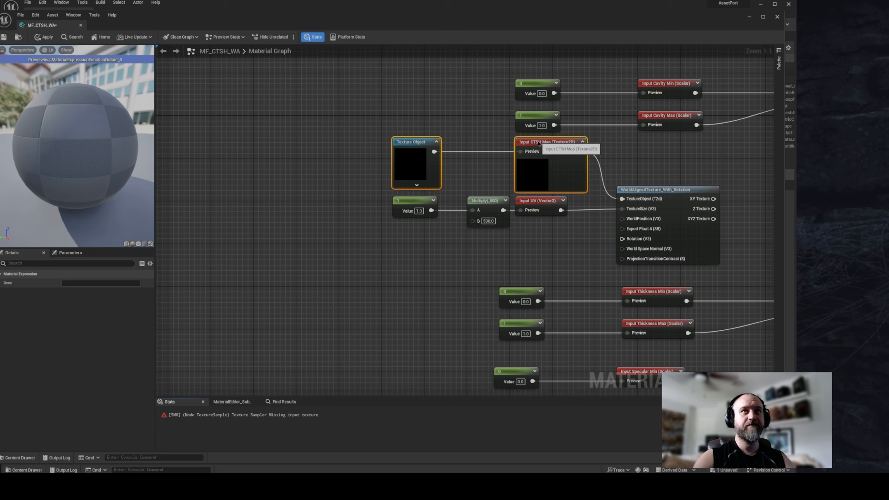
right_click_drag(643, 179, 509, 148)
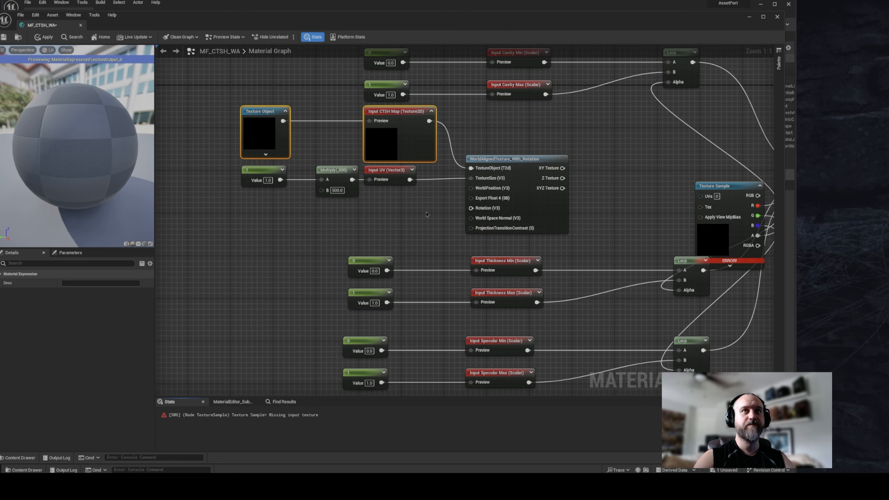
left_click(508, 147)
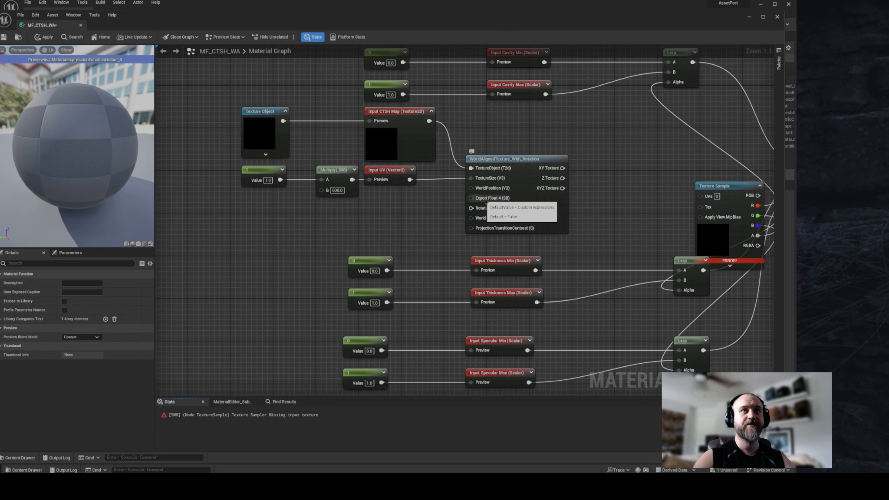
Step: Add a Static Bool node set to true below Input UV and connect it to the Export Float 4 input
right_click_drag(407, 209, 432, 205)
right_click(433, 204)
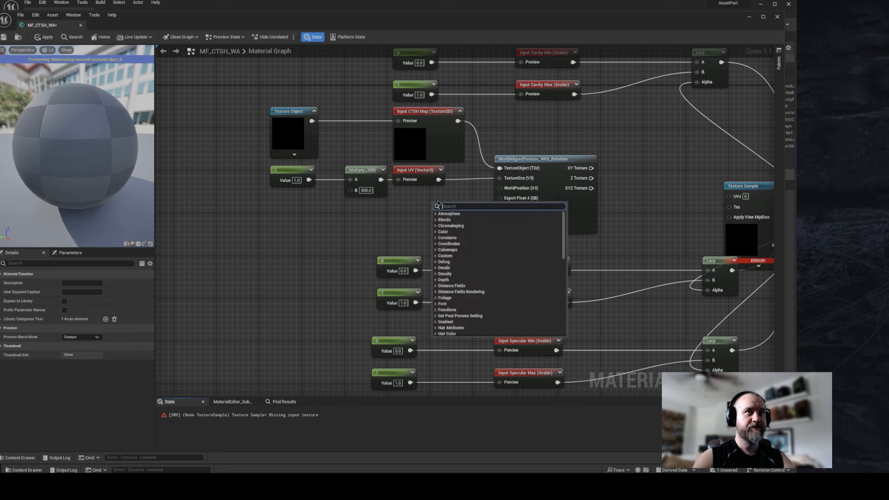
type("stt")
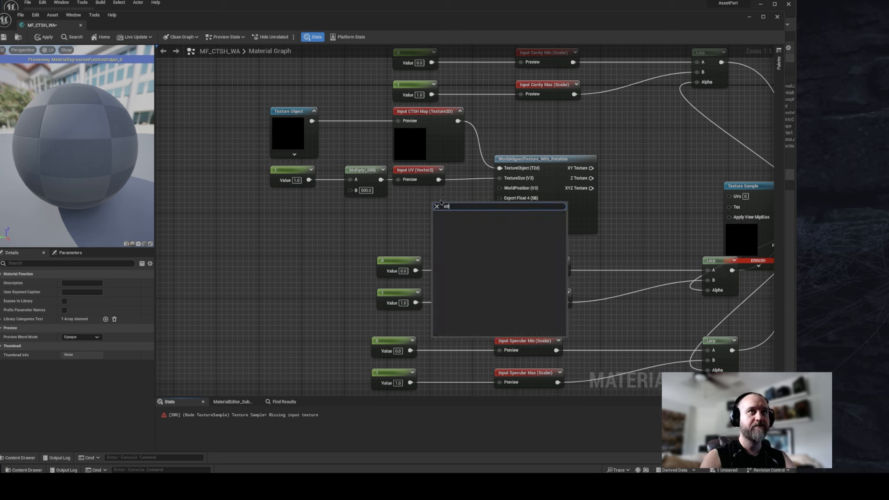
key("BackSpace")
key("BackSpace")
key("BackSpace")
type("static")
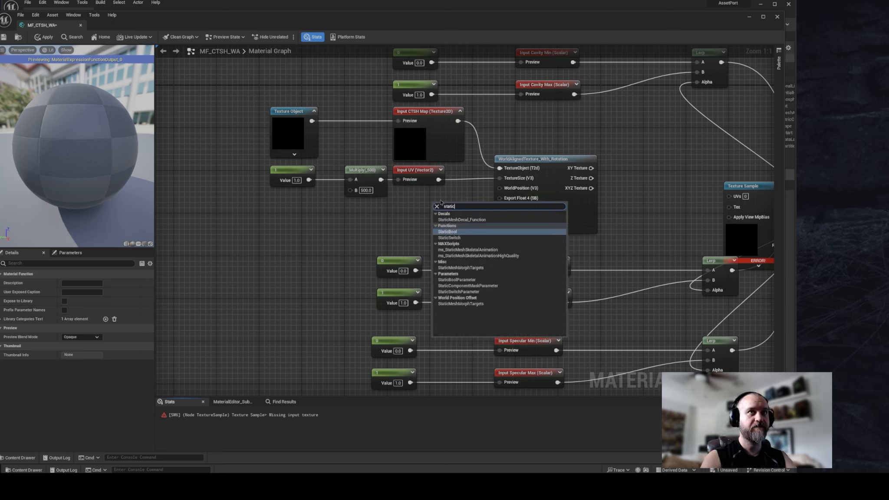
left_click(449, 232)
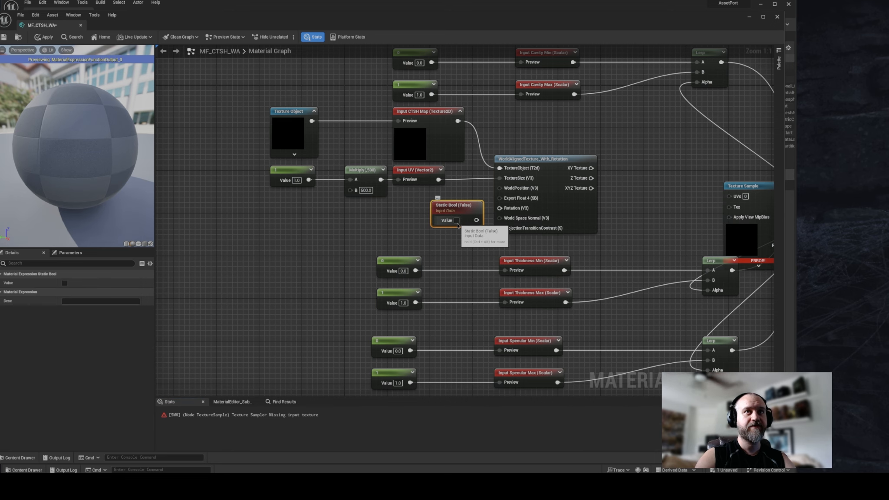
left_click_drag(460, 212, 502, 200)
right_click_drag(488, 221, 553, 261)
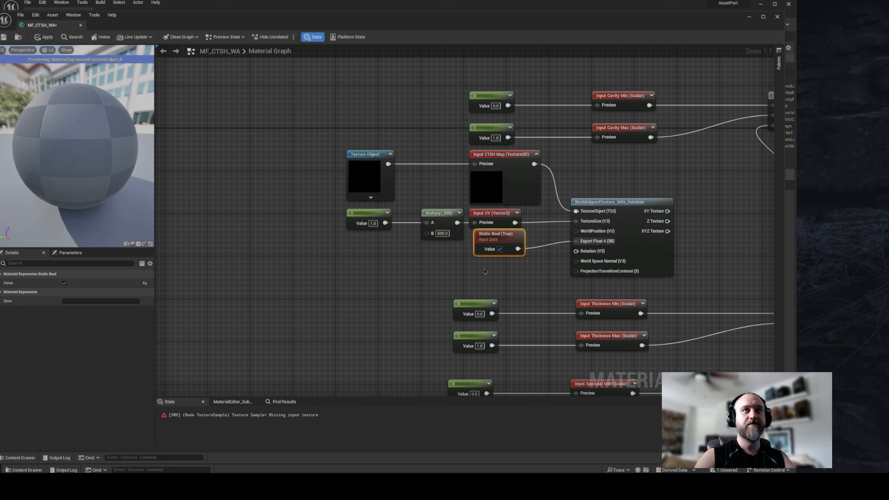
Step: Move the Thickness and Specular input groups with their Lerp nodes down to free space below the WorldAlignedTexture_With_Rotation node
right_click_drag(487, 236, 430, 100)
left_click_drag(332, 163, 757, 337)
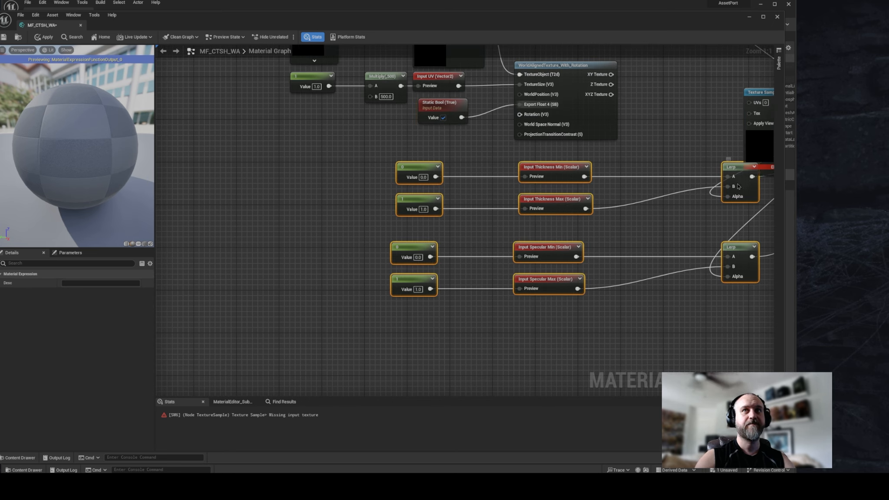
left_click_drag(741, 176, 740, 230)
right_click_drag(663, 167, 667, 233)
left_click(448, 253)
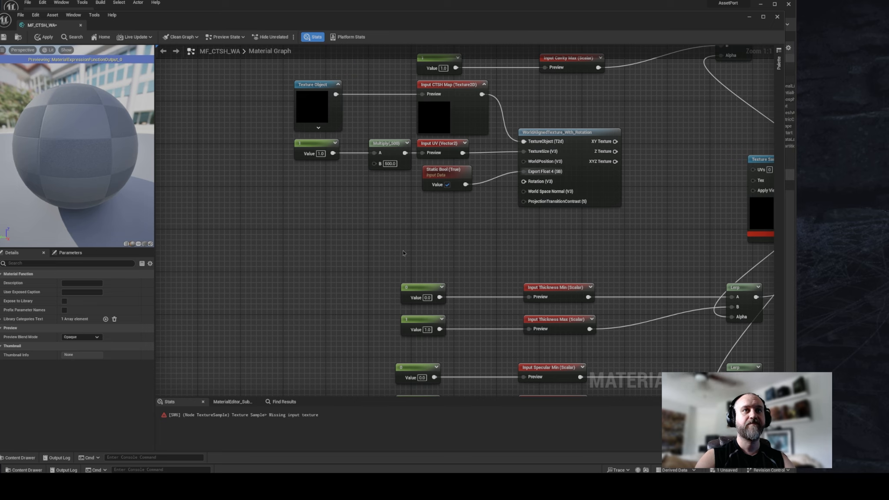
Step: Add a function input node and place it below the Static Bool node
right_click(468, 241)
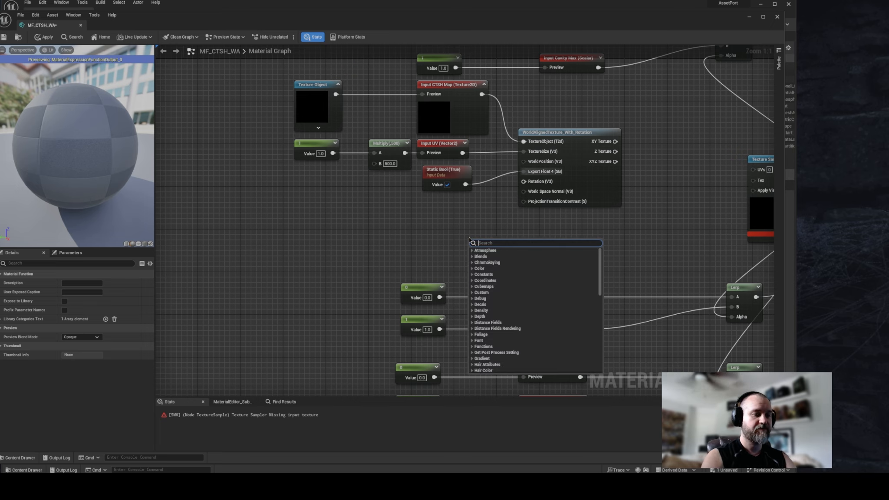
type("fun")
left_click(487, 269)
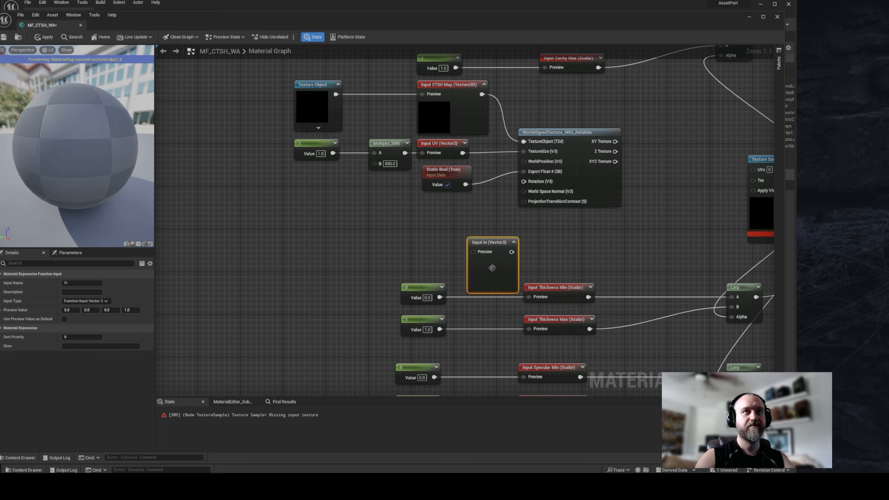
left_click_drag(491, 244, 467, 220)
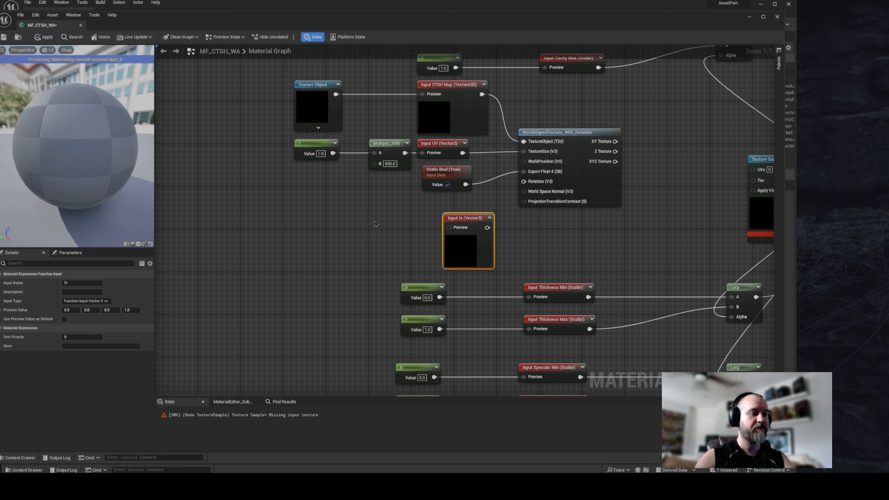
Step: Add a three-component constant vector and connect it to the new function input's Preview
right_click_drag(375, 222, 394, 225)
left_click(352, 216)
key("3")
left_click(352, 216)
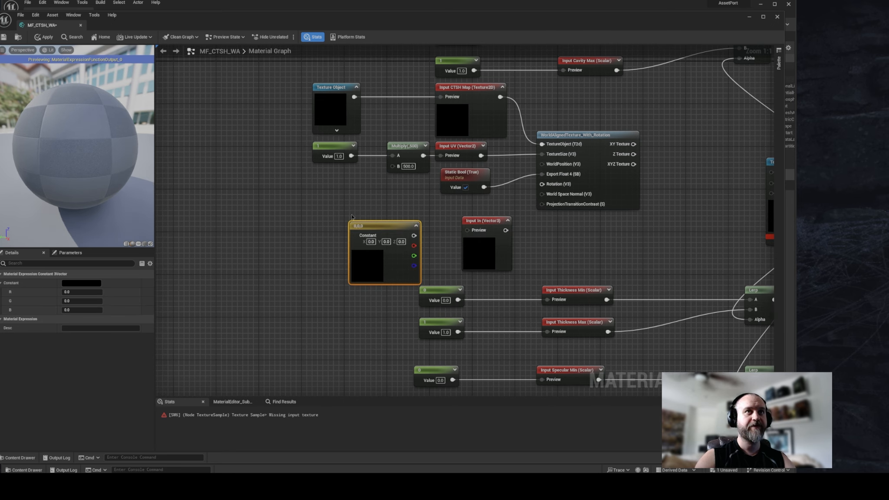
left_click_drag(360, 225, 345, 215)
left_click_drag(398, 225, 453, 220)
Step: Name the new vector function input Rotation and connect it to the Rotation (V3) input of WorldAlignedTexture_With_Rotation
right_click_drag(504, 236, 479, 264)
left_click(84, 283)
type("Rotation")
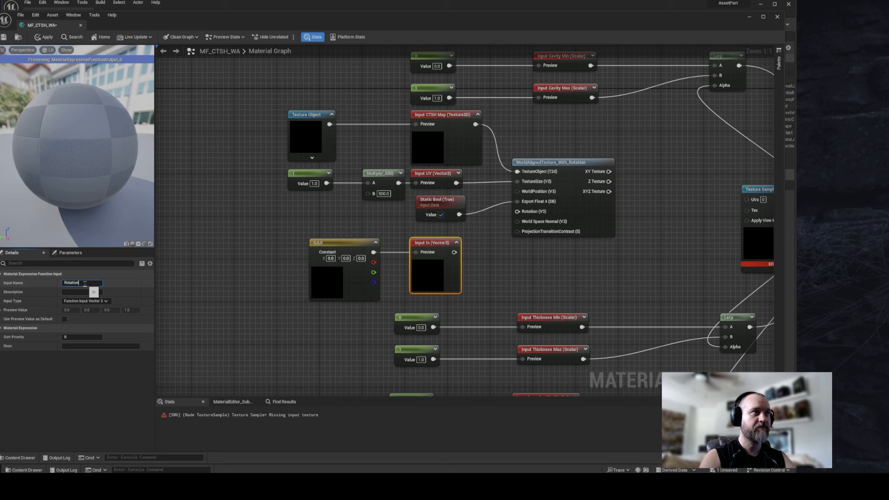
key("Return")
left_click_drag(466, 252, 520, 217)
Step: Collapse the Input Rotation node's preview and move it with its constant vector closer to the Static Bool node
right_click_drag(569, 275, 631, 282)
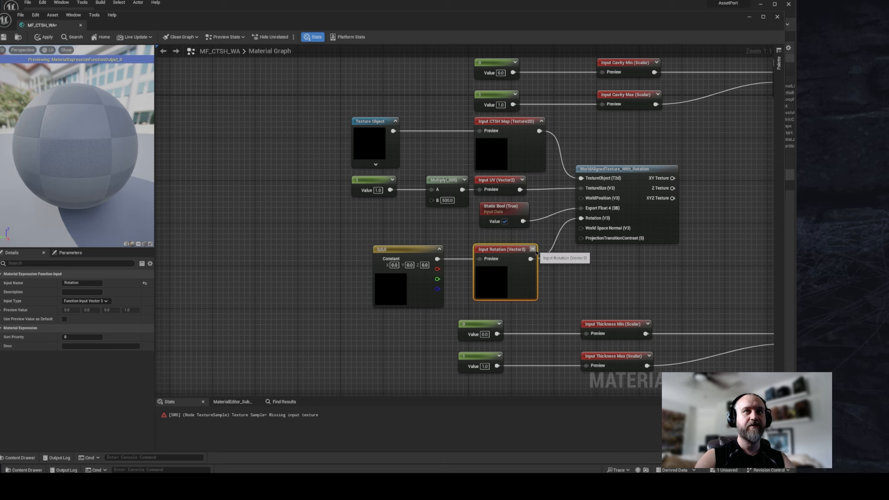
left_click(532, 249)
left_click_drag(479, 270, 343, 249)
left_click_drag(502, 251, 497, 241)
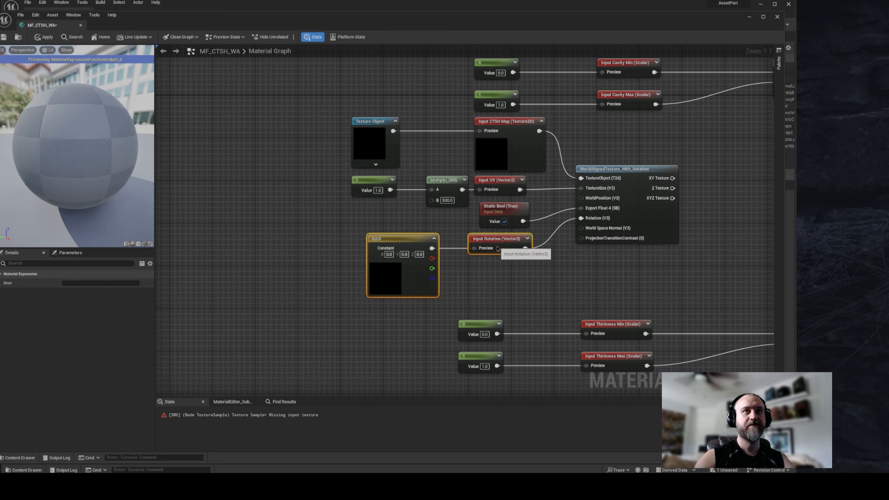
left_click(475, 313)
Step: Duplicate the Input Thickness Max node with its 1.0 constant and place the copies above Input Thickness Min
right_click_drag(475, 312, 471, 252)
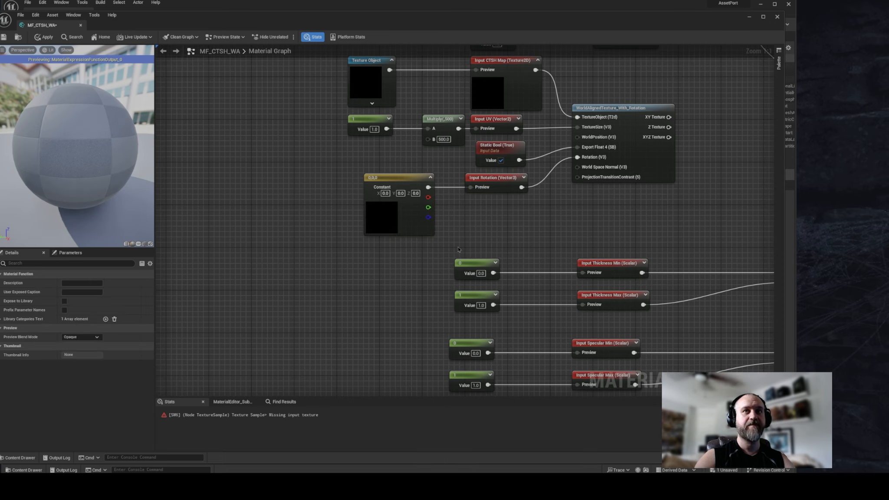
left_click_drag(443, 253, 682, 287)
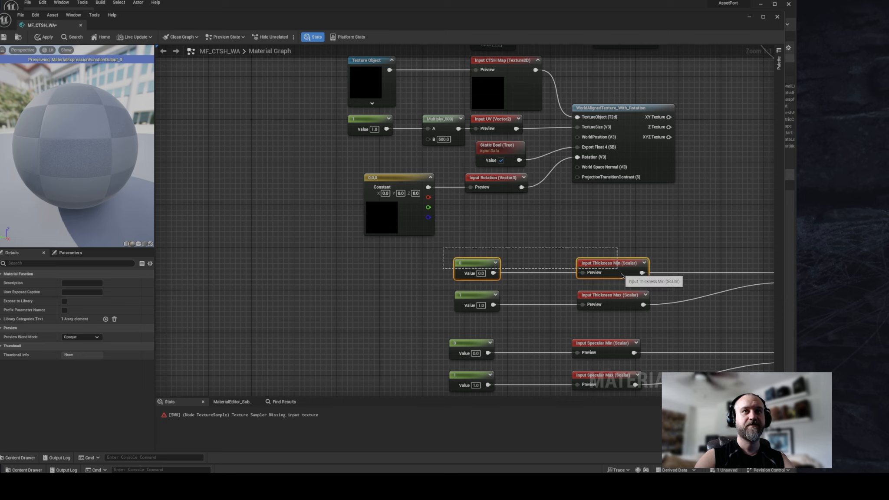
left_click_drag(479, 289, 626, 306)
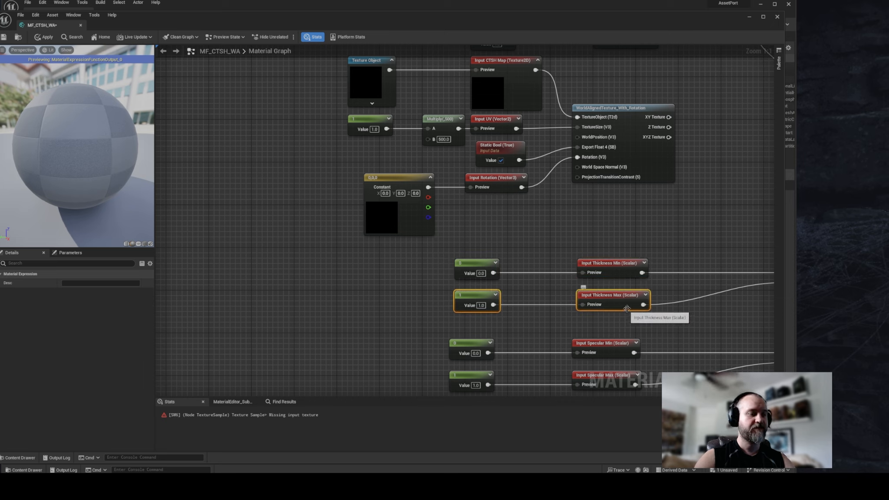
key("ctrl+d")
left_click_drag(624, 228, 603, 233)
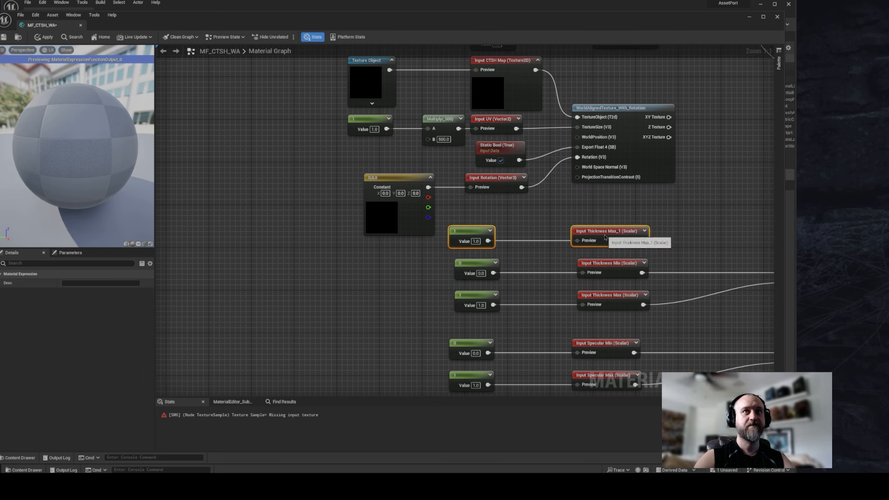
Step: Rename the duplicated scalar input Projection Contrast and connect it to ProjectionTransitionContrast
left_click(605, 231)
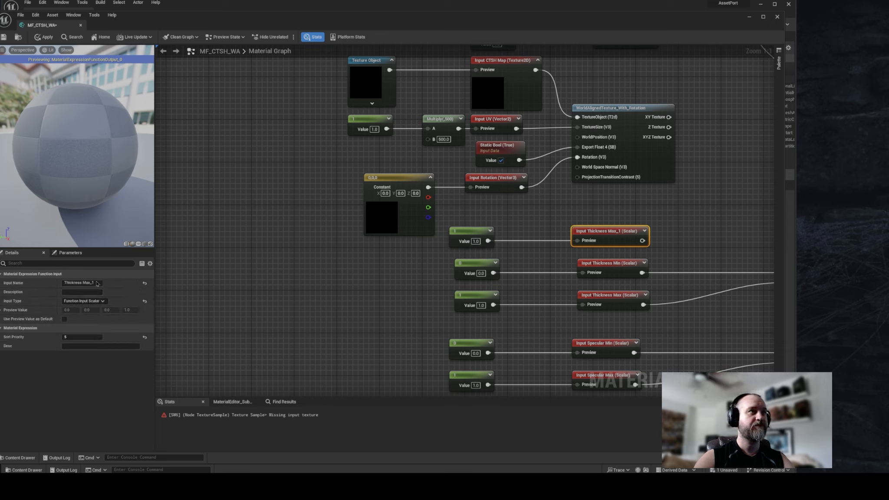
left_click(81, 283)
type("Projection Co")
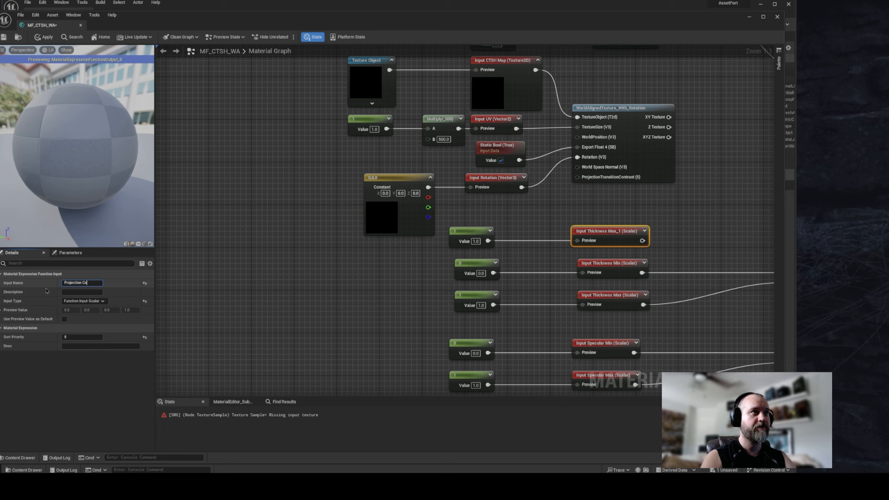
type("ntrast")
key("Return")
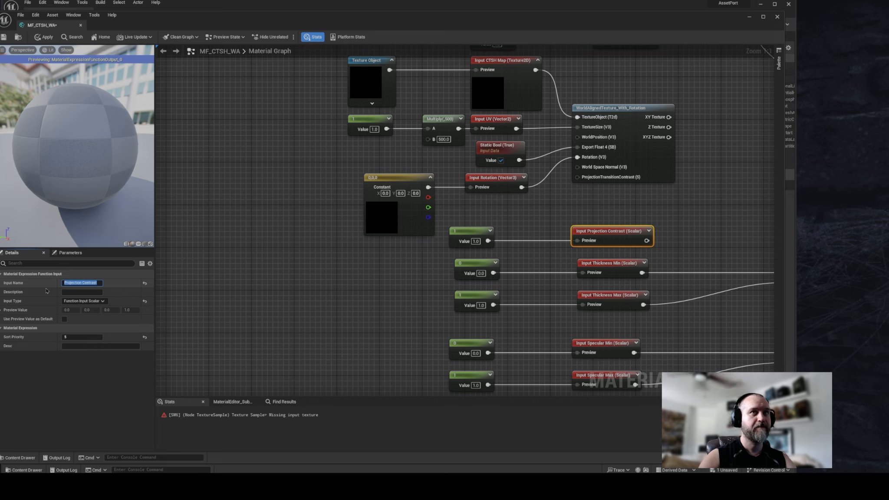
left_click_drag(646, 241, 578, 177)
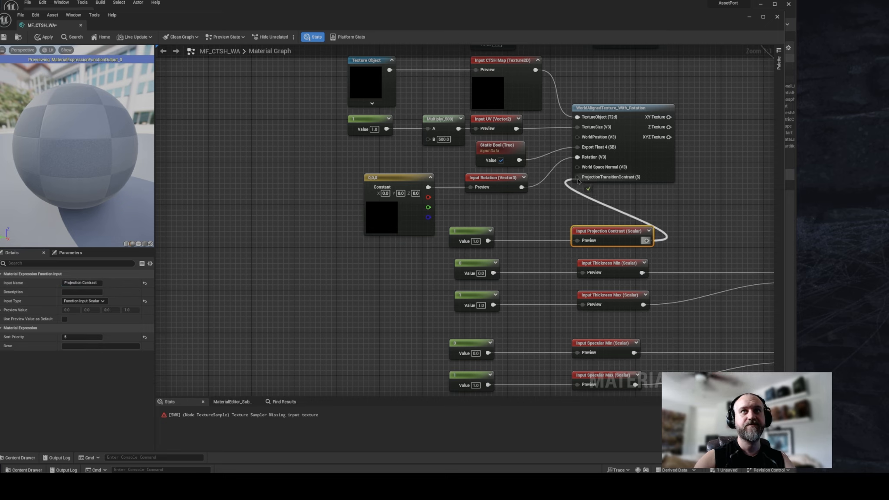
Step: Add a BreakOutFloat4Components node fed by the XYZ Texture output and position it beside WorldAlignedTexture_With_Rotation
right_click_drag(677, 195, 513, 227)
right_click_drag(548, 148, 560, 159)
right_click_drag(549, 194, 543, 251)
scroll(463, 165, "down", 1)
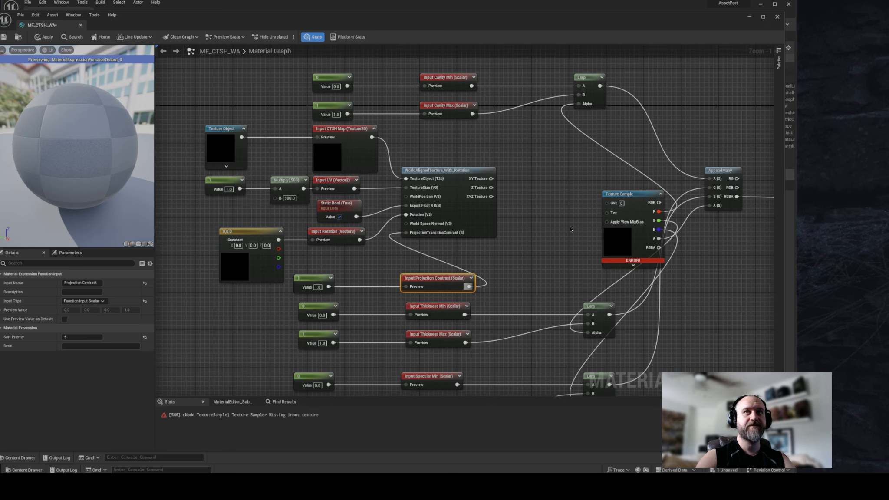
left_click_drag(495, 199, 518, 204)
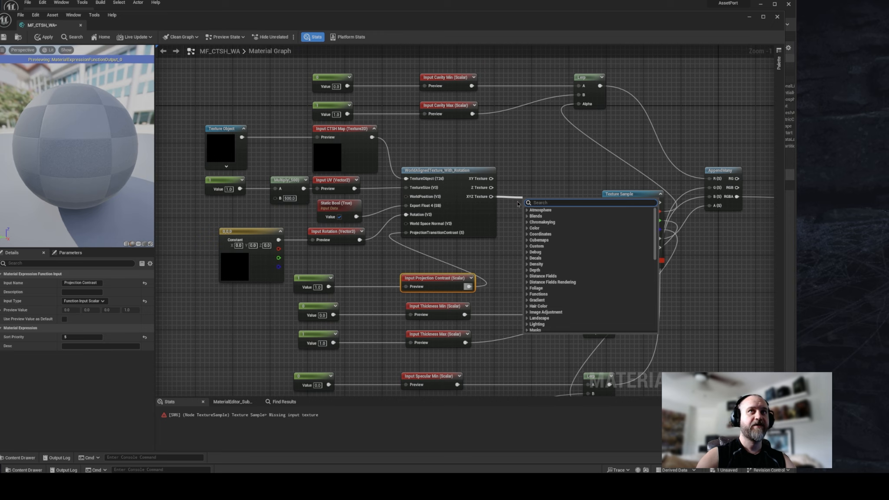
type("break")
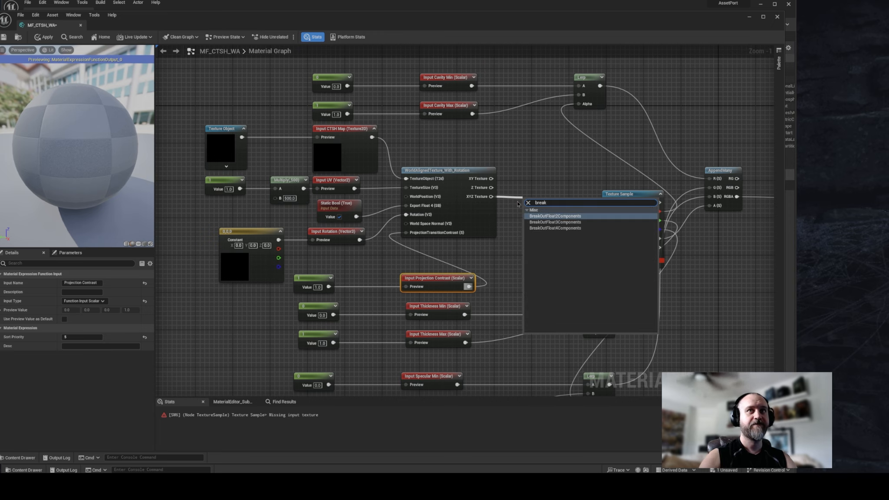
left_click(559, 229)
left_click_drag(560, 201, 546, 188)
Step: Connect the R output of BreakOutFloat4Components to the Alpha input of the Cavity Lerp
right_click_drag(546, 165, 476, 194)
left_click_drag(497, 227, 509, 134)
left_click(554, 225)
right_click_drag(523, 216, 537, 141)
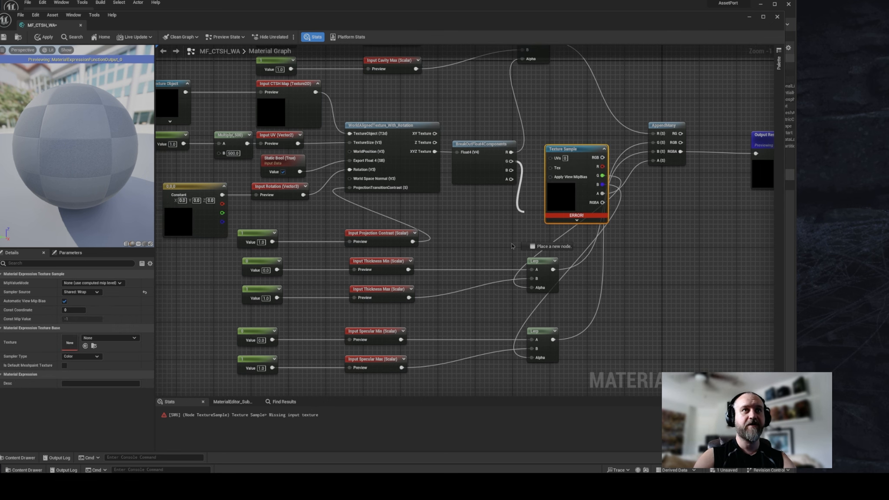
left_click_drag(512, 161, 520, 269)
right_click_drag(528, 97, 530, 185)
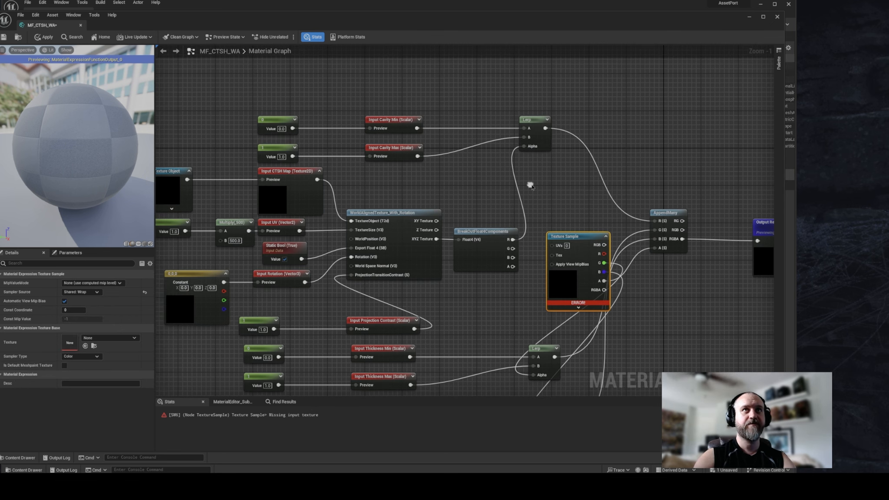
left_click(530, 183)
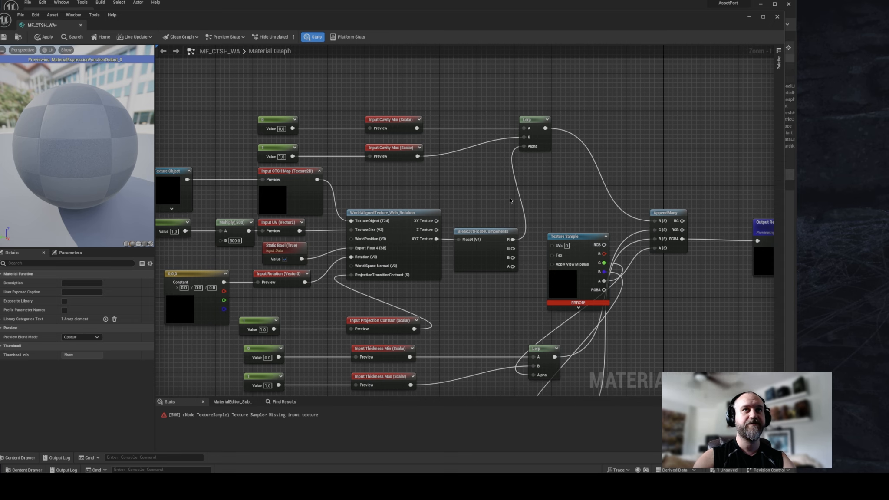
Step: Connect the G and B outputs to the Thickness and Specular Lerp alphas, and the A output to AppendMany's A input
right_click_drag(526, 173, 510, 66)
left_click_drag(497, 142, 518, 269)
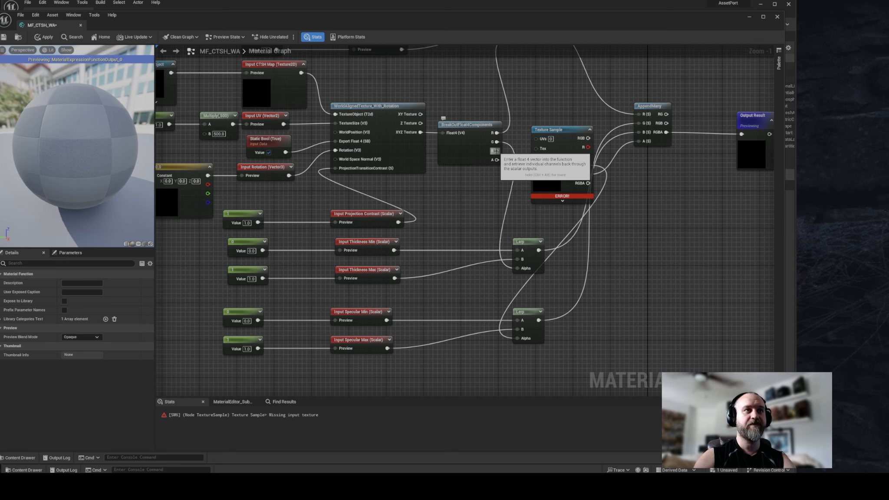
left_click_drag(497, 151, 518, 339)
right_click_drag(519, 193, 431, 235)
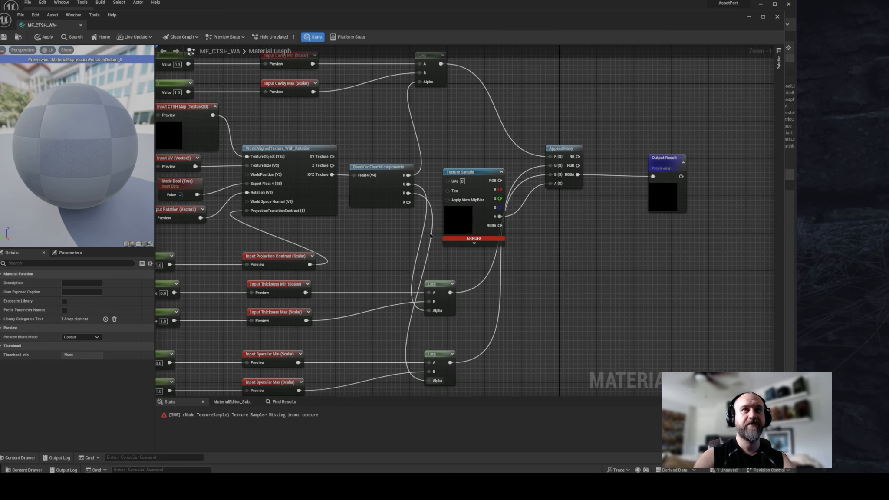
left_click_drag(409, 202, 553, 187)
Step: Delete the old Texture Sample node and realign the lower Lerps, AppendMany and Output Result nodes
left_click(480, 174)
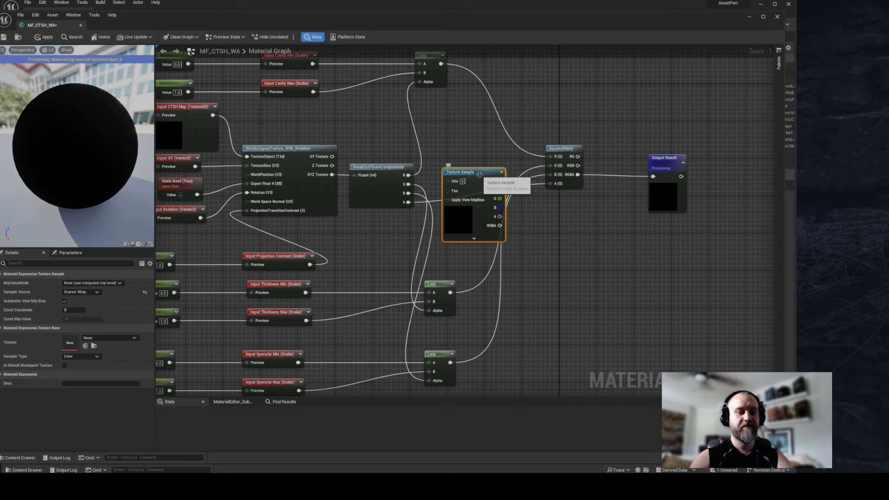
key("Delete")
right_click_drag(476, 212, 560, 217)
left_click_drag(460, 267, 551, 369)
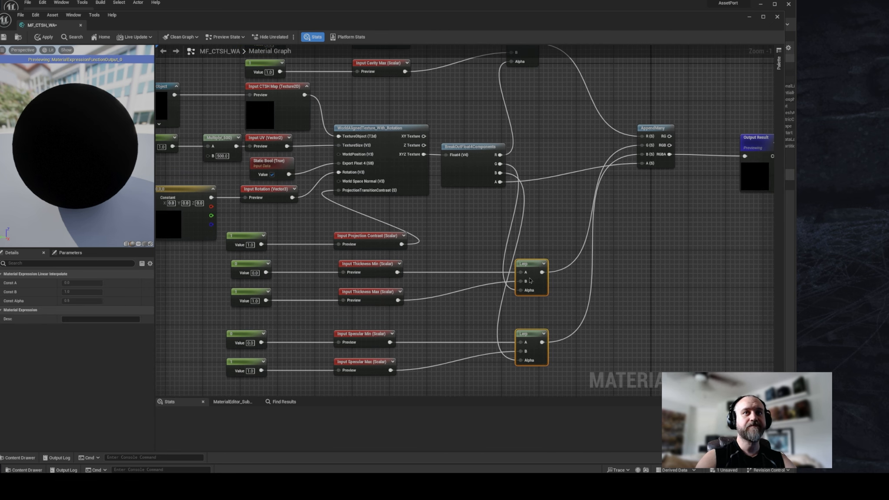
left_click_drag(533, 266, 546, 266)
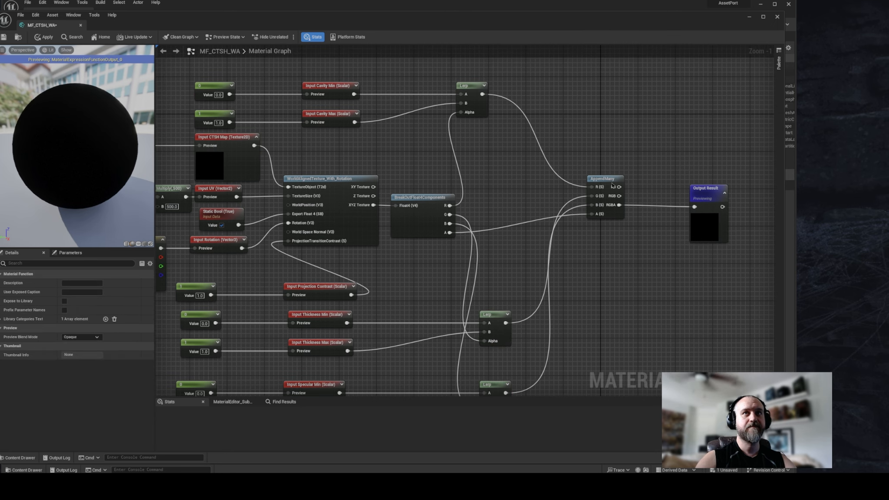
left_click_drag(613, 186, 608, 196)
left_click(649, 189)
left_click_drag(697, 194, 692, 203)
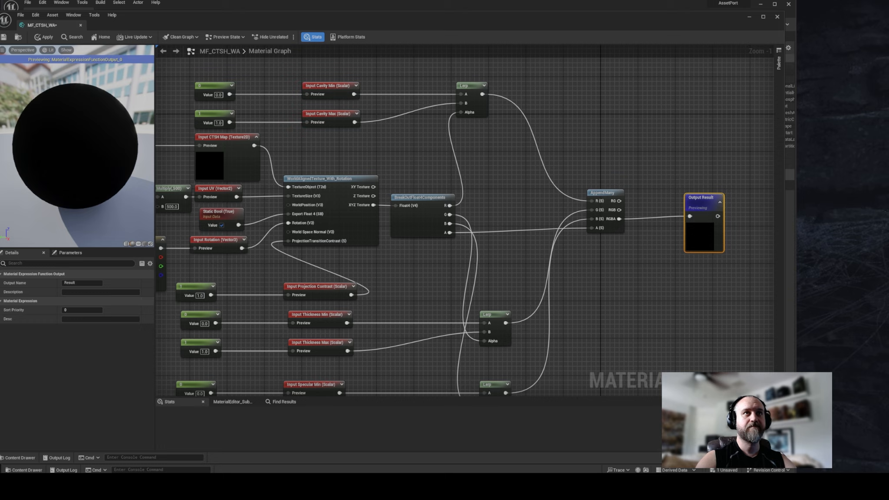
Step: Lower the Projection Contrast, Thickness and Specular node rows and place the Cavity inputs with their Lerp directly above them
scroll(504, 254, "down", 5)
scroll(446, 184, "up", 3)
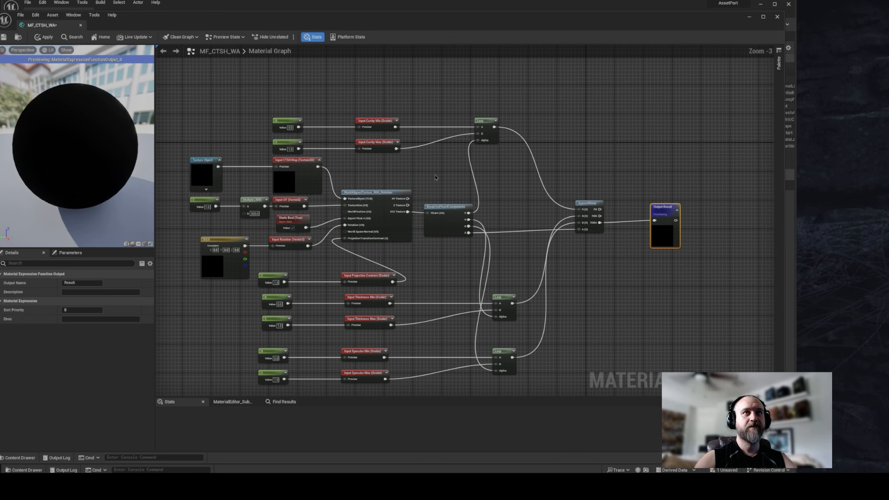
right_click_drag(468, 207, 486, 158)
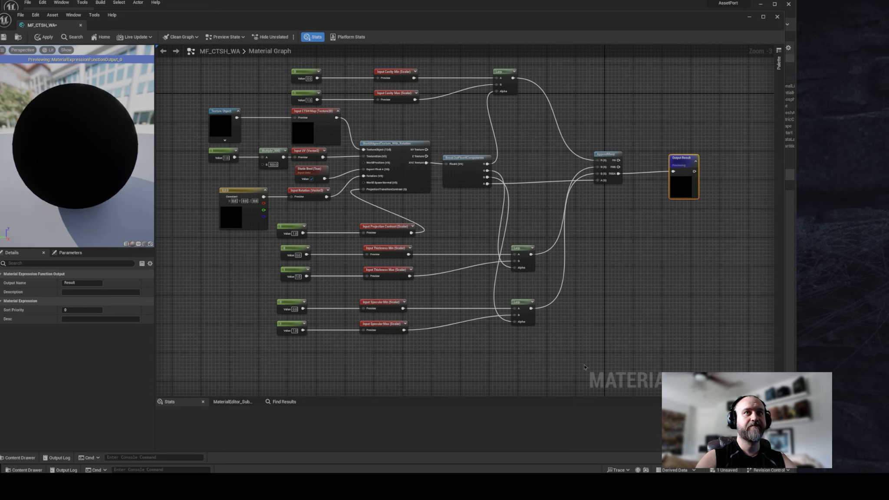
left_click_drag(585, 367, 274, 221)
left_click_drag(387, 238, 383, 307)
left_click_drag(277, 61, 505, 107)
left_click_drag(505, 73, 491, 245)
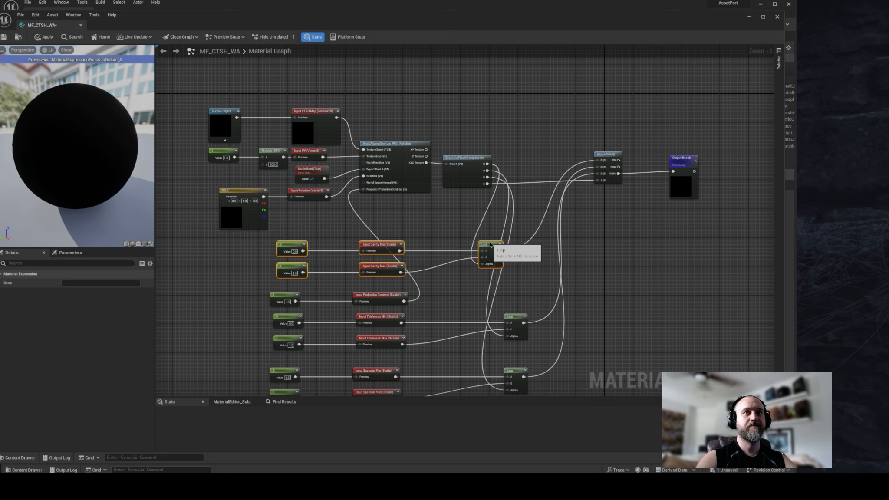
Step: Left-align the three Lerp nodes, the column of scalar inputs and the column of constants feeding them
right_click_drag(554, 274, 563, 211)
left_click_drag(556, 347, 497, 185)
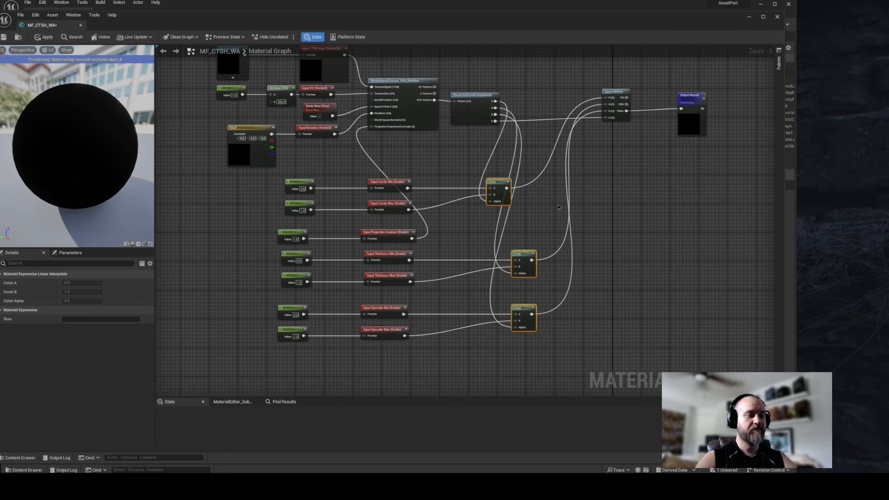
key("shift+a")
left_click_drag(355, 174, 405, 374)
key("shift+a")
left_click_drag(251, 185, 299, 363)
key("shift+a")
right_click_drag(620, 210, 627, 266)
left_click(609, 133)
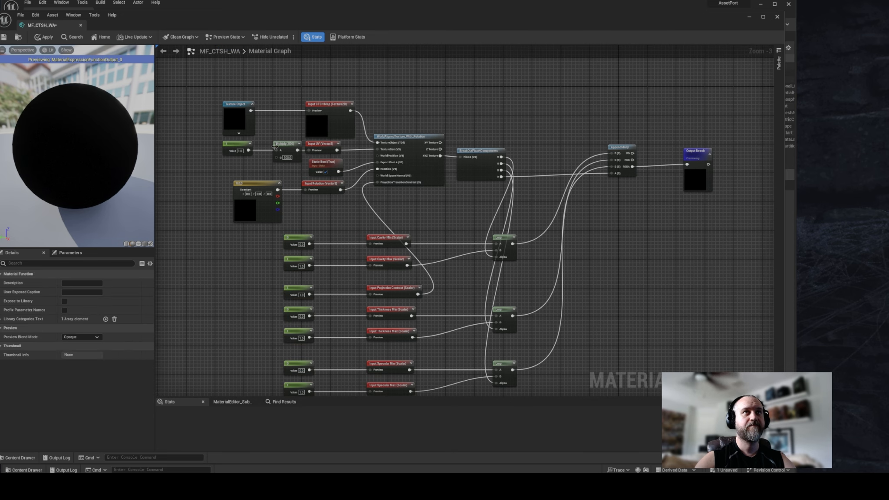
Step: Save the MF_CTSH_WA material function
right_click_drag(349, 147, 377, 158)
right_click_drag(451, 133, 422, 127)
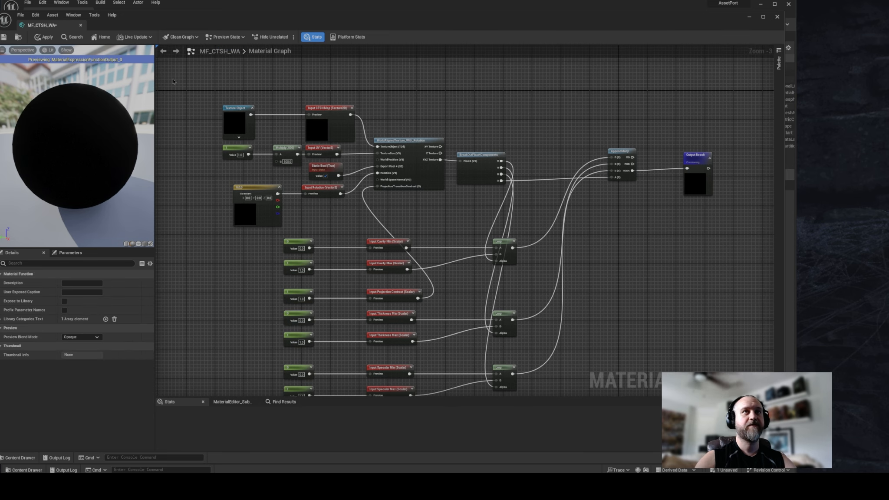
left_click(5, 38)
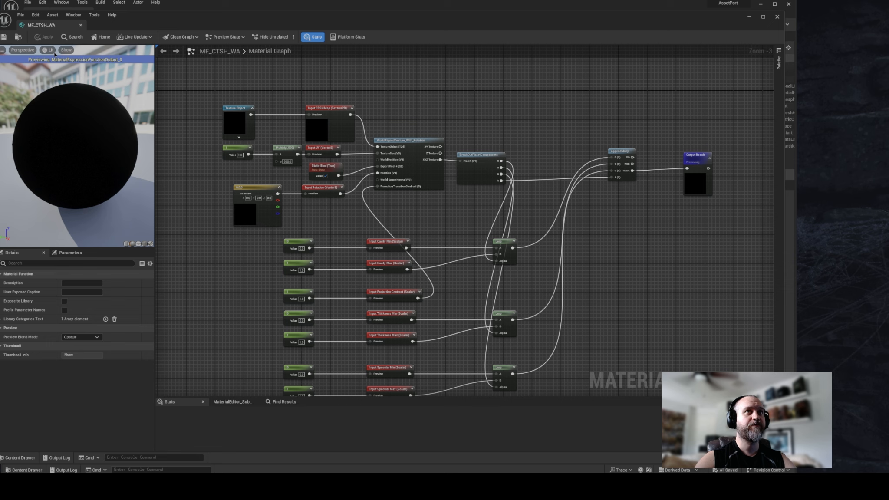
Step: Copy the UV scale, Static Bool, Rotation, WorldAlignedTexture_With_Rotation and BreakOutFloat4Components nodes, leaving out the CTSH Map nodes
right_click_drag(192, 134, 212, 136)
scroll(235, 162, "up", 1)
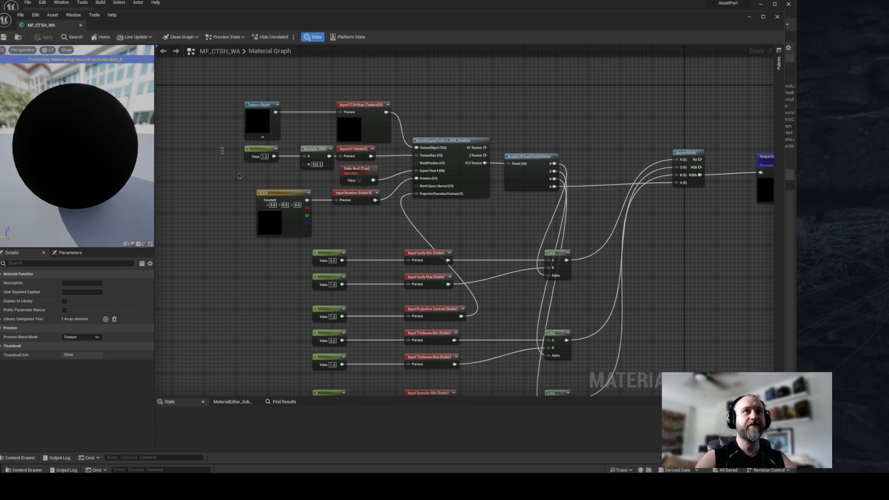
left_click_drag(222, 147, 541, 245)
scroll(277, 177, "up", 2)
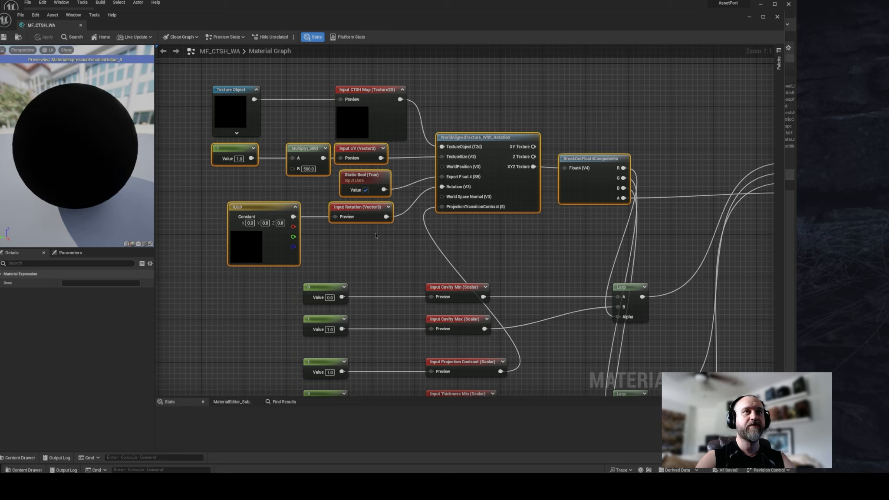
right_click_drag(376, 236, 358, 211)
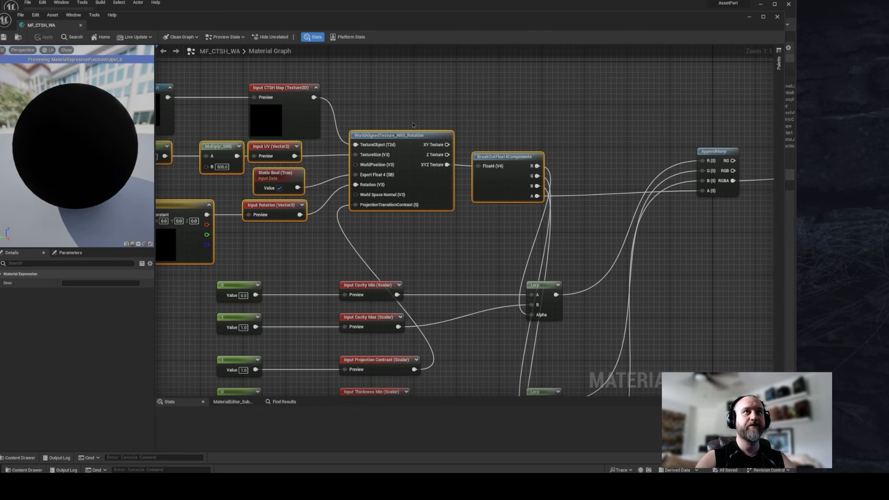
right_click_drag(482, 121, 548, 125)
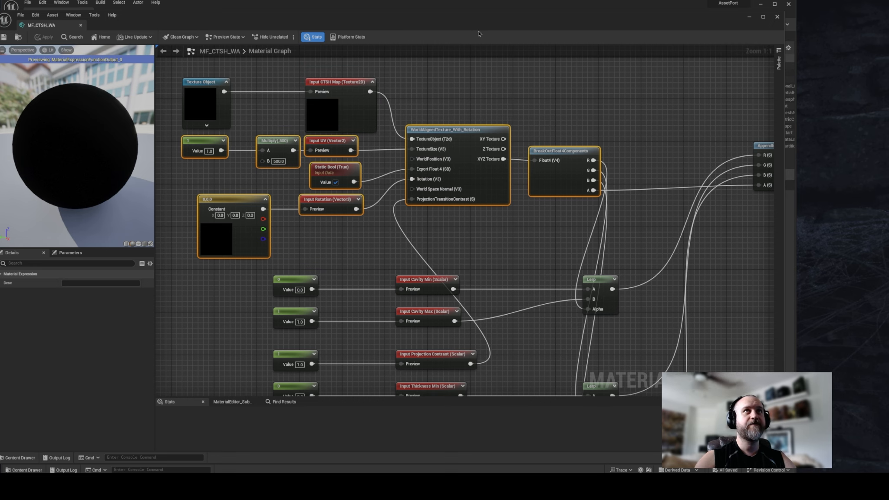
Step: Duplicate the MF_ARMEM material function in the Material_Functions folder and name the copy MF_ARMEM_WA
left_click_drag(456, 20, 888, 42)
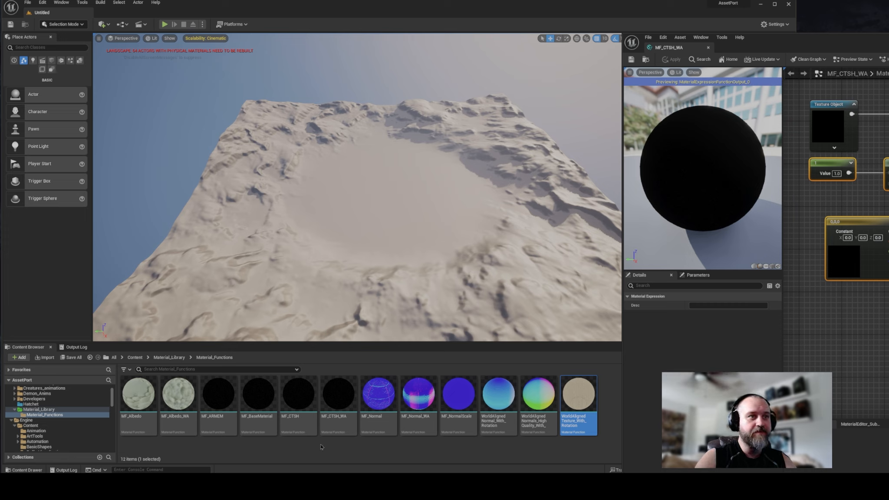
right_click(218, 399)
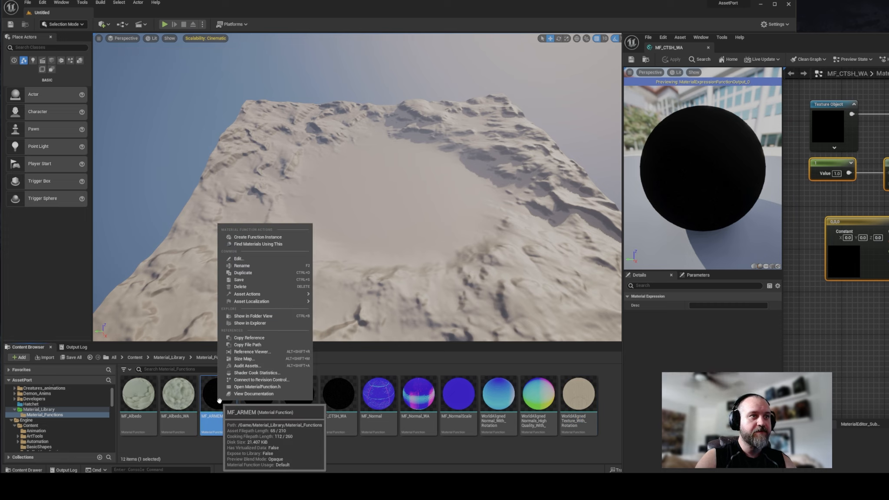
left_click(238, 273)
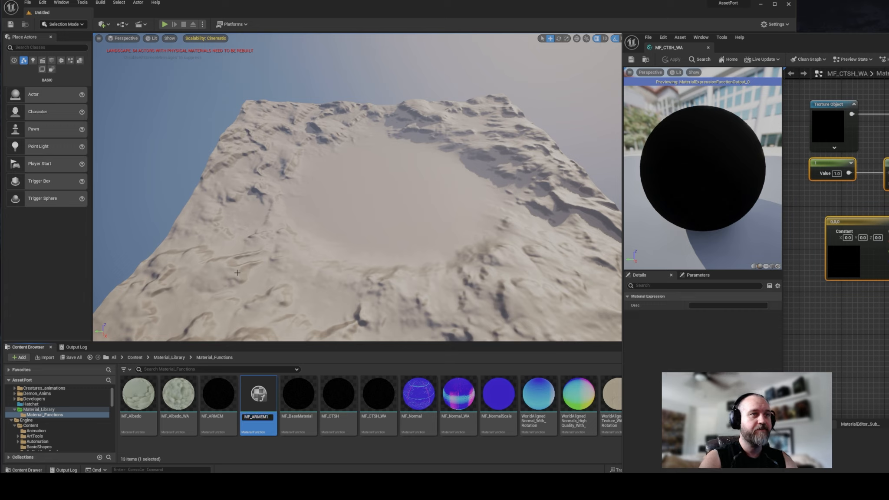
key("BackSpace")
type("_WA")
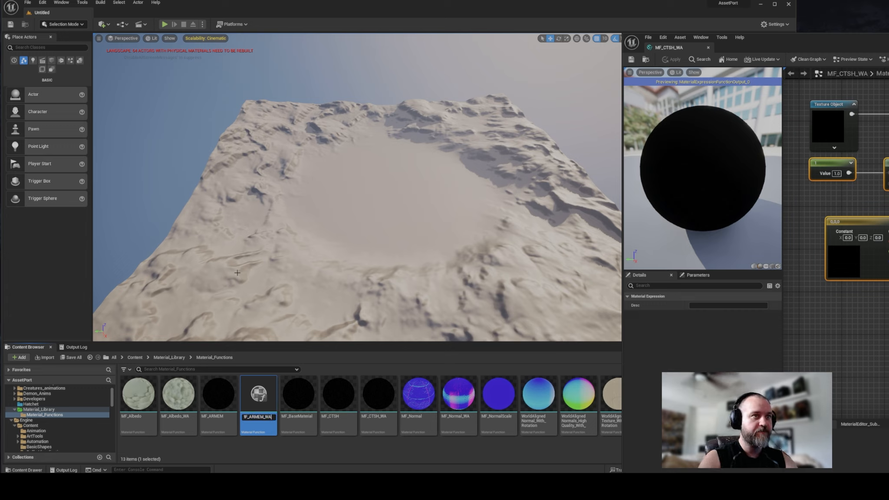
Step: Open MF_ARMEM_WA and paste the copied world-aligned projection nodes beside its existing graph, ahead of the Texture Object
double_click(254, 394)
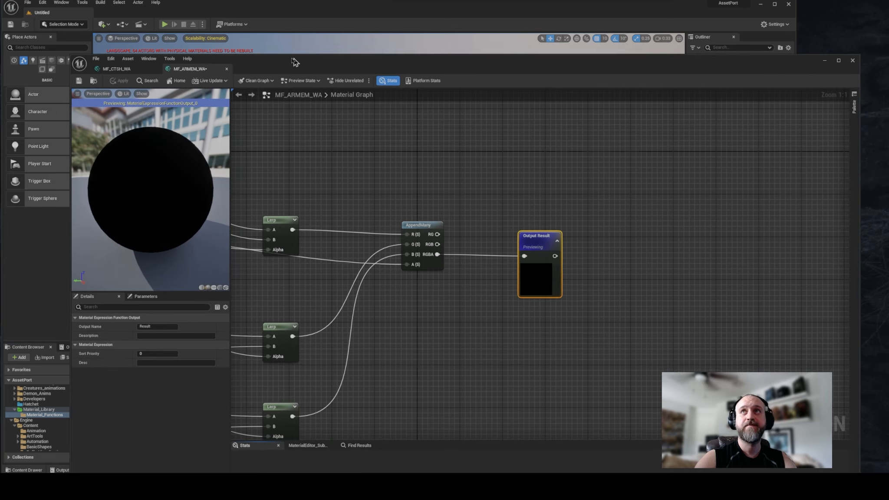
left_click_drag(296, 62, 233, 21)
right_click_drag(244, 80, 714, 108)
scroll(715, 108, "down", 2)
right_click_drag(313, 212, 413, 223)
scroll(449, 178, "down", 2)
key("ctrl+v")
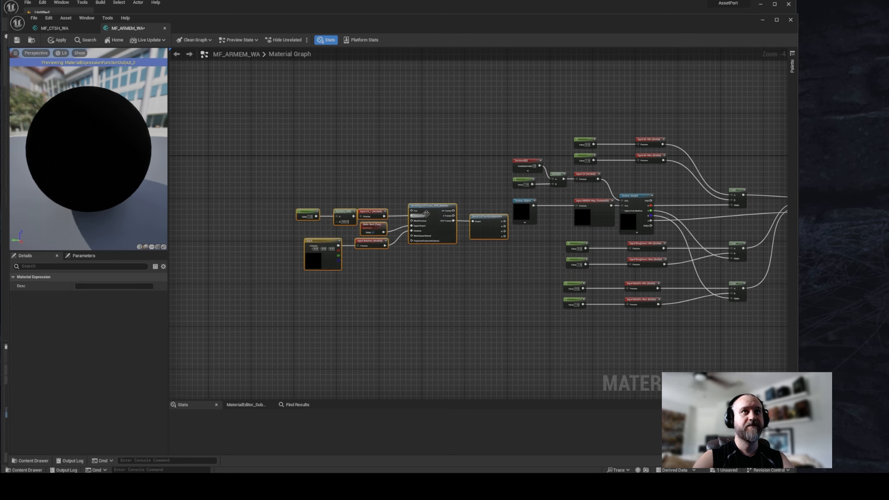
left_click_drag(427, 208, 425, 228)
Step: Move the Texture Object and Input ARMEM Map above the pasted nodes and connect the map to WorldAlignedTexture_With_Rotation's texture input
right_click_drag(515, 211, 451, 203)
scroll(451, 203, "up", 2)
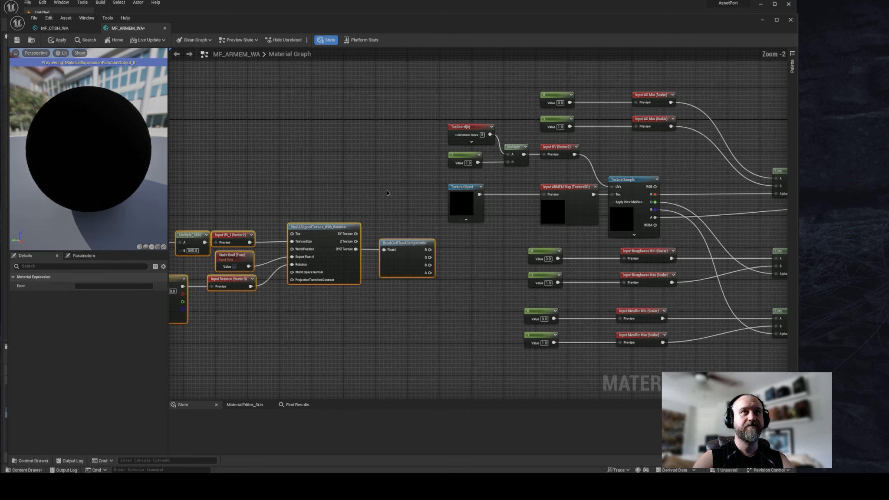
right_click_drag(385, 191, 406, 183)
left_click_drag(423, 171, 586, 193)
left_click_drag(494, 179, 140, 150)
right_click_drag(311, 174, 396, 168)
left_click_drag(331, 147, 397, 221)
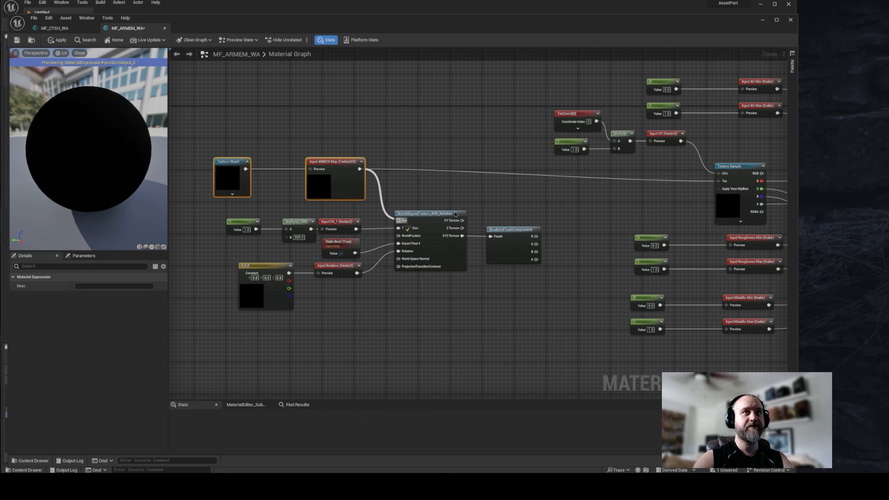
Step: Disconnect the ARMEM map from the Texture Sample and delete the old TexCoord, constant, Multiply and Input UV nodes
right_click_drag(685, 198, 578, 207)
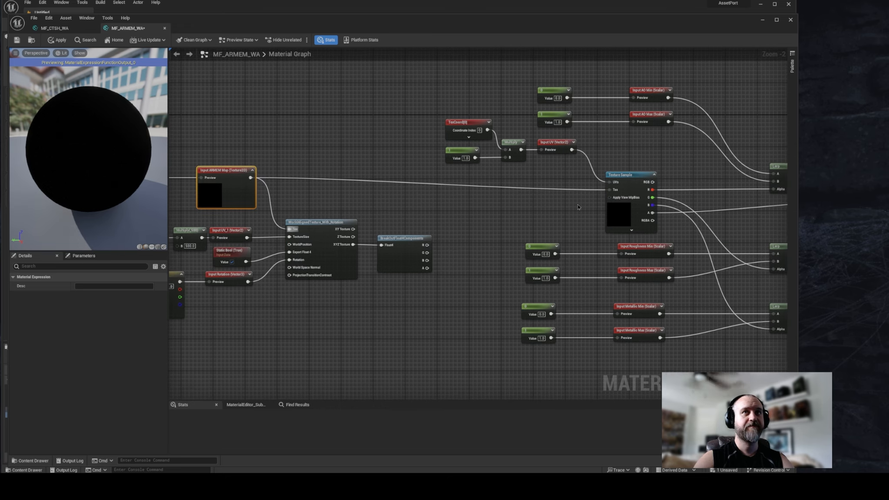
left_click(606, 191, "alt")
left_click_drag(460, 179, 561, 140)
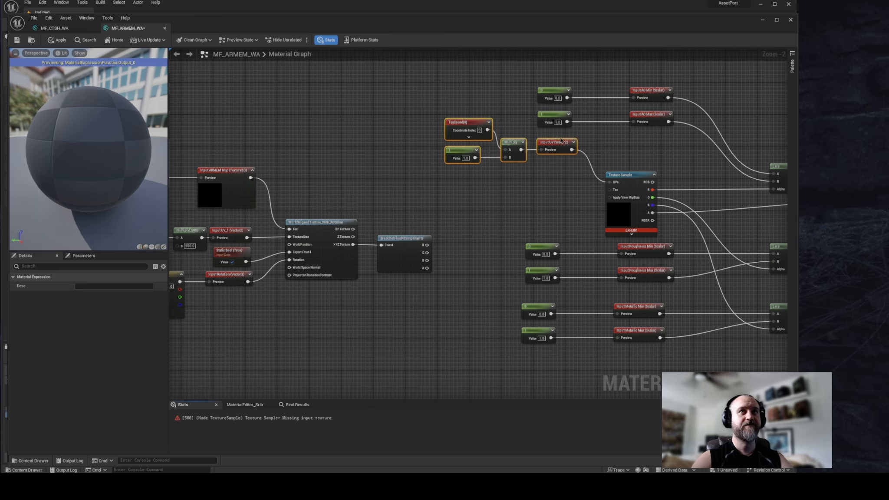
key("Delete")
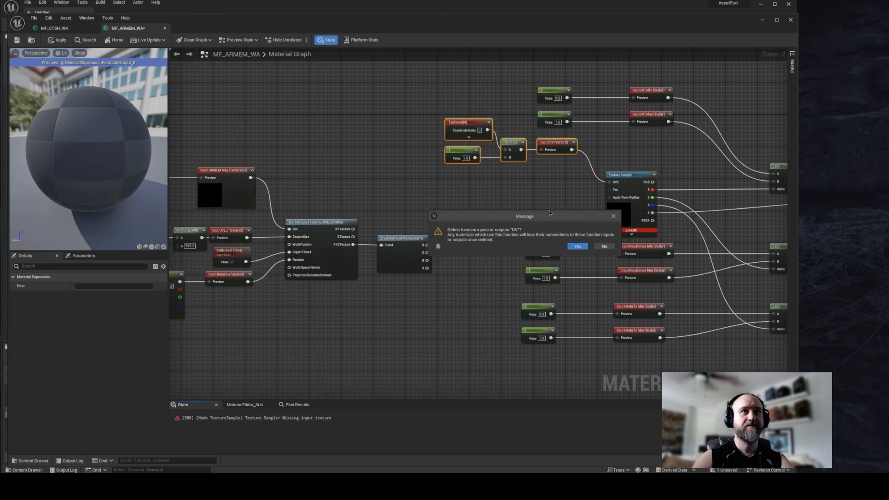
left_click(578, 245)
Step: Rename the pasted UV_1 function input to UV
right_click_drag(521, 202, 702, 201)
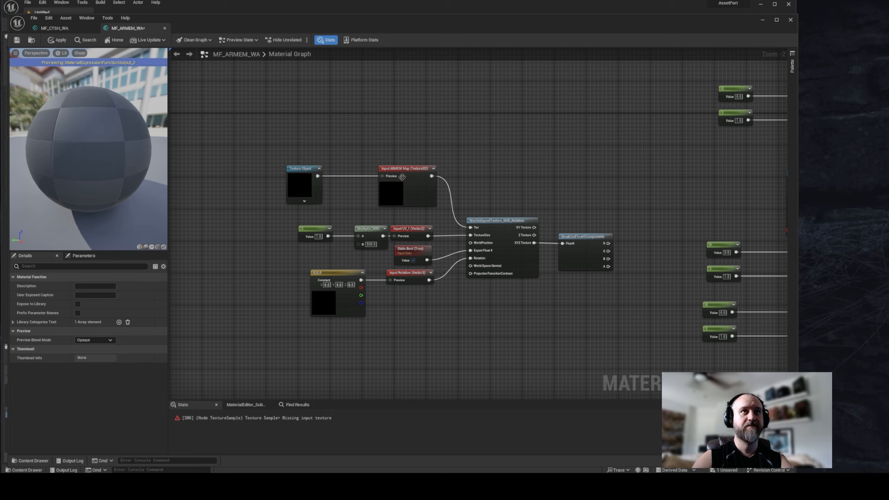
left_click(412, 228)
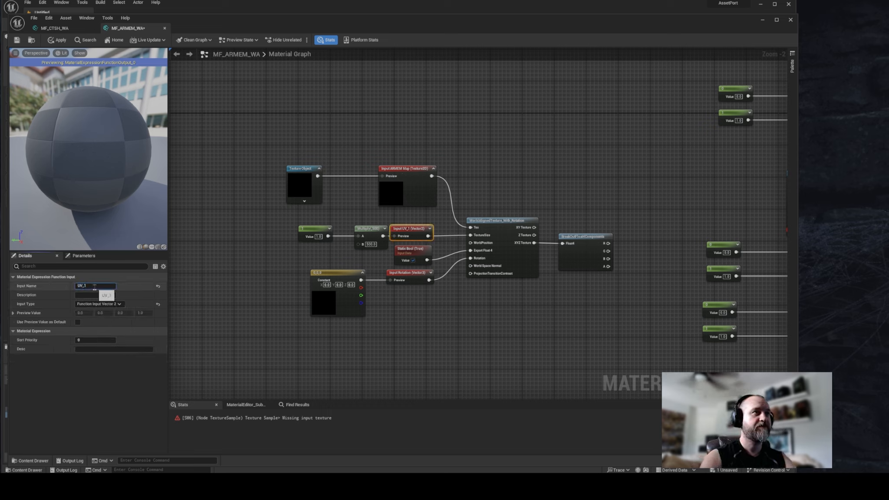
left_click(409, 304)
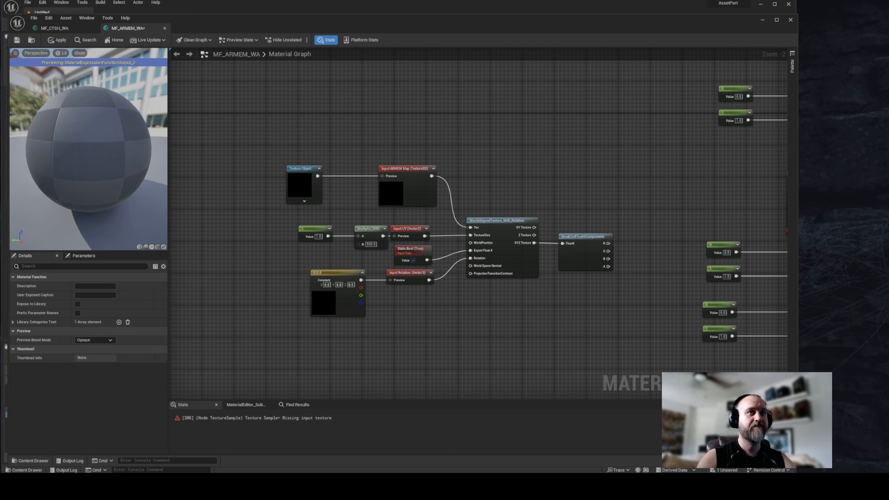
right_click_drag(417, 277, 375, 269)
right_click_drag(397, 231, 376, 236)
left_click(347, 230)
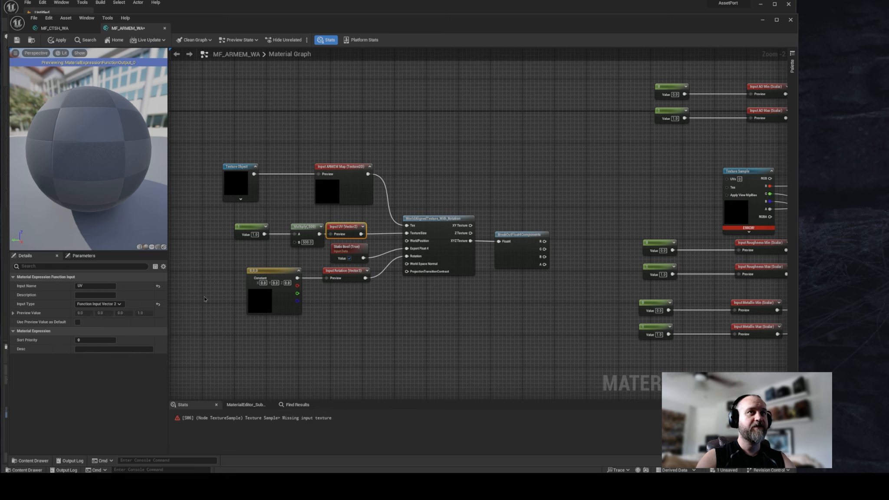
Step: Change the UV function input's type to Function Input Scalar and save MF_ARMEM_WA
left_click(119, 306)
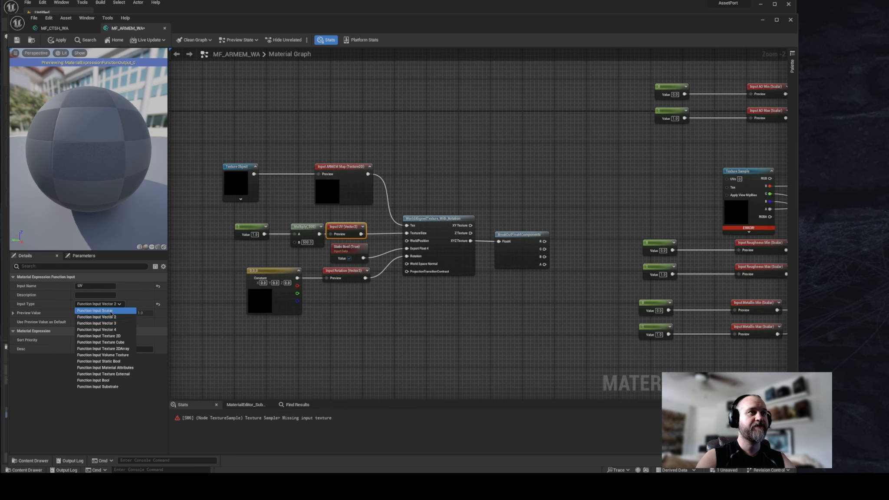
left_click(111, 311)
left_click(17, 40)
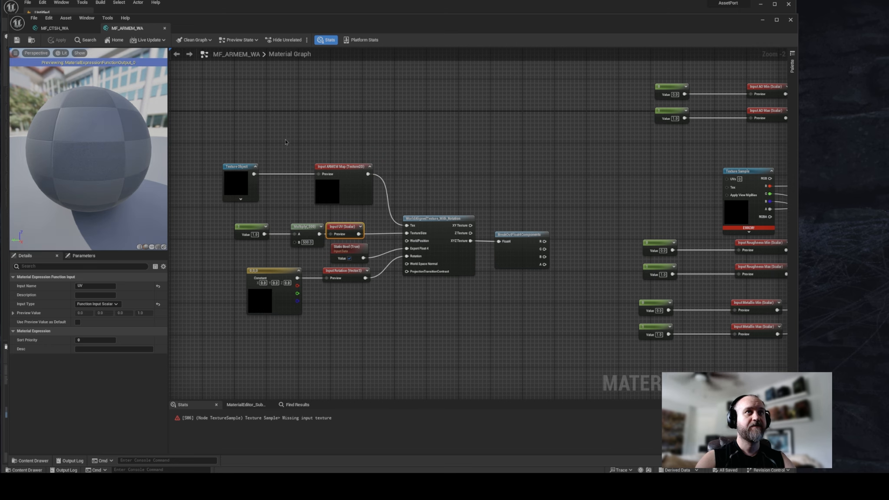
Step: Move the whole world-aligned projection node group, through BreakOutFloat4Components, next to the old Texture Sample
right_click_drag(541, 198, 397, 211)
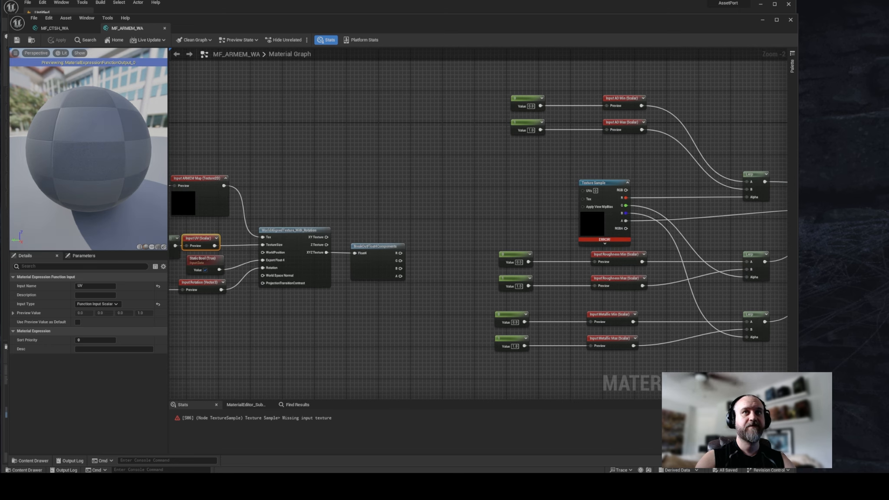
right_click_drag(162, 165, 274, 155)
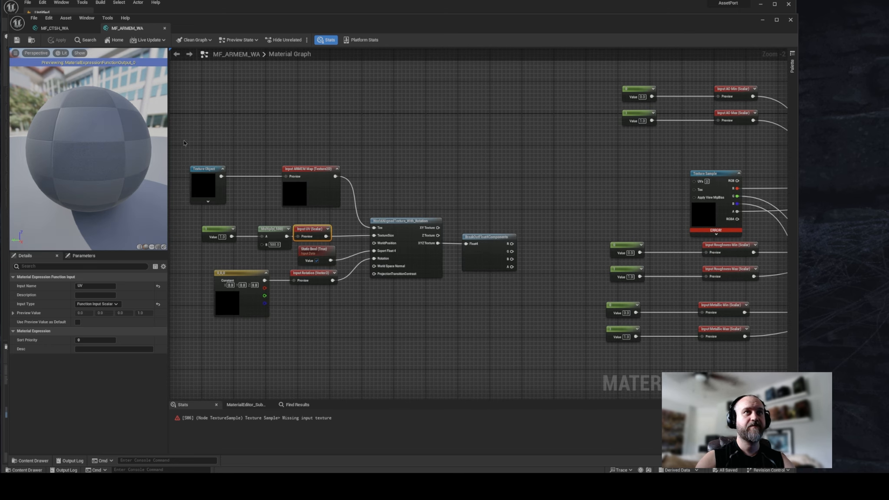
left_click_drag(184, 143, 471, 315)
left_click_drag(466, 244, 470, 182)
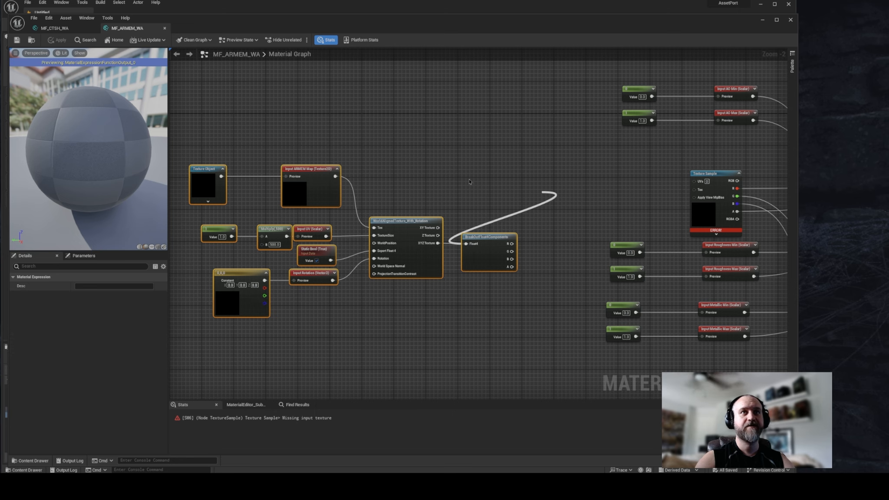
left_click(469, 180)
left_click_drag(185, 144, 488, 346)
left_click_drag(485, 236, 636, 183)
Step: Transfer the Texture Sample's R, G, B and A connections to the matching BreakOutFloat4Components outputs and delete the Texture Sample
right_click_drag(676, 189, 331, 238)
scroll(295, 226, "up", 2)
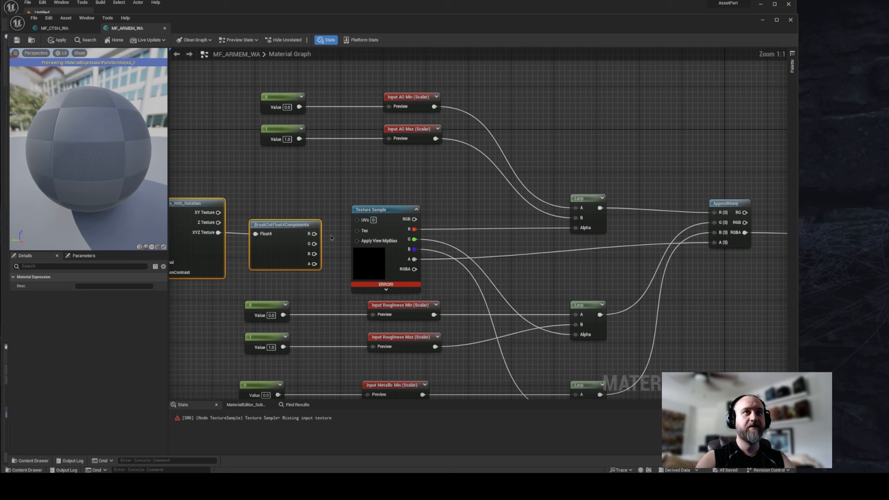
left_click_drag(415, 229, 314, 234, "ctrl")
left_click_drag(415, 238, 315, 243, "ctrl")
left_click_drag(415, 250, 314, 254, "ctrl")
left_click_drag(415, 259, 314, 263, "ctrl")
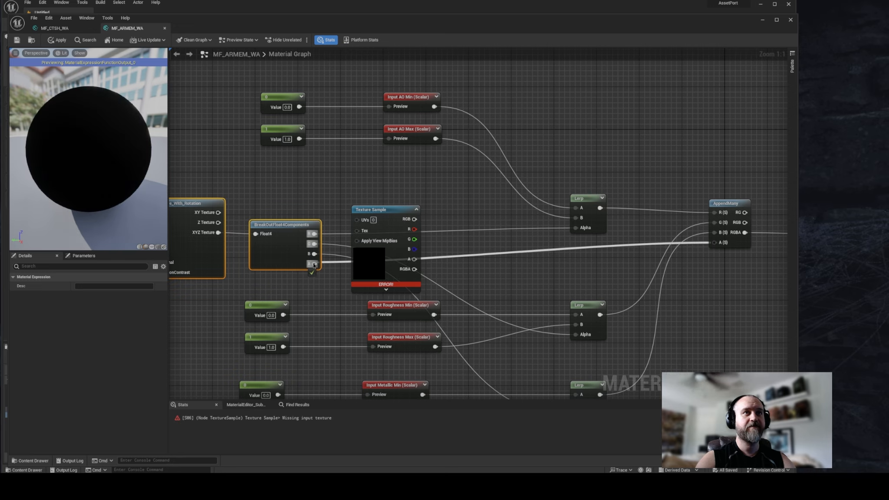
left_click(396, 218)
key("Delete")
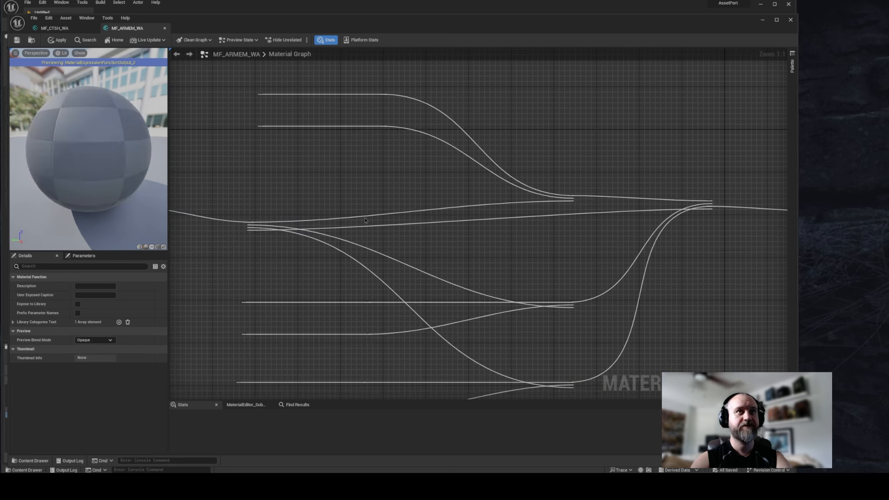
Step: Shift the projection node group closer to the Lerp nodes and save MF_ARMEM_WA
scroll(458, 201, "down", 6)
scroll(380, 180, "down", 1)
right_click_drag(381, 179, 424, 204)
scroll(424, 203, "up", 4)
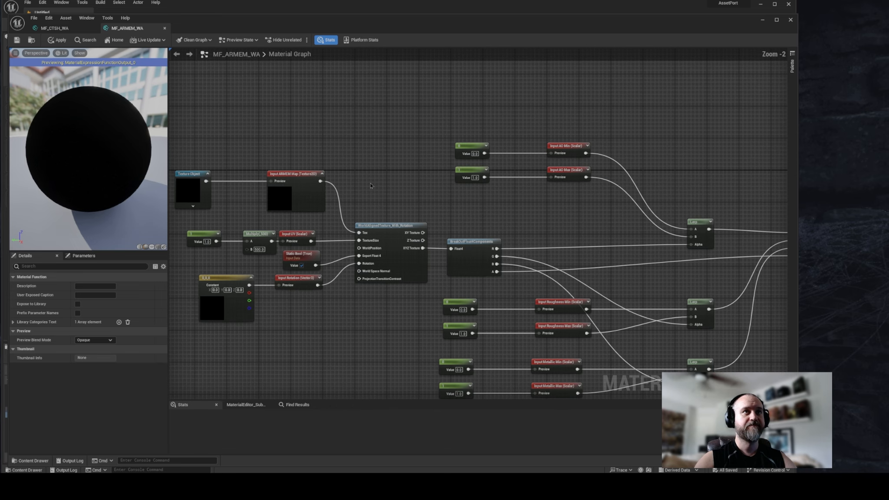
right_click_drag(369, 182, 393, 174)
scroll(392, 172, "down", 1)
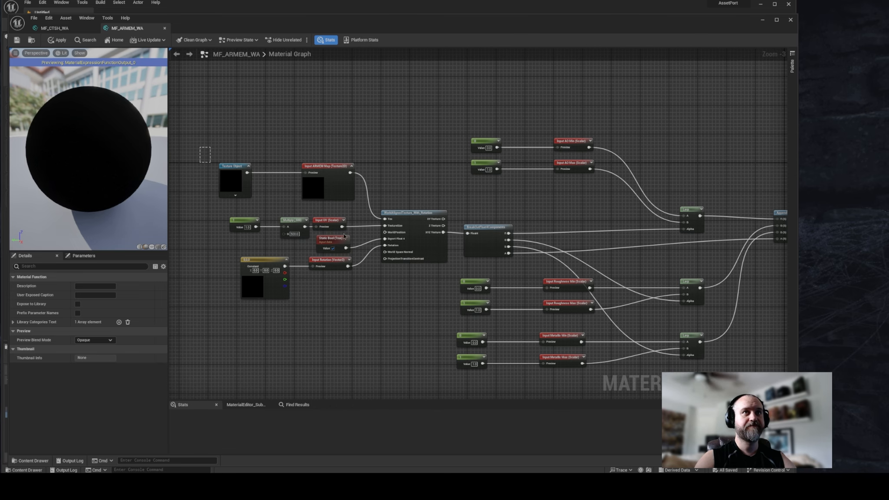
left_click_drag(344, 236, 468, 273)
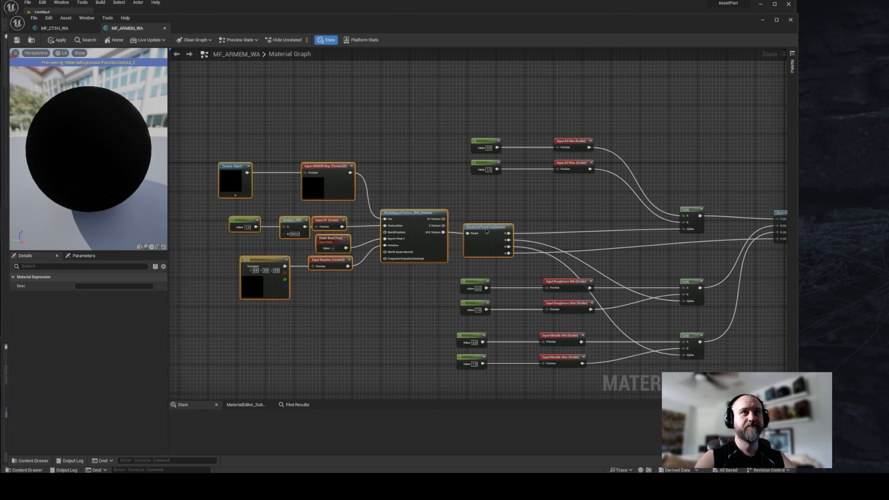
left_click_drag(486, 231, 541, 228)
left_click(590, 214)
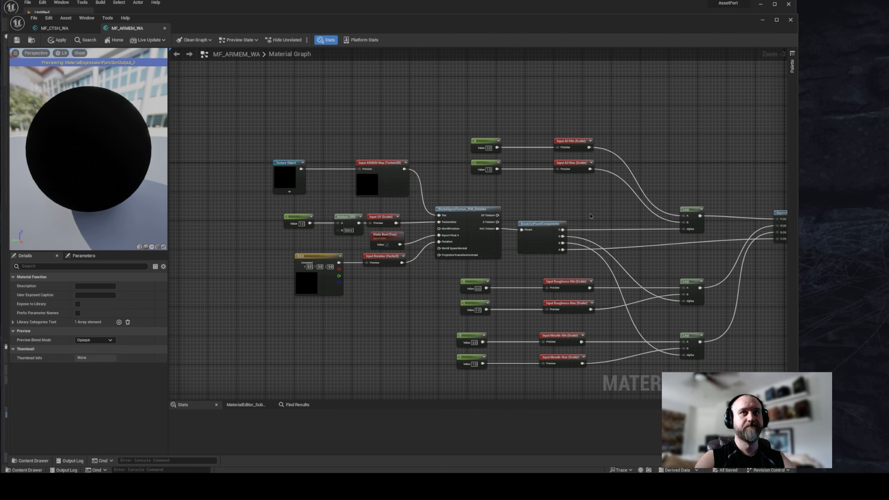
right_click_drag(591, 216, 519, 193)
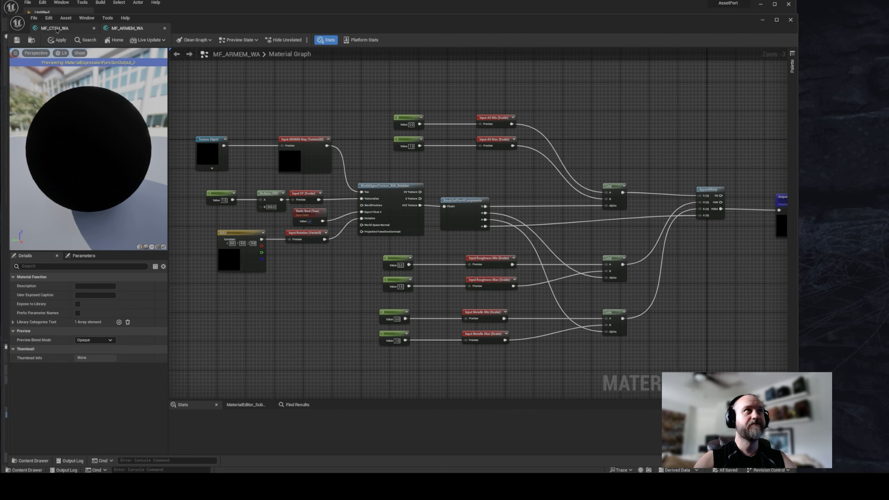
left_click(17, 40)
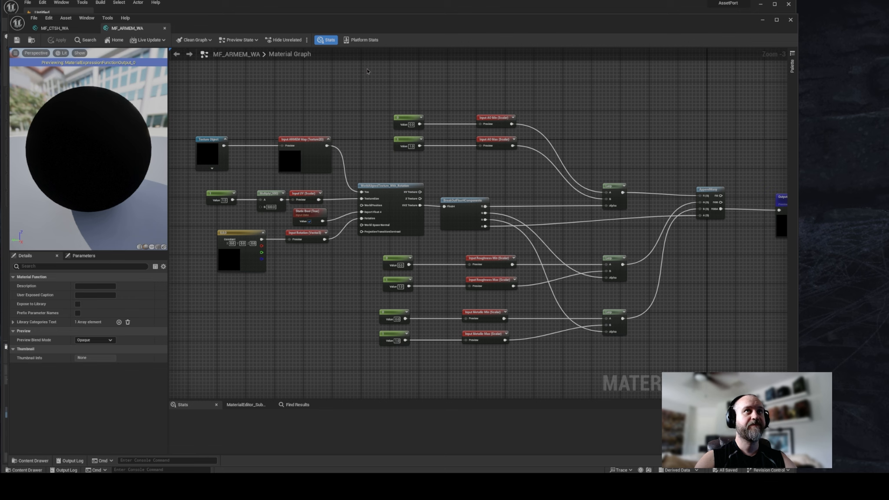
Step: In MF_CTSH_WA, change the UV function input's type to Function Input Scalar and save the function
left_click(65, 30)
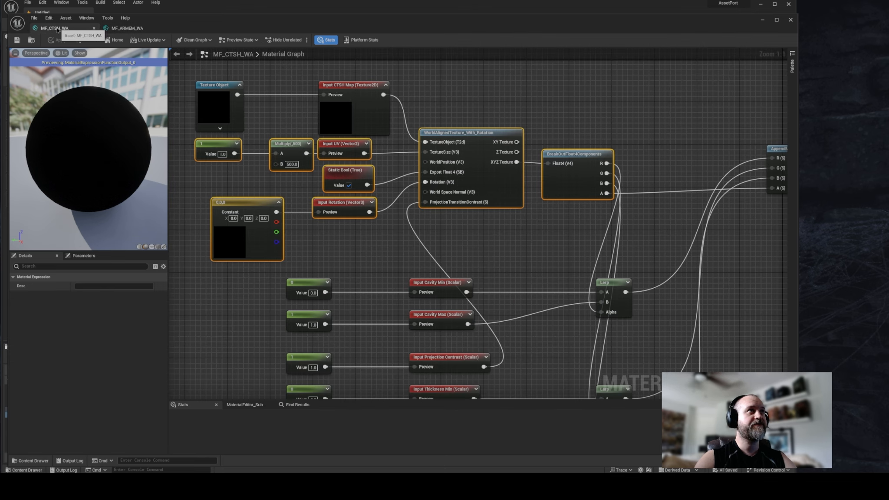
left_click(338, 144)
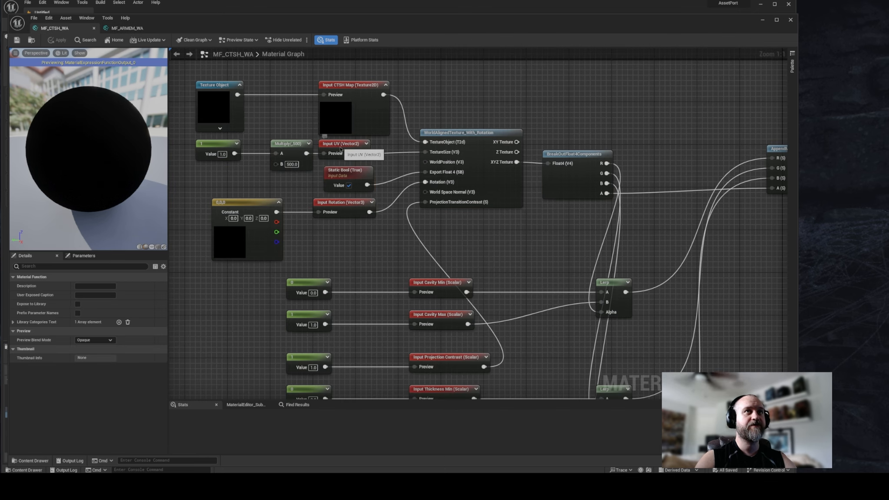
left_click(119, 305)
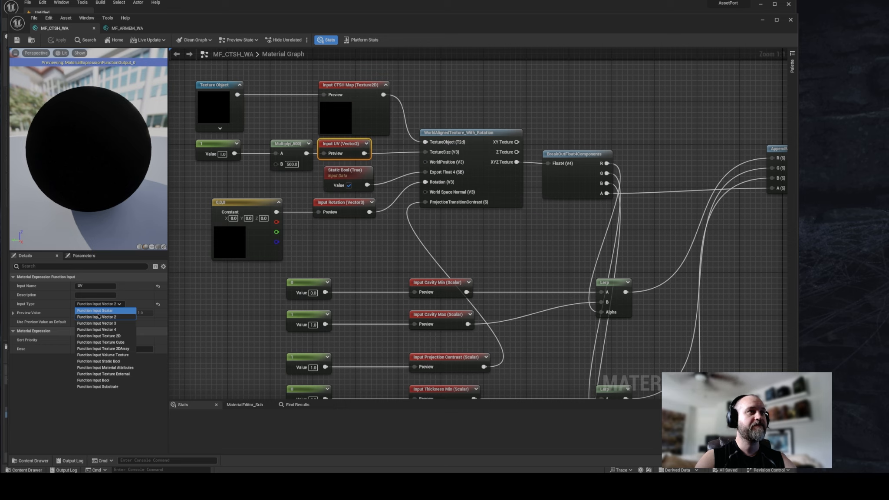
left_click(98, 310)
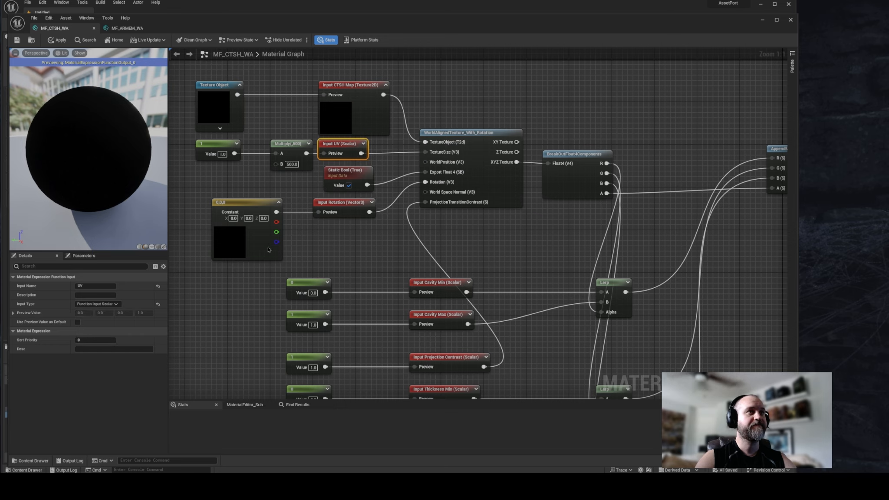
left_click(16, 41)
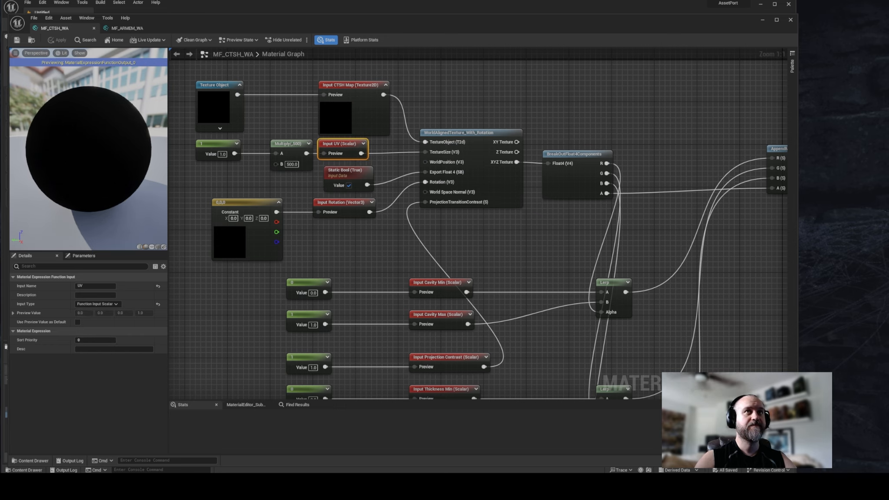
Step: Close MF_ARMEM_WA and MF_CTSH_WA and open MF_BaseMaterial from the Material_Functions folder
right_click_drag(475, 90, 493, 95)
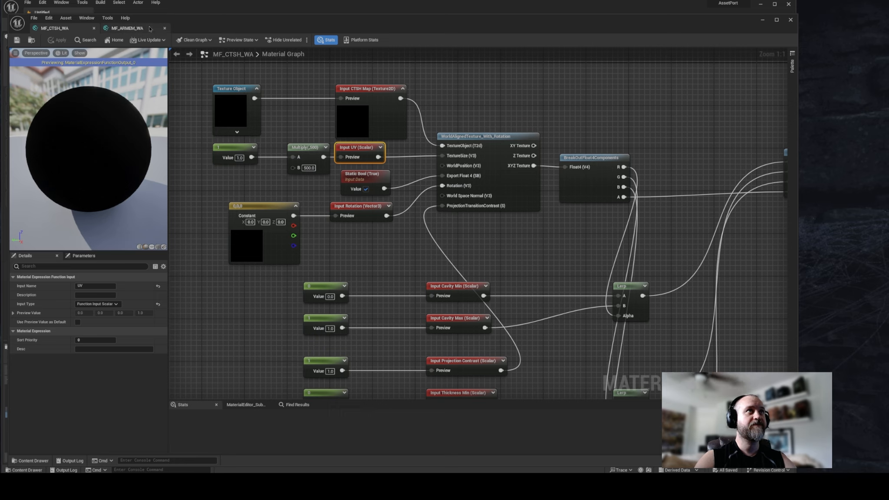
left_click(164, 28)
left_click(94, 29)
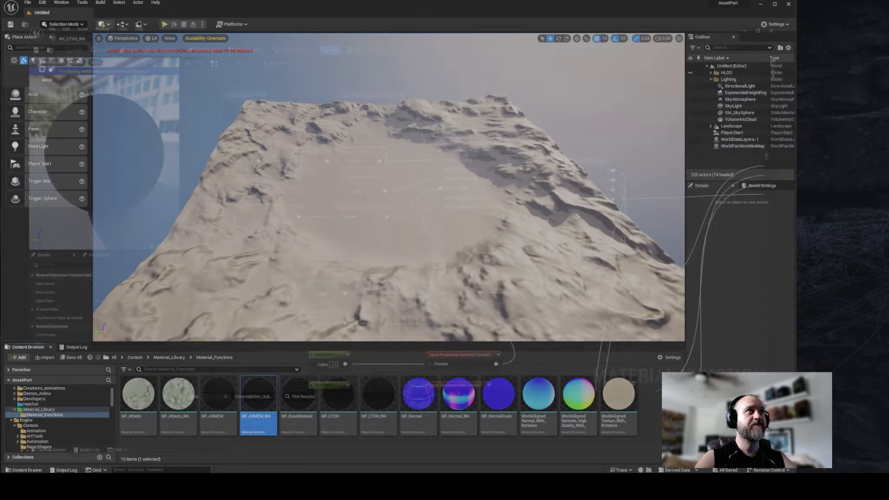
left_click(505, 457)
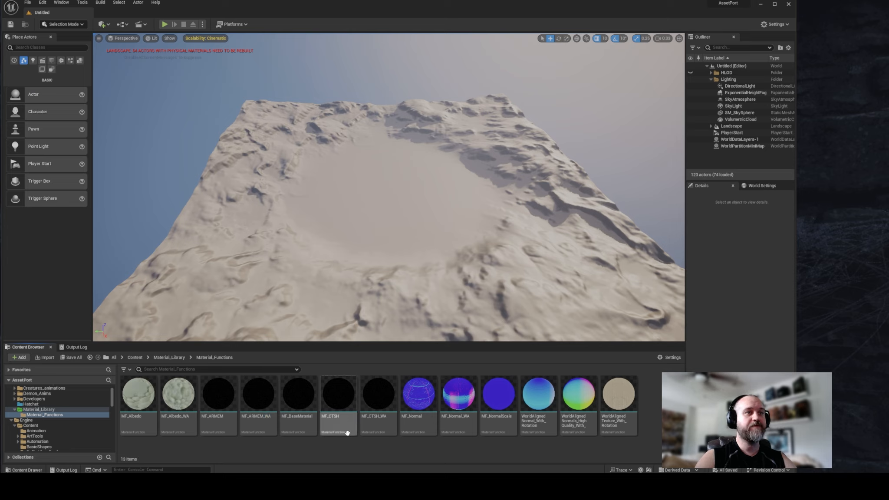
double_click(298, 393)
Step: Move the MF_BaseMaterial window aside to uncover the function assets and add an MF_Albedo_WA call to its graph
right_click_drag(232, 307, 562, 126)
scroll(495, 282, "down", 2)
scroll(562, 125, "down", 2)
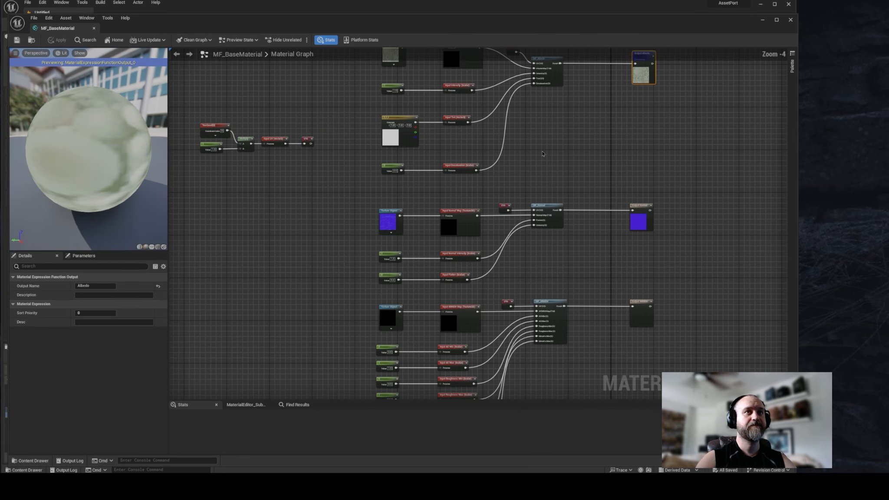
right_click_drag(564, 373, 487, 215)
scroll(458, 191, "up", 2)
right_click_drag(568, 217, 586, 227)
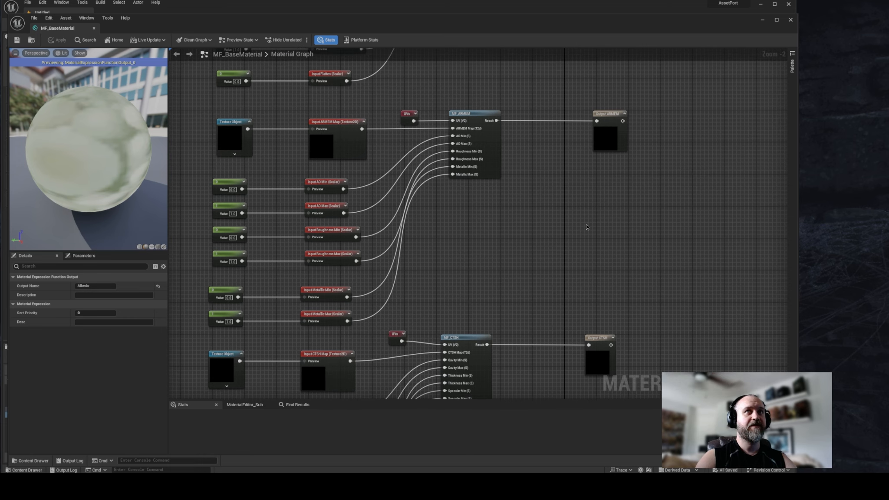
right_click_drag(493, 229, 509, 216)
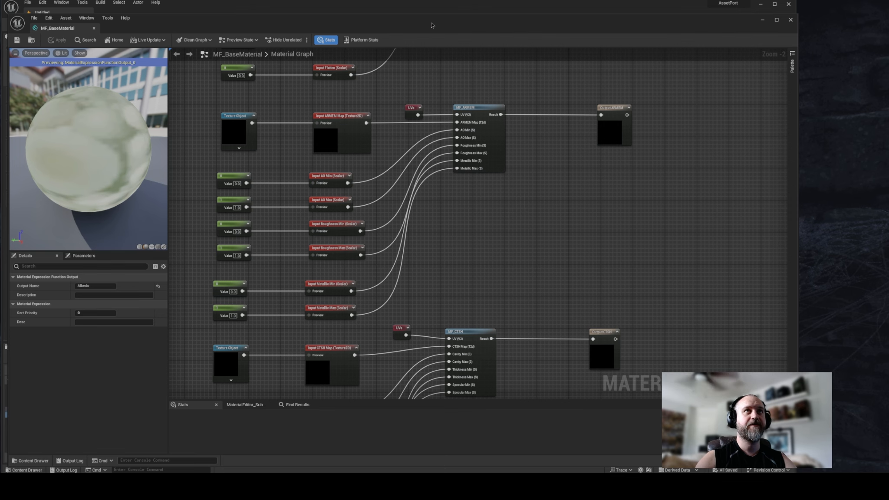
left_click_drag(432, 25, 651, 31)
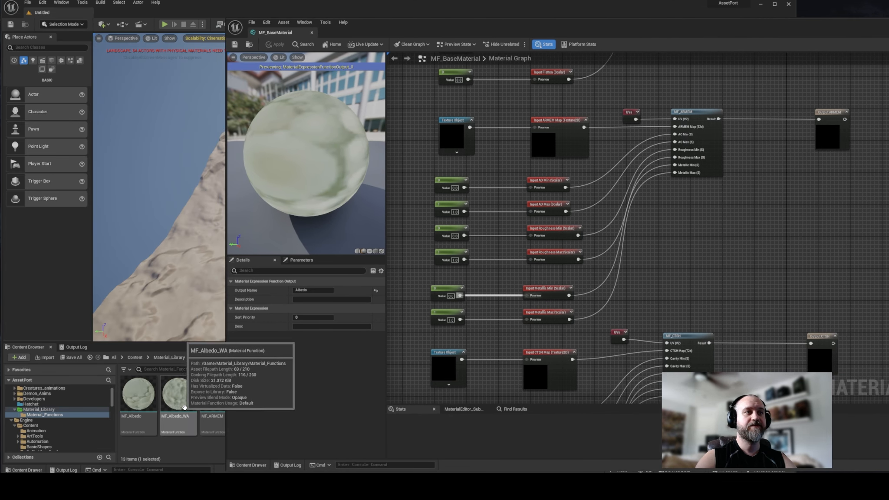
left_click_drag(176, 401, 680, 192)
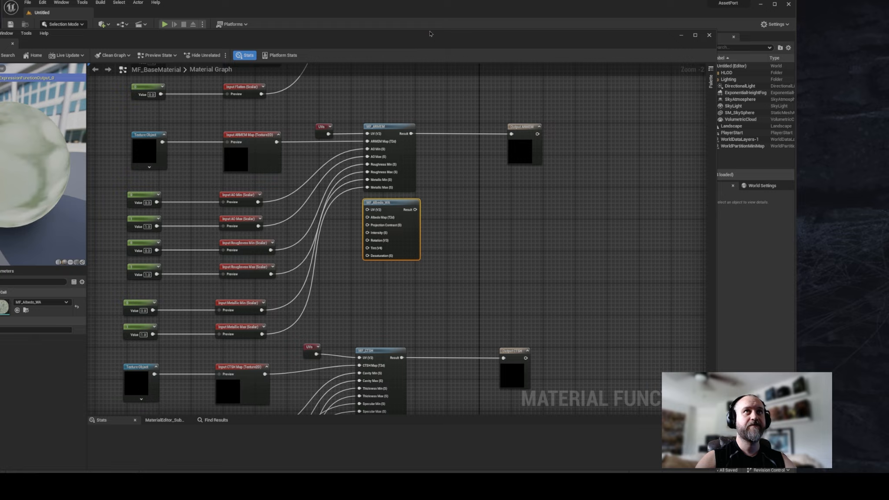
Step: Shift the material function window to uncover more assets and add an MF_Normal_WA call to the graph
left_click_drag(418, 45, 861, 35)
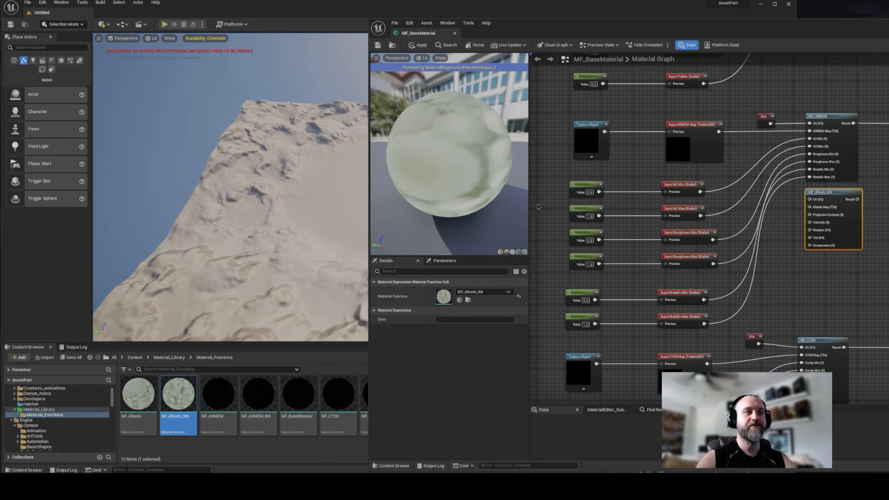
left_click_drag(658, 38, 672, 26)
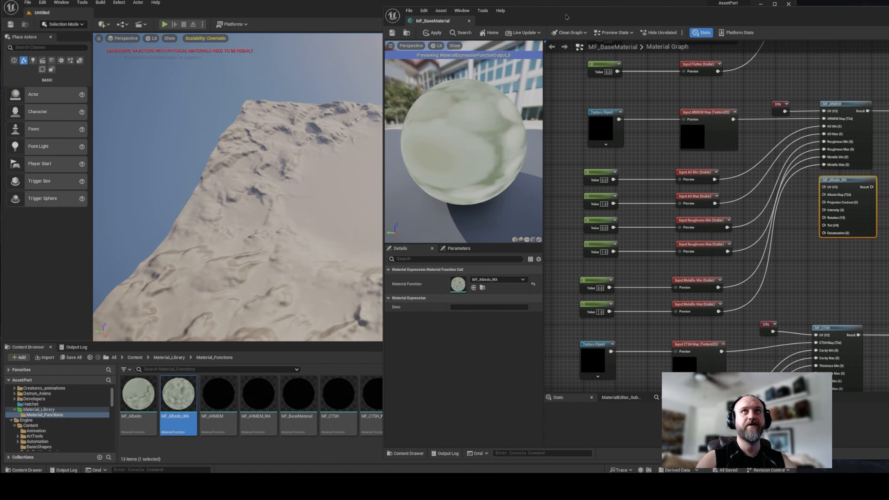
left_click_drag(567, 17, 691, 30)
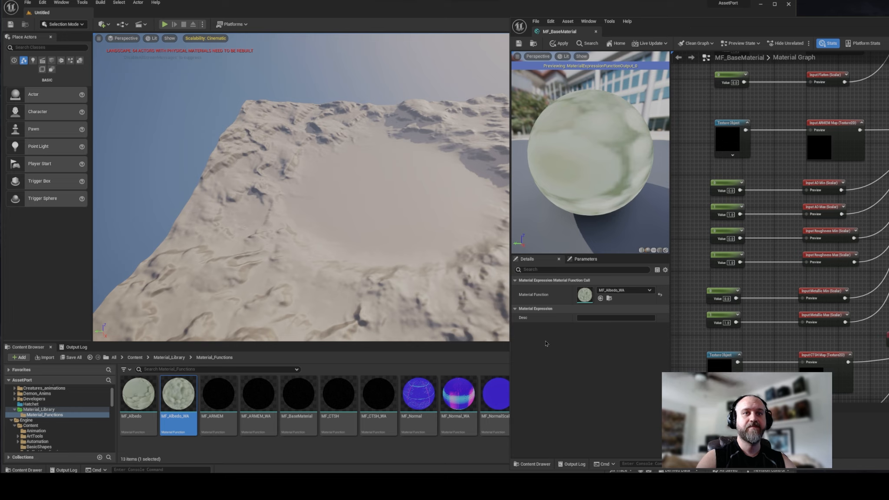
scroll(886, 151, "up", 2)
left_click(467, 392)
left_click(601, 298)
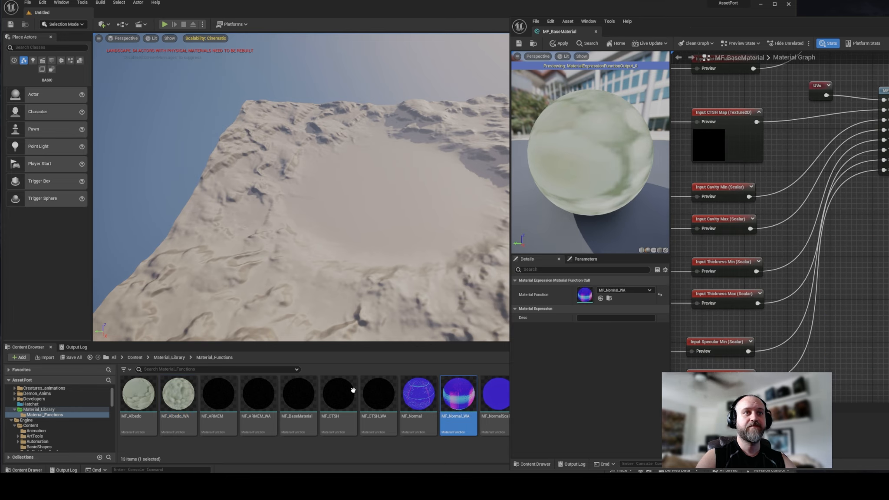
Step: Add MF_ARMEM_WA and MF_CTSH_WA function calls to the MF_BaseMaterial graph
scroll(885, 151, "down", 2)
right_click_drag(888, 377, 833, 256)
scroll(885, 217, "down", 5)
scroll(886, 217, "up", 4)
right_click_drag(868, 217, 853, 235)
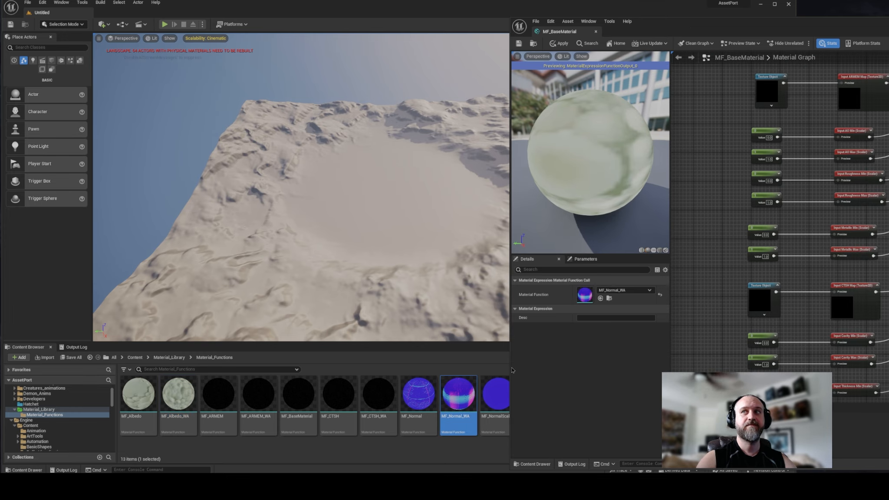
left_click_drag(379, 397, 608, 295)
Step: Align the world-aligned function nodes beneath their matching MF_Albedo, MF_Normal, MF_ARMEM and MF_CTSH nodes
right_click_drag(847, 152, 800, 348)
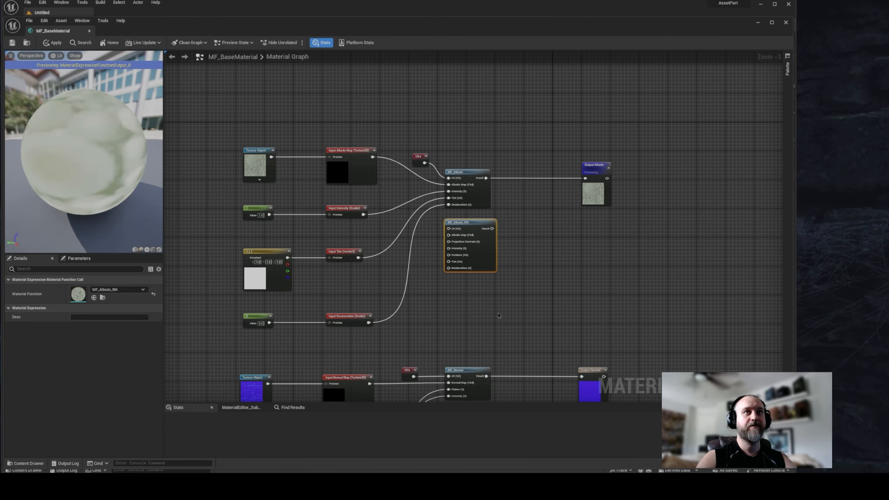
right_click_drag(499, 315, 487, 122)
left_click(457, 220)
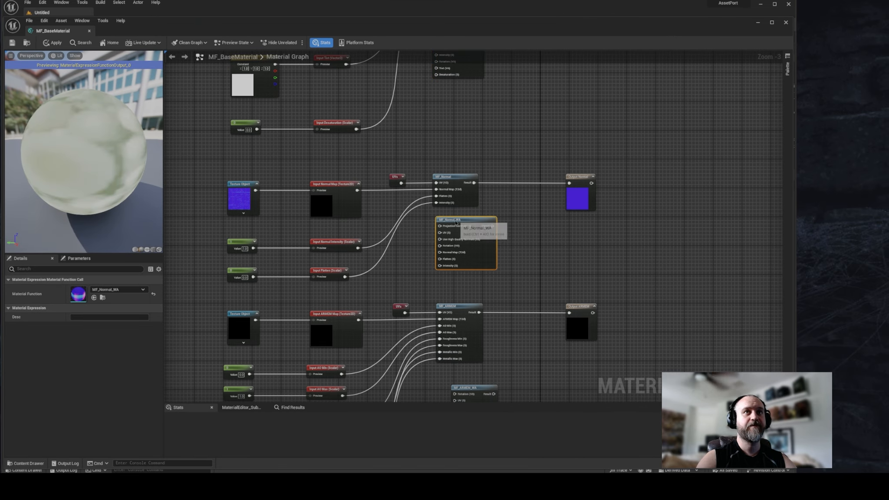
right_click_drag(500, 343, 476, 169)
left_click(439, 199)
right_click_drag(462, 310, 483, 250)
left_click(454, 338)
left_click(499, 261)
right_click_drag(517, 312, 542, 314)
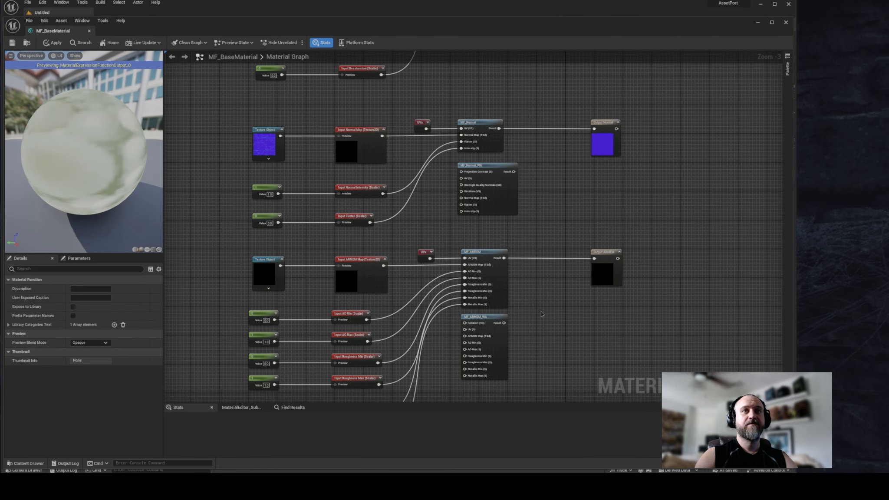
Step: Compare the UV input types of the world-aligned function nodes with the shared TexCoord-to-UVs chain in the graph
right_click_drag(540, 232, 547, 269)
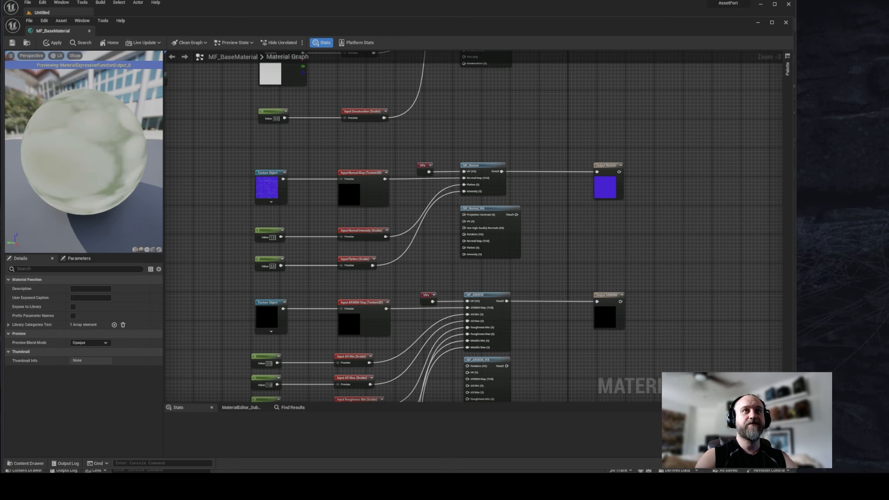
scroll(458, 224, "up", 3)
right_click_drag(464, 222, 495, 265)
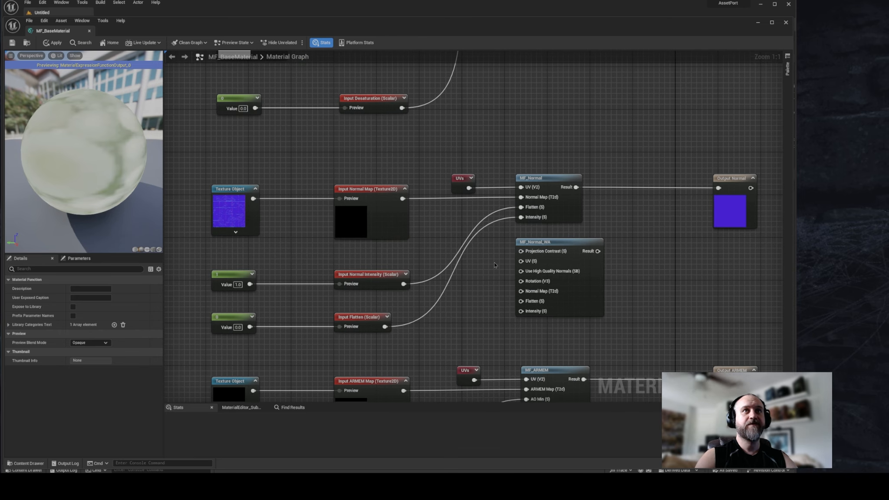
right_click_drag(428, 157, 465, 154)
right_click_drag(489, 223, 544, 256)
scroll(544, 257, "down", 2)
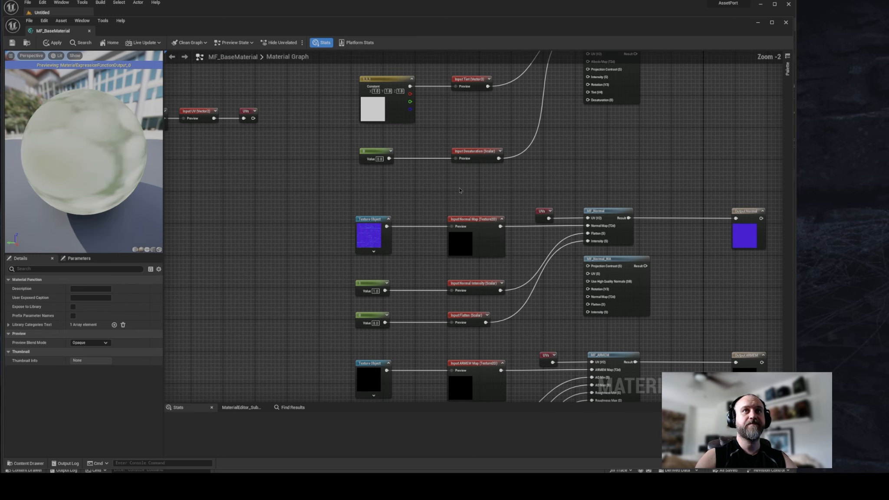
right_click_drag(230, 175, 433, 257)
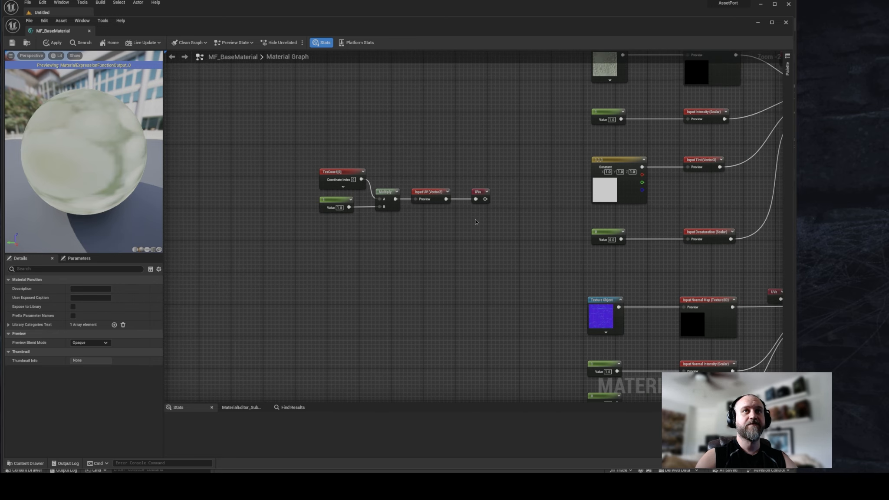
right_click_drag(483, 219, 507, 217)
scroll(454, 230, "up", 1)
right_click_drag(469, 239, 483, 261)
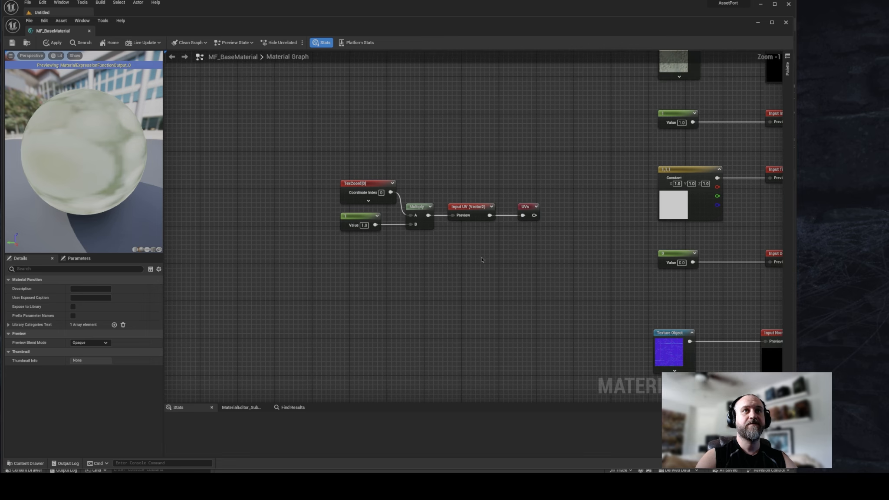
scroll(476, 252, "down", 1)
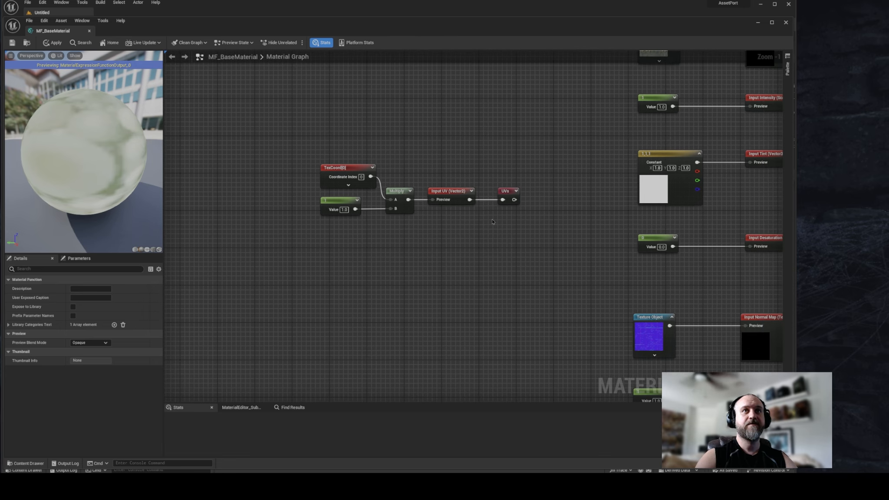
Step: Open MF_Albedo_WA, change its UV input type to Function Input Scalar, then save and close the function
right_click_drag(454, 228, 285, 152)
right_click_drag(356, 212, 336, 284)
right_click_drag(570, 229, 394, 224)
scroll(520, 152, "up", 2)
right_click_drag(520, 152, 523, 166)
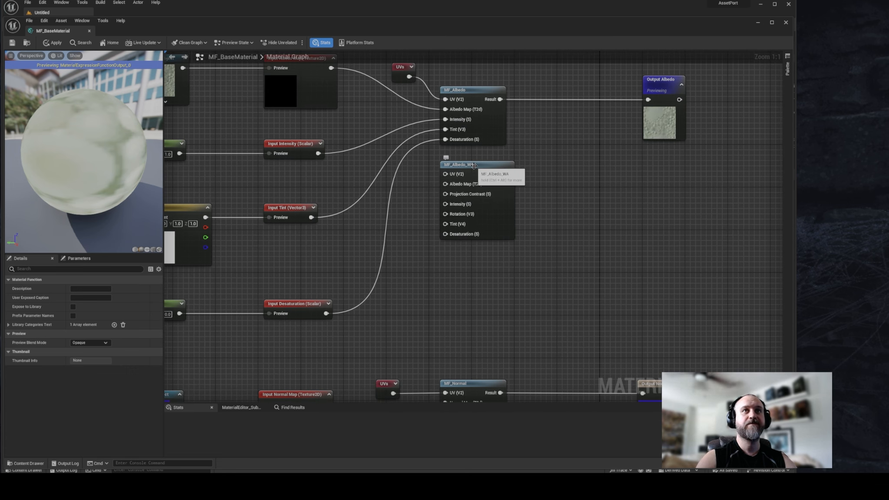
left_click(478, 165)
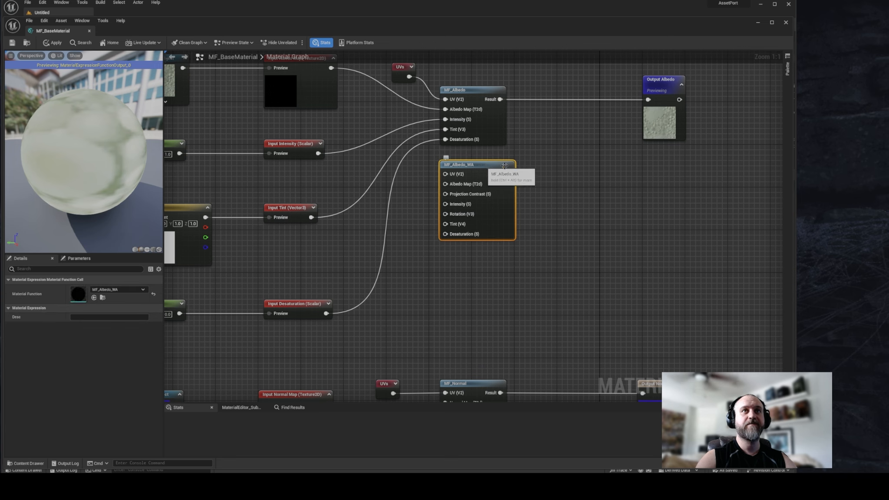
double_click(478, 165)
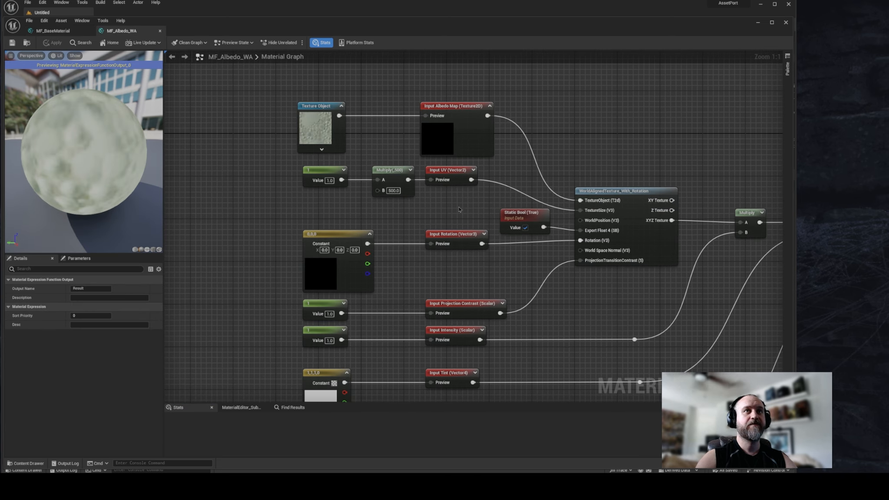
left_click(451, 174)
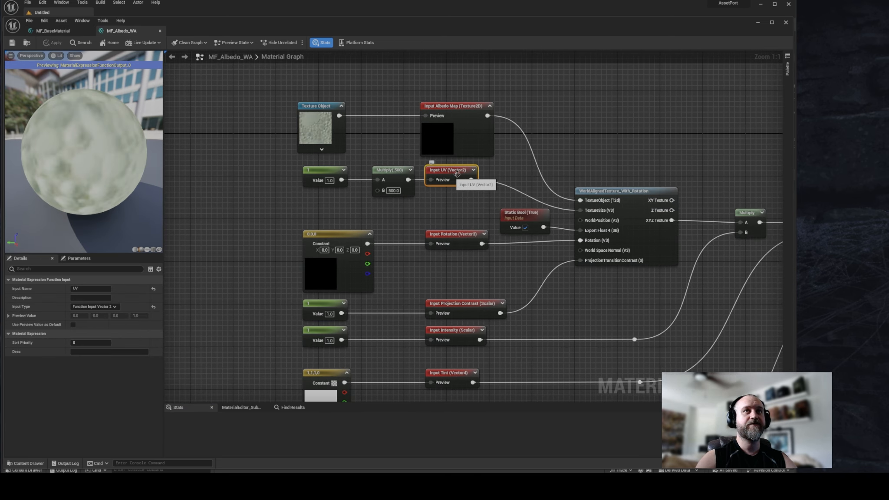
left_click(104, 307)
left_click(104, 313)
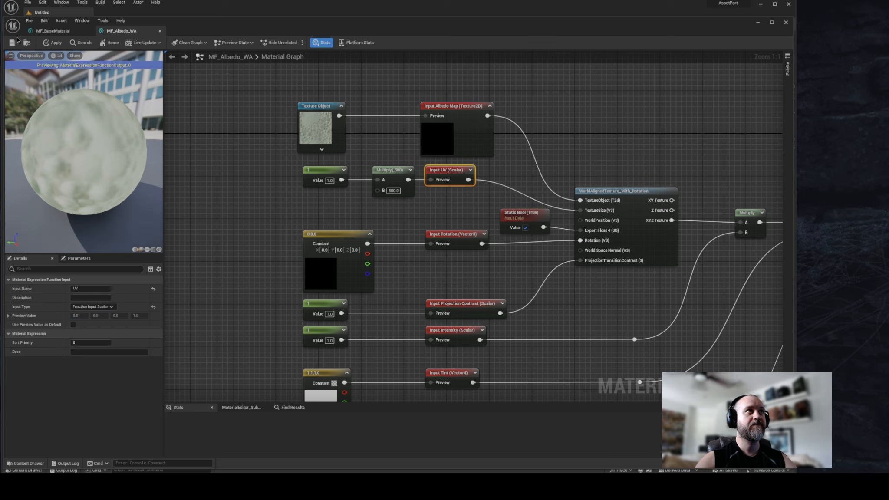
left_click(160, 31)
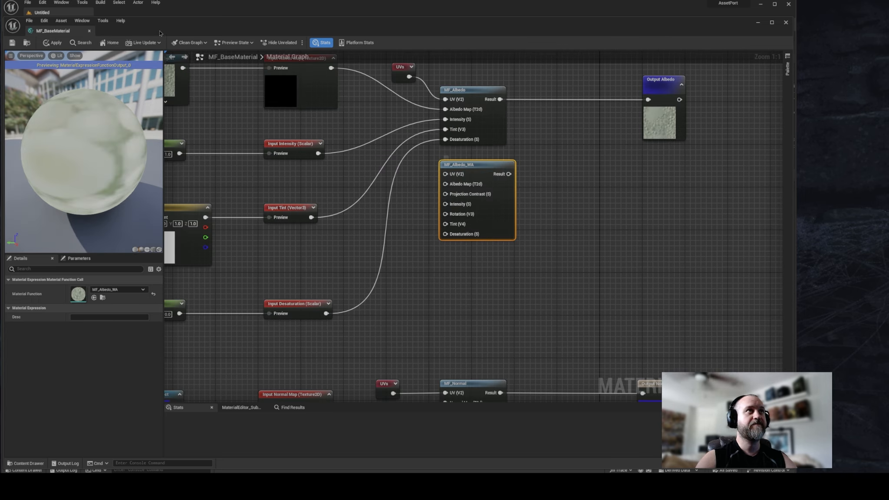
Step: Remove the outdated MF_Albedo_WA call from MF_BaseMaterial and move the window aside to uncover the function assets
right_click_drag(412, 154, 446, 160)
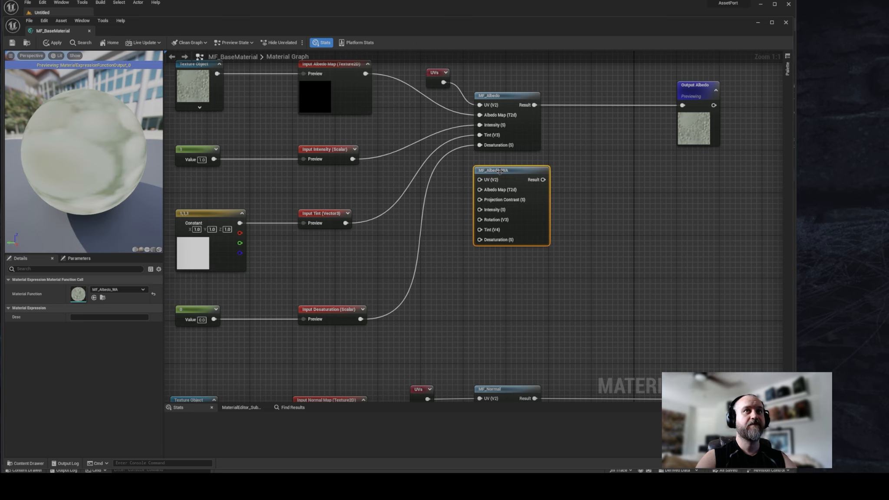
left_click(481, 69)
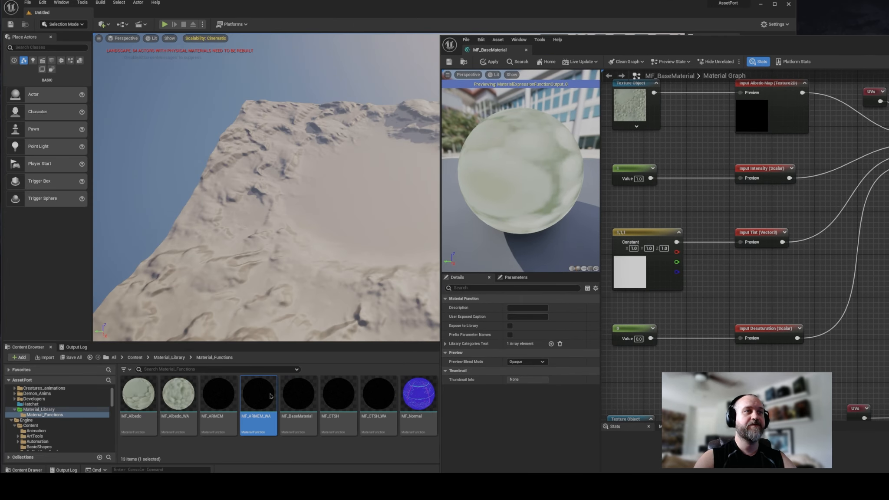
left_click(138, 394)
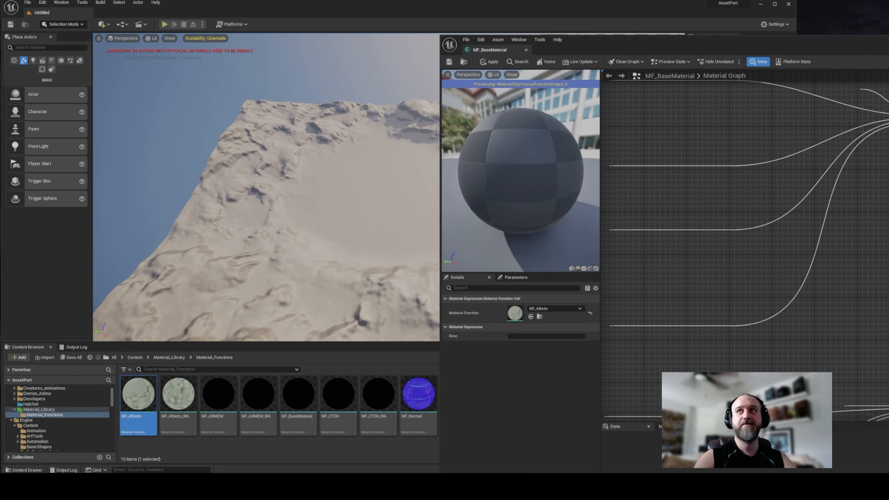
left_click_drag(888, 54, 503, 29)
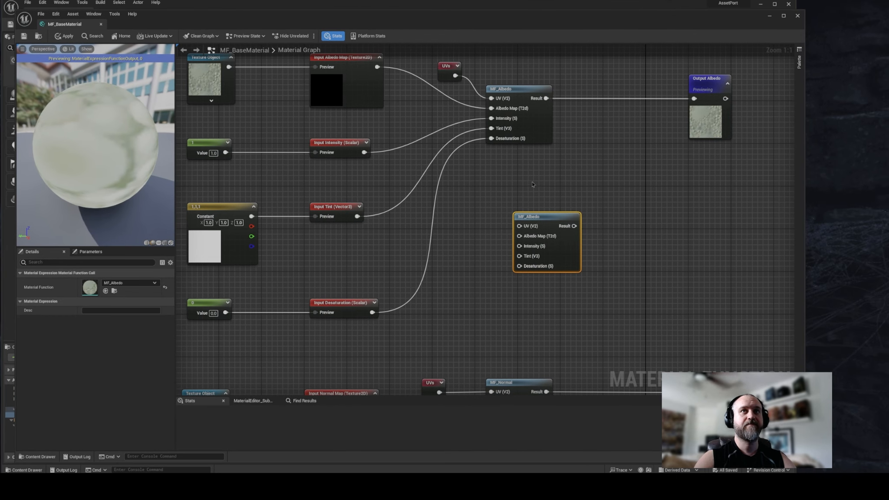
right_click_drag(534, 183, 551, 185)
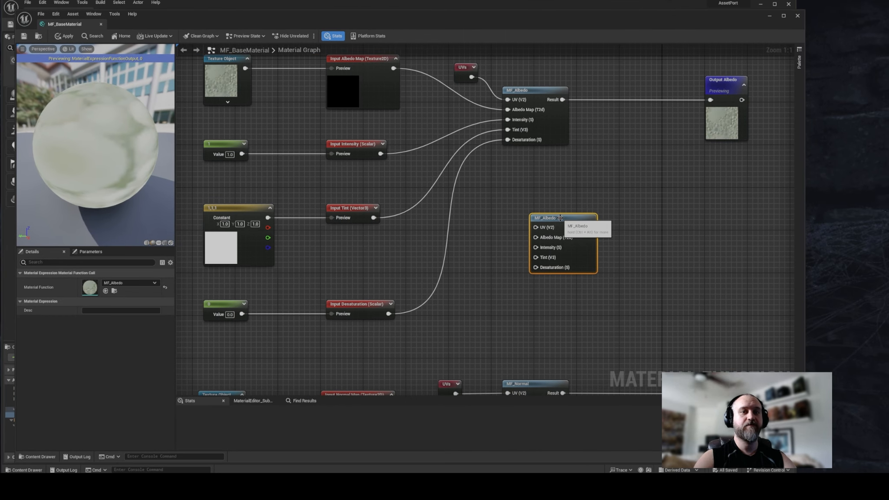
key("Delete")
Step: Add a fresh MF_Albedo_WA call to the MF_BaseMaterial graph and place it directly beneath the MF_Albedo node
left_click_drag(475, 27, 719, 25)
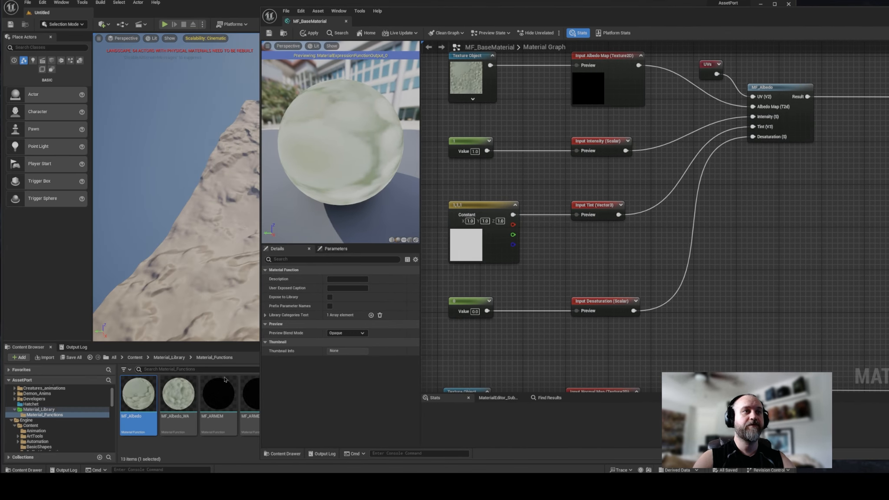
left_click_drag(178, 394, 763, 199)
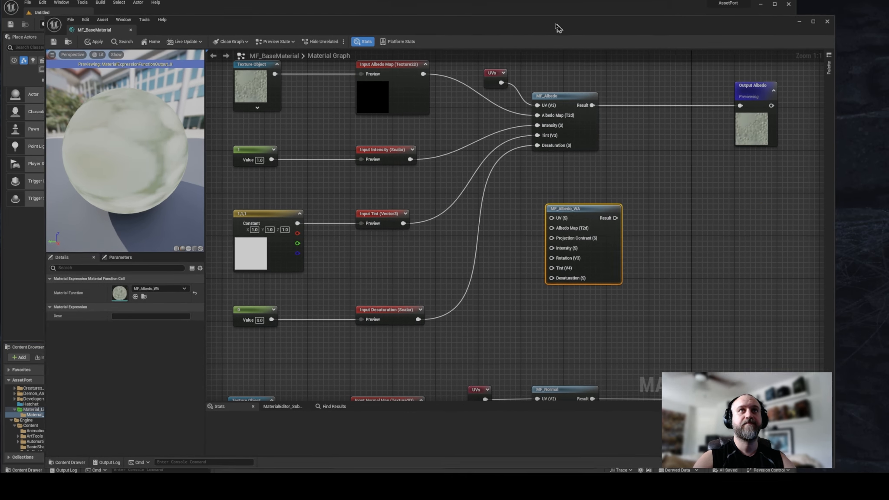
double_click(777, 18)
left_click_drag(581, 219, 577, 192)
right_click_drag(502, 248, 503, 235)
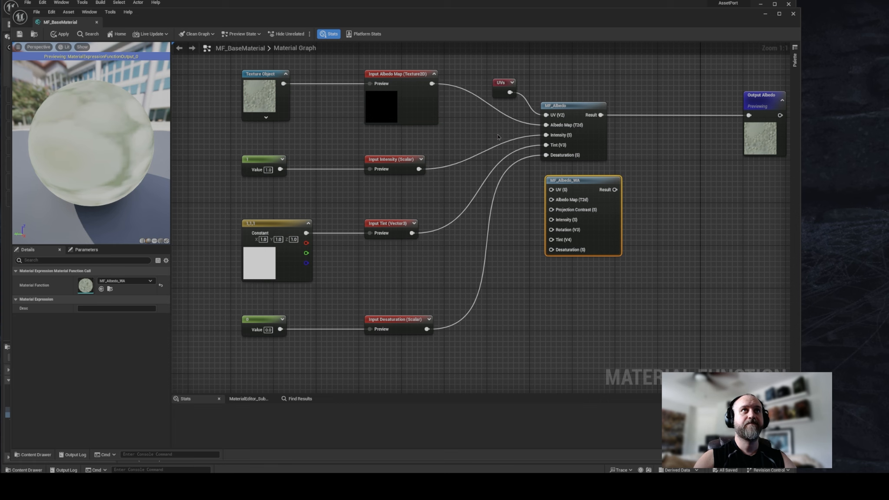
scroll(573, 228, "down", 3)
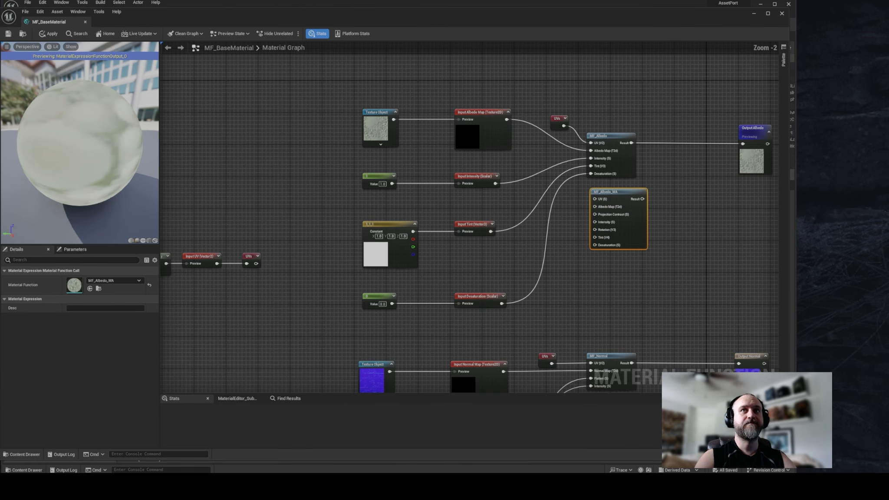
right_click_drag(644, 147, 634, 160)
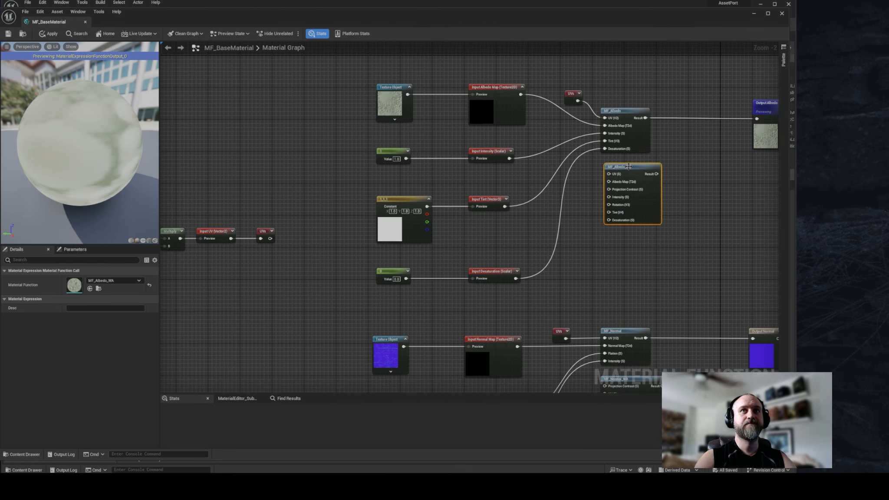
left_click_drag(628, 167, 624, 167)
left_click(539, 235)
Step: Move the UVs reroute node farther away from the Input UV node to open a gap between them
right_click_drag(314, 287, 472, 263)
scroll(472, 263, "up", 1)
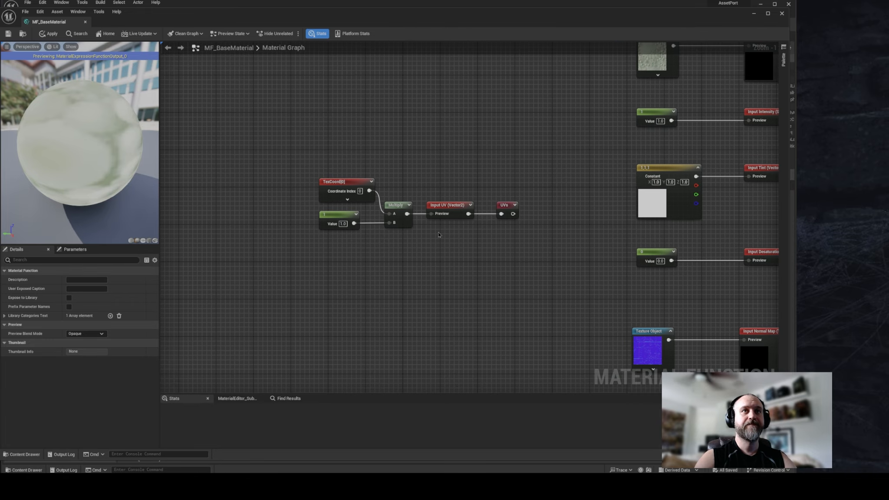
right_click_drag(475, 228, 453, 224)
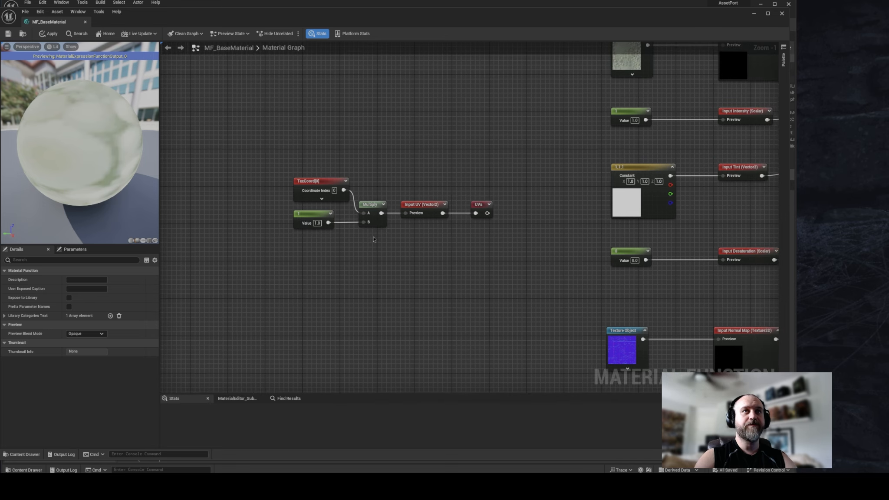
right_click_drag(440, 235, 385, 226)
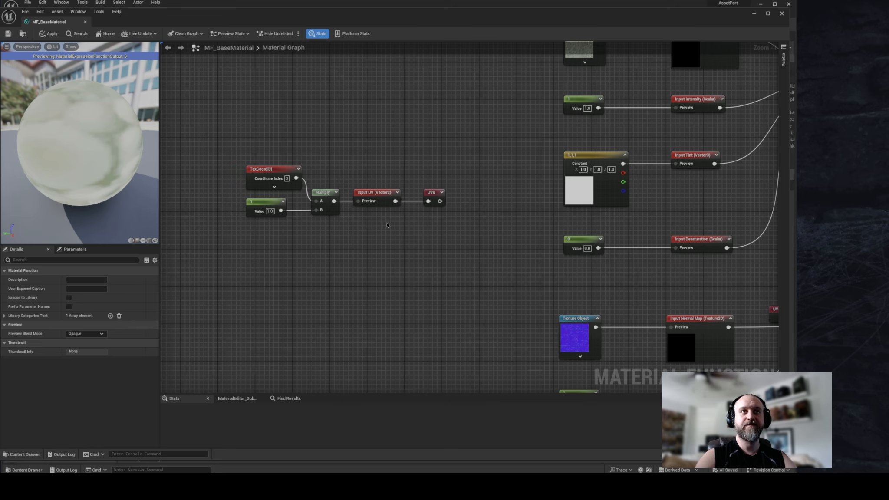
right_click_drag(388, 224, 355, 222)
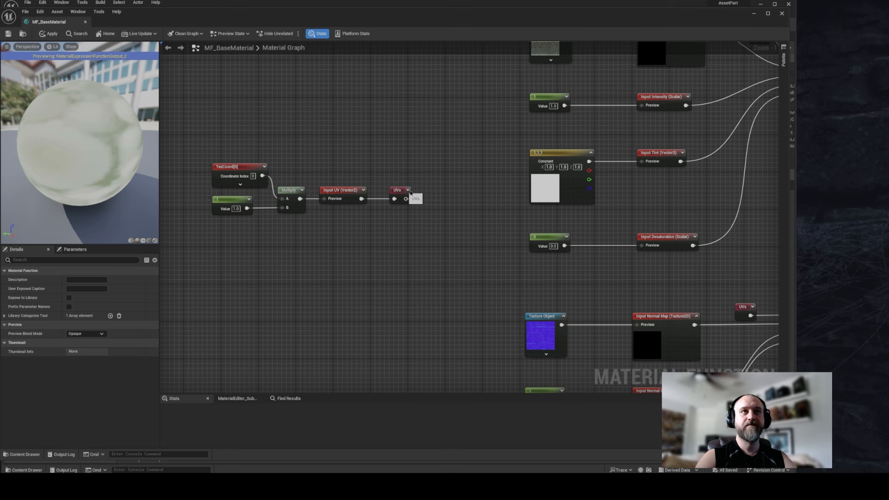
left_click_drag(410, 193, 446, 193)
right_click_drag(383, 229, 338, 229)
left_click_drag(385, 202, 371, 203)
right_click_drag(362, 230, 423, 228)
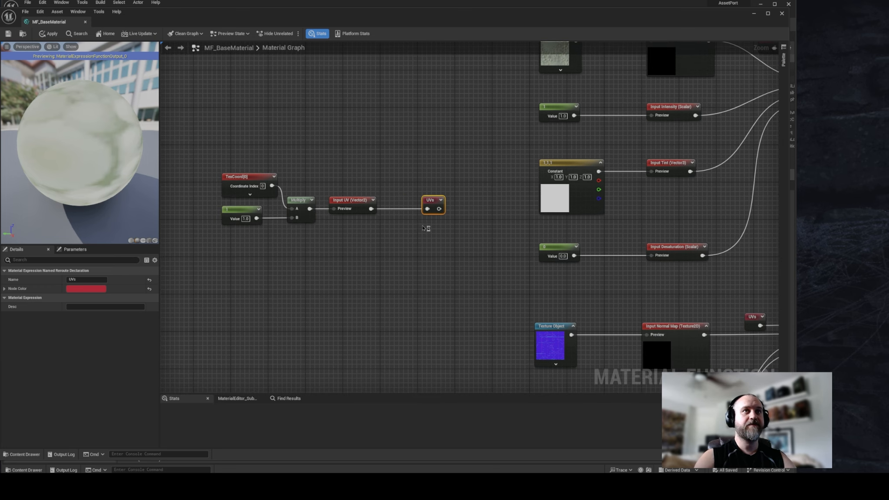
scroll(423, 229, "down", 2)
left_click(469, 237)
Step: Connect the Albedo Map, Intensity, Tint and Desaturation input nodes to the matching inputs of MF_Albedo_WA
right_click_drag(625, 230, 482, 242)
right_click_drag(517, 214, 491, 254)
scroll(214, 211, "up", 3)
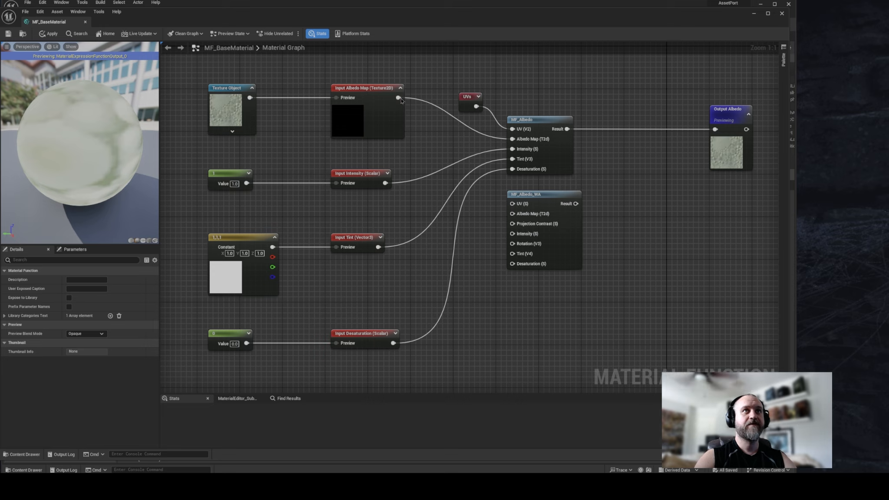
left_click_drag(398, 99, 513, 216)
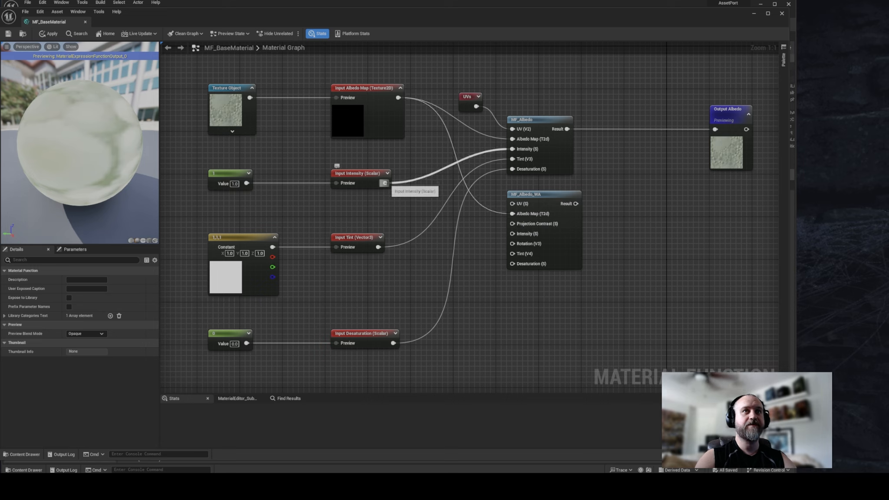
left_click_drag(384, 182, 513, 234)
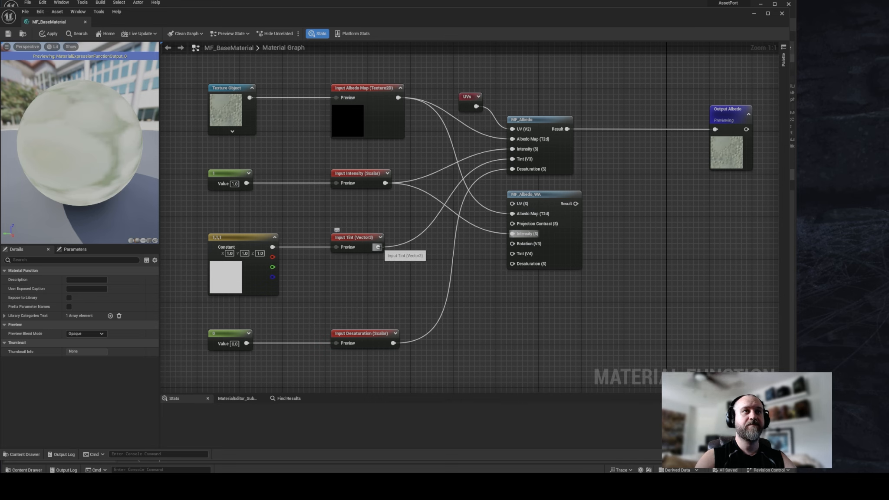
right_click_drag(378, 247, 364, 217)
left_click_drag(364, 217, 498, 223)
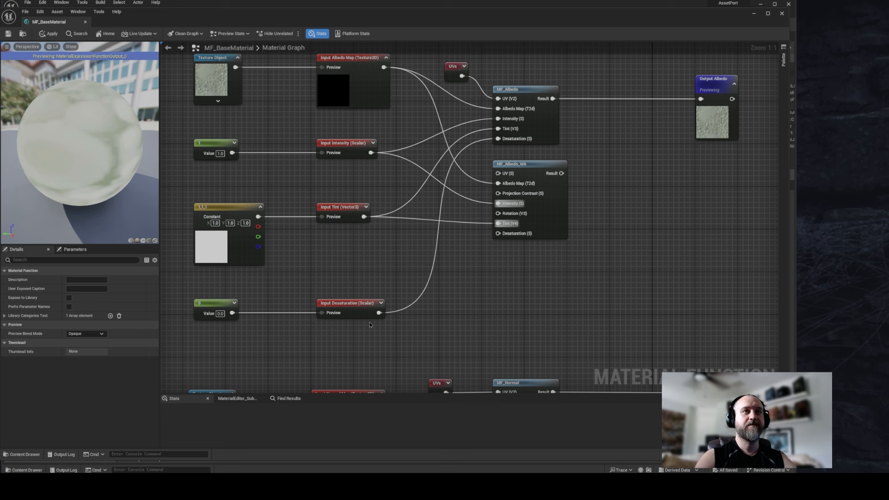
left_click_drag(378, 313, 498, 234)
Step: Connect the Normal Map, Normal Intensity and Flatten input nodes to the Normal Map, Intensity and Flatten inputs of MF_Normal_WA
right_click_drag(483, 301, 472, 39)
left_click_drag(367, 142, 487, 234)
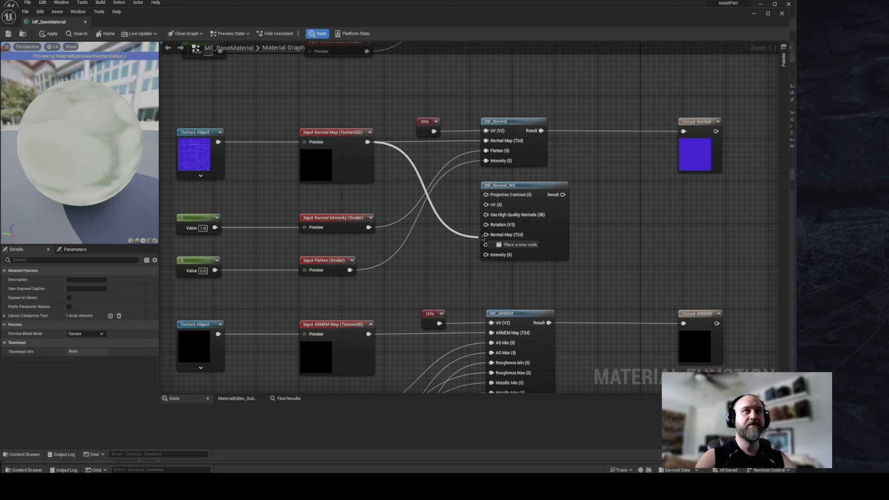
left_click_drag(368, 227, 487, 254)
left_click_drag(348, 270, 486, 245)
Step: Connect the ARMEM Map, AO Min/Max, Roughness Min/Max and Metallic Min/Max input nodes to the matching inputs of MF_ARMEM_WA
right_click_drag(456, 281, 454, 114)
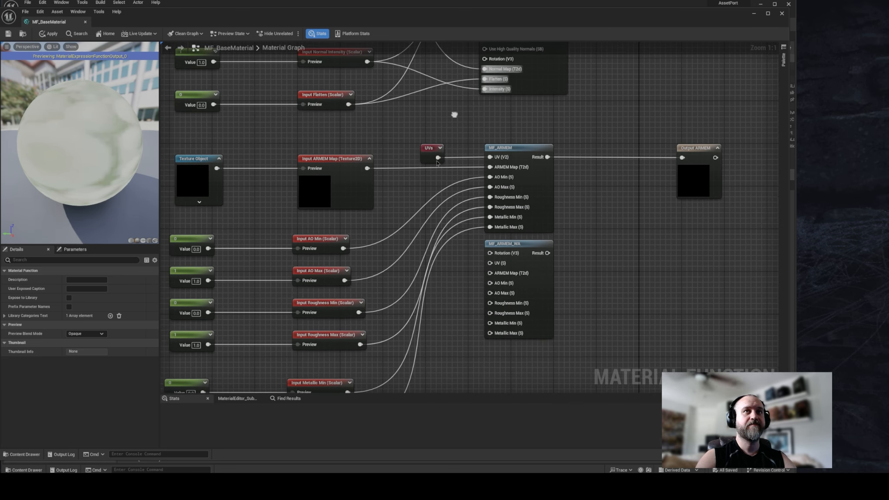
right_click_drag(395, 194, 400, 105)
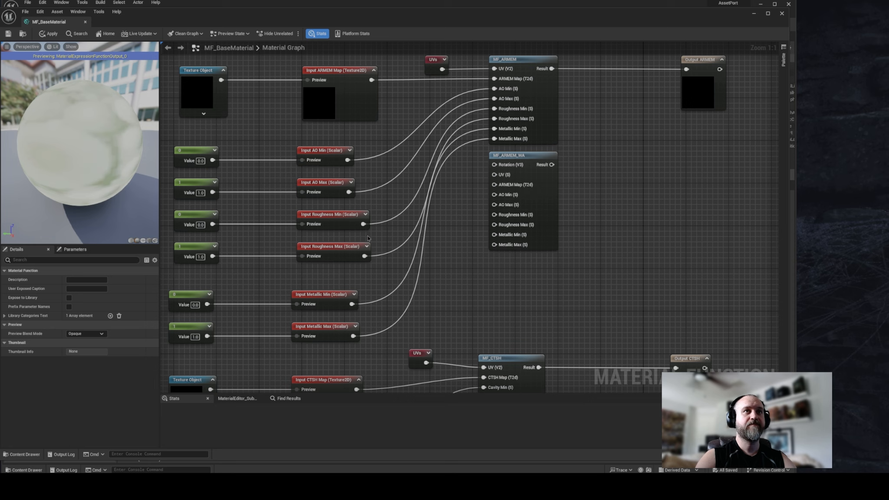
right_click_drag(387, 178, 395, 192)
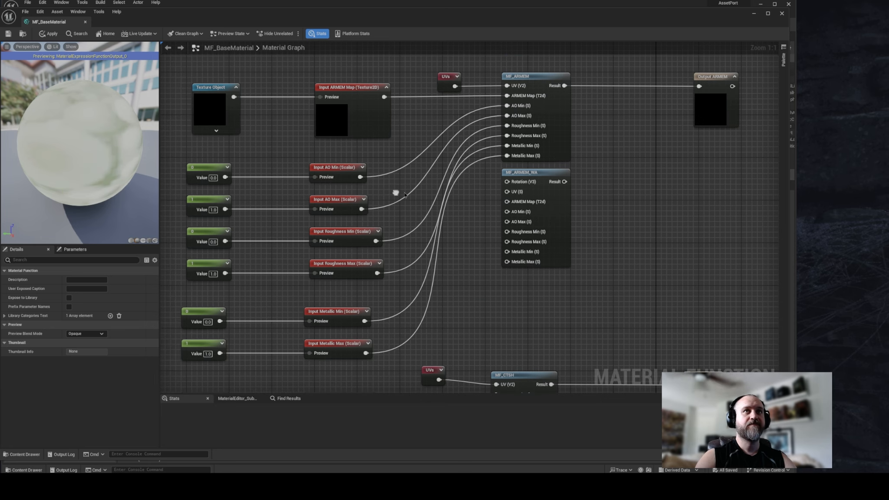
right_click_drag(471, 213, 465, 231)
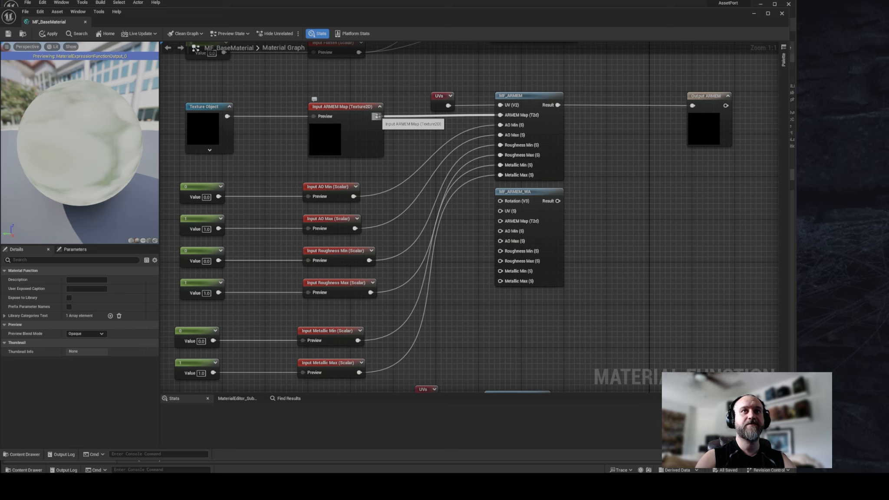
left_click_drag(377, 117, 491, 225)
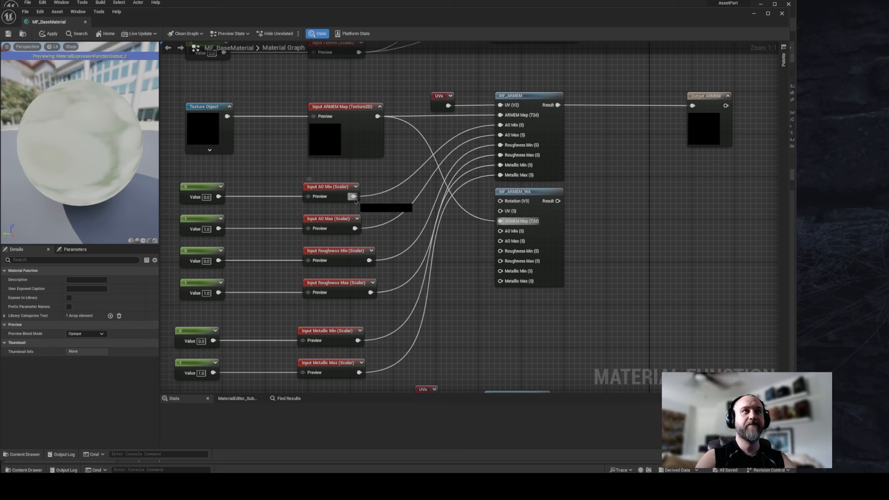
left_click_drag(354, 196, 496, 231)
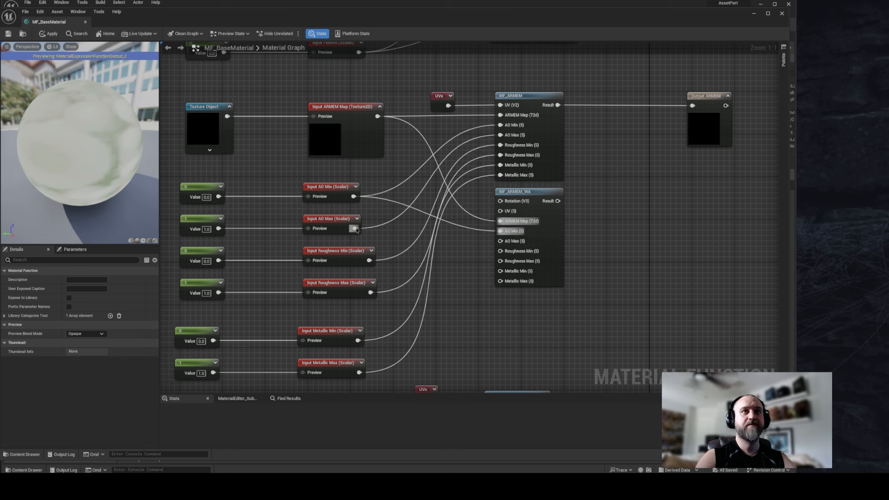
left_click_drag(355, 228, 500, 241)
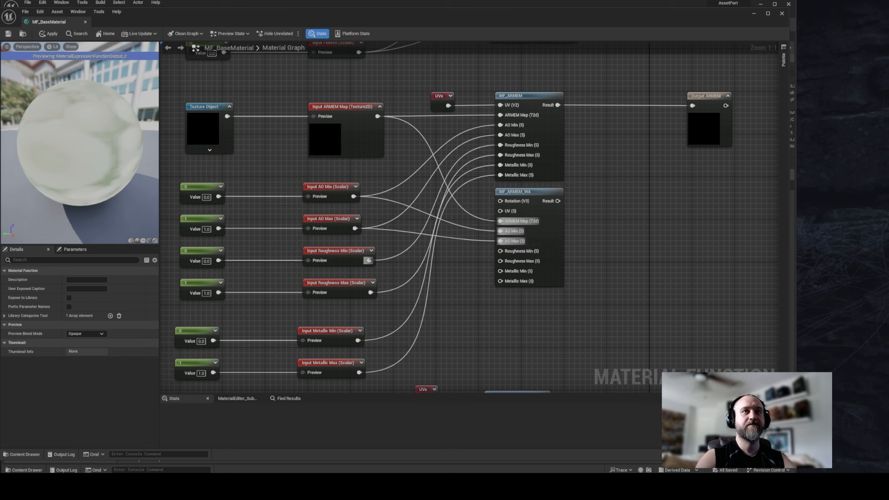
left_click_drag(369, 261, 500, 251)
left_click_drag(371, 292, 500, 261)
left_click_drag(357, 340, 500, 271)
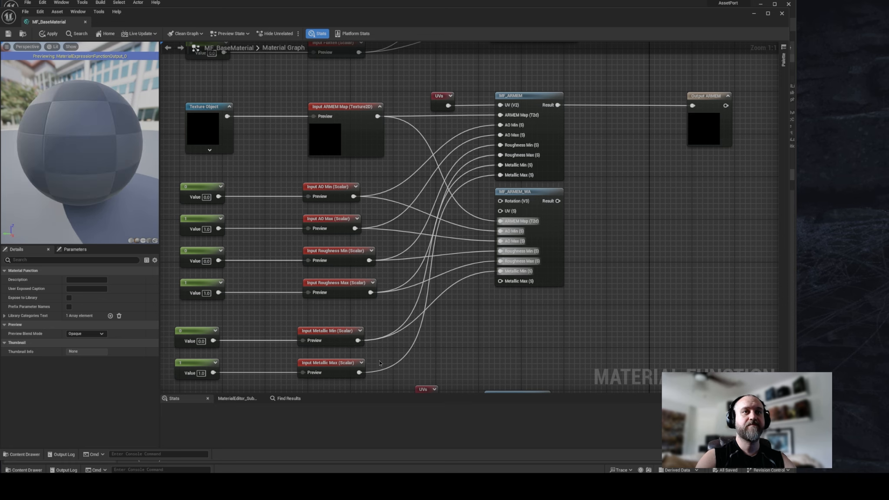
left_click_drag(360, 372, 500, 281)
Step: Align the MF_CTSH_WA node directly beneath the MF_CTSH node
right_click_drag(484, 318, 501, 112)
right_click_drag(492, 276, 482, 193)
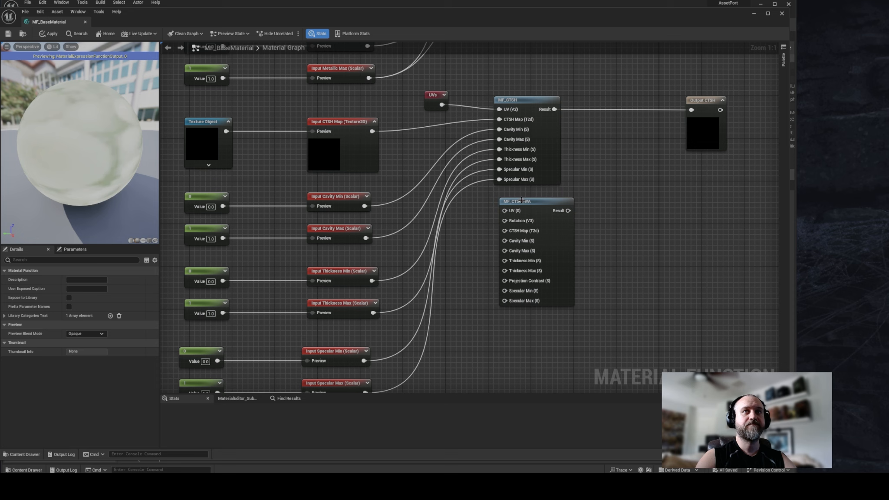
left_click_drag(522, 201, 516, 201)
right_click_drag(486, 208, 494, 184)
left_click(409, 131)
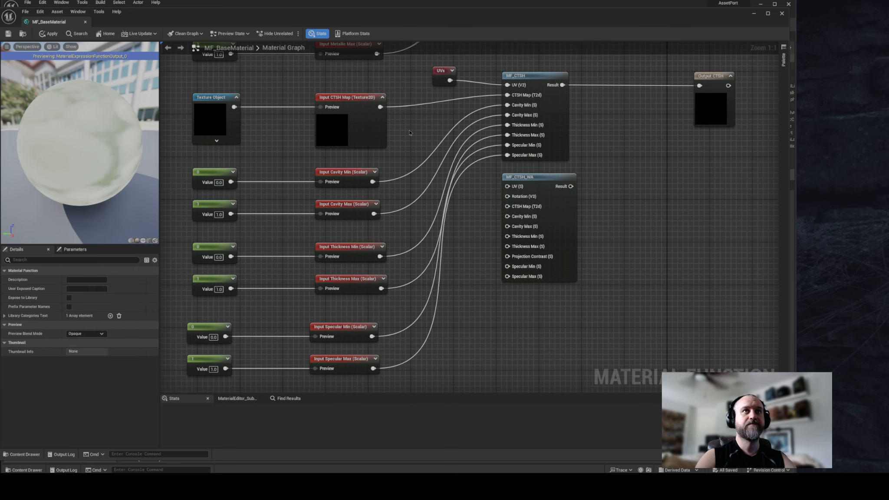
Step: Connect the CTSH Map, Cavity Min/Max, Thickness Min/Max and Specular Min/Max input nodes to the matching inputs of MF_CTSH_WA
right_click_drag(409, 133, 414, 161)
left_click_drag(385, 135, 495, 244)
left_click_drag(377, 210, 512, 245)
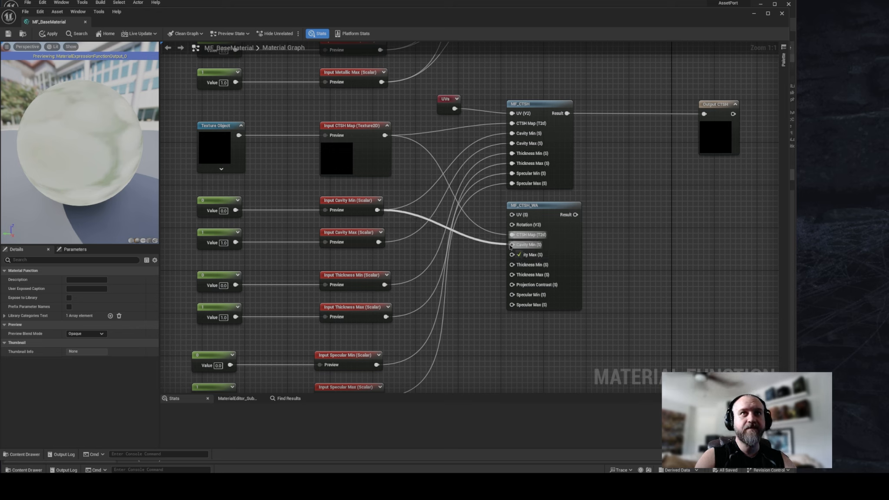
left_click_drag(379, 242, 512, 255)
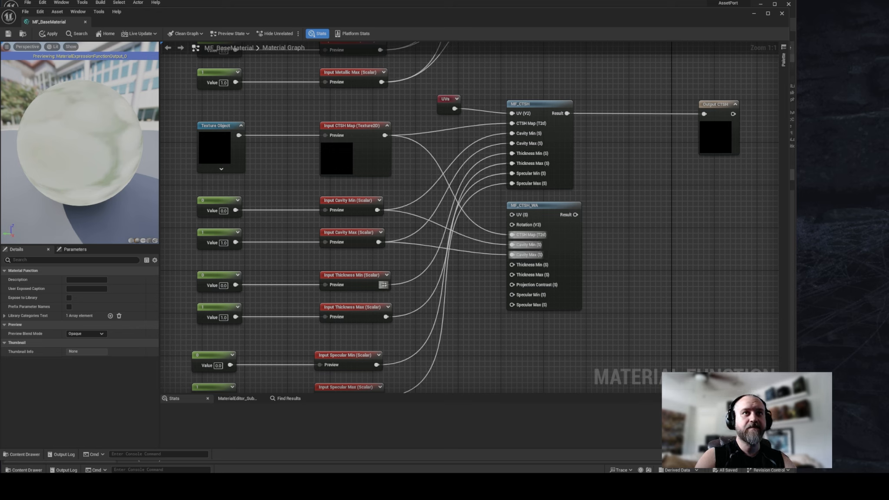
left_click_drag(385, 285, 513, 265)
left_click_drag(386, 317, 513, 275)
right_click_drag(482, 306, 482, 230)
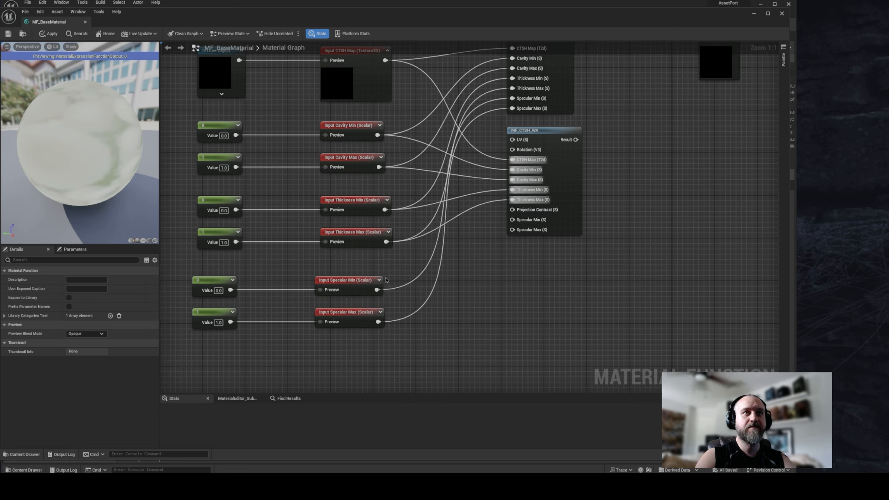
left_click_drag(377, 289, 508, 233)
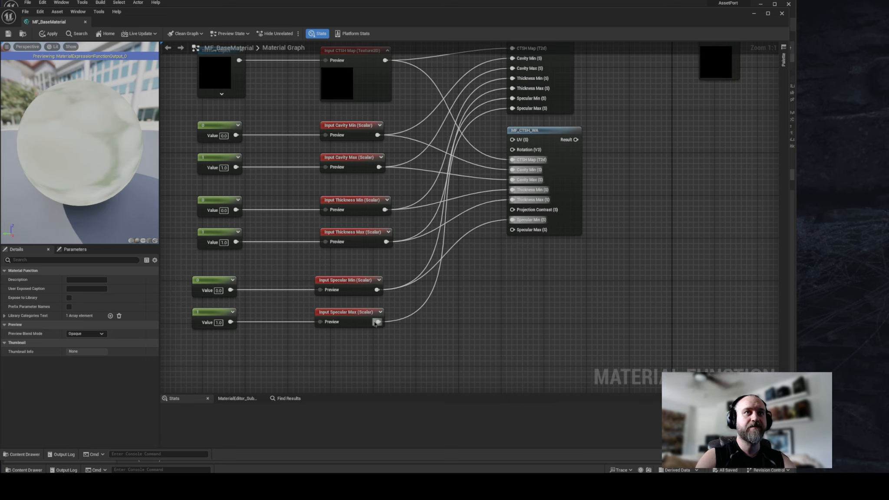
left_click_drag(379, 321, 512, 231)
Step: Move the UVs reroute node farther from the Input UV node to make room for additional nodes
scroll(629, 165, "down", 1)
right_click_drag(629, 165, 494, 228)
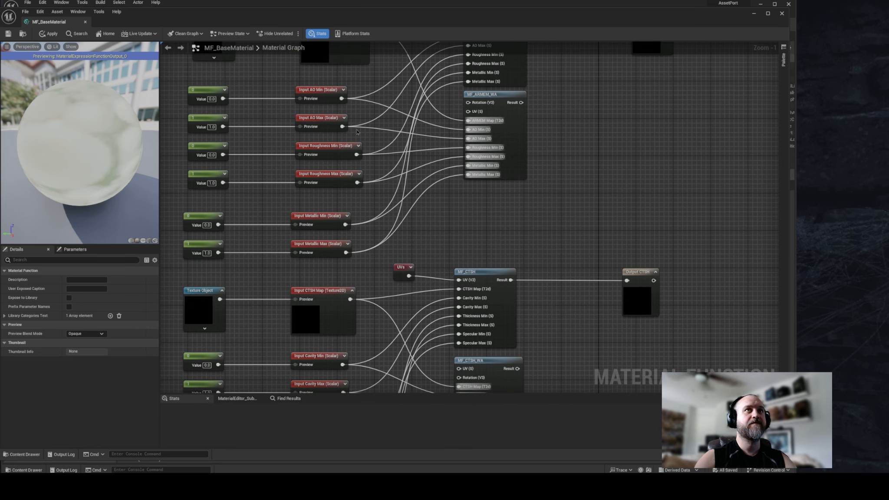
right_click_drag(358, 131, 464, 230)
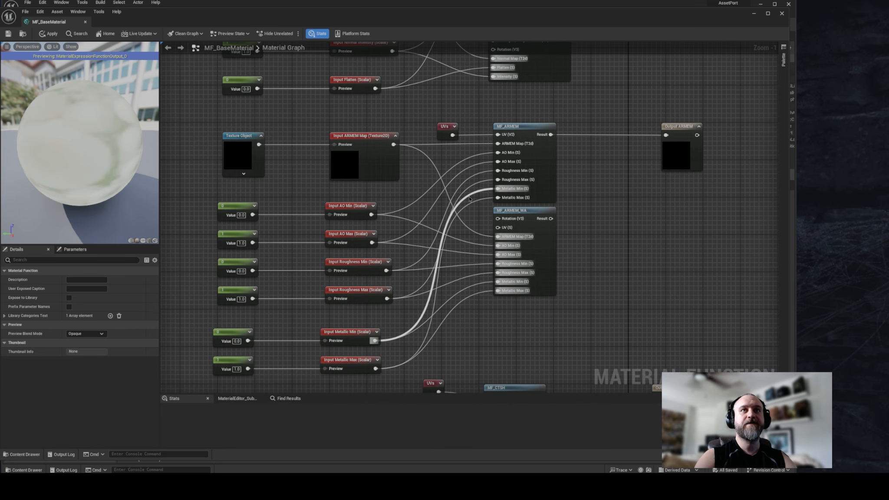
right_click_drag(440, 146, 803, 286)
right_click_drag(499, 231, 362, 368)
scroll(229, 126, "down", 2)
scroll(282, 157, "down", 1)
scroll(365, 242, "up", 4)
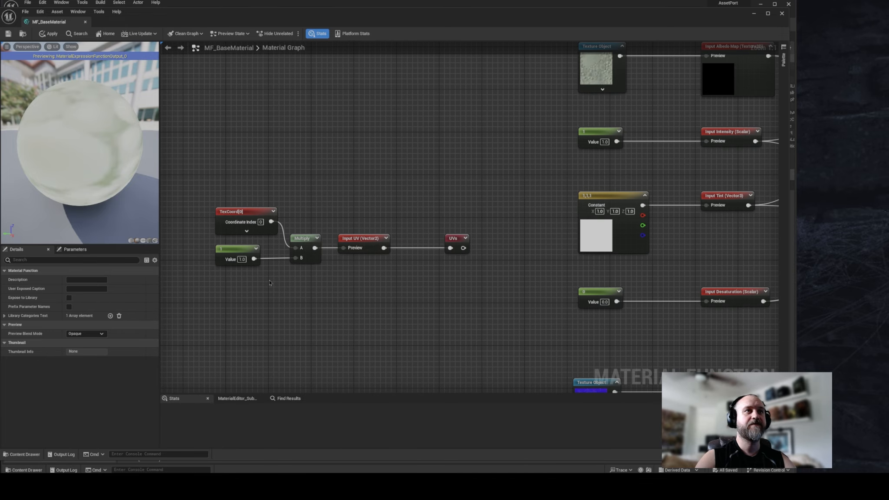
right_click_drag(269, 282, 283, 267)
left_click_drag(471, 222, 498, 222)
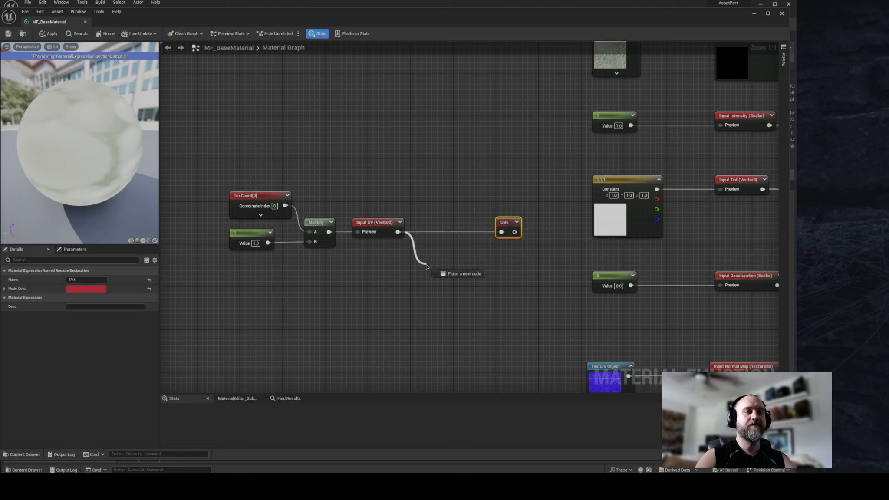
Step: Add a ComponentMask node fed by the Input UV output and limit it to the R channel
left_click_drag(427, 266, 427, 267)
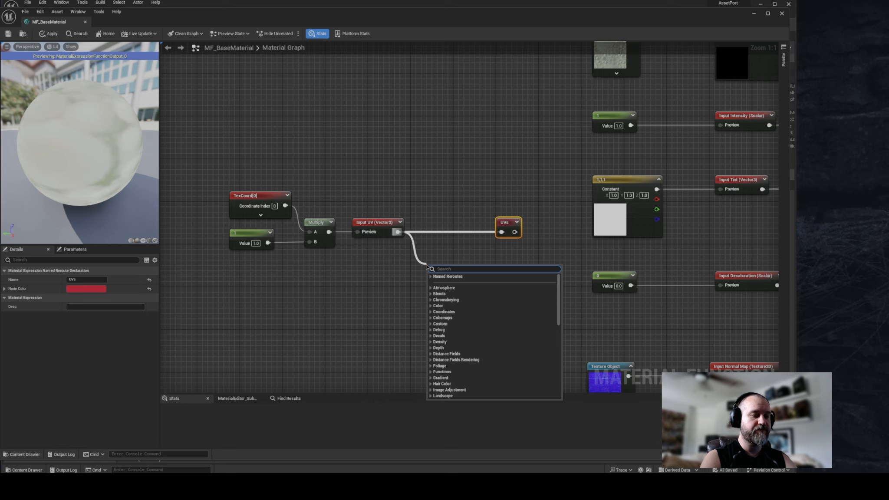
type("ma")
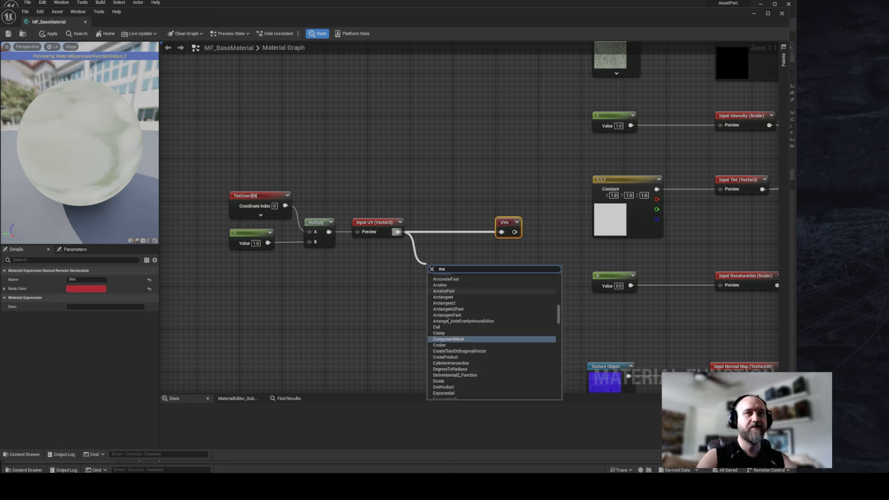
left_click(450, 339)
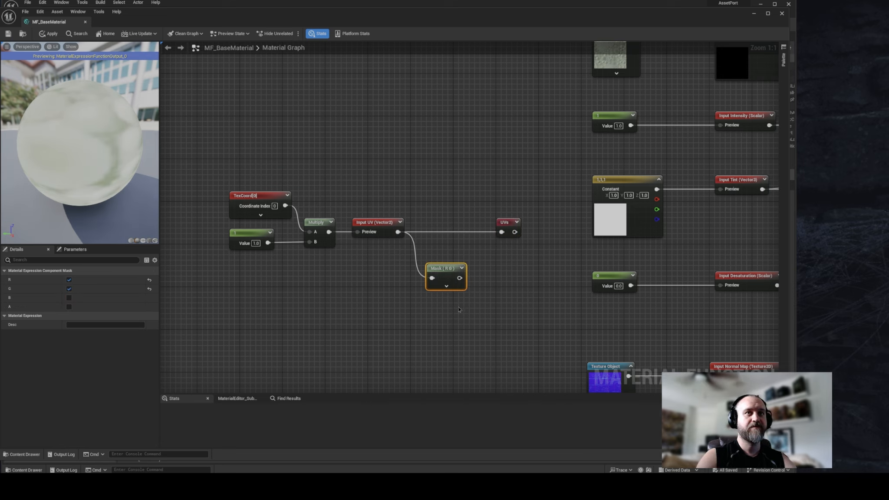
left_click(68, 289)
Step: Place the R mask node just below the wire between the Input UV and UVs nodes, close to Input UV
right_click_drag(448, 262, 358, 264)
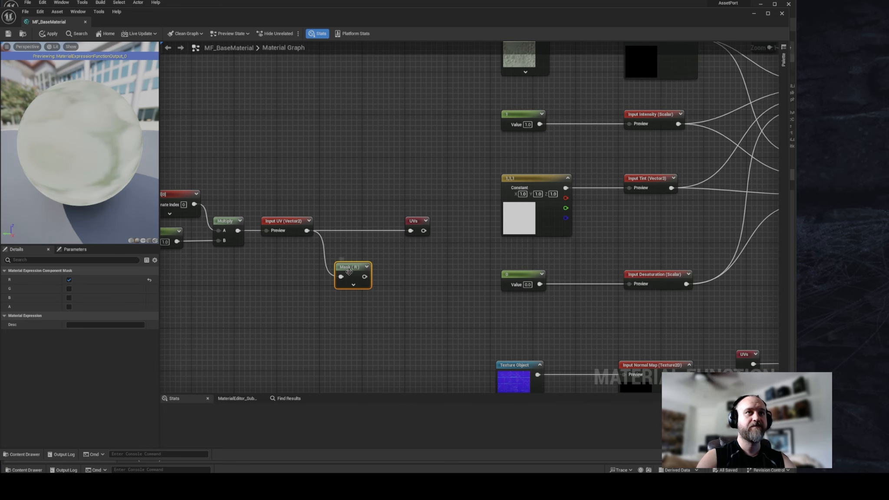
left_click_drag(347, 269, 346, 255)
right_click_drag(399, 238, 417, 240)
left_click_drag(369, 259, 363, 254)
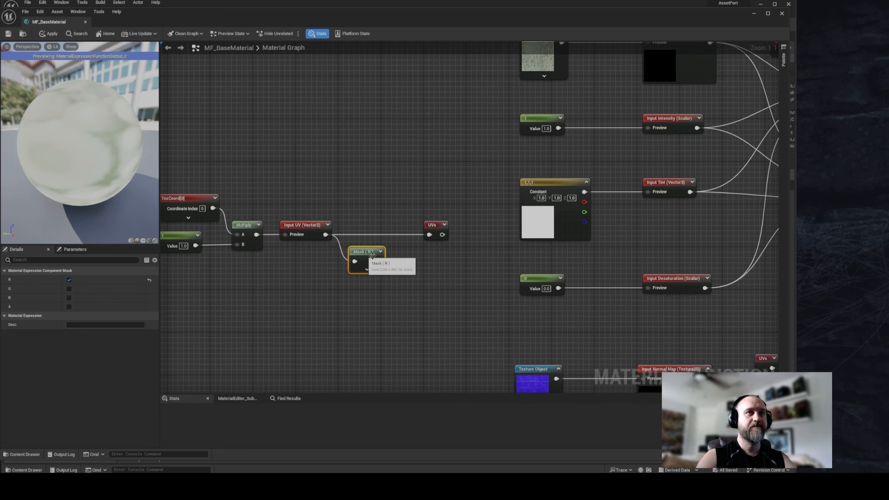
left_click(403, 276)
right_click_drag(403, 258, 391, 242)
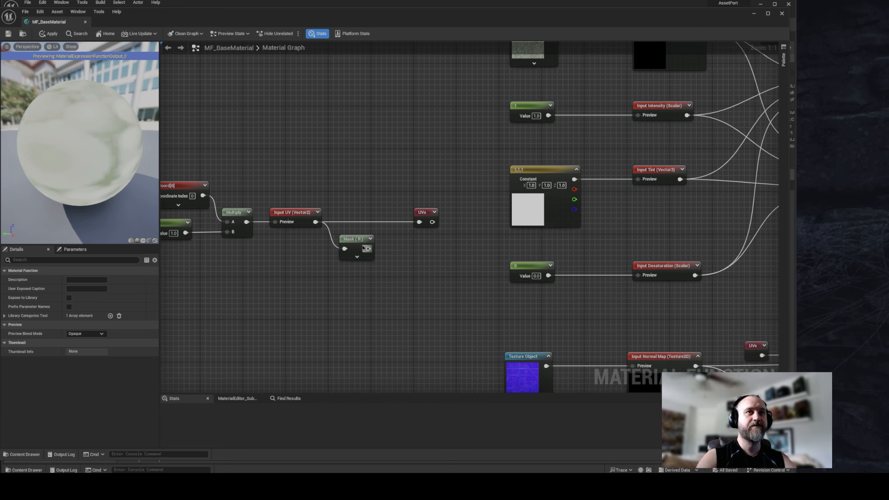
left_click_drag(358, 247, 346, 251)
right_click_drag(388, 279, 364, 270)
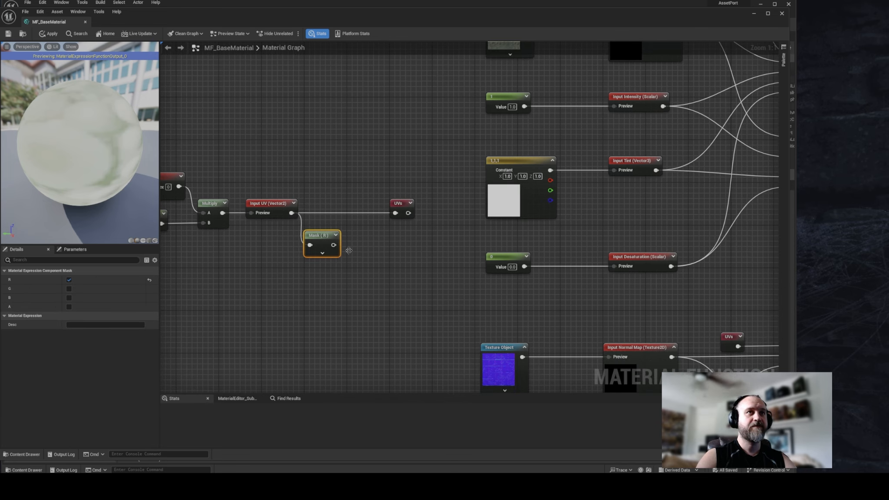
left_click_drag(333, 245, 370, 247)
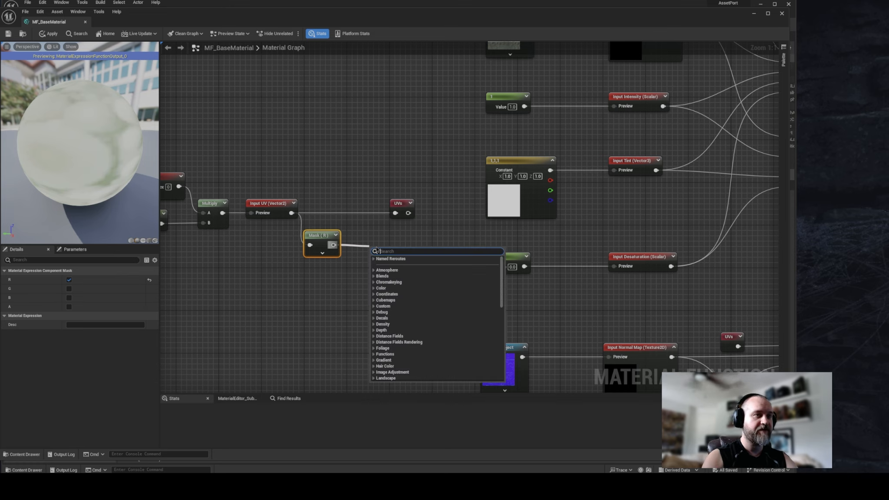
type("mul")
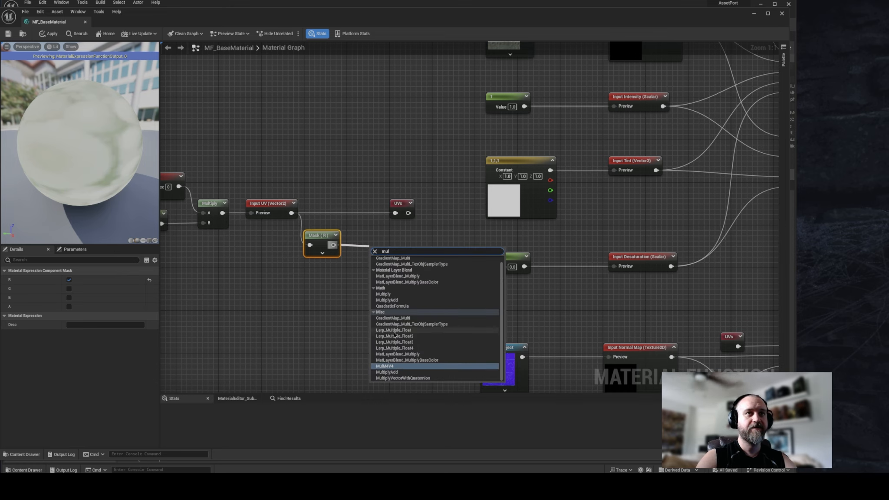
left_click(352, 273)
Step: Add a Multiply node beside the R mask, feed the mask into A and set B to 500
key("m")
left_click(360, 252)
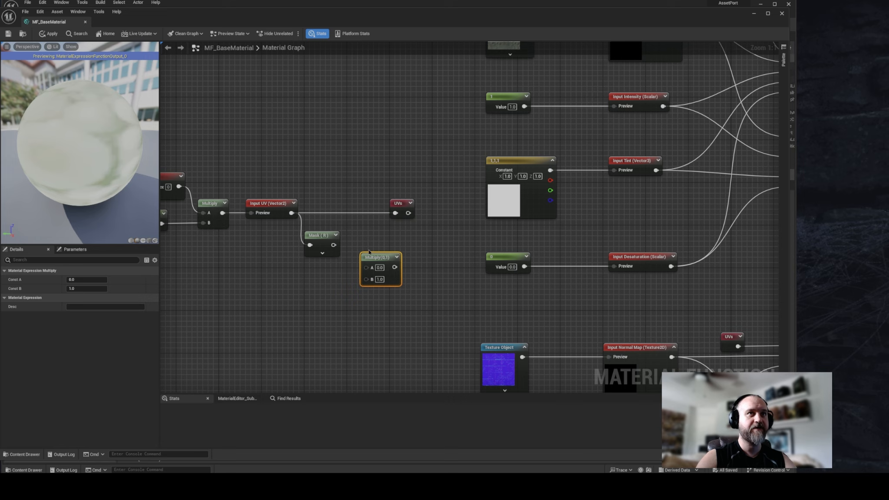
mouse_move(367, 255)
left_mouse_down()
mouse_move(370, 245)
mouse_move(368, 256)
left_mouse_up()
left_click(383, 268)
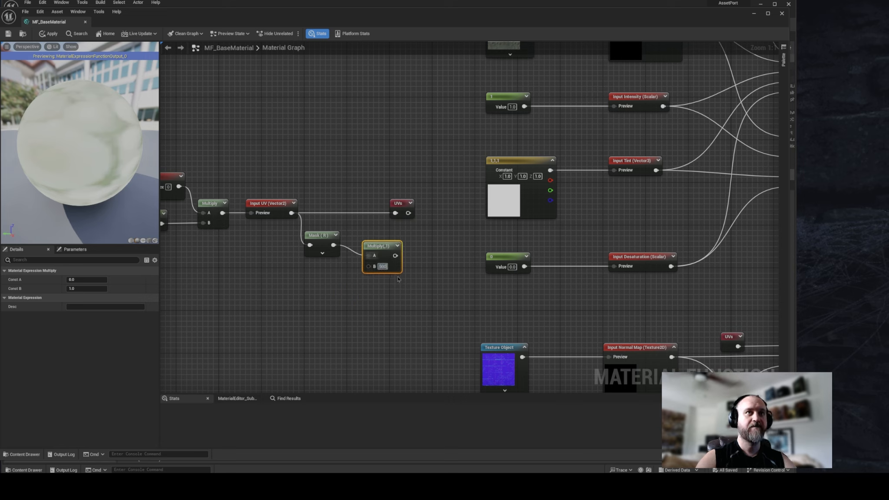
type("500")
key("Return")
left_click_drag(382, 246, 366, 235)
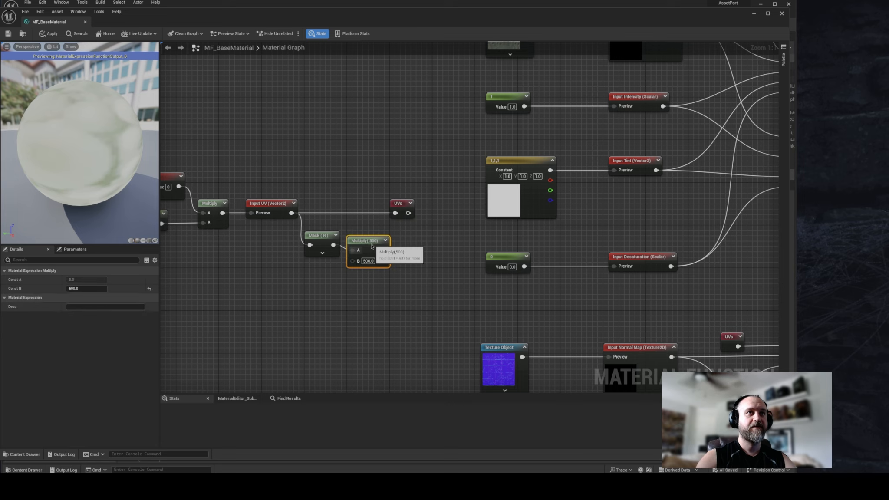
left_click(413, 258)
Step: Move the UVs reroute node out beyond the new Multiply node, level with the Input UV node
left_click_drag(399, 201, 421, 206)
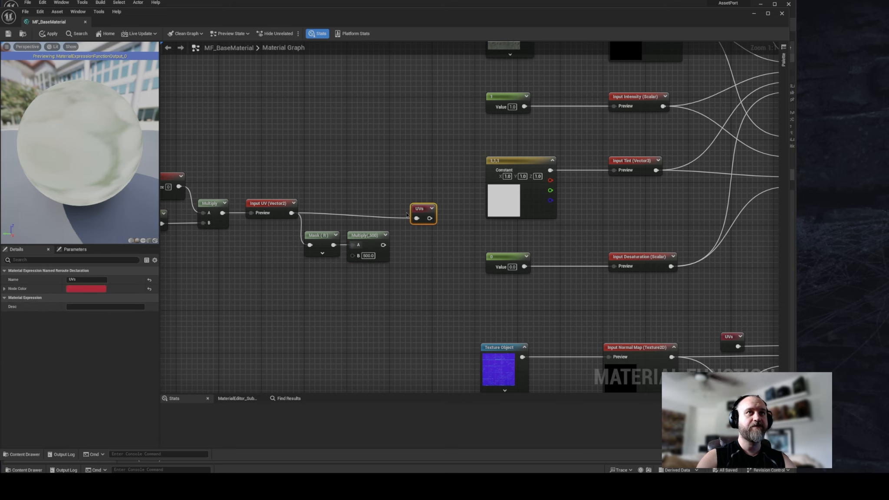
right_click_drag(421, 206, 510, 201)
left_click_drag(509, 207, 518, 203)
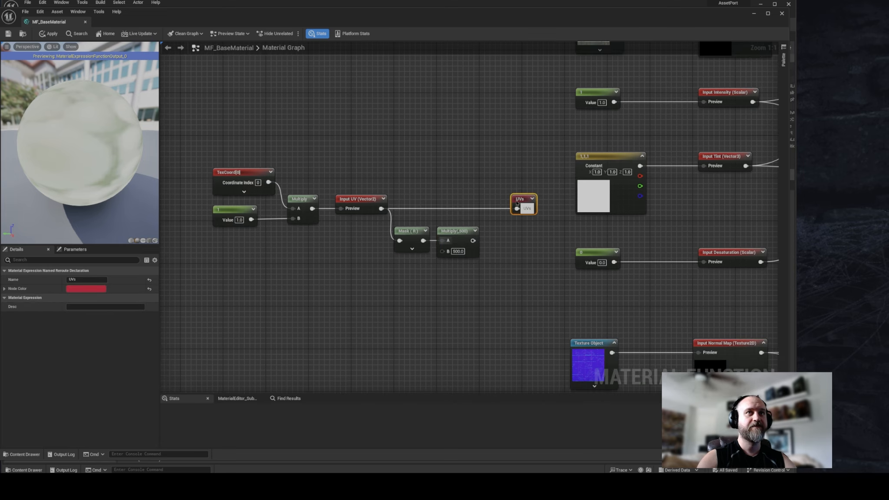
Step: Shift the whole UV node group, from TexCoord to the UVs reroute, away from the texture and scalar input nodes
right_click_drag(518, 204, 579, 228)
left_click_drag(258, 173, 589, 293)
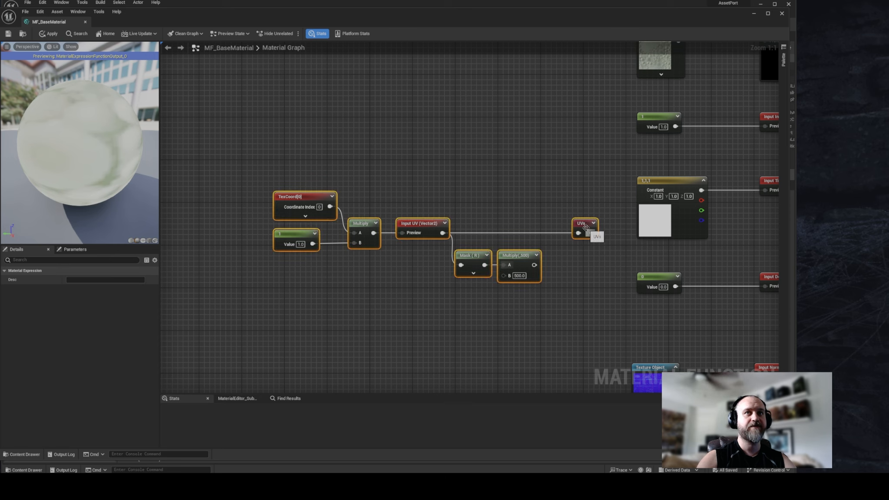
left_click_drag(584, 226, 477, 221)
left_click(499, 195)
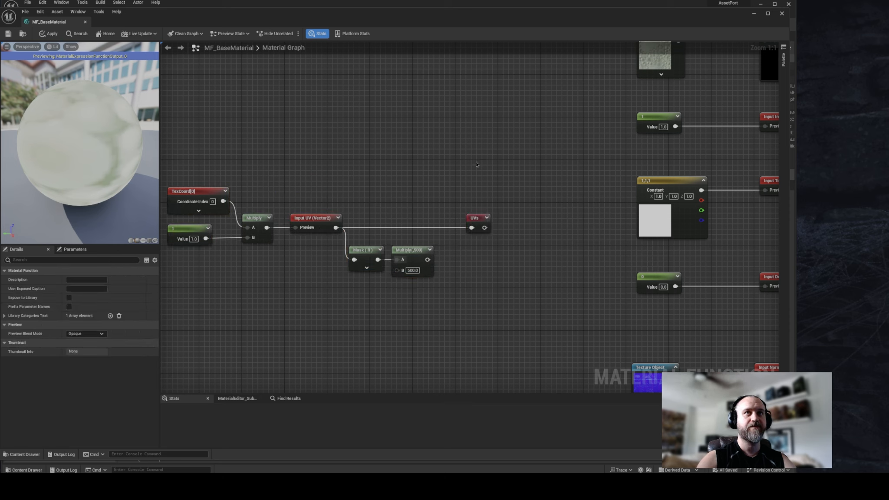
Step: Add a Switch node just before the UVs reroute, moving the reroute further out to make room for it
right_click(476, 165)
type("switch")
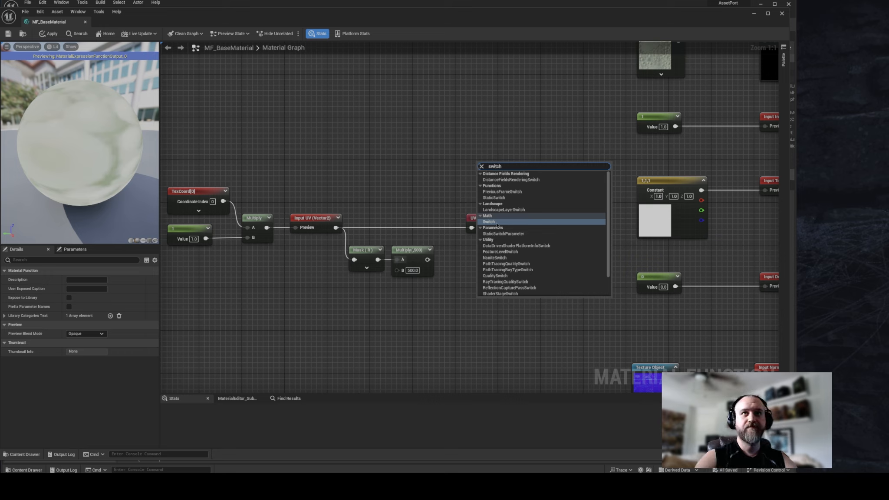
left_click(497, 198)
left_click_drag(495, 167, 452, 159)
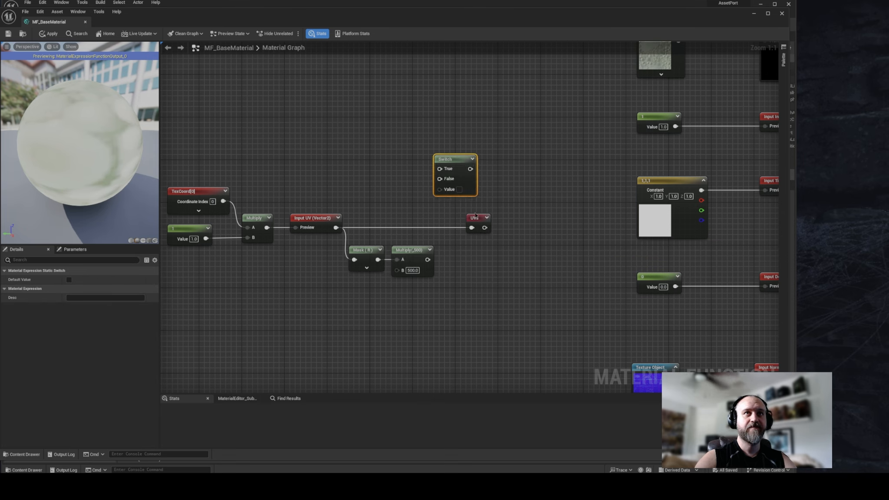
left_click_drag(476, 215, 551, 215)
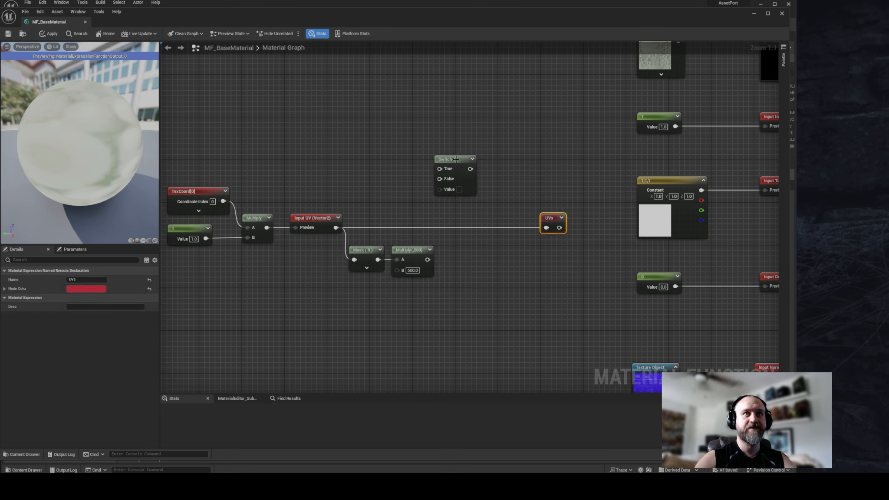
left_click_drag(456, 160, 500, 217)
mouse_move(456, 195)
right_mouse_down()
mouse_move(456, 206)
mouse_move(466, 205)
right_mouse_up()
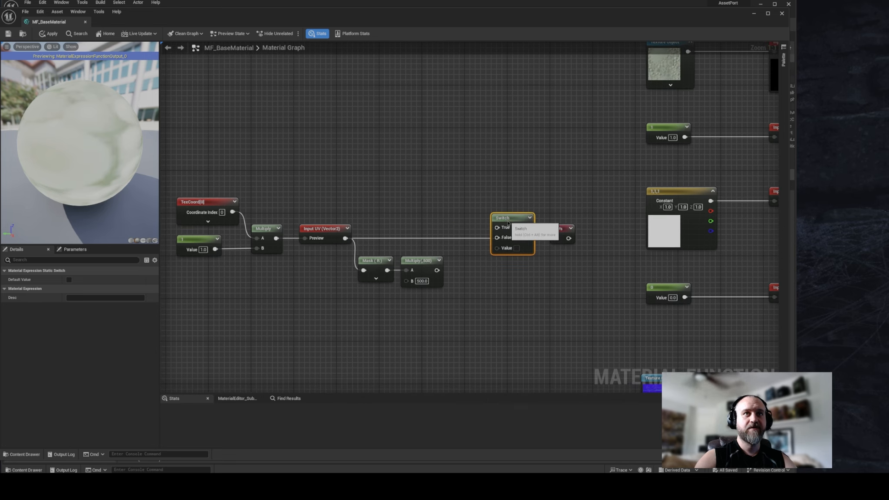
right_click_drag(491, 288, 543, 281)
Step: Add a Static Bool function input named "Use World Aligned Texturing" below the R mask and Multiply nodes
right_click(363, 285)
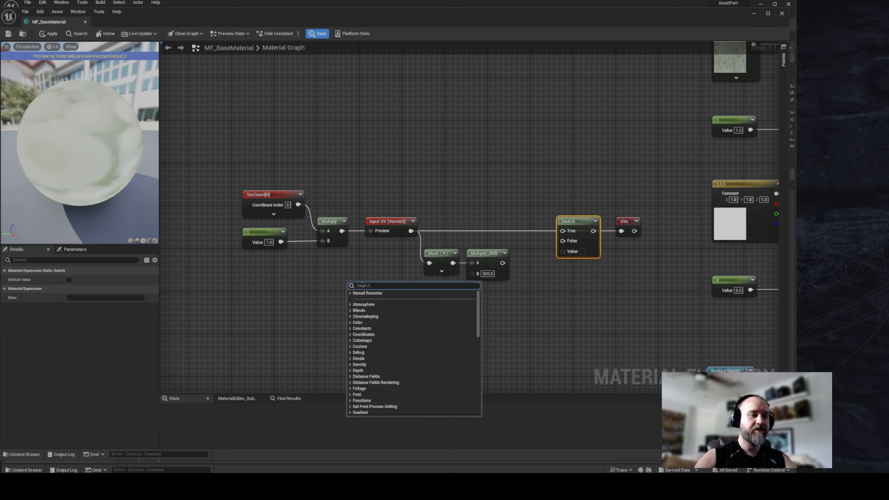
type("fun")
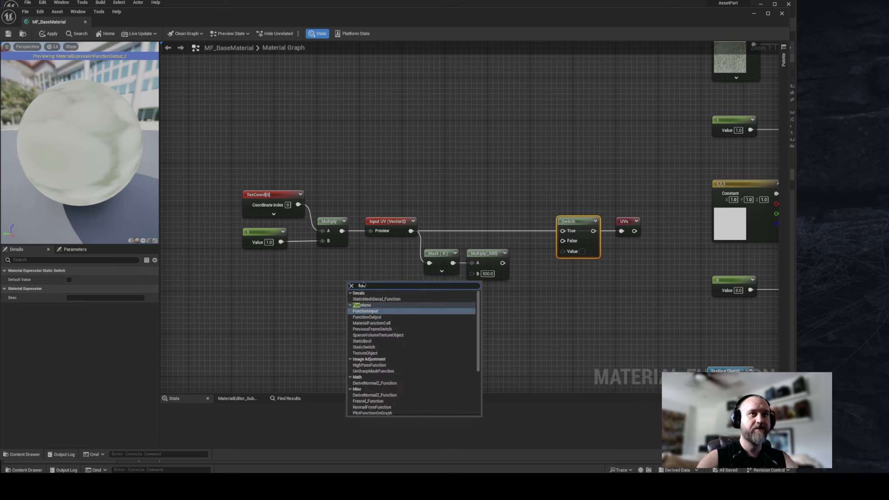
left_click(367, 311)
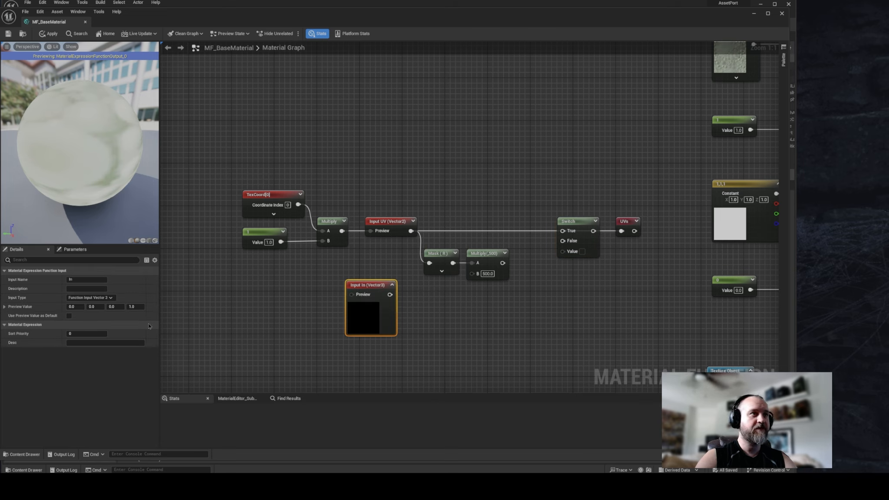
left_click(90, 298)
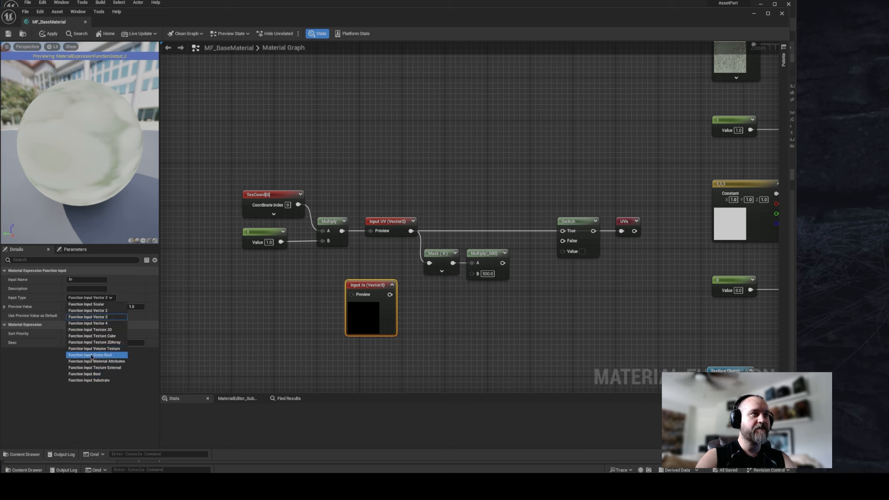
left_click(92, 355)
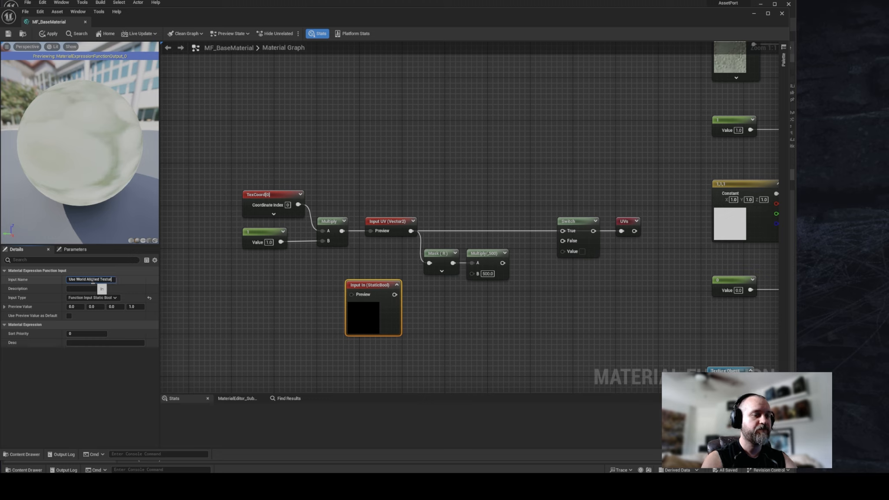
type("ing")
key("Return")
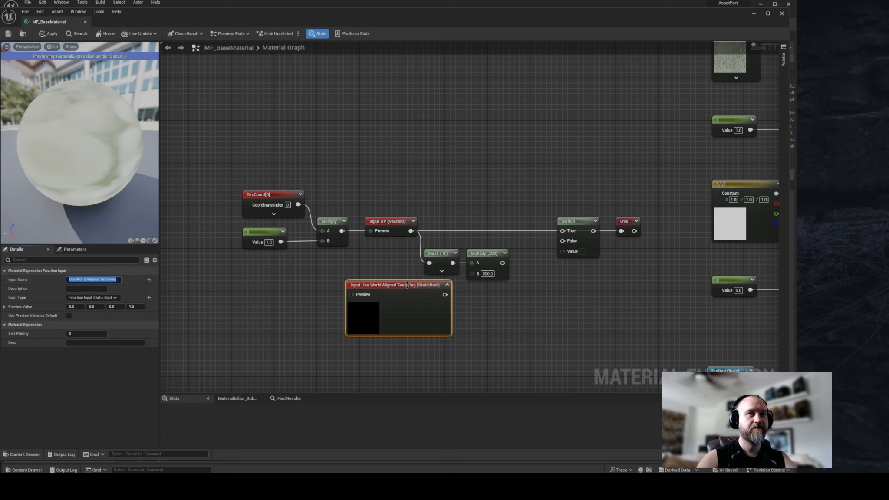
left_click_drag(407, 284, 394, 291)
Step: Add a Static Bool node beside the Use World Aligned Texturing input and wire it into the input's Preview
right_click(267, 298)
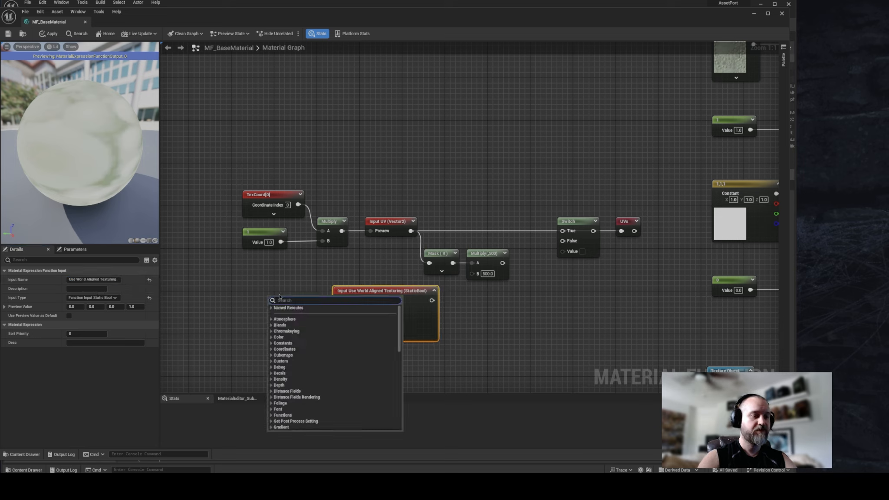
type("bool")
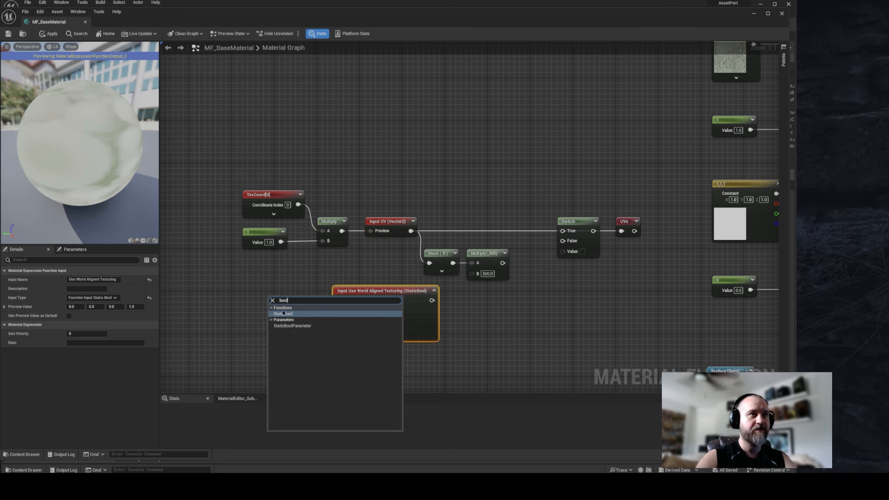
left_click(283, 314)
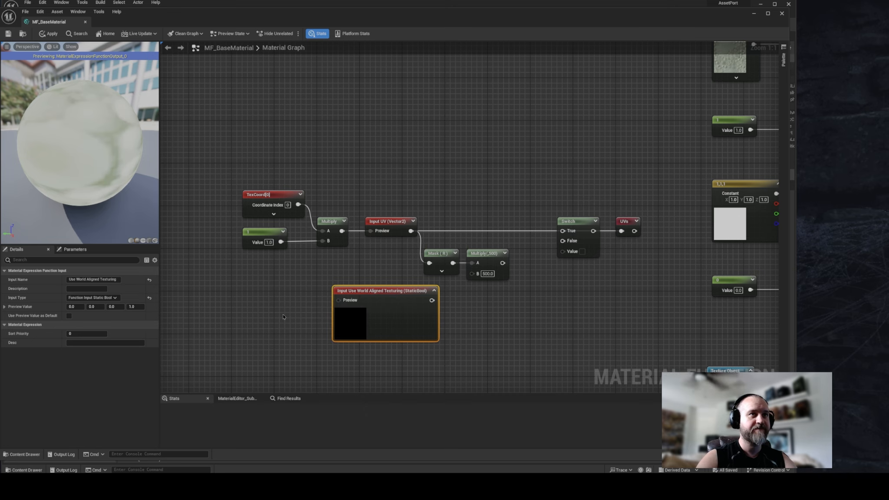
left_click_drag(338, 301, 293, 289)
right_click_drag(379, 281, 228, 266)
left_click(322, 291)
right_click_drag(323, 290, 343, 303)
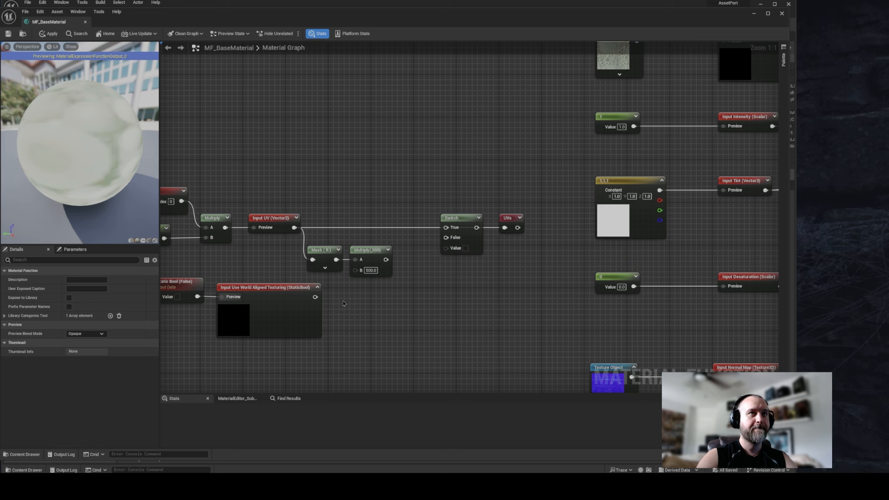
Step: Connect Use World Aligned Texturing to the Switch's Value, collapse its preview, and move it with its Static Bool closer to the Switch
left_click_drag(316, 297, 344, 305)
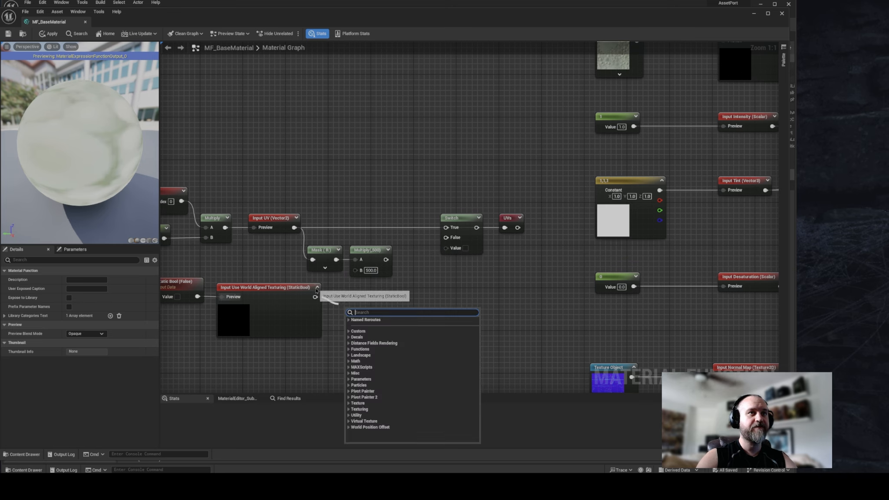
left_click(318, 287)
right_click_drag(329, 296, 371, 307)
left_click_drag(358, 307, 496, 260)
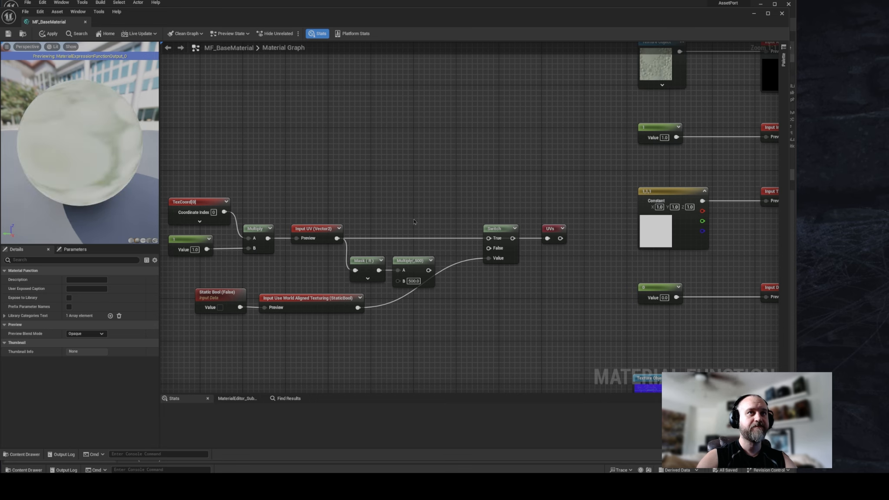
right_click_drag(374, 212, 430, 200)
left_click_drag(217, 282, 420, 301)
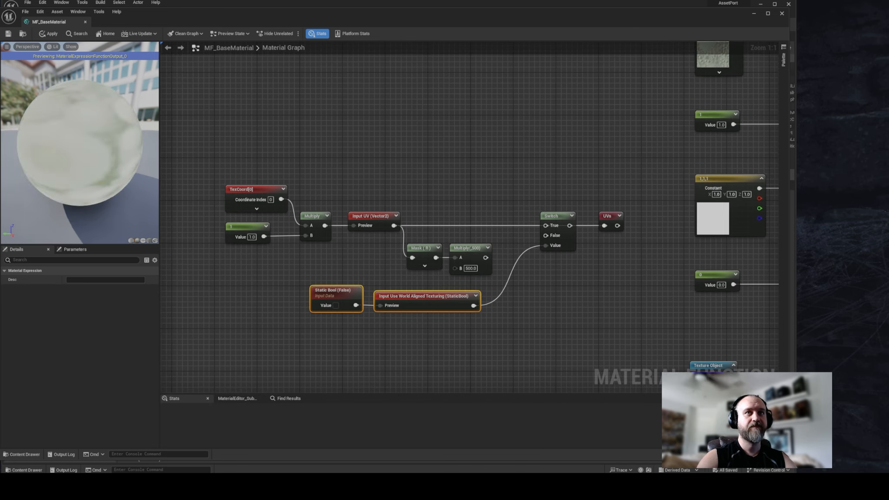
right_click_drag(506, 272, 471, 287)
Step: Raise the Switch slightly and move the R mask and Multiply nodes above the Input UV wire
left_click_drag(462, 287, 389, 263)
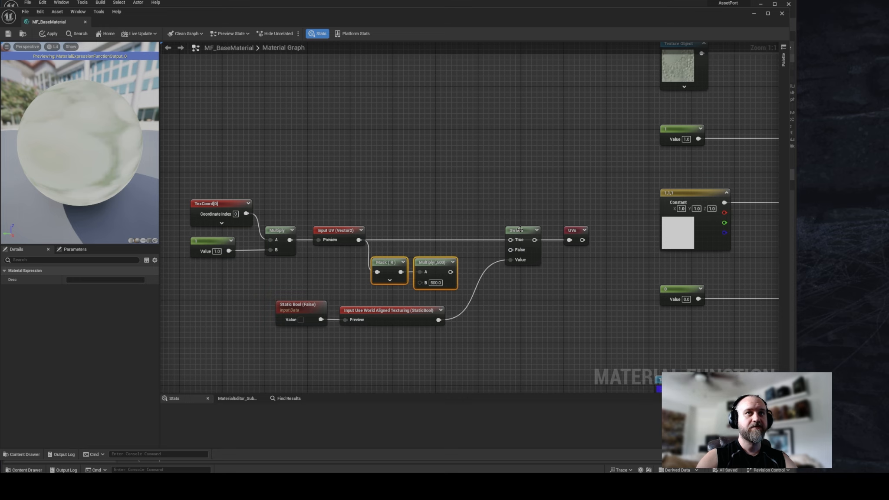
left_click_drag(521, 229, 521, 218)
left_click_drag(489, 289, 400, 263)
left_click_drag(440, 262, 440, 208)
right_click_drag(461, 210, 418, 209)
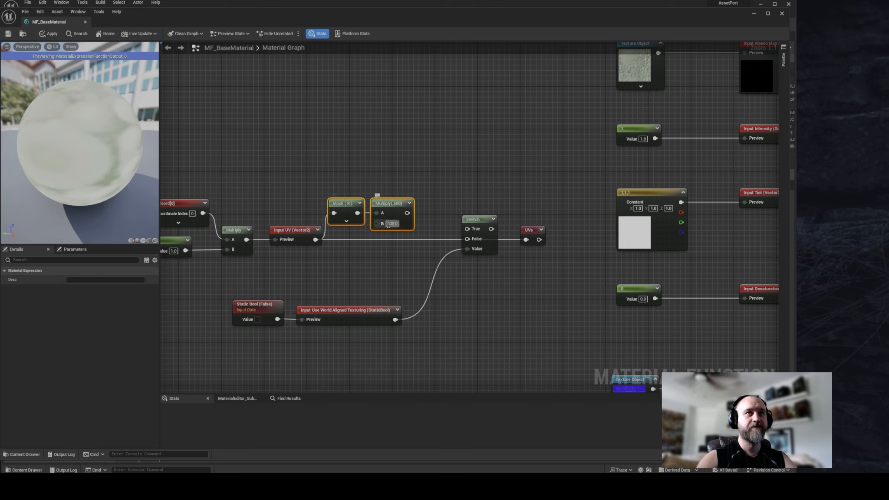
Step: Wire the 500 Multiply into the Switch's True, Input UV into False, and the Switch output into the UVs reroute
left_click_drag(407, 213, 472, 234)
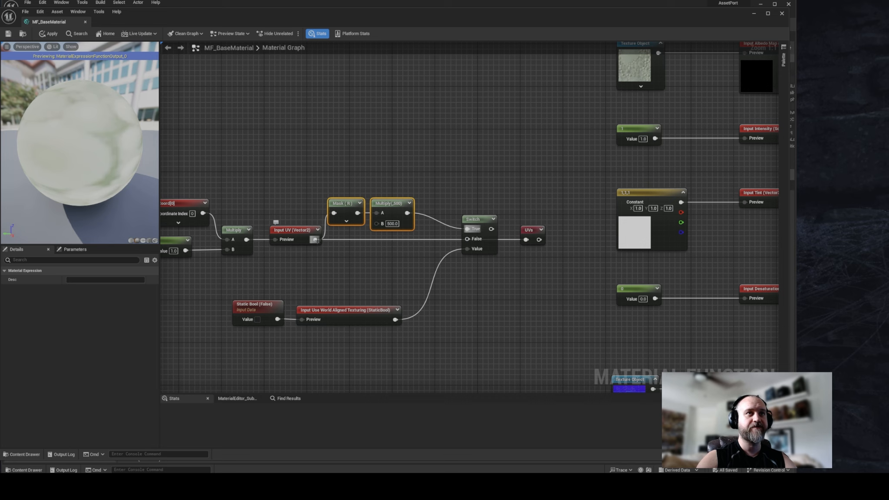
right_click_drag(186, 202, 258, 196)
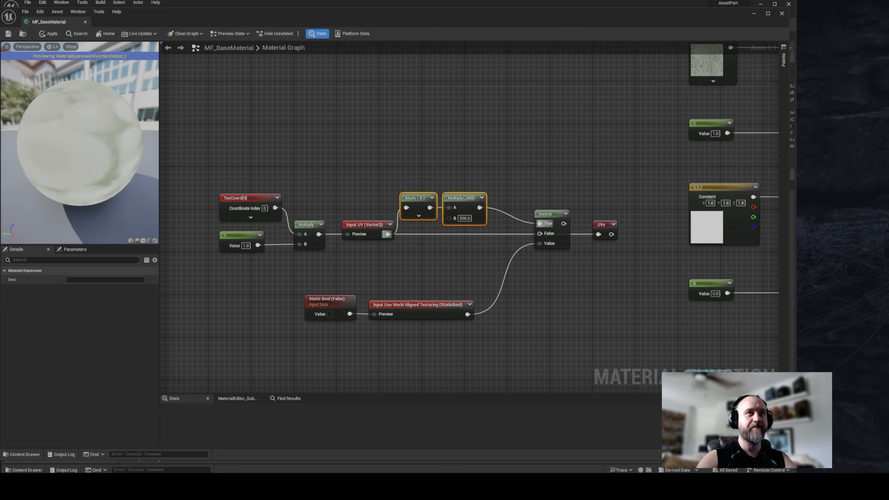
right_click_drag(393, 231, 311, 239)
left_click_drag(306, 241, 514, 224)
left_click(547, 261)
scroll(512, 265, "down", 2)
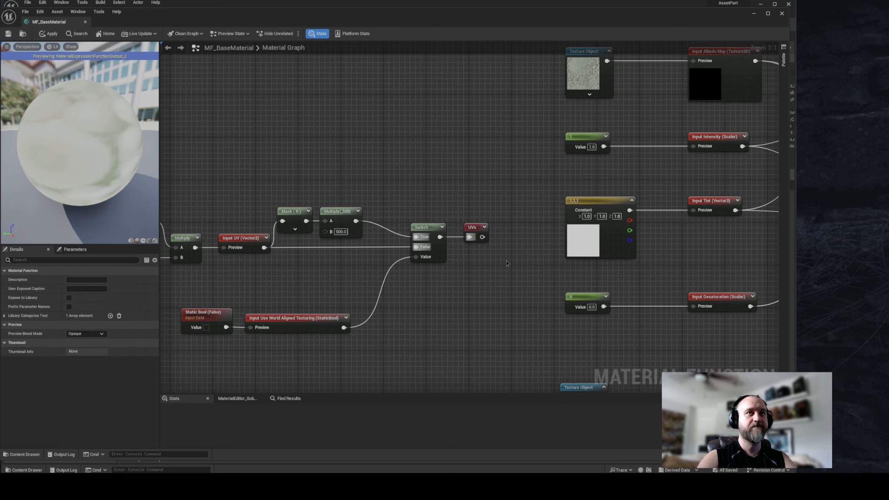
Step: Save the MF_BaseMaterial function
right_click_drag(482, 269, 487, 215)
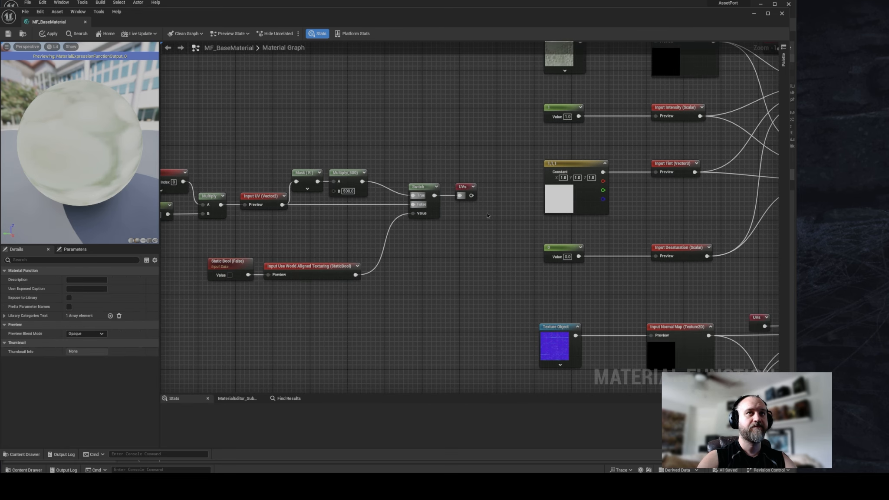
right_click_drag(446, 242, 462, 243)
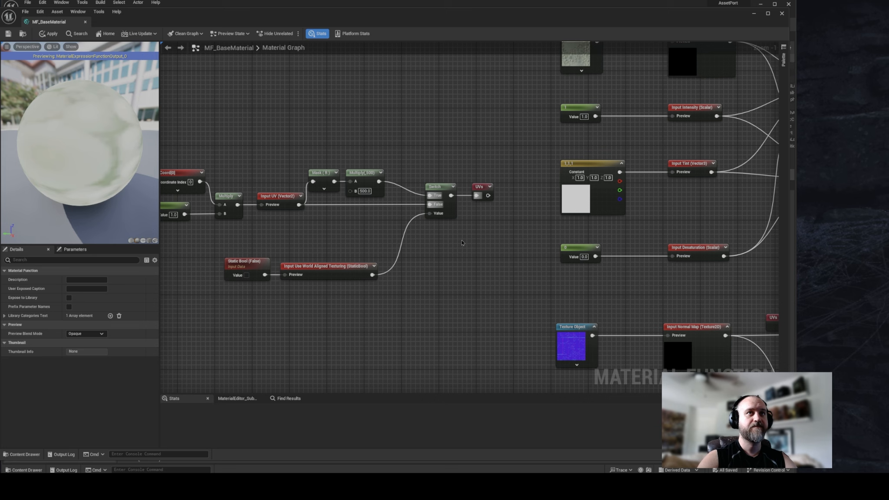
left_click(8, 34)
Step: Duplicate the UVs reroute at MF_Normal, place the copy beside MF_Normal_WA and connect it to that function's UV input
right_click_drag(402, 126, 343, 139)
scroll(343, 139, "down", 1)
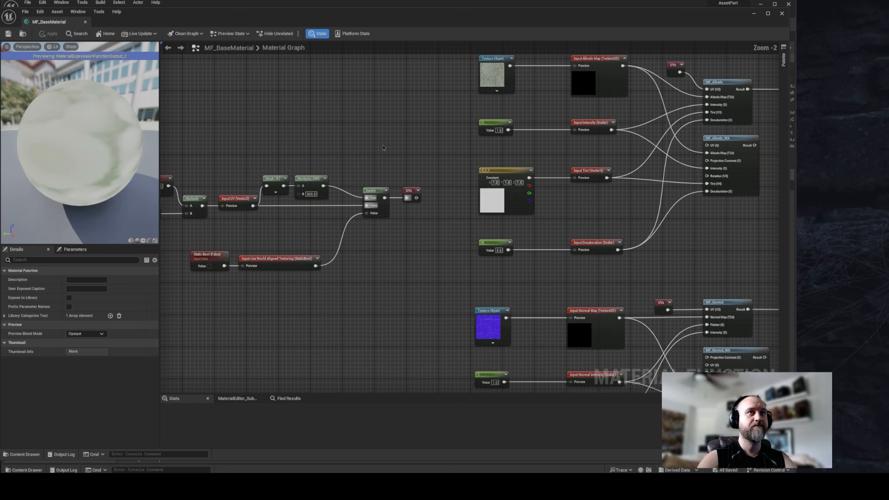
right_click_drag(675, 217, 474, 175)
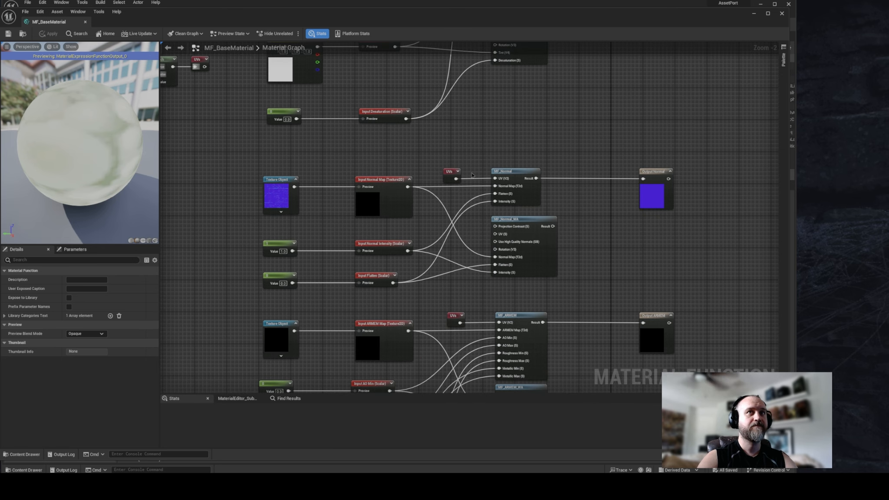
scroll(469, 175, "up", 2)
left_click(446, 178)
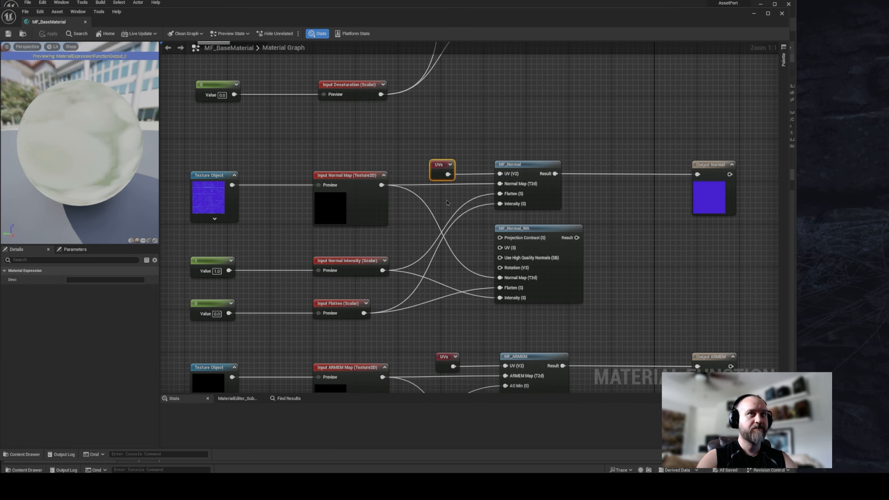
key("ctrl+d")
mouse_move(453, 233)
left_mouse_down()
mouse_move(501, 251)
mouse_move(448, 242)
left_mouse_up()
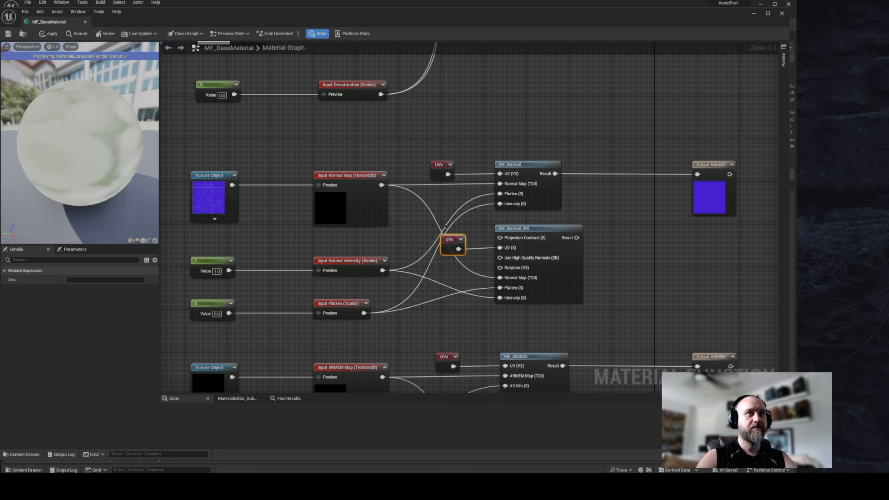
Step: Add UVs reroutes beside MF_ARMEM_WA and MF_CTSH_WA and connect each to its function's UV input
right_click_drag(457, 261, 454, 60)
right_click_drag(471, 170, 471, 129)
key("ctrl+v")
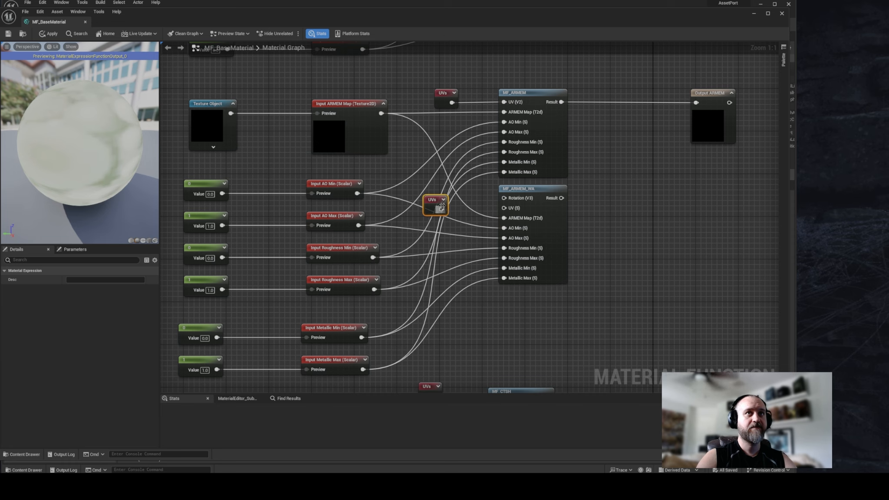
left_click_drag(441, 208, 505, 209)
left_click_drag(437, 205, 442, 201)
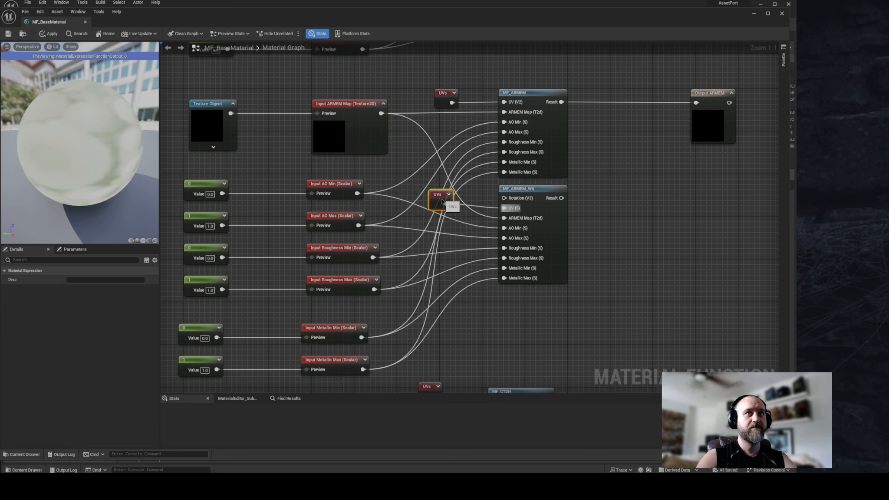
right_click_drag(492, 222, 486, 165)
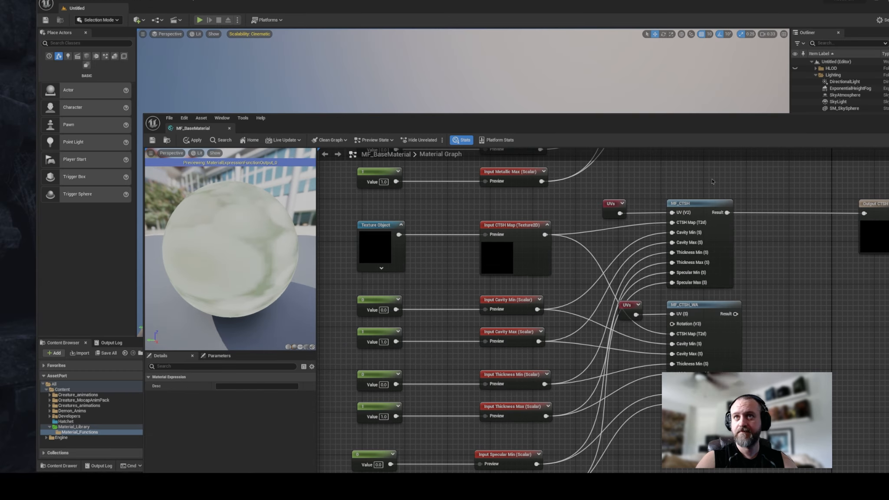
Step: Review the UVs connections on the _WA functions and trace them back to the Switch-driven UV node group
left_click_drag(663, 131, 548, 38)
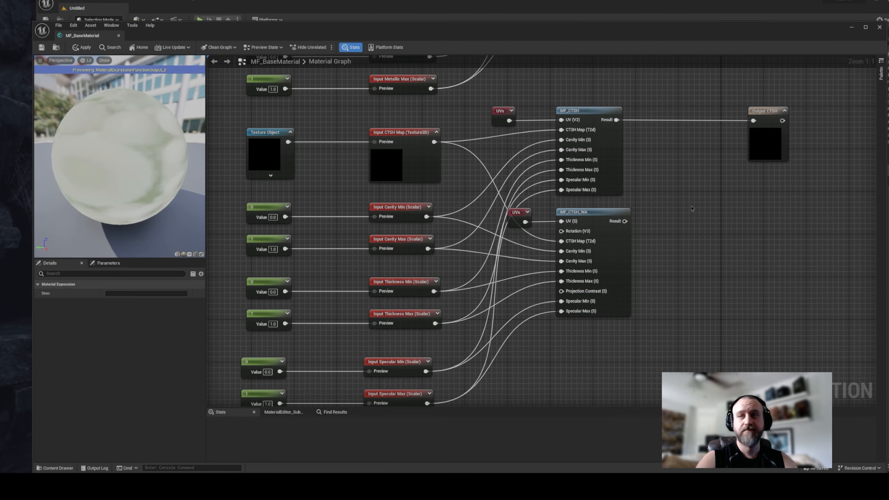
right_click_drag(576, 226, 555, 288)
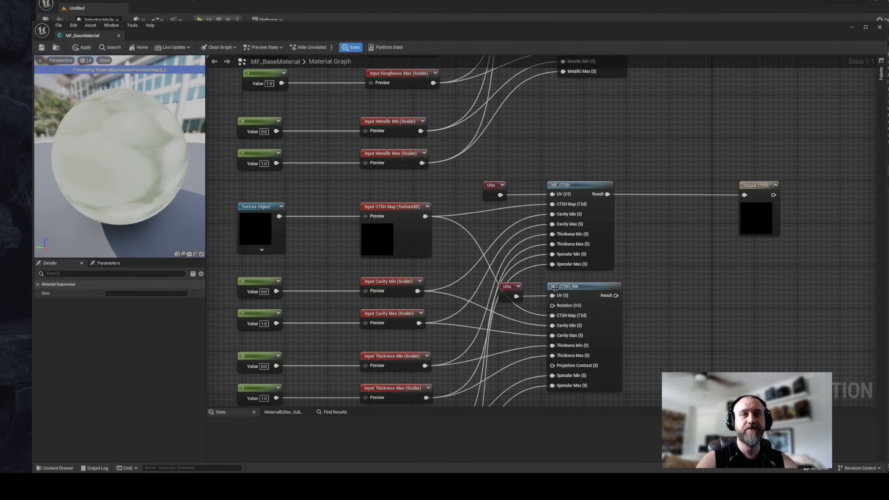
right_click_drag(639, 277, 638, 380)
scroll(643, 297, "down", 2)
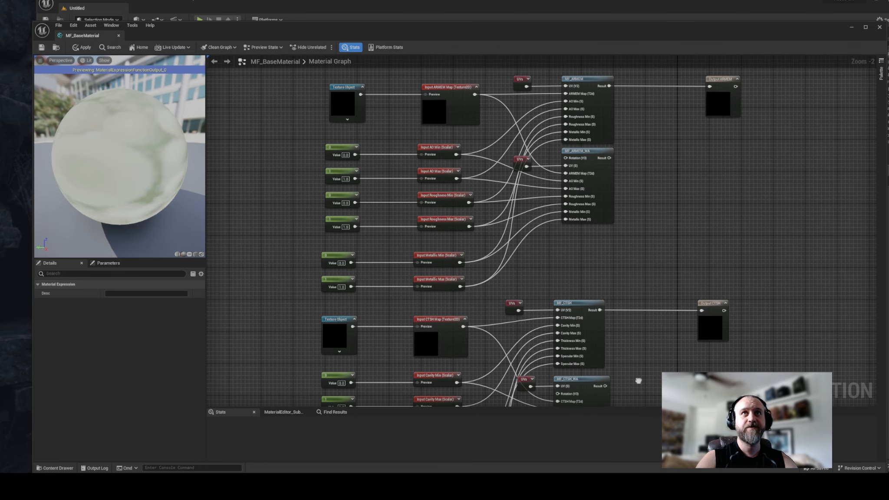
mouse_move(625, 231)
right_mouse_down()
mouse_move(619, 339)
mouse_move(621, 244)
right_mouse_up()
scroll(522, 334, "up", 2)
right_click_drag(521, 333, 616, 389)
scroll(572, 240, "down", 2)
right_click_drag(460, 174, 608, 397)
right_click_drag(451, 191, 481, 311)
right_click_drag(424, 298, 535, 308)
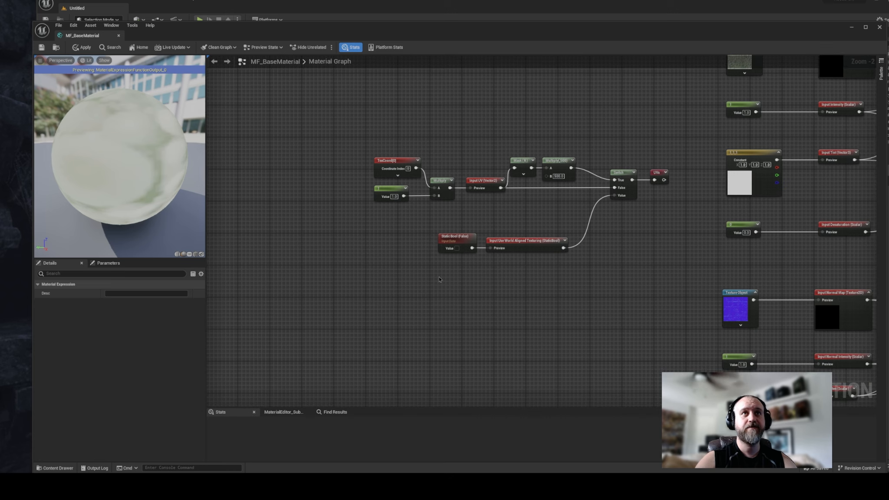
Step: Add a function input named Rotation below the Use World Aligned Texturing input
right_click(440, 280)
type("fun")
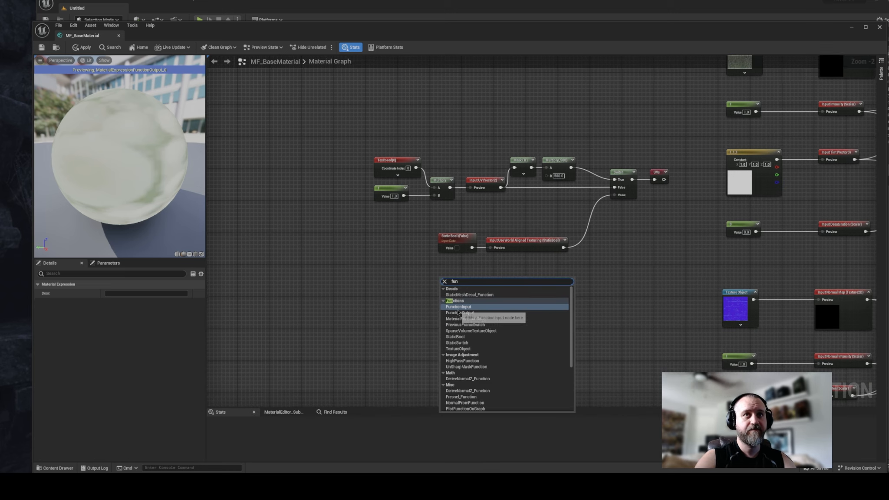
key("Return")
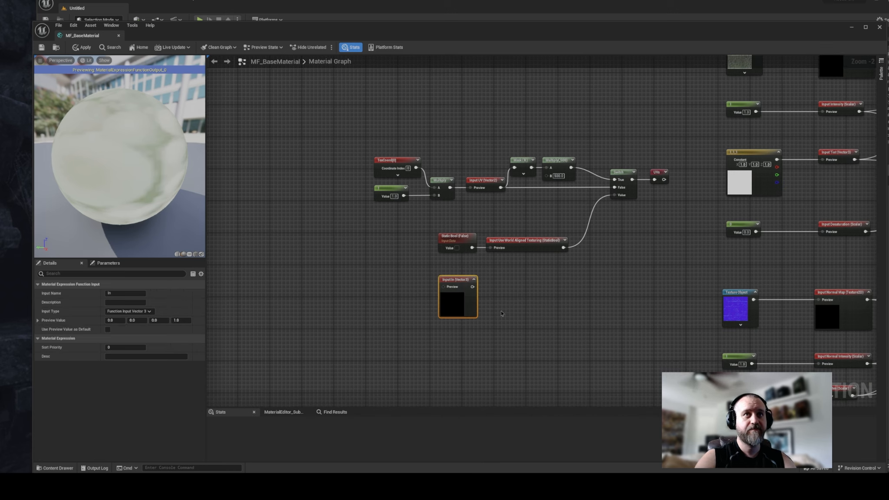
left_click_drag(448, 286, 507, 283)
left_click(125, 294)
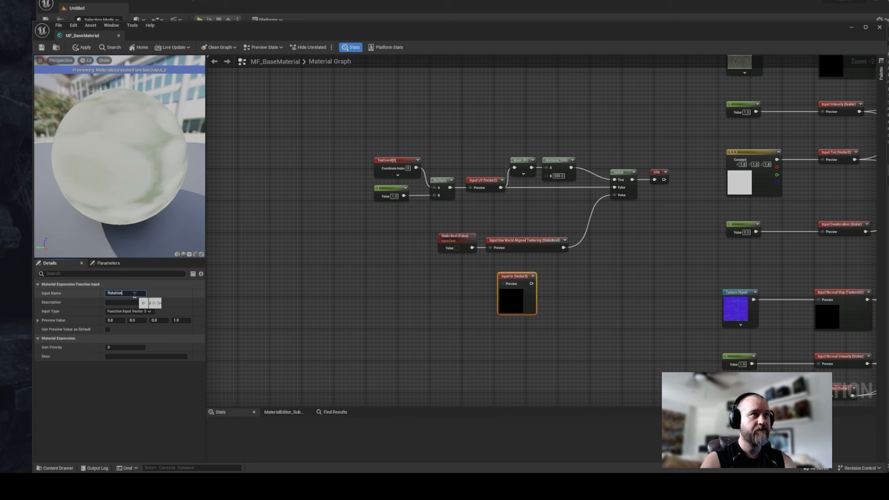
key("Return")
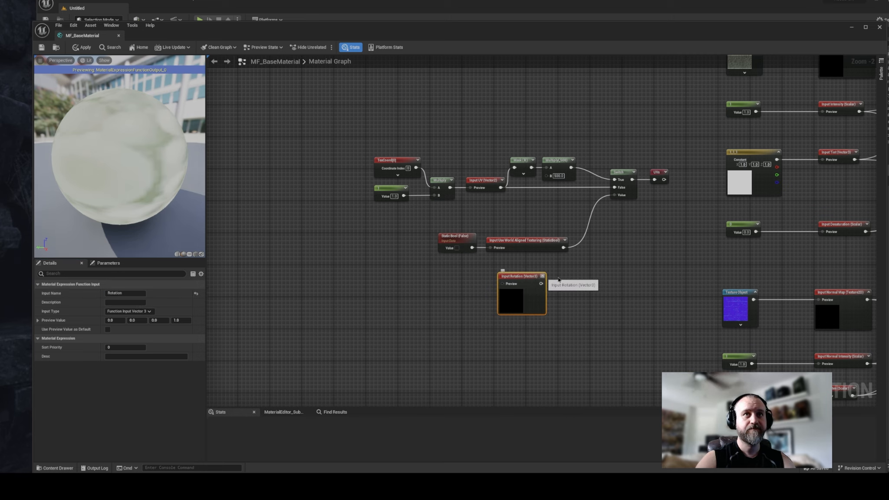
Step: Create a three-component constant of 0,0,0 and connect it to the Rotation input's Preview
scroll(564, 276, "up", 3)
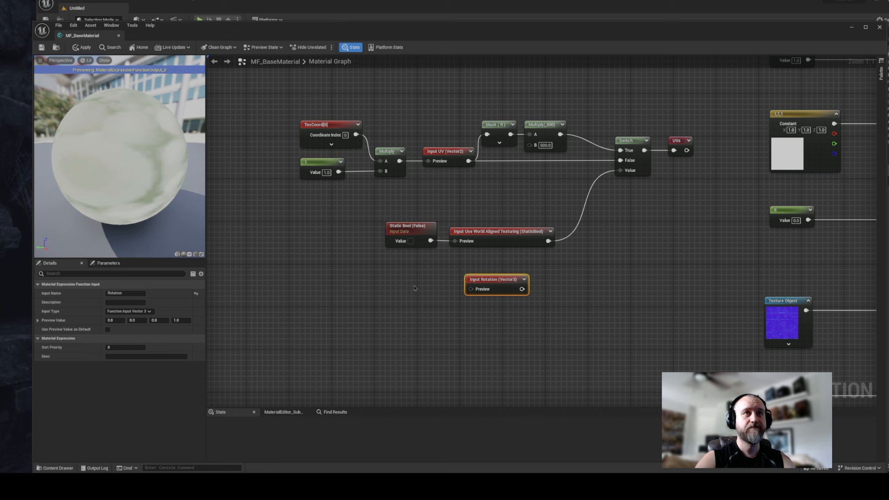
right_click_drag(414, 288, 428, 285)
key("3")
left_click(418, 283)
left_click_drag(436, 284, 494, 291)
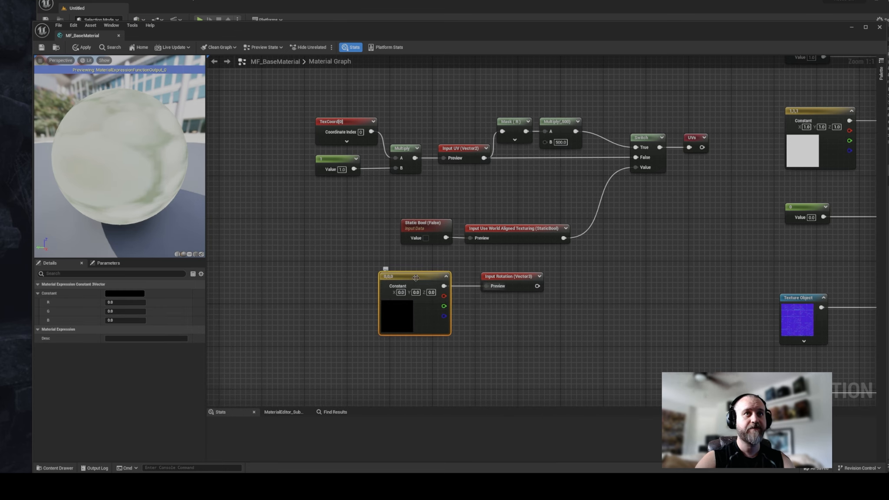
right_click_drag(605, 296, 539, 290)
left_click(539, 289)
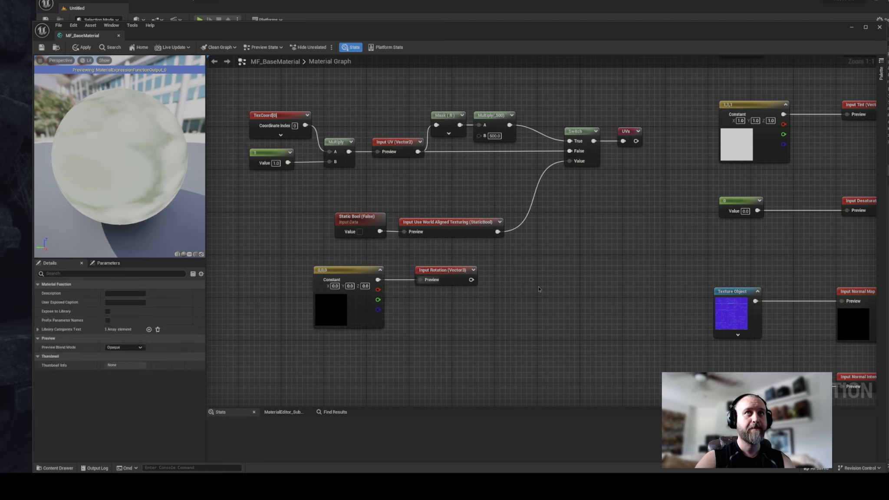
Step: Route the Rotation input's output into a new named reroute declaration
left_click_drag(471, 280, 547, 283)
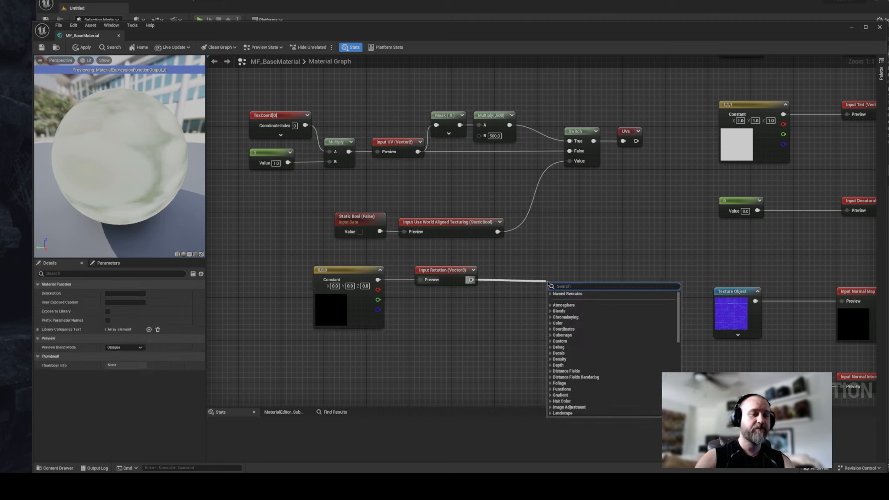
type("named")
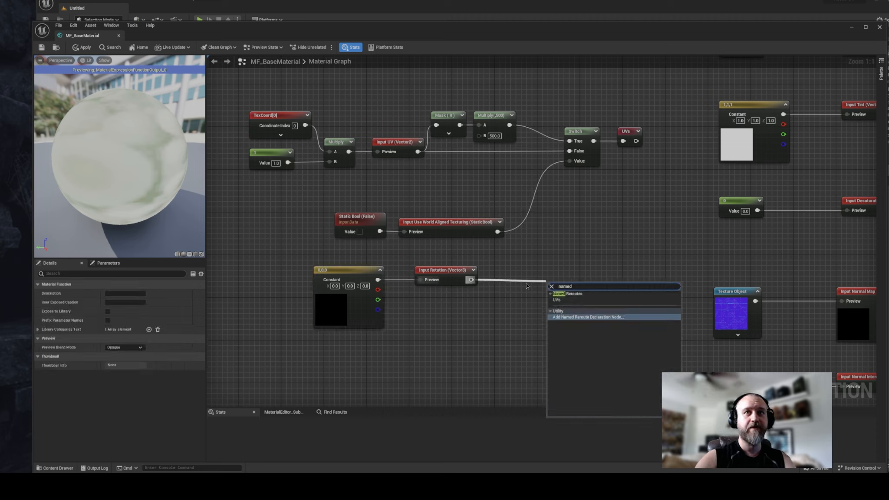
left_click(595, 318)
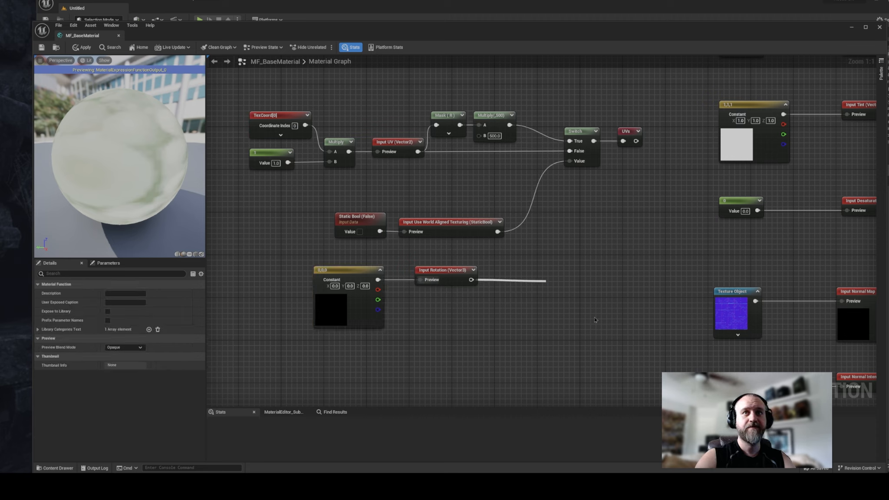
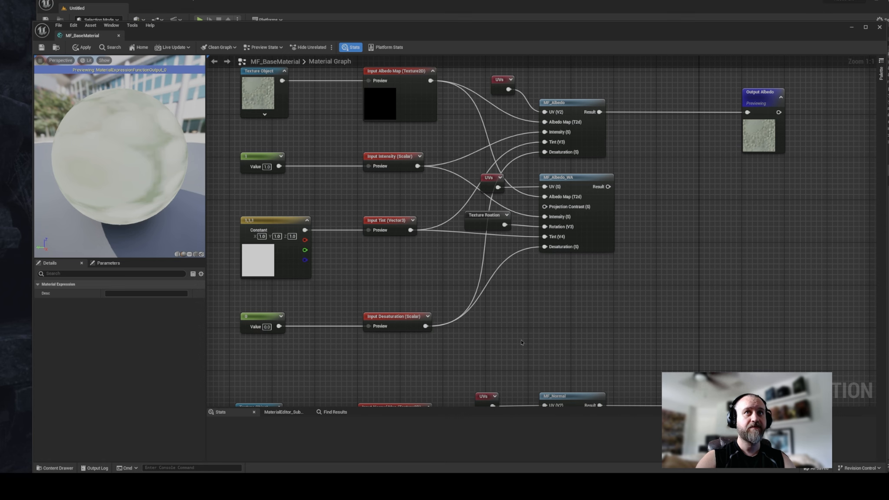
Step: Add another function input below the Rotation nodes and set its input type to Scalar
right_click_drag(531, 337, 565, 290)
scroll(565, 290, "down", 1)
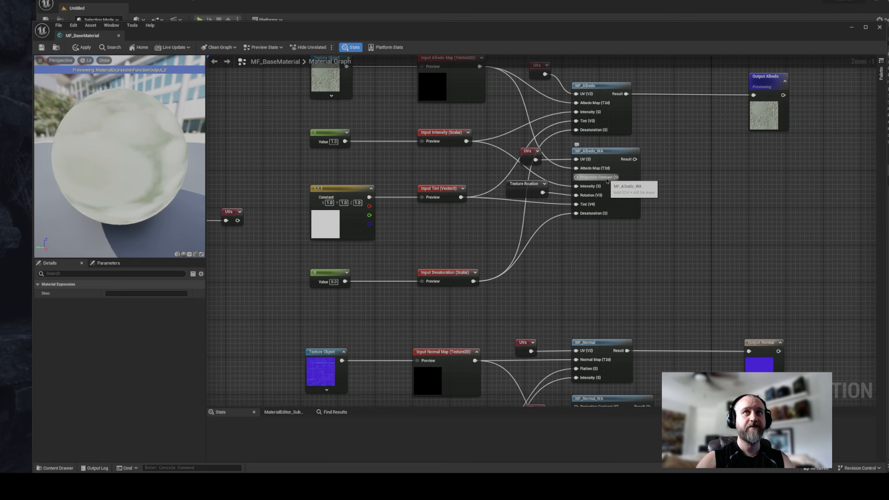
right_click_drag(369, 312, 801, 256)
right_click_drag(514, 325, 499, 286)
right_click(460, 318)
type("input")
key("Return")
left_click(128, 312)
left_click(126, 319)
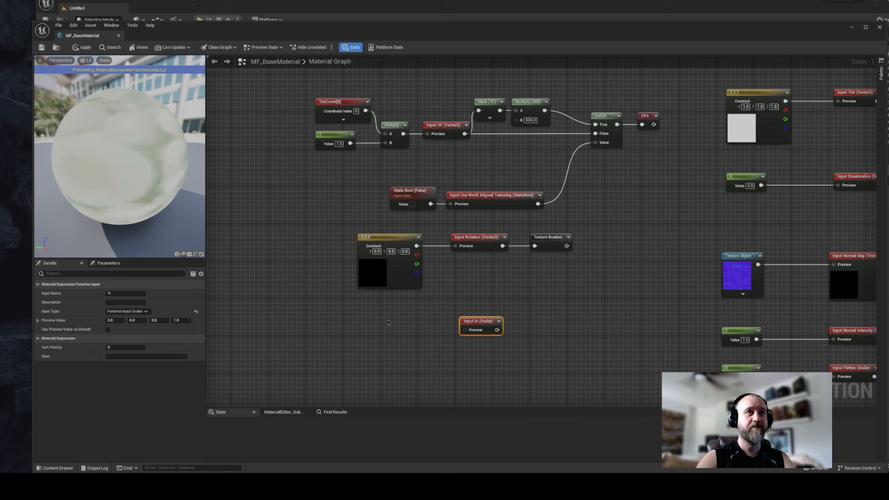
Step: Create a scalar constant of 0.0 and connect it to the new scalar input's Preview
left_click(389, 322)
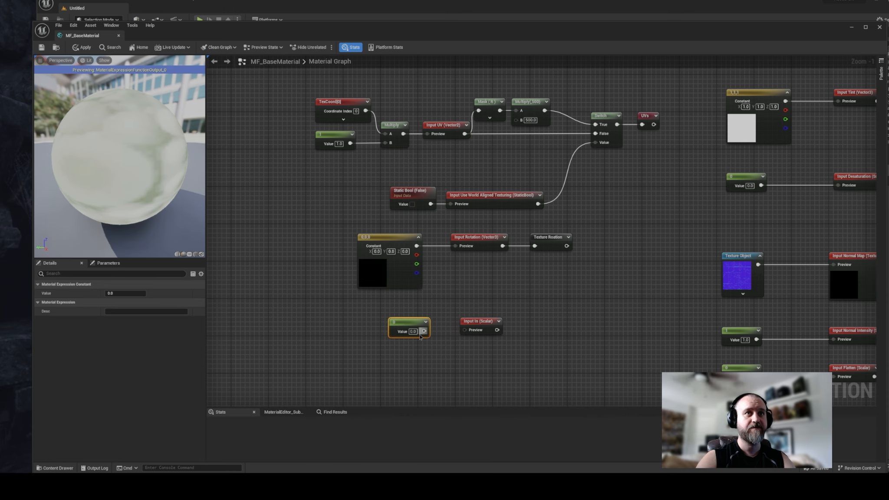
left_click_drag(424, 332, 466, 333)
right_click_drag(520, 331, 468, 332)
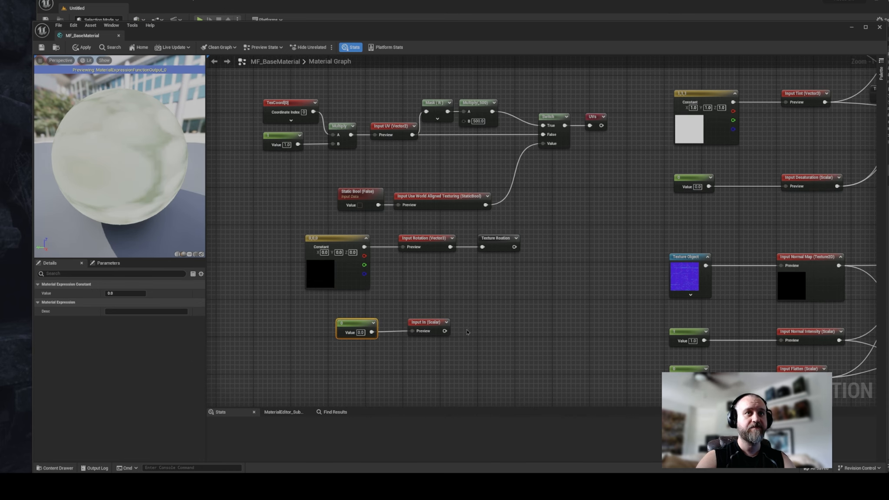
Step: Route the scalar input into a new named reroute declaration called Projection Contrast and line it up with the input
left_click_drag(444, 331, 483, 331)
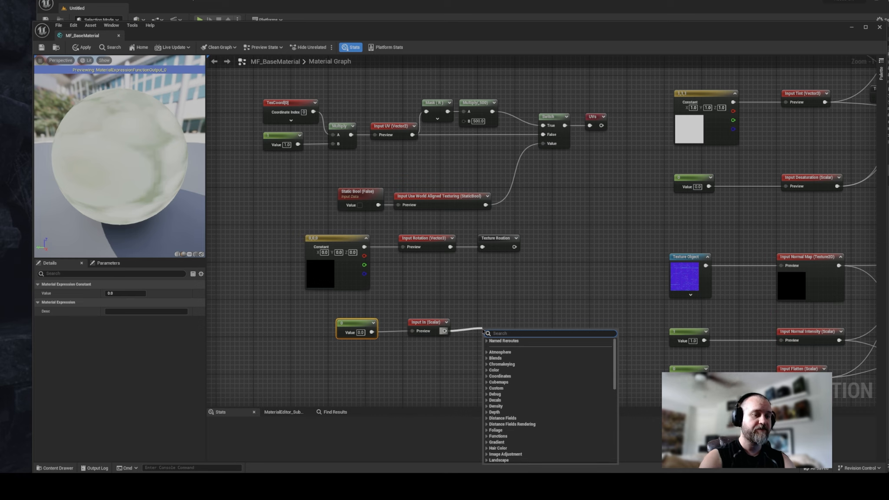
type("named")
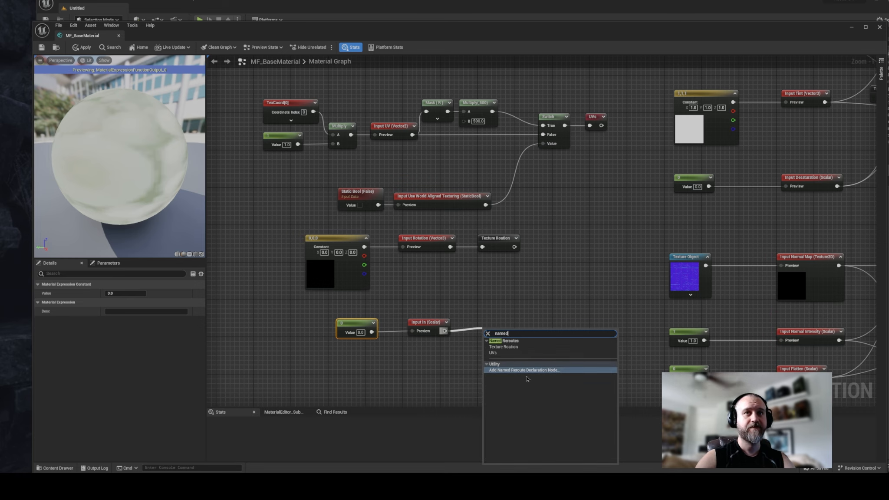
left_click(529, 371)
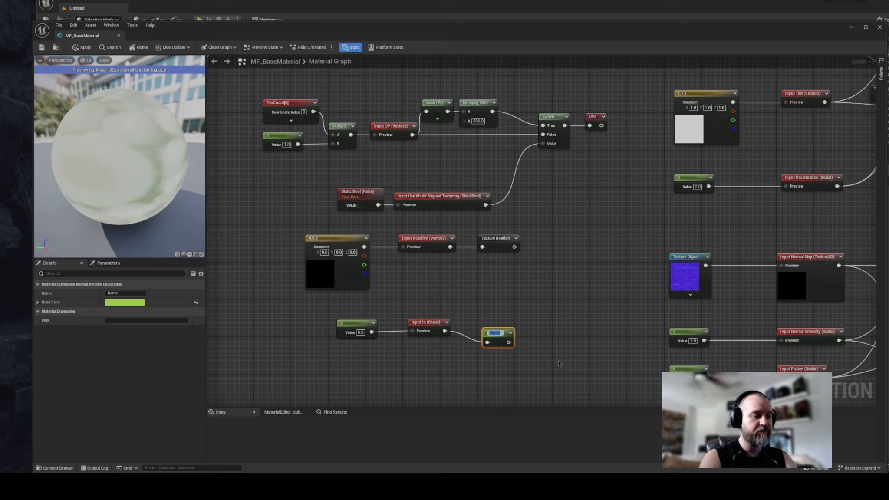
type("Project")
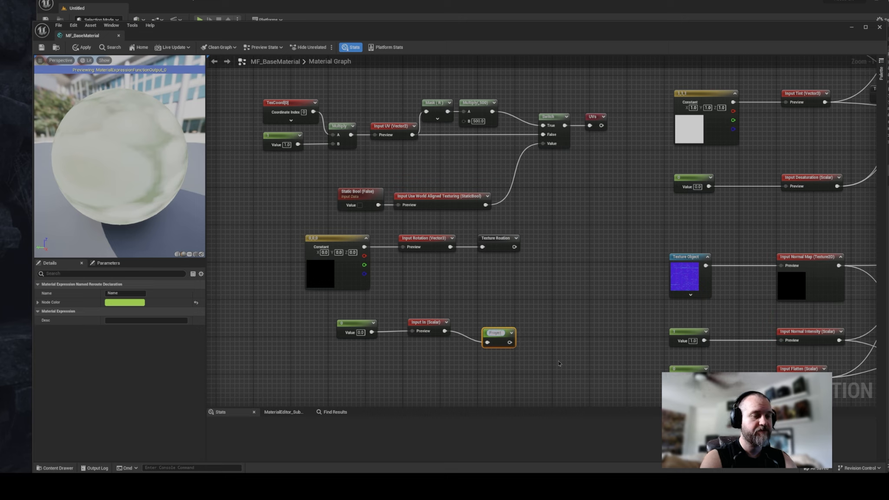
type("ion Cootrast")
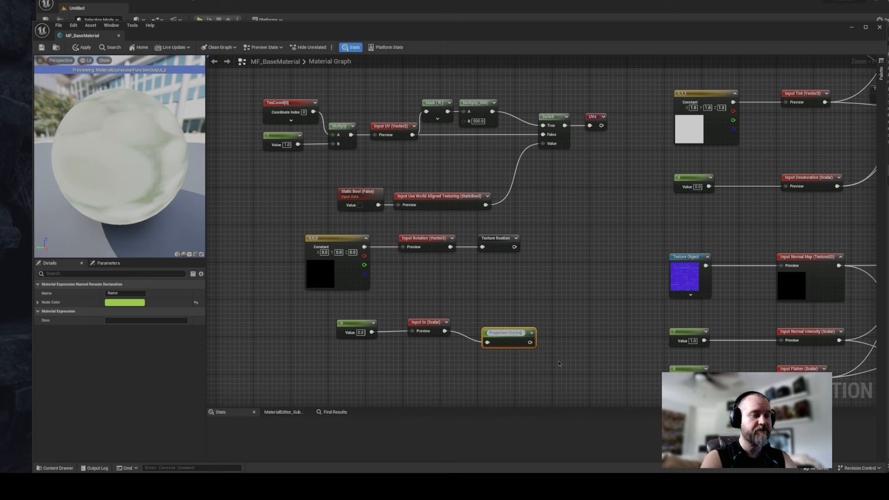
key("Return")
left_click_drag(497, 338, 487, 328)
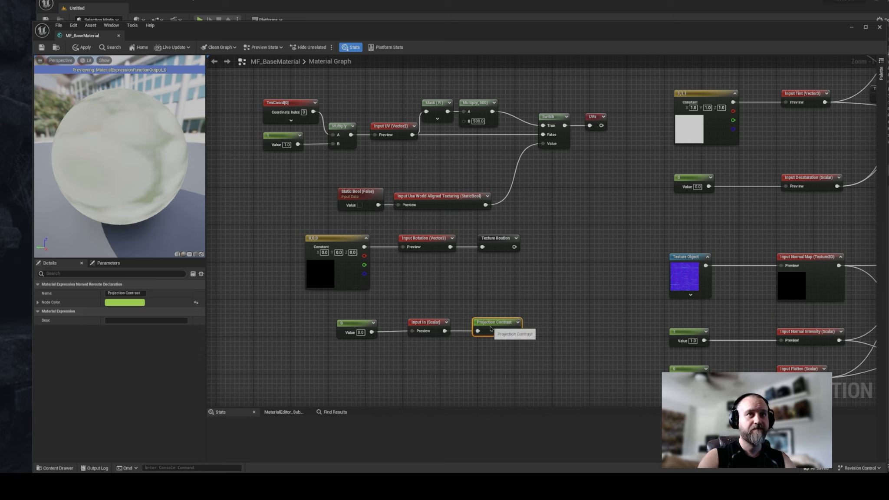
Step: Set the Projection Contrast reroute's node color to black
left_click(125, 303)
left_click_drag(231, 381, 231, 390)
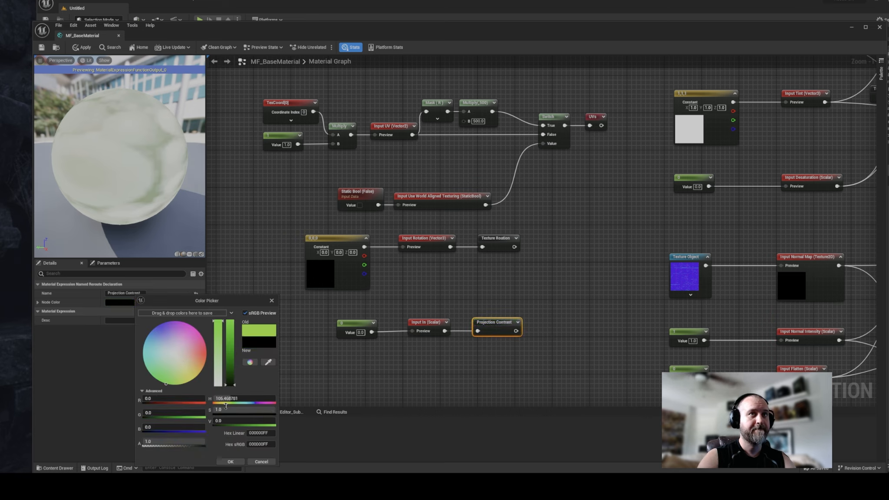
left_click(231, 461)
Step: Straighten the Projection Contrast chain's connections and left-align the static bool, rotation constant and scalar constant
left_click_drag(558, 355, 398, 323)
key("q")
right_click_drag(272, 187, 317, 194)
left_click_drag(316, 194, 407, 344)
key("shift+a")
Step: Space out the UVs node chain by shifting Input UV, the R mask, Multiply and the Switch group further along
right_click_drag(412, 198, 413, 162)
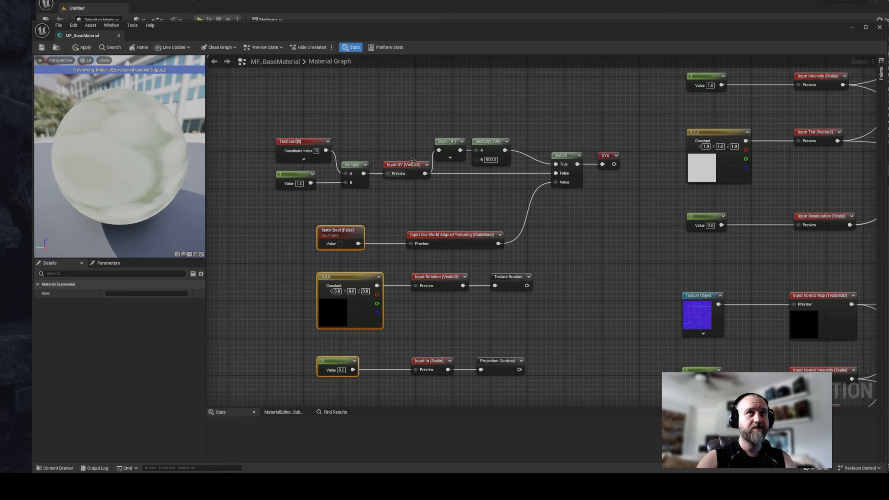
right_click_drag(449, 210, 515, 225)
left_click_drag(505, 143, 582, 157)
left_click_drag(477, 177, 500, 176)
left_click_drag(464, 147, 688, 219)
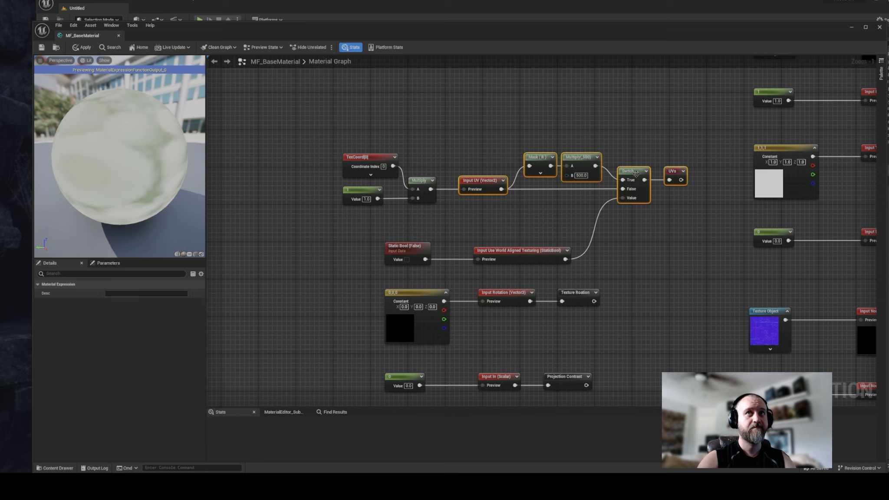
left_click_drag(638, 174, 646, 175)
left_click_drag(330, 147, 434, 185)
right_click_drag(602, 251, 461, 185)
left_click(562, 206)
Step: Move MF_Albedo_WA and its reroutes further down, away from MF_Albedo
scroll(599, 213, "down", 2)
right_click_drag(476, 222, 346, 345)
right_click_drag(648, 217, 525, 251)
scroll(525, 251, "up", 3)
left_click_drag(402, 205, 523, 251)
left_click_drag(516, 220, 534, 267)
left_click(469, 259)
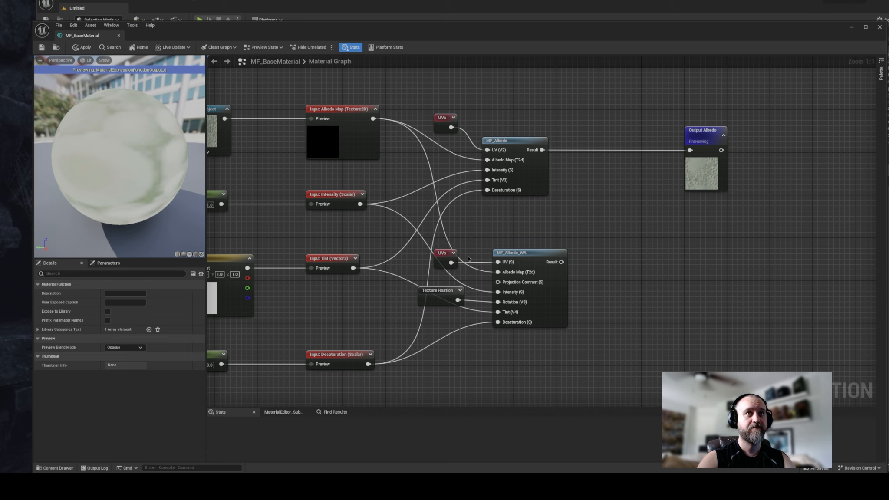
Step: Add a Projection Contrast reroute beside MF_Albedo_WA and connect it to that function's Projection Contrast input
right_click_drag(440, 252, 438, 199)
right_click(435, 286)
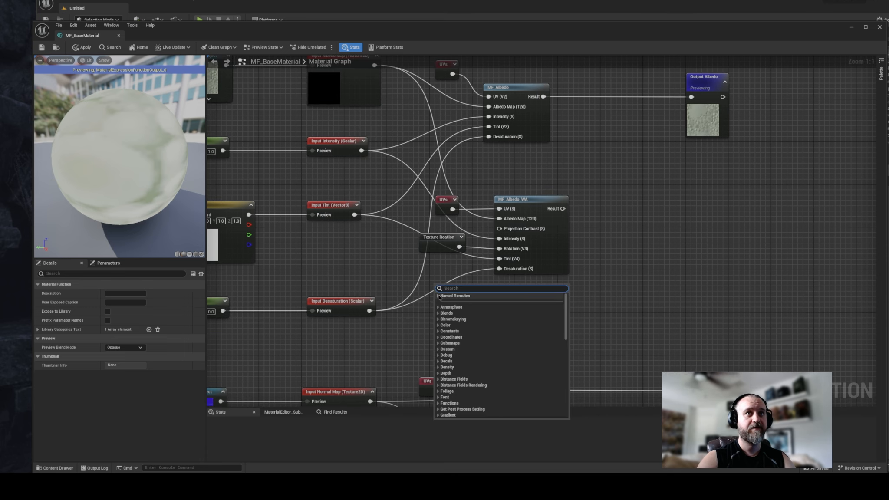
left_click(457, 302)
left_click_drag(486, 301, 499, 228)
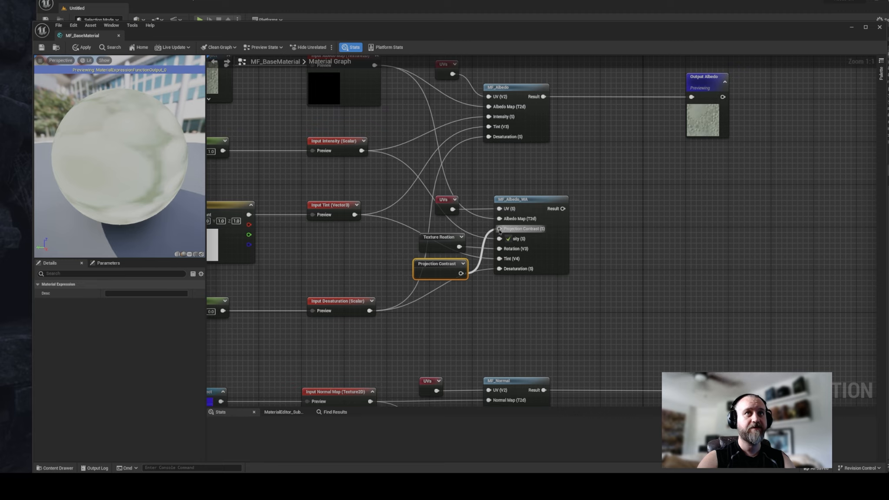
Step: Rearrange the Projection Contrast and texture rotation reroutes beside MF_Albedo_WA into a tidier order
left_click_drag(454, 266, 405, 218)
left_click_drag(431, 249, 425, 271)
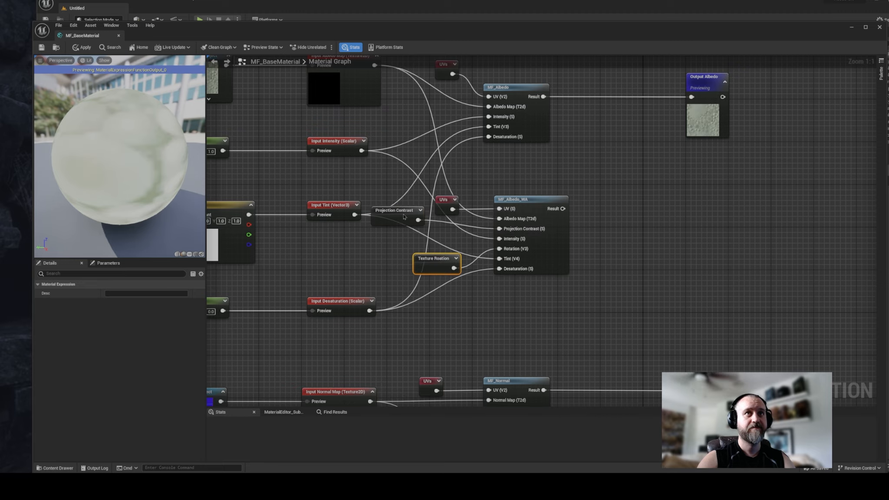
left_click_drag(405, 217, 447, 238)
left_click_drag(474, 285, 449, 206)
left_click(464, 312)
Step: Copy the Projection Contrast reroute, paste copies beside the other _WA functions and wire them to the Projection Contrast input
right_click_drag(465, 312, 469, 88)
left_click(454, 75)
key("ctrl+c")
right_click_drag(458, 270, 438, 212)
key("ctrl+v")
right_click_drag(436, 347, 446, 87)
right_click_drag(447, 377, 427, 69)
key("ctrl+v")
left_click_drag(428, 252, 479, 263)
Step: Examine MF_ARMEM_WA's inputs to check whether it has a Projection Contrast input
right_click_drag(465, 191, 509, 371)
scroll(471, 302, "down", 3)
right_click_drag(516, 178, 471, 289)
scroll(483, 285, "up", 1)
scroll(486, 285, "down", 1)
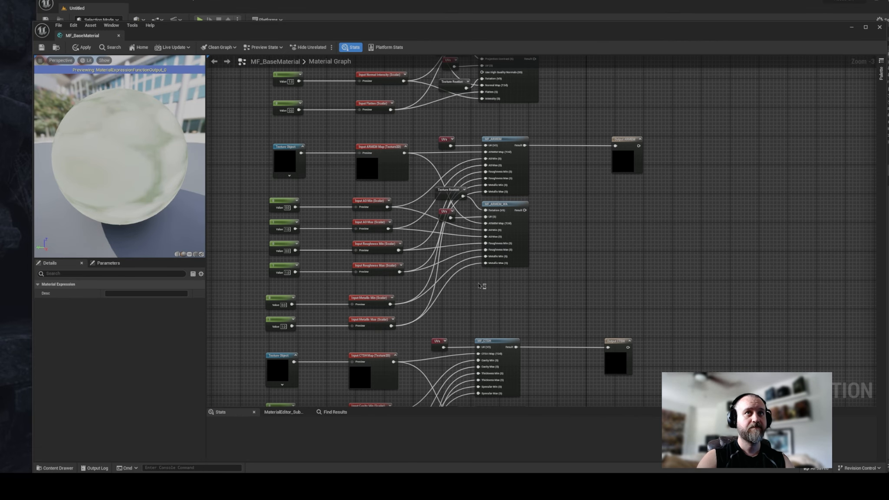
scroll(480, 285, "up", 1)
scroll(483, 283, "up", 1)
right_click_drag(483, 283, 477, 296)
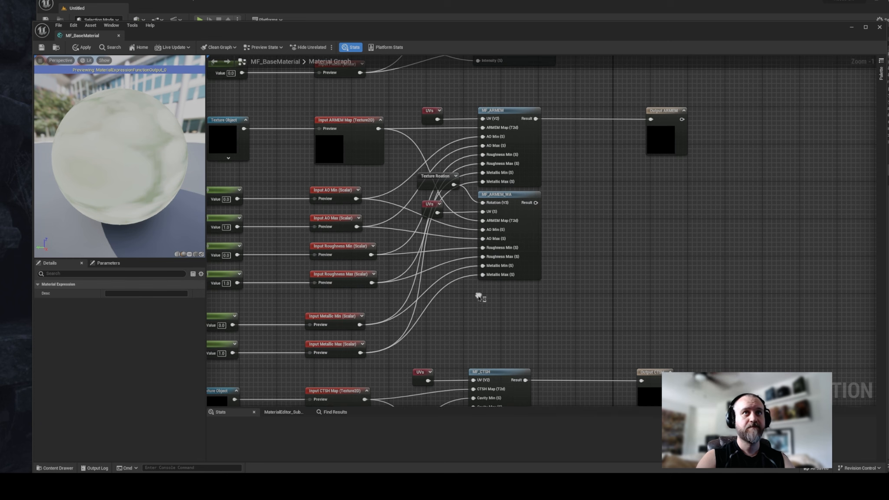
right_click_drag(465, 262, 471, 289)
right_click_drag(575, 232, 523, 237)
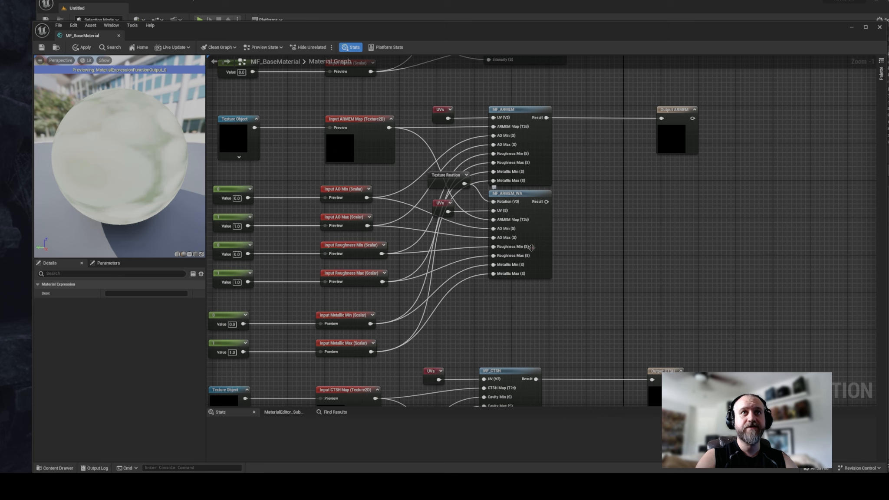
Step: Open MF_ARMEM_WA and add a scalar function input named Projection Contrast below the Rotation input
double_click(512, 195)
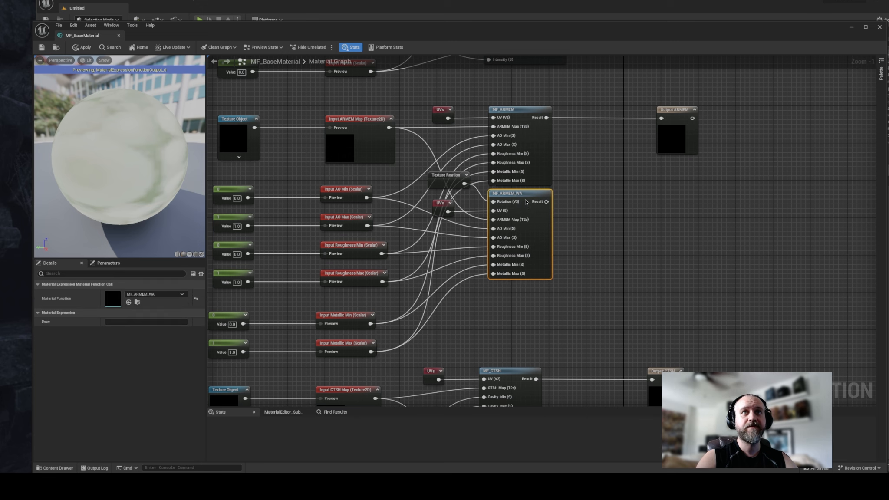
scroll(667, 185, "down", 2)
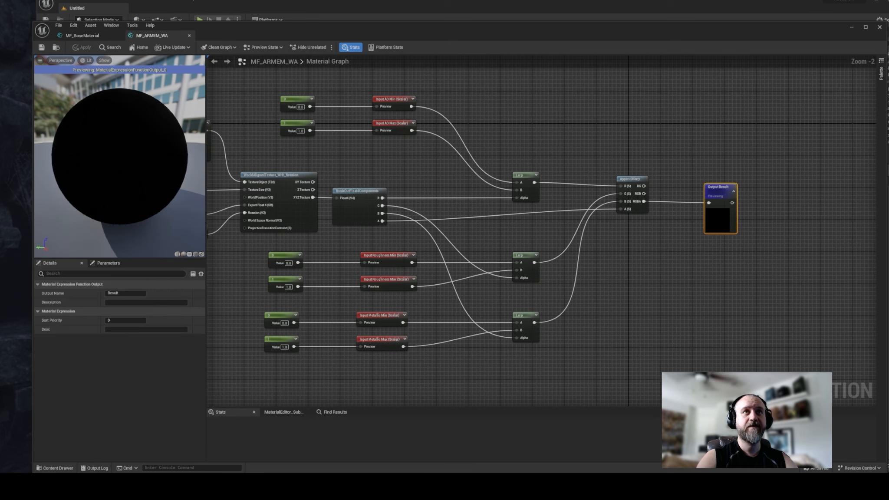
right_click_drag(228, 275, 559, 288)
scroll(549, 267, "up", 3)
left_click(550, 262)
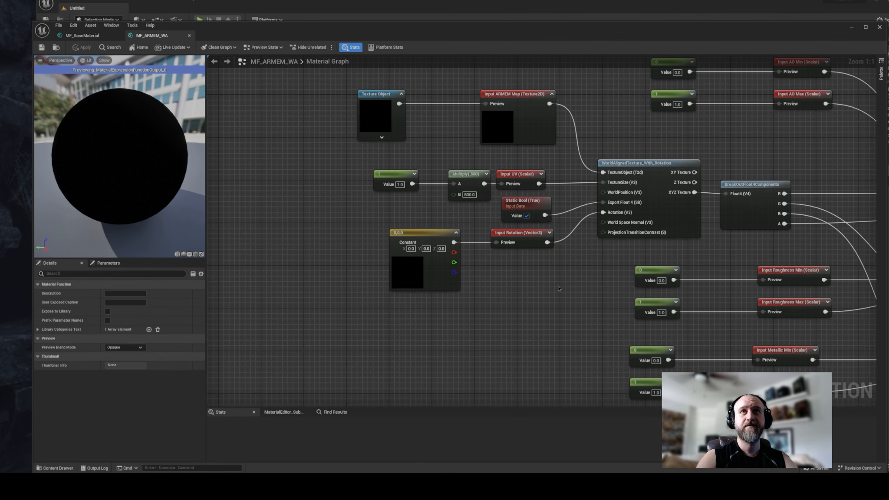
right_click(497, 304)
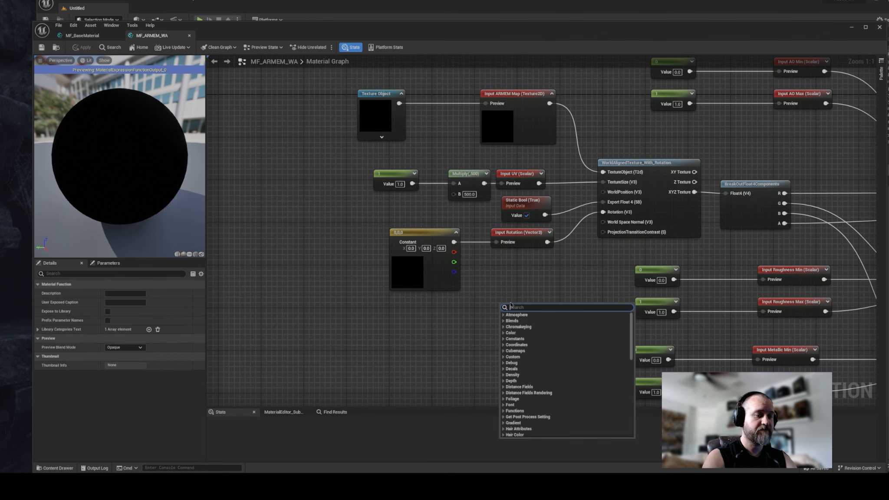
type("inp")
left_click(538, 321)
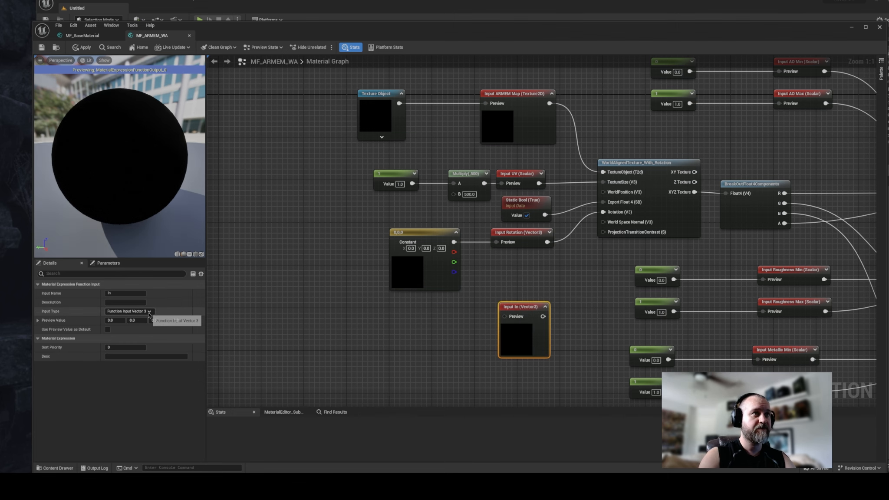
left_click(128, 311)
left_click(182, 322)
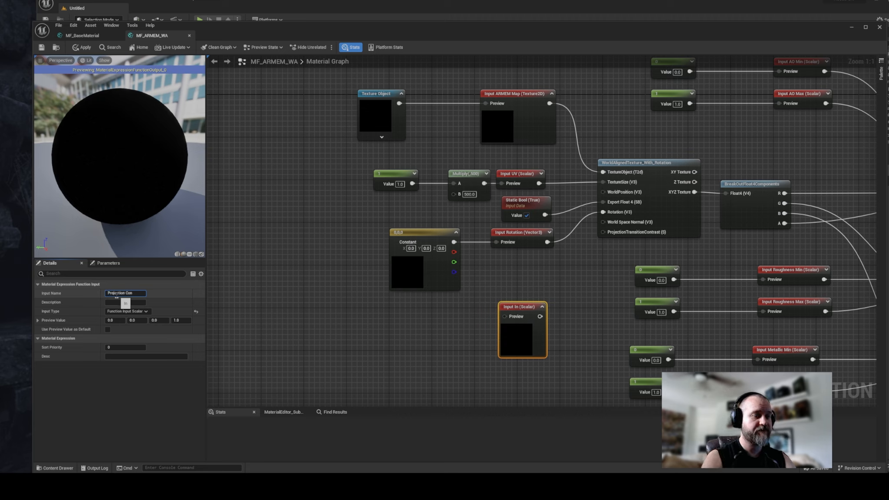
key("Return")
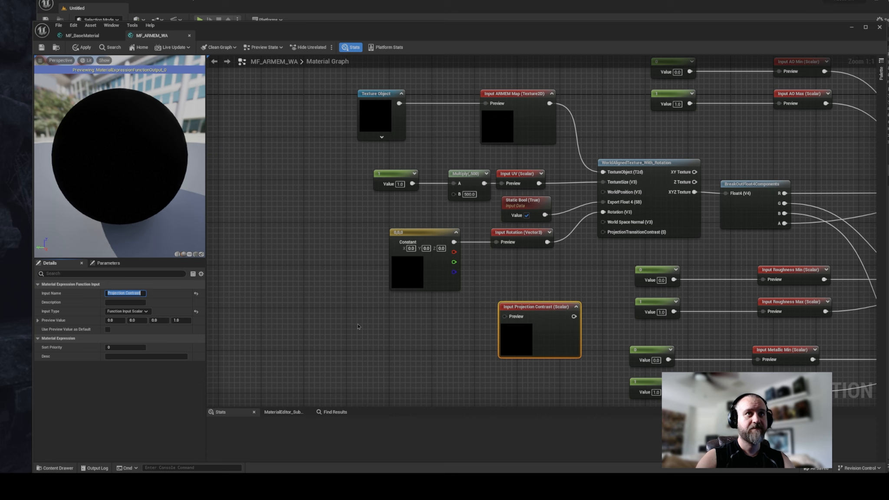
Step: Feed the Projection Contrast input from a 0.0 constant and connect it to WorldAlignedTexture_With_Rotation's ProjectionTransitionContrast pin
left_click(387, 256)
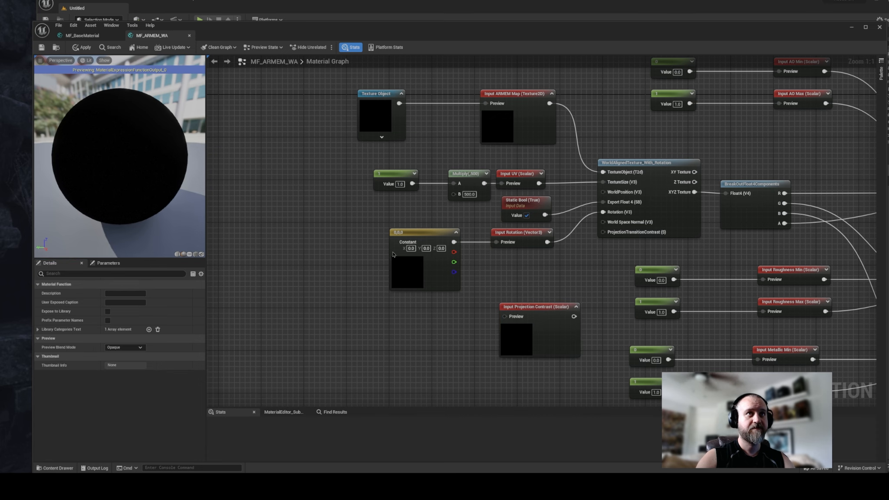
left_click(411, 325)
left_click_drag(449, 335, 505, 316)
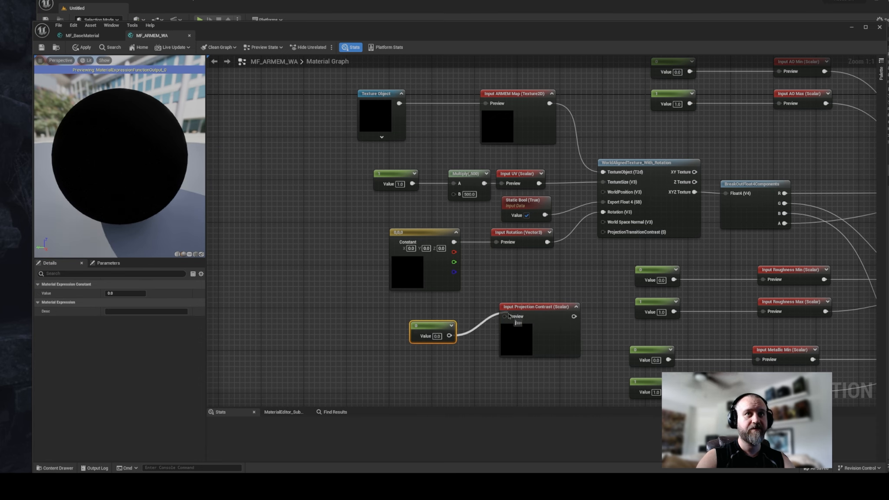
left_click_drag(434, 327, 434, 313)
left_click_drag(540, 307, 603, 232)
left_click(547, 313)
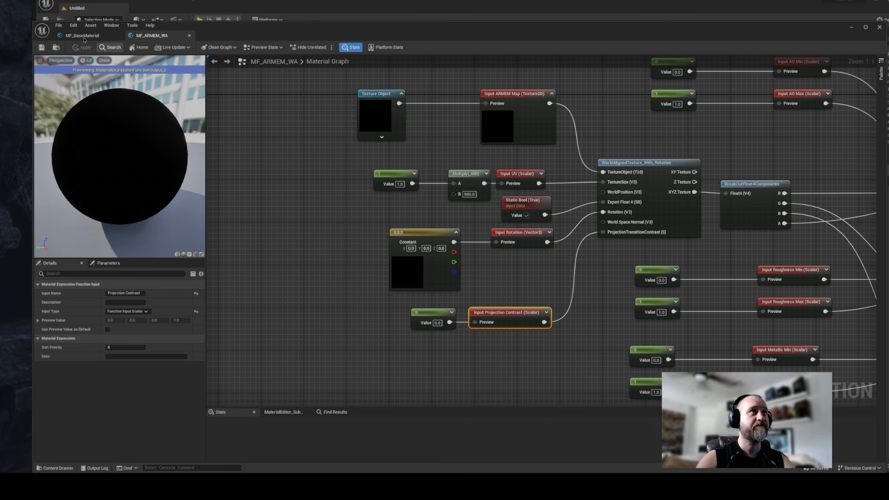
Step: Return to MF_BaseMaterial and add a static bool function input below the Projection Contrast input
left_click(102, 36)
right_click_drag(477, 309, 529, 353)
right_click_drag(496, 154, 500, 268)
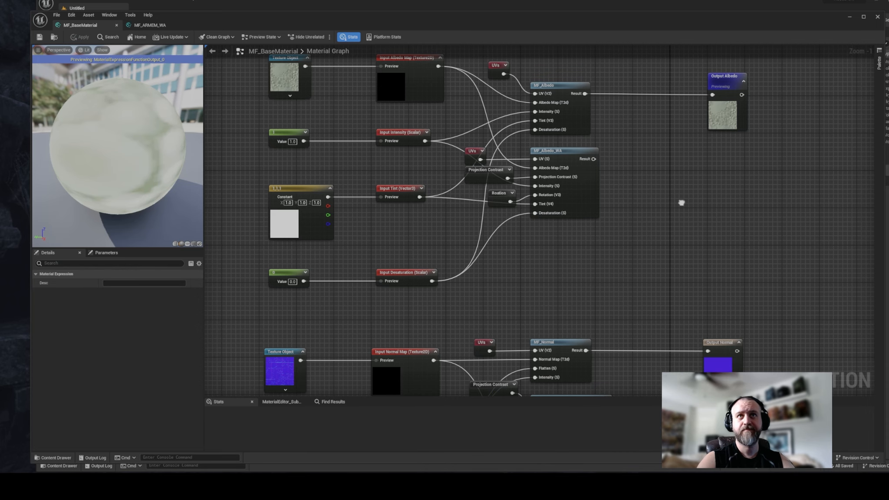
right_click_drag(687, 208, 653, 116)
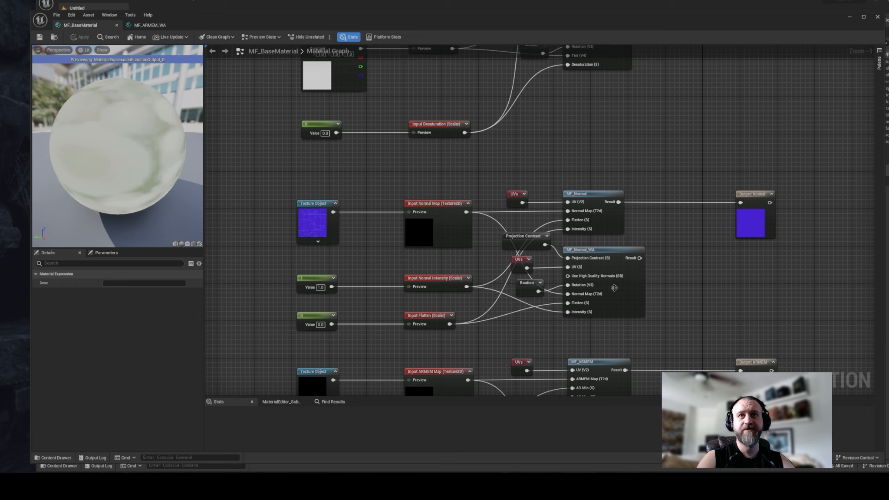
right_click_drag(642, 156, 844, 142)
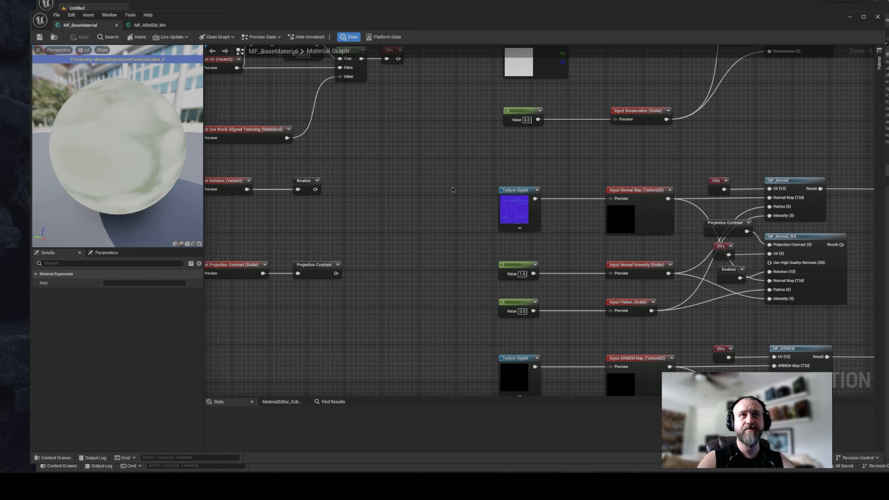
right_click_drag(449, 191, 620, 196)
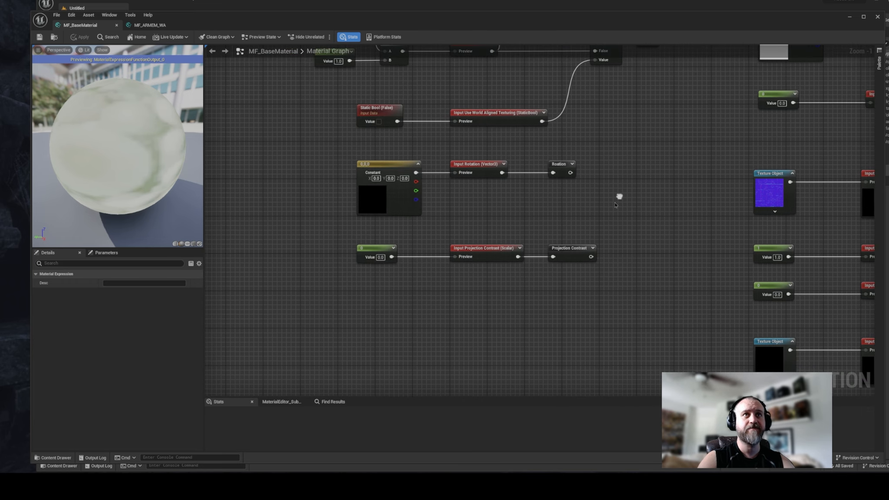
right_click(455, 294)
type("input")
key("Return")
left_click(127, 301)
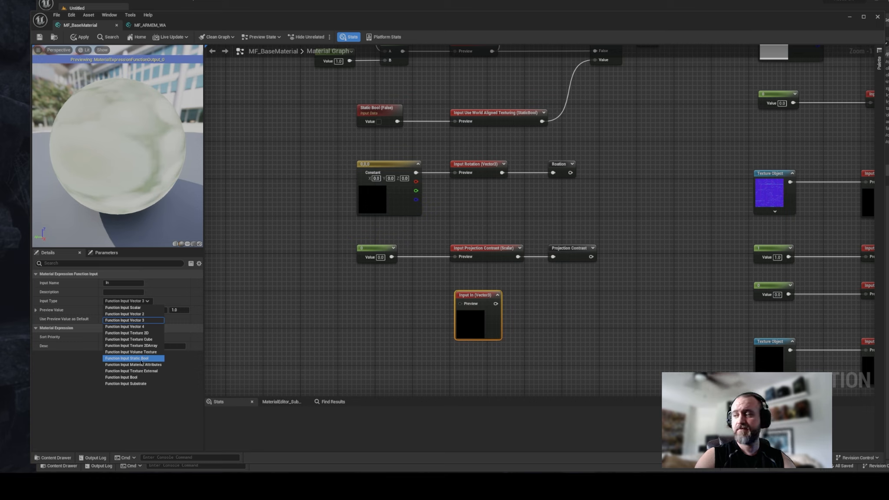
left_click(142, 360)
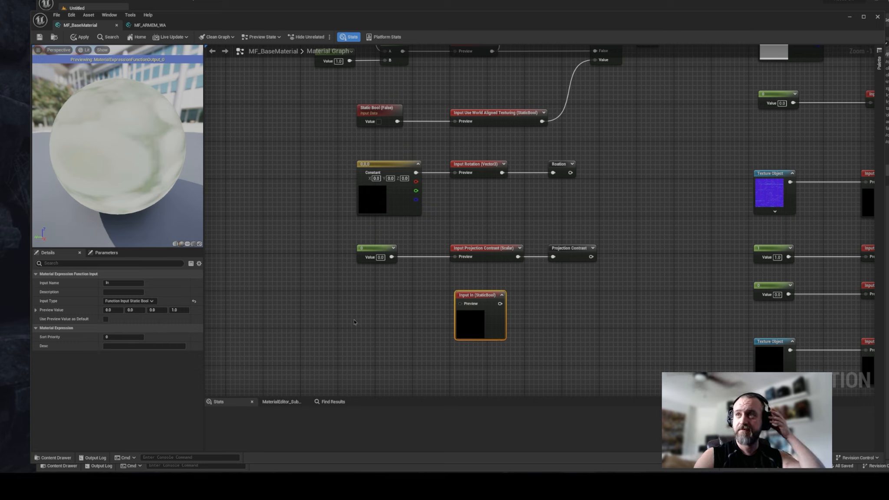
Step: Add a Static Bool node set to False and connect it to the new static bool input's Preview pin
right_click(379, 304)
type("bool")
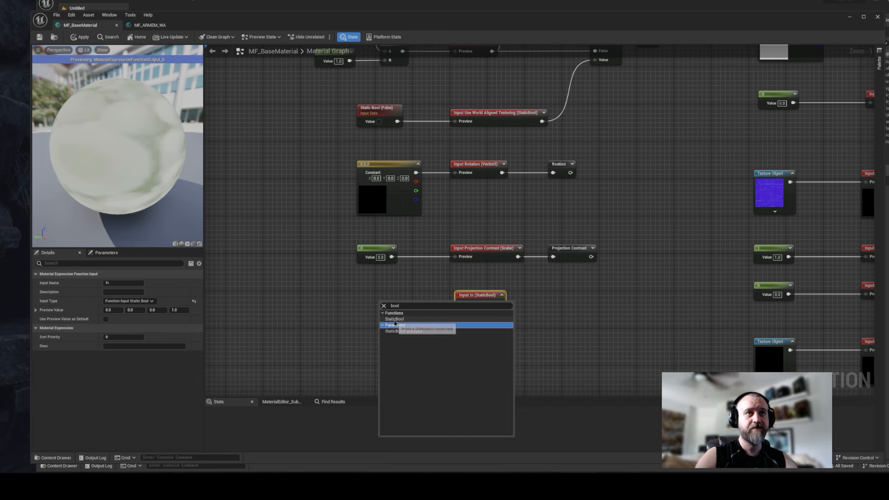
left_click(425, 319)
left_click_drag(420, 317, 405, 297)
left_click(500, 296)
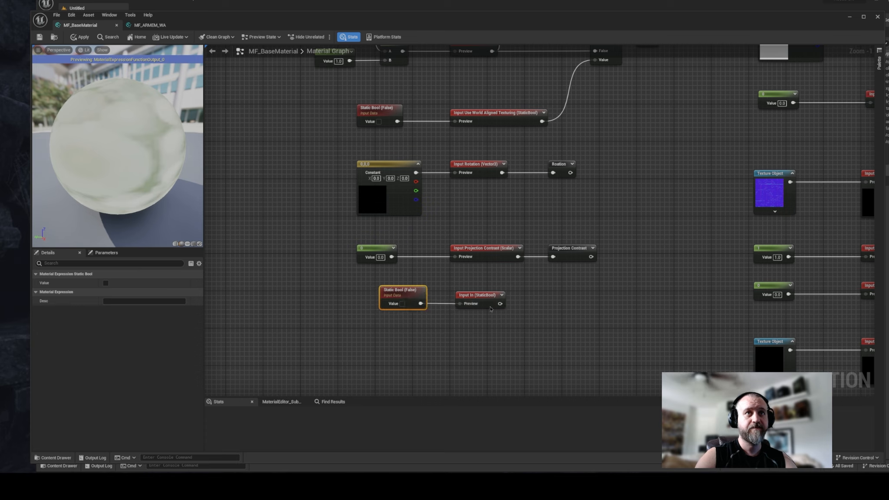
Step: Route the static bool input into a new named reroute declaration called Use HQ Normal
left_click_drag(500, 305, 550, 309)
type("name")
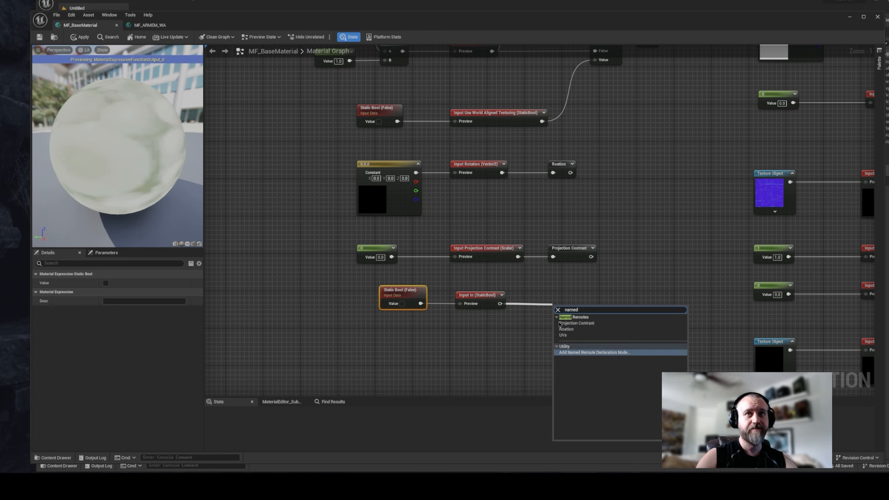
type("d")
left_click(593, 352)
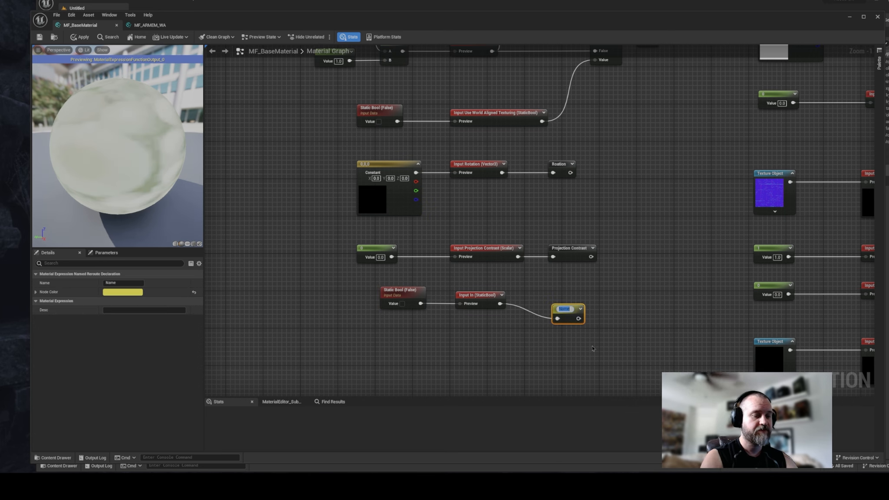
type("Use H")
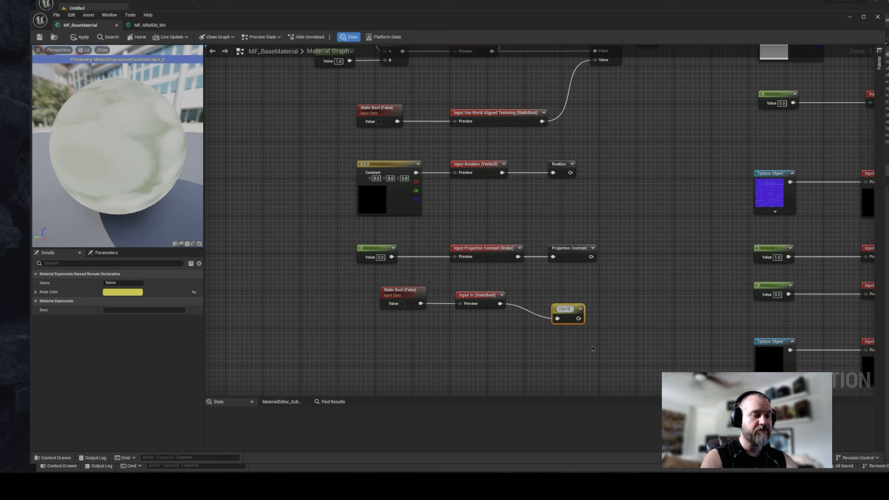
type("Q N")
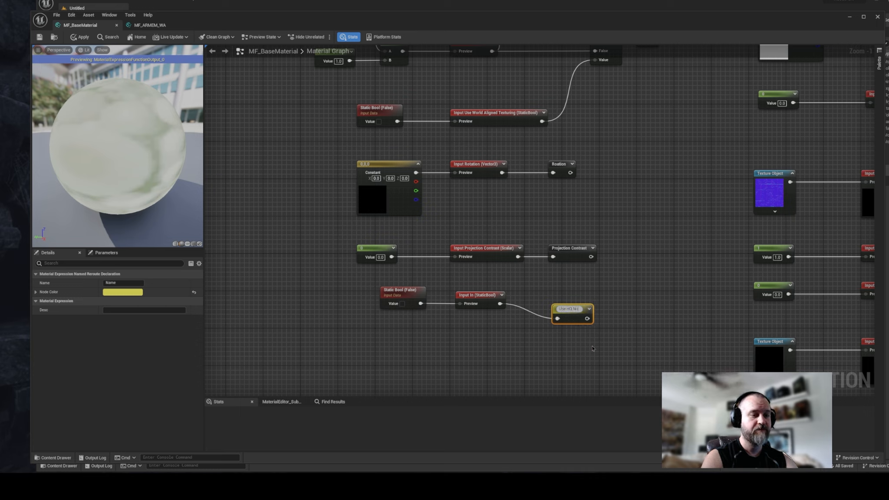
type("ormal")
key("Return")
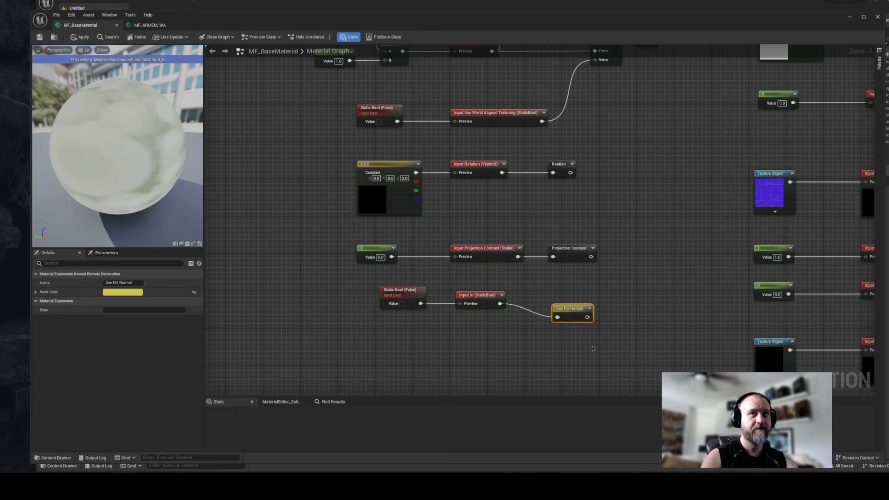
Step: Set the Use HQ Normal reroute's node color to black and line up its row with the inputs above
left_click(124, 293)
left_click(219, 384)
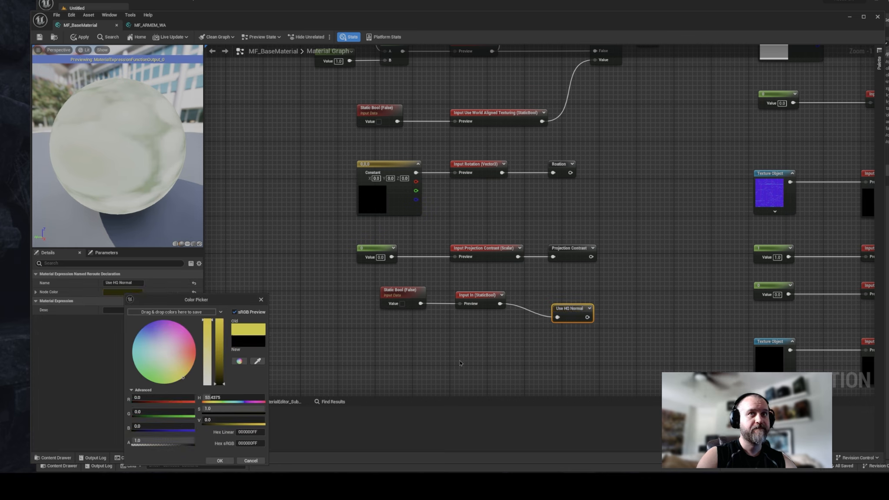
left_click(461, 364)
left_click_drag(572, 309, 568, 295)
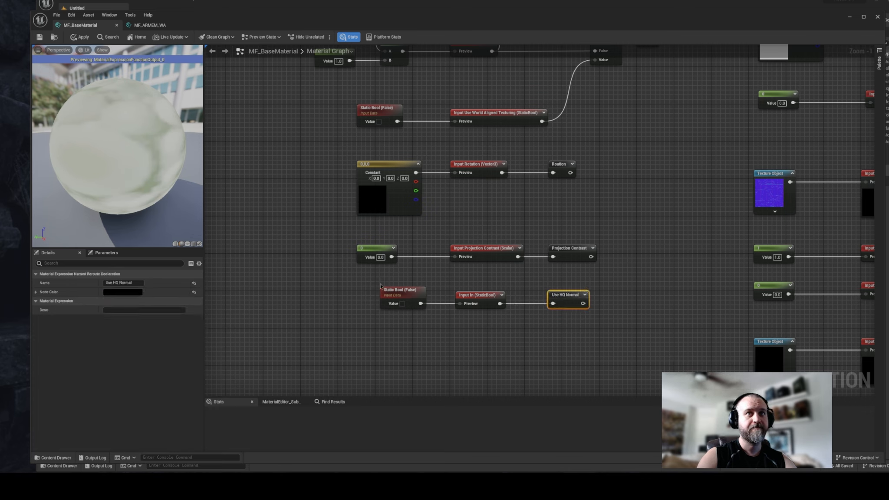
left_click_drag(386, 290, 363, 290)
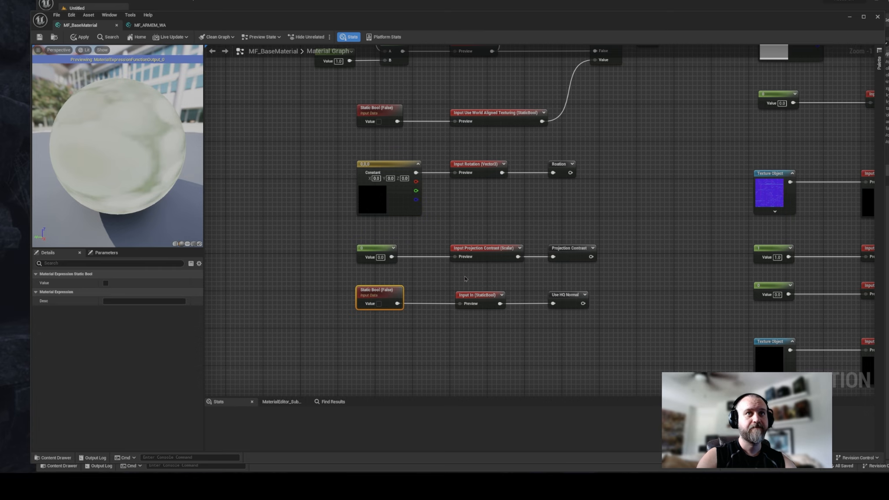
left_click(560, 266)
Step: Place a Use HQ Normal reroute beside MF_Normal_WA and save the material function
right_click_drag(560, 266, 479, 296)
scroll(532, 273, "down", 2)
scroll(533, 271, "down", 1)
right_click_drag(533, 270, 516, 277)
right_click_drag(524, 236, 283, 287)
right_click_drag(481, 282, 479, 260)
scroll(479, 260, "up", 5)
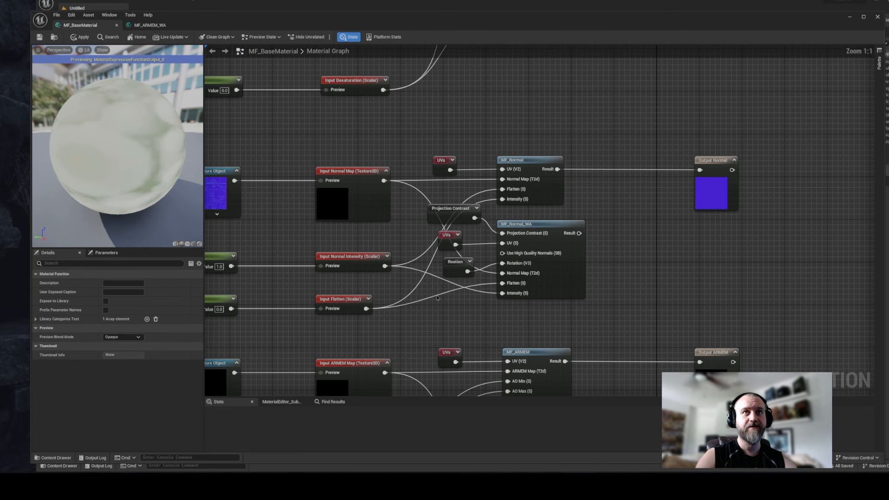
right_click(438, 295)
left_click(442, 305)
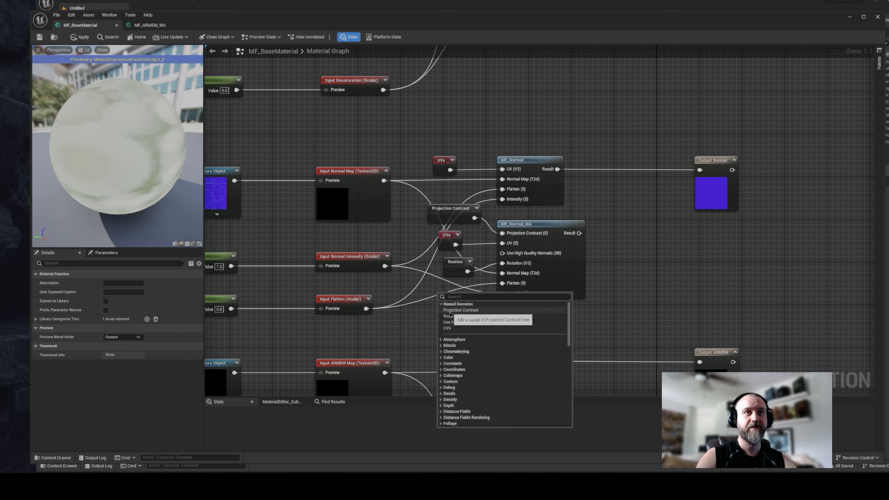
left_click(456, 321)
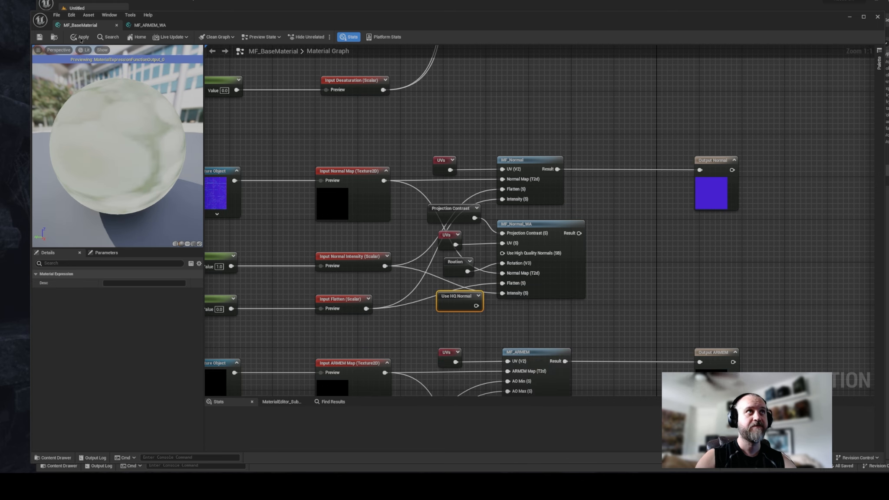
left_click(39, 38)
Step: Connect Use HQ Normal to MF_Normal_WA's Use High Quality Normals input and left-align the four reroutes beside it
mouse_move(445, 297)
left_mouse_down()
mouse_move(401, 300)
mouse_move(502, 253)
mouse_move(458, 323)
mouse_move(433, 324)
mouse_move(442, 289)
mouse_move(451, 289)
left_mouse_up()
left_click(432, 297, "shift")
left_click_drag(417, 199, 458, 299)
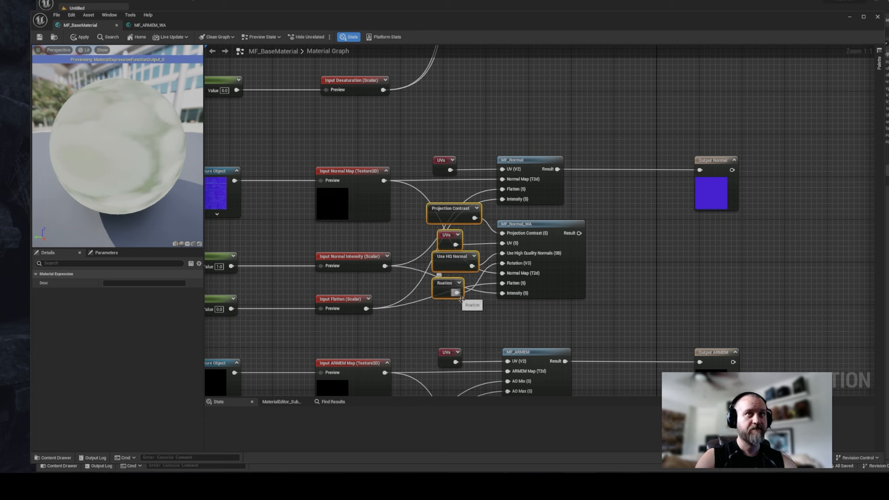
key("shift+a")
Step: Move MF_Normal_WA and MF_ARMEM_WA with their reroutes clear of the regular MF_Normal and MF_ARMEM functions
left_click_drag(411, 216, 511, 299)
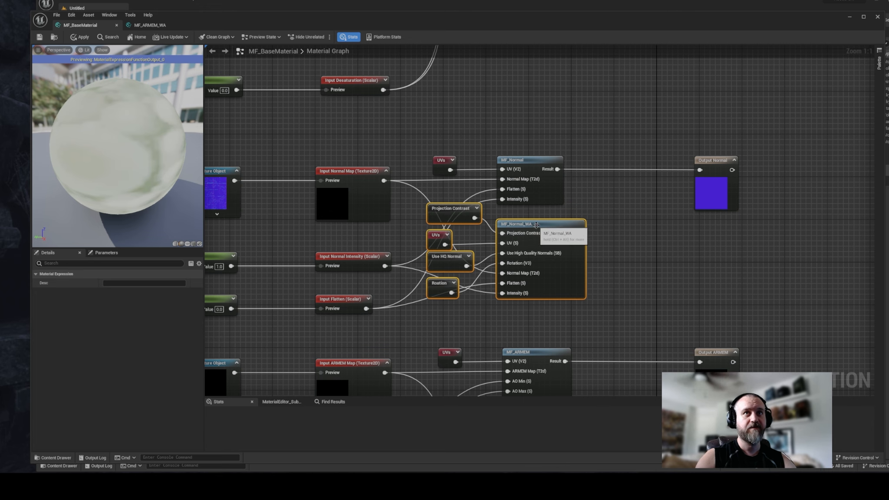
left_click_drag(537, 225, 575, 255)
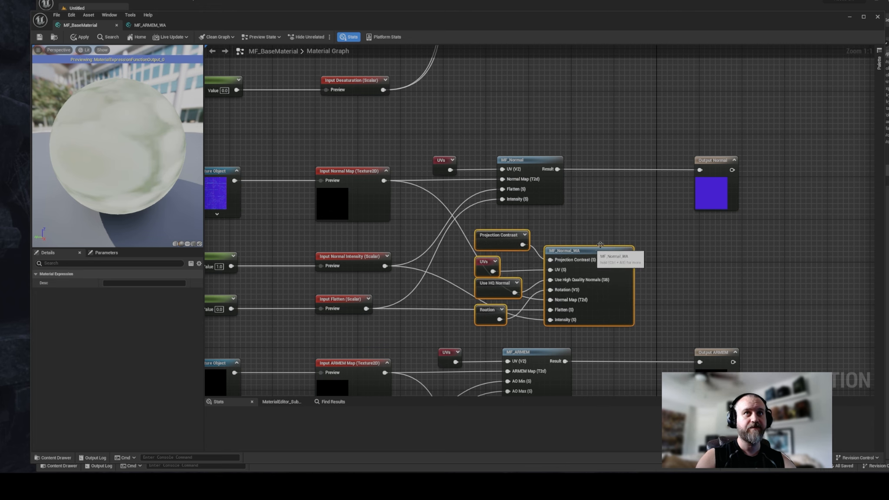
right_click_drag(600, 245, 507, 78)
scroll(555, 172, "down", 2)
right_click_drag(493, 393, 582, 307)
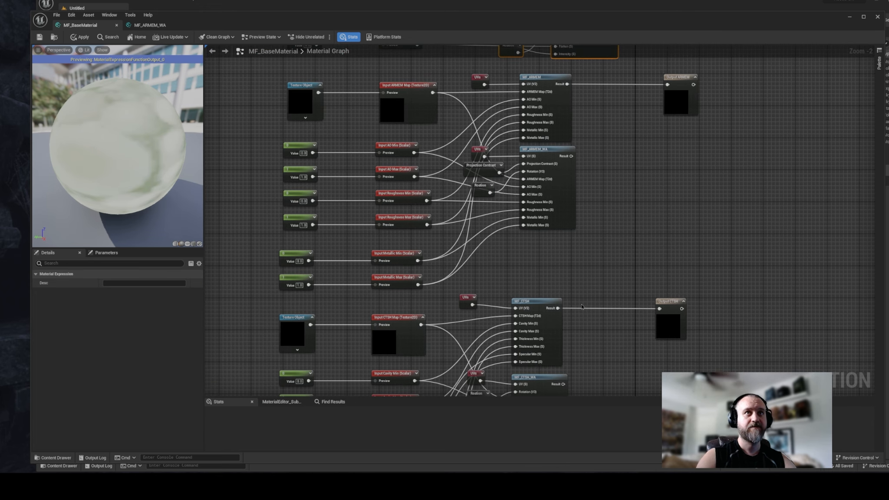
left_click_drag(516, 199, 469, 146)
left_click_drag(531, 152, 567, 185)
left_click(587, 162)
right_click_drag(584, 152, 546, 381)
left_click_drag(455, 206, 526, 285)
left_click_drag(527, 230, 542, 226)
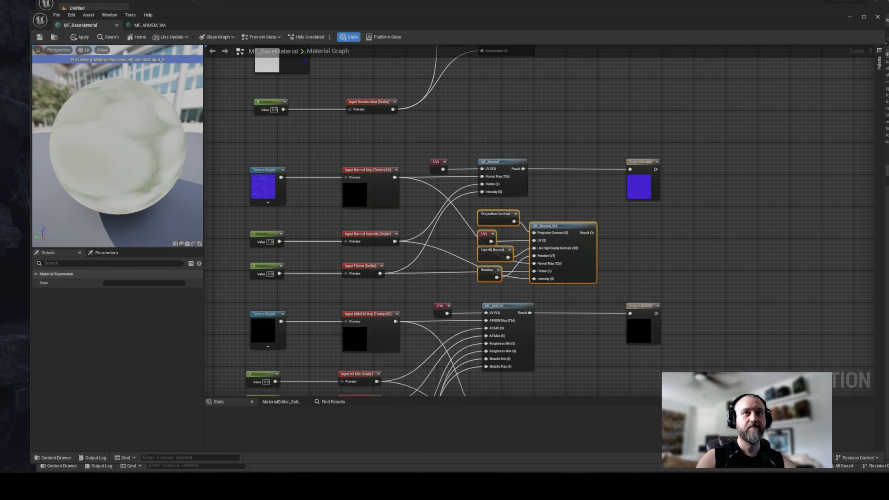
Step: Left-align the UVs, Projection Contrast and Rotation reroutes beside MF_ARMEM_WA and fine-tune that group's position
right_click_drag(521, 338, 475, 205)
left_click_drag(410, 266, 482, 334)
left_click_drag(489, 276, 501, 272)
left_click_drag(428, 266, 468, 320)
key("shift+a")
left_click(516, 273, "shift")
left_click_drag(516, 273, 524, 273)
left_click(500, 378)
right_click_drag(499, 378, 565, 113)
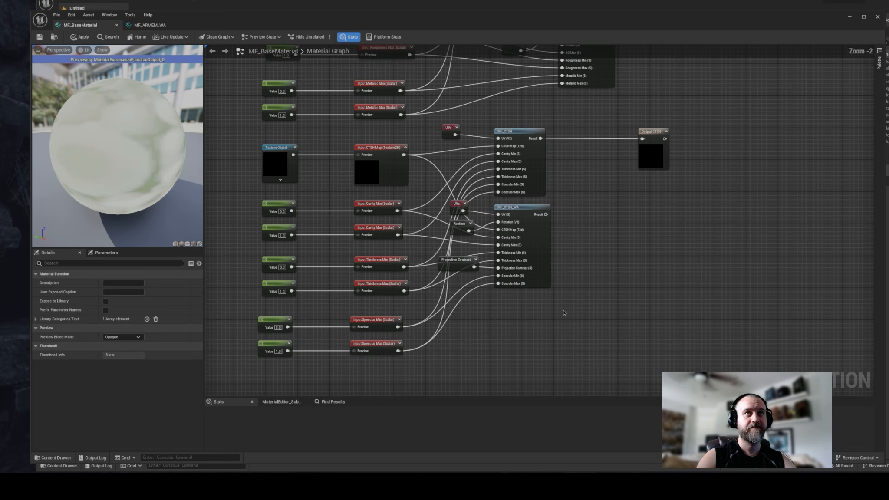
Step: Left-align the UVs, Rotation and Projection Contrast reroutes beside MF_CTSH_WA and line the group up under MF_ARMEM_WA
left_click_drag(432, 195, 512, 278)
left_click_drag(519, 210, 566, 220)
left_click_drag(477, 200, 525, 285)
key("shift+a")
left_click_drag(496, 232, 496, 228)
right_click_drag(477, 201, 371, 273)
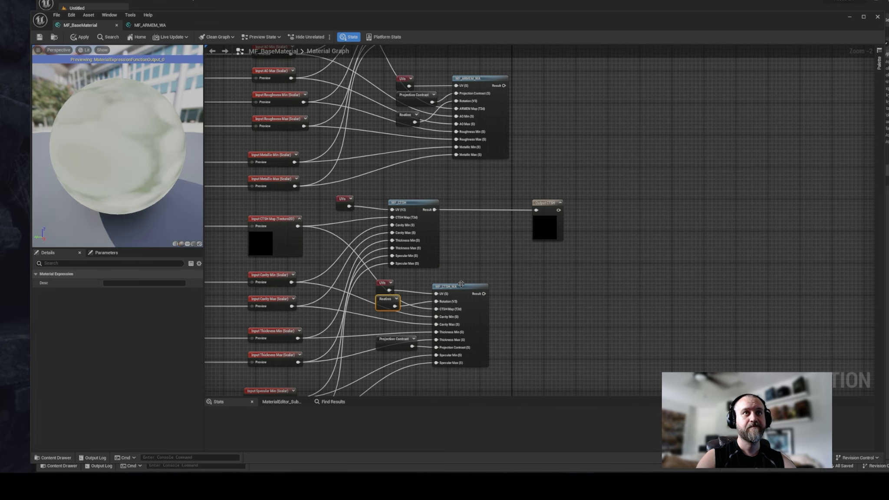
left_click_drag(371, 272, 460, 348)
left_click_drag(466, 287, 474, 287)
left_click(479, 287)
right_click_drag(508, 49, 552, 391)
left_click_drag(404, 191, 500, 271)
left_click_drag(499, 206, 517, 206)
left_click(569, 283)
scroll(569, 283, "down", 3)
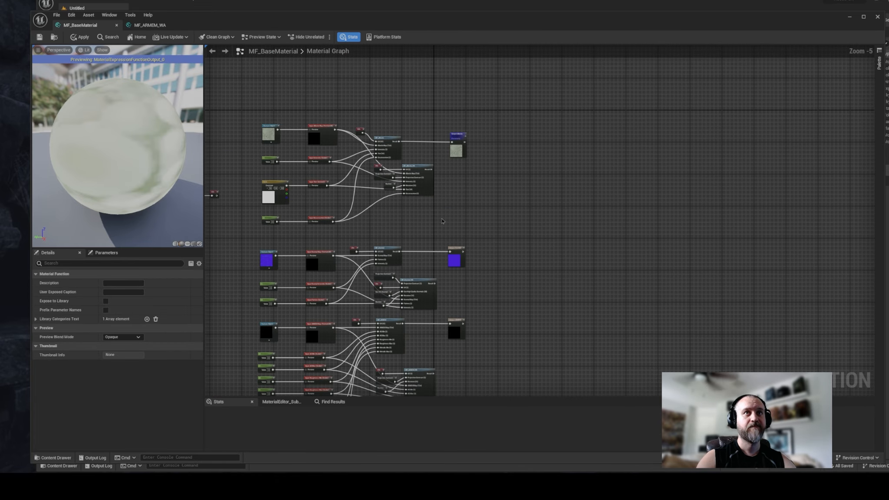
Step: Move the Albedo, Normal, ARMEM and CTSH output nodes farther away from their functions to make room for switches
scroll(442, 220, "up", 1)
scroll(451, 208, "up", 1)
left_click_drag(504, 132, 540, 132)
right_click_drag(513, 230, 538, 131)
left_click_drag(522, 237, 568, 235)
right_click_drag(509, 359, 483, 235)
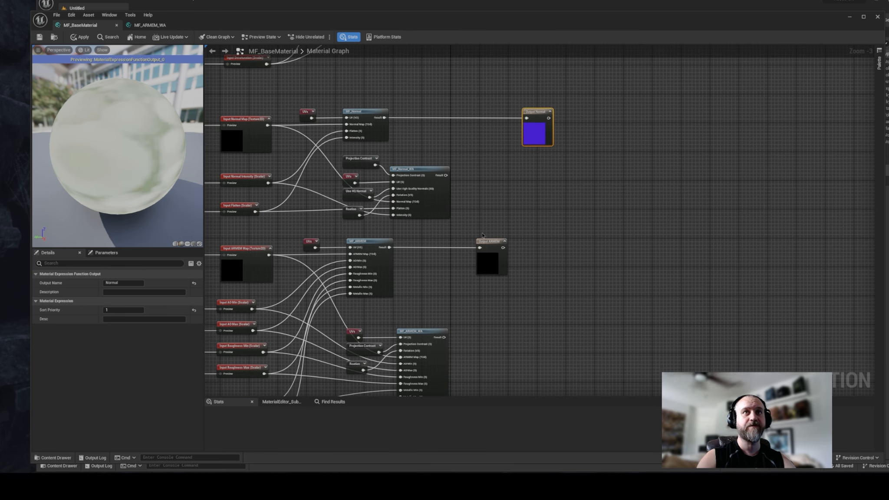
left_click_drag(499, 241, 548, 241)
right_click_drag(496, 306, 495, 153)
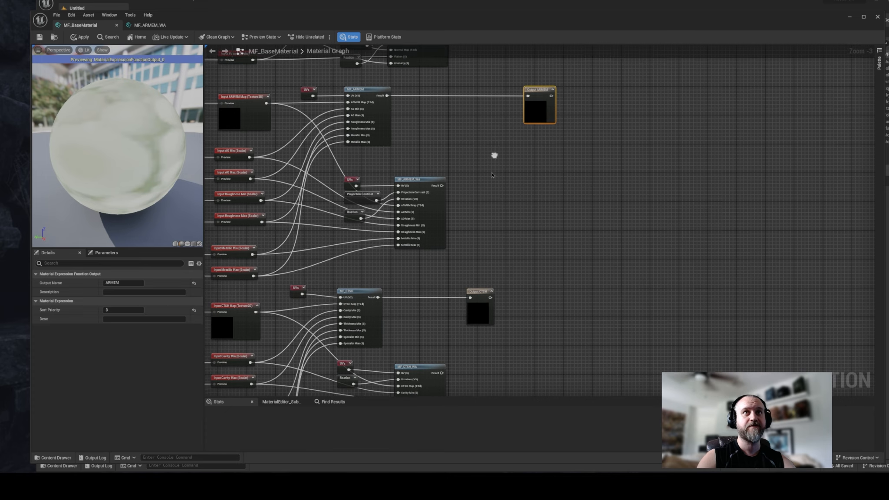
left_click_drag(475, 289, 535, 295)
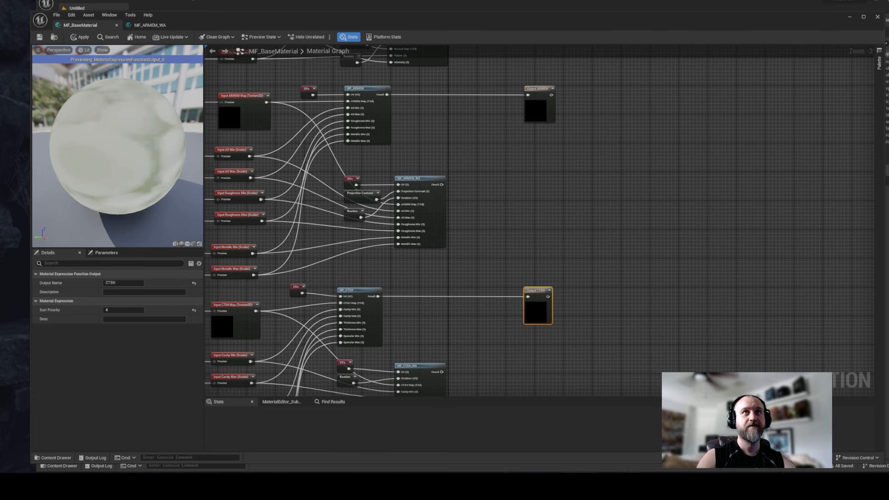
Step: Copy the Switch node feeding the UVs reroute and place the copy between MF_Albedo and Output Albedo
right_click_drag(531, 312, 535, 468)
scroll(523, 224, "up", 2)
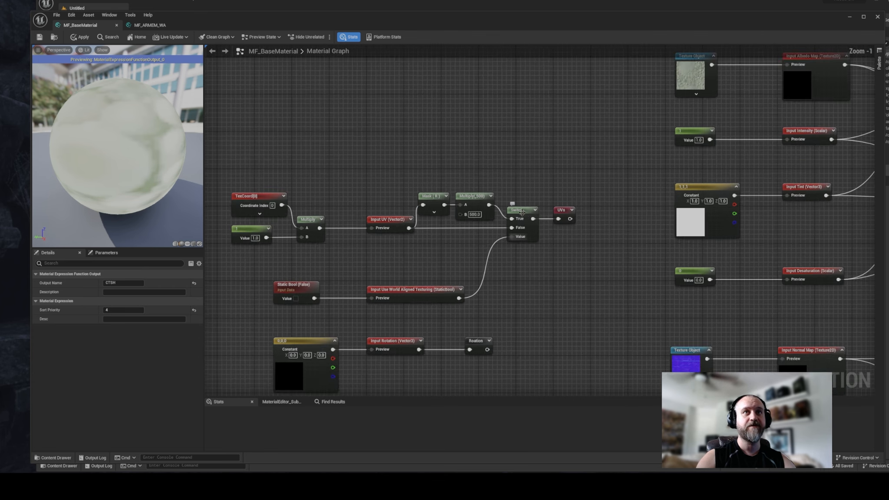
scroll(521, 213, "up", 1)
left_click(525, 211)
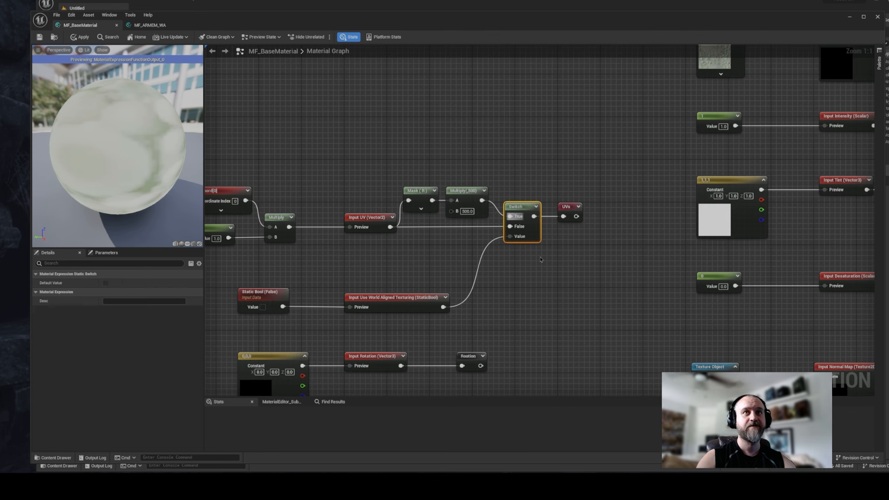
right_click_drag(555, 274, 0, 307)
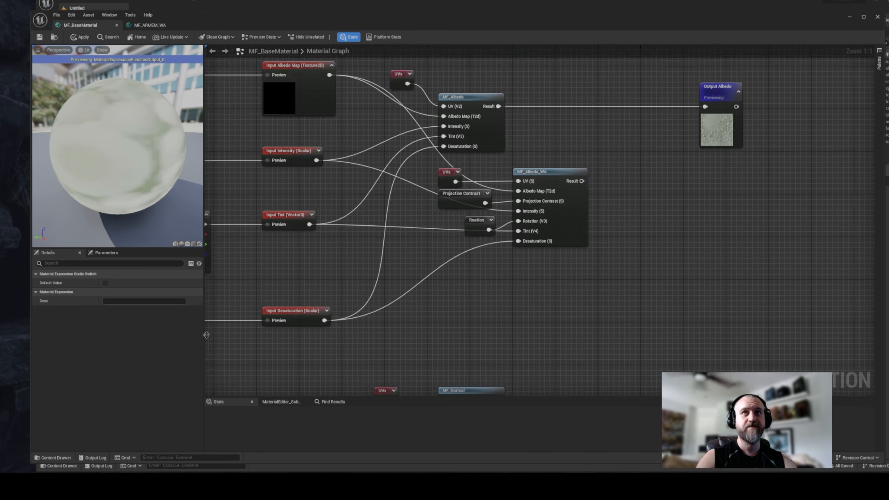
right_click_drag(645, 150, 517, 227)
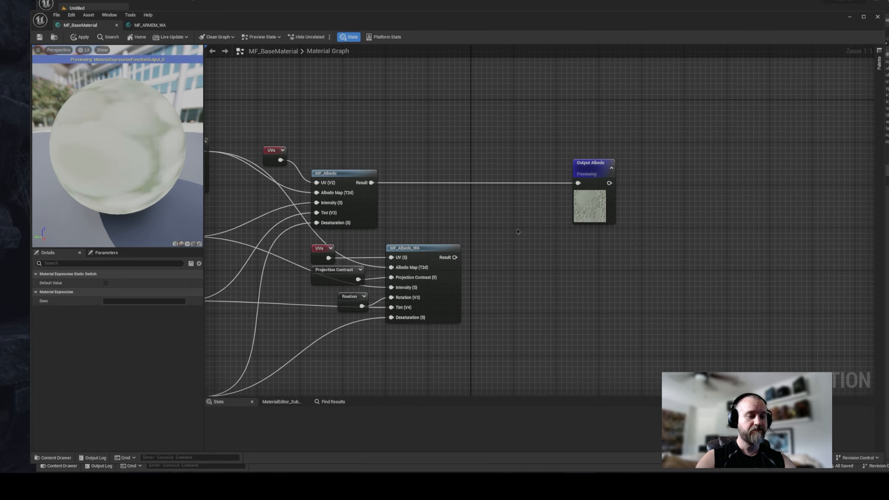
key("ctrl+v")
left_click_drag(525, 233, 501, 166)
Step: Move MF_Albedo_WA with its UVs, Projection Contrast and Rotation reroutes above MF_Albedo
right_click_drag(486, 230, 637, 227)
left_click_drag(641, 344, 441, 239)
right_click_drag(594, 250, 621, 217)
left_click_drag(621, 217, 620, 169)
right_click_drag(671, 164, 553, 178)
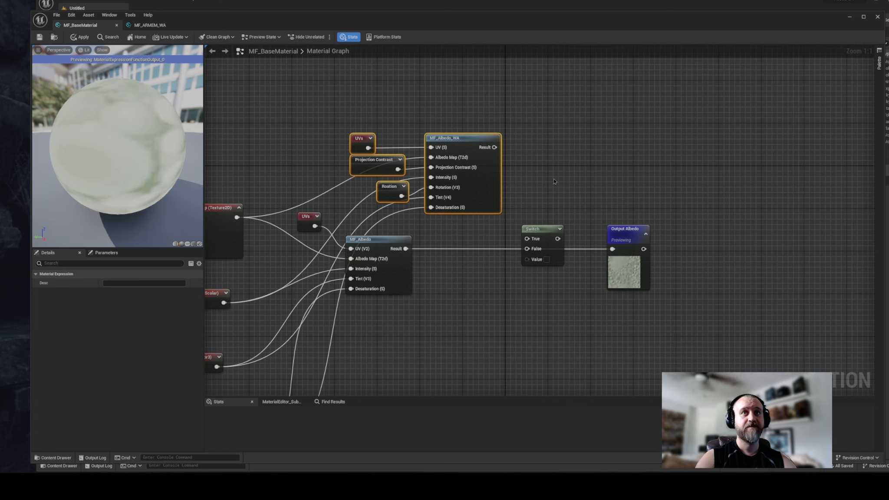
Step: Connect MF_Albedo_WA's result to the new Switch's True input and MF_Albedo's result to False
left_click(553, 179)
left_click_drag(495, 147, 530, 243)
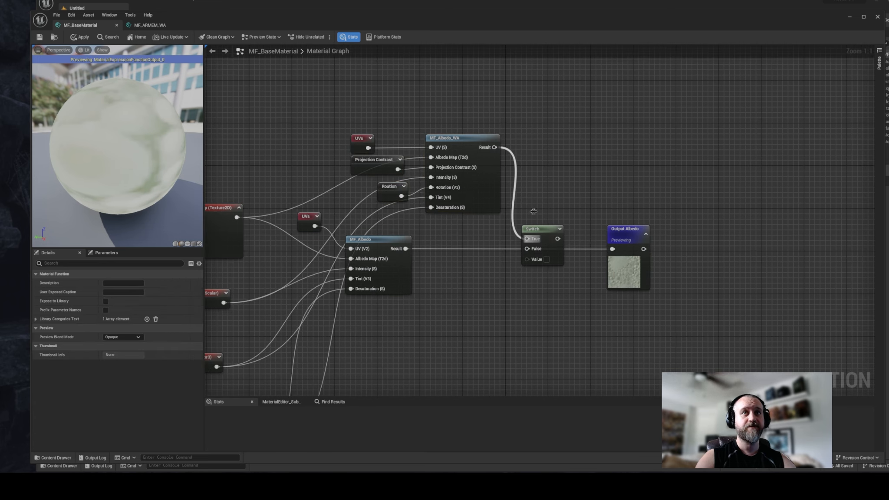
left_click_drag(405, 249, 529, 254)
Step: Add a named reroute declaration called Use WA from the Input Use World Aligned Texturing node
right_click_drag(534, 273, 576, 220)
right_click_drag(341, 196, 752, 142)
right_click_drag(402, 230, 751, 137)
right_click_drag(499, 218, 588, 145)
right_click_drag(554, 191, 516, 246)
right_click_drag(516, 211, 432, 74)
scroll(478, 194, "down", 1)
right_click_drag(478, 195, 379, 183)
scroll(476, 148, "down", 2)
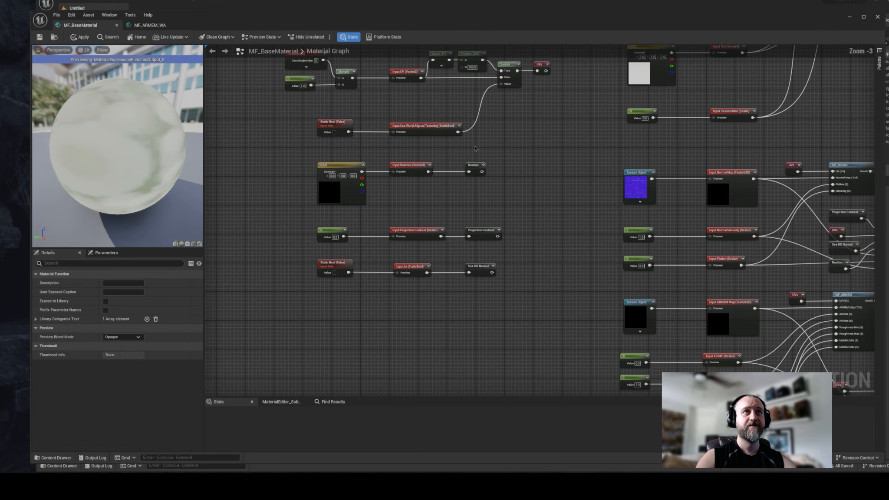
right_click_drag(475, 149, 490, 231)
scroll(390, 227, "up", 3)
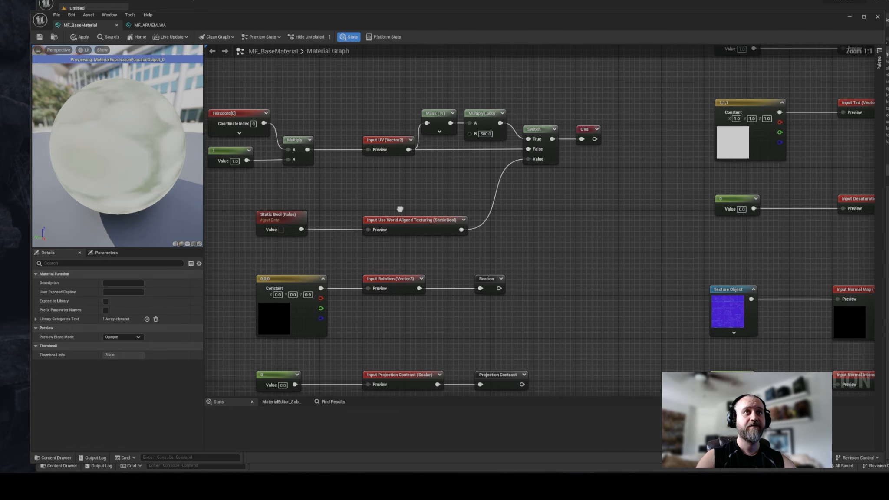
left_click(425, 220)
left_click_drag(424, 220, 537, 226)
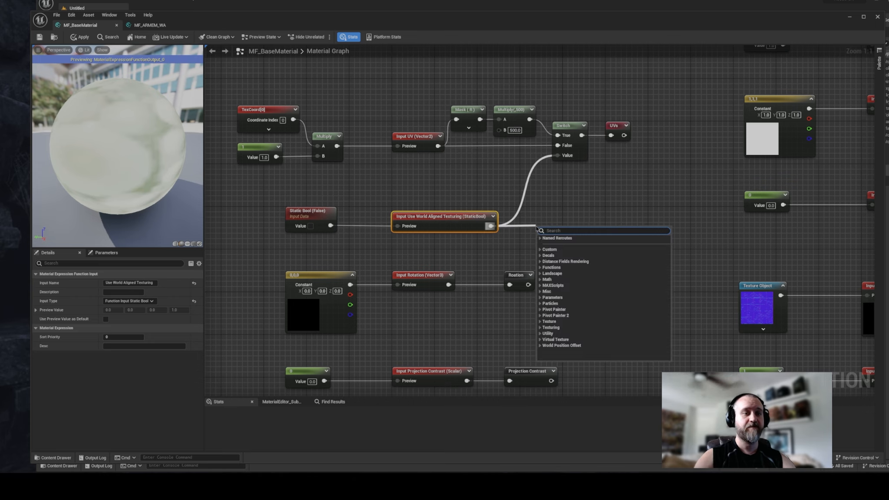
type("named")
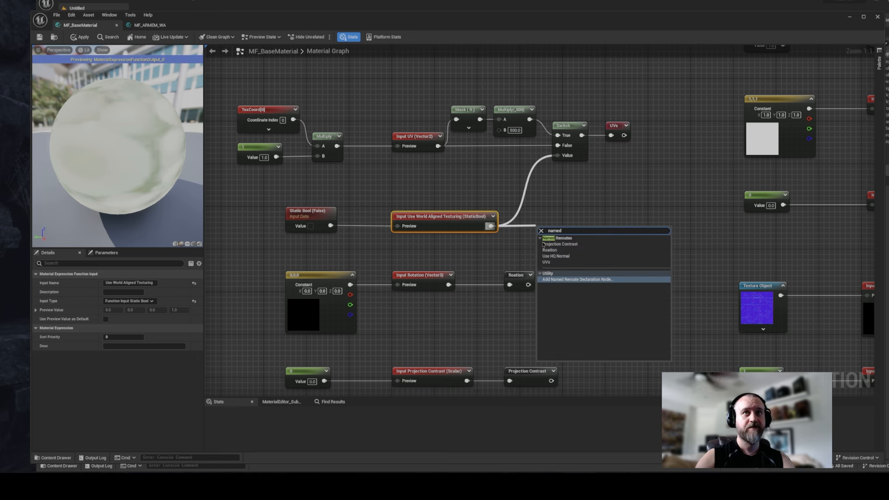
left_click(577, 280)
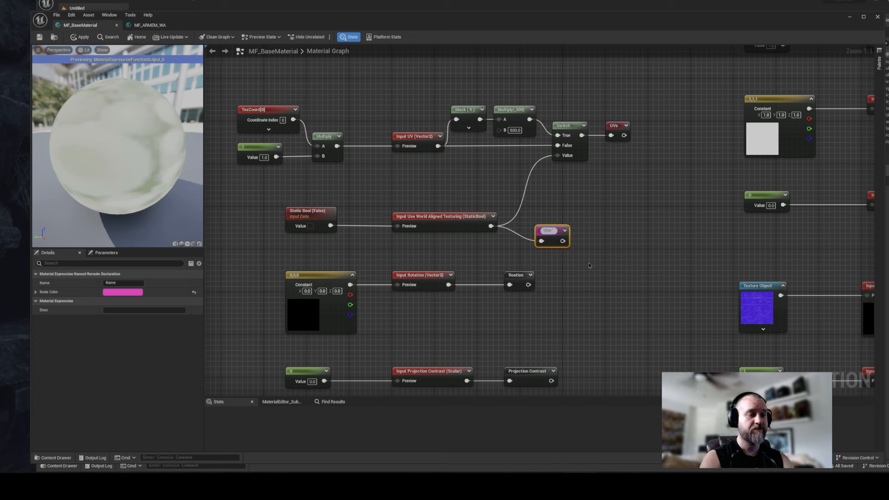
key("Return")
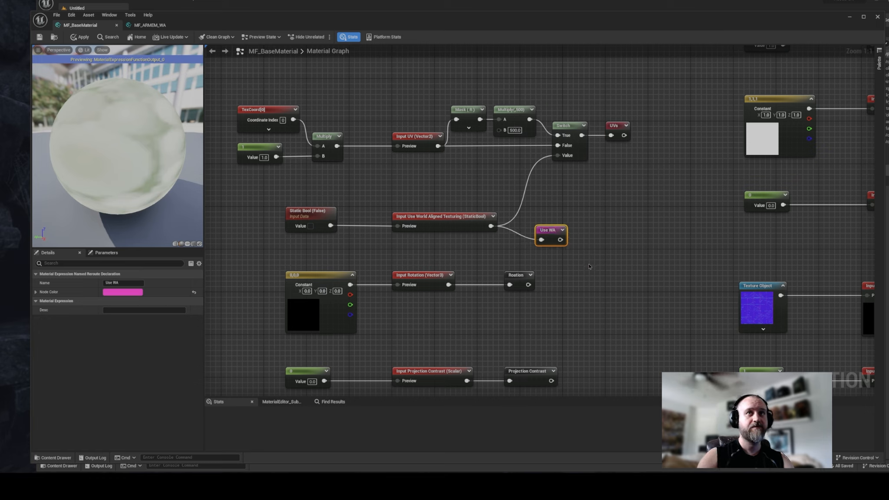
Step: Route the UV Switch's Value through the Use WA reroute placed beside its input node and colour the reroute black
left_click_drag(552, 234, 559, 156)
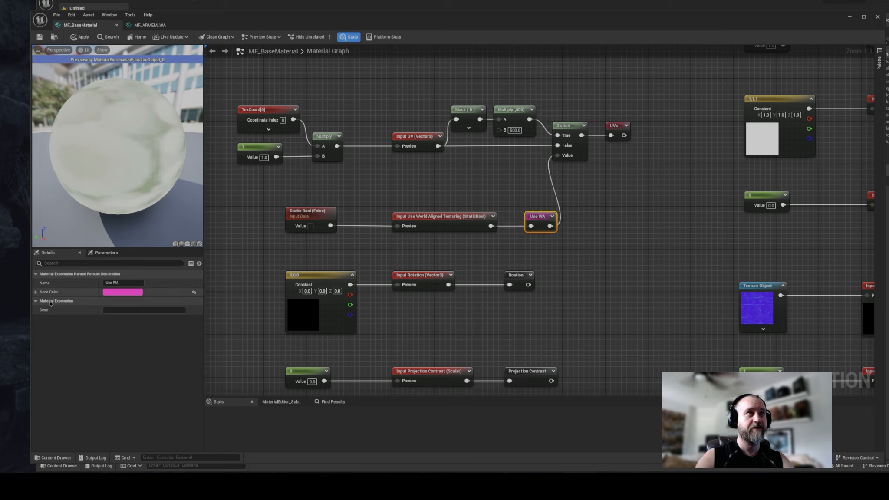
left_click(109, 293)
left_click_drag(202, 390, 202, 399)
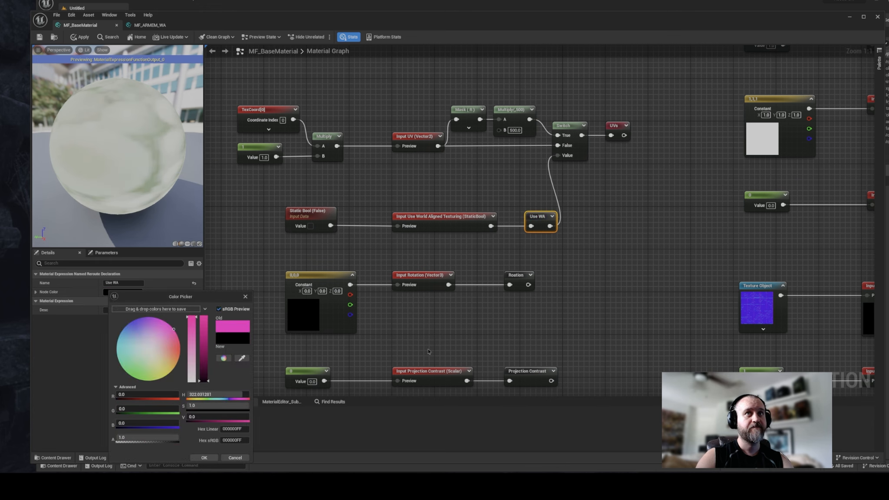
left_click(204, 458)
left_click(636, 215)
Step: Feed the albedo Switch's Value from a Use WA reroute placed beneath it and connect the Switch to Output Albedo
right_click_drag(636, 215, 196, 264)
right_click_drag(616, 204, 328, 346)
right_click(439, 221)
left_click(440, 230)
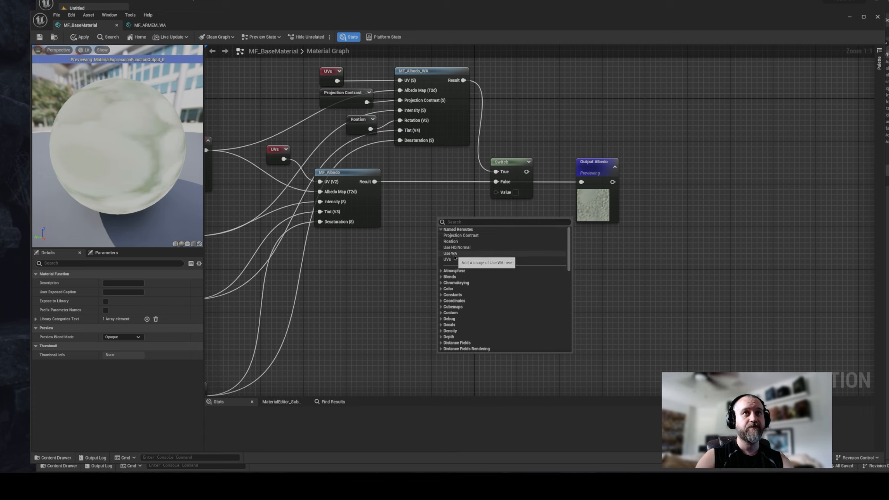
left_click(454, 255)
left_click_drag(462, 231, 610, 162)
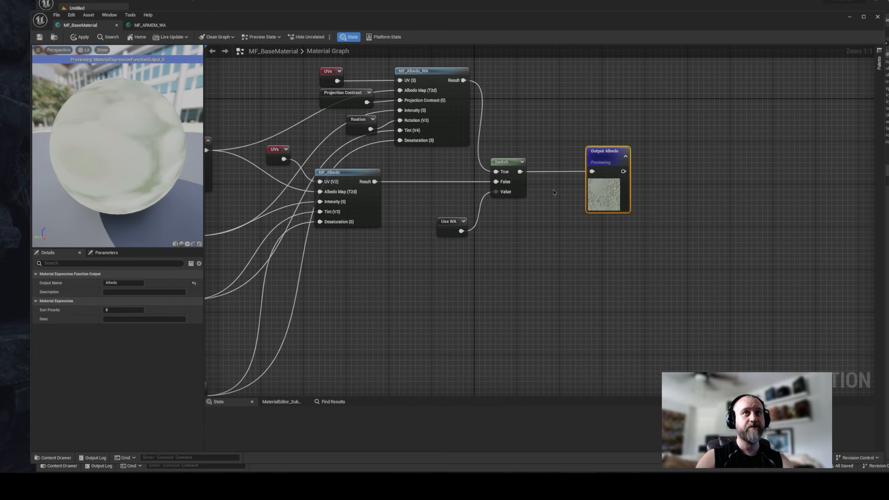
left_click(450, 206)
left_click_drag(450, 222, 504, 204)
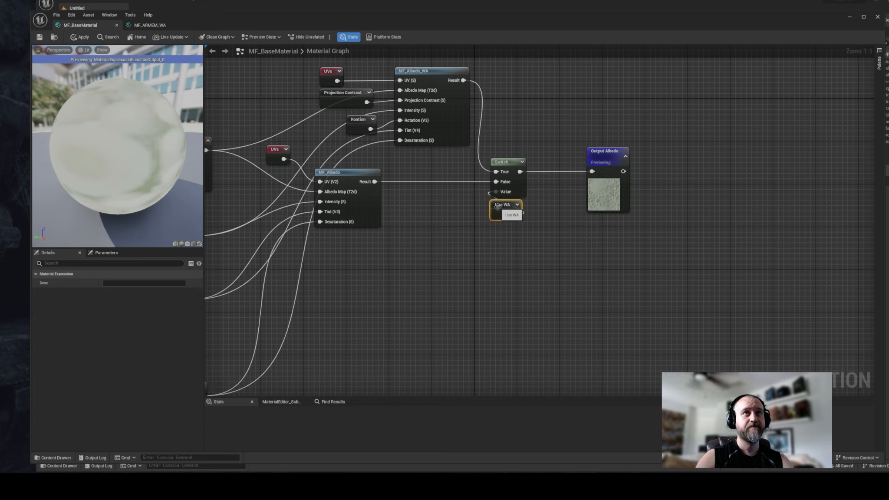
left_click(452, 215)
right_click_drag(453, 215, 490, 236)
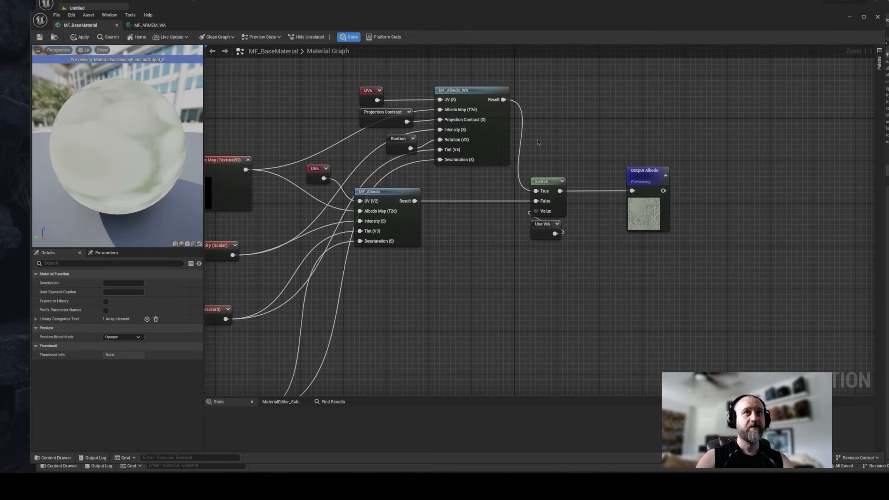
Step: Copy the albedo Switch with its Use WA reroute and place the copy in front of Output Normal
left_click_drag(538, 142, 590, 258)
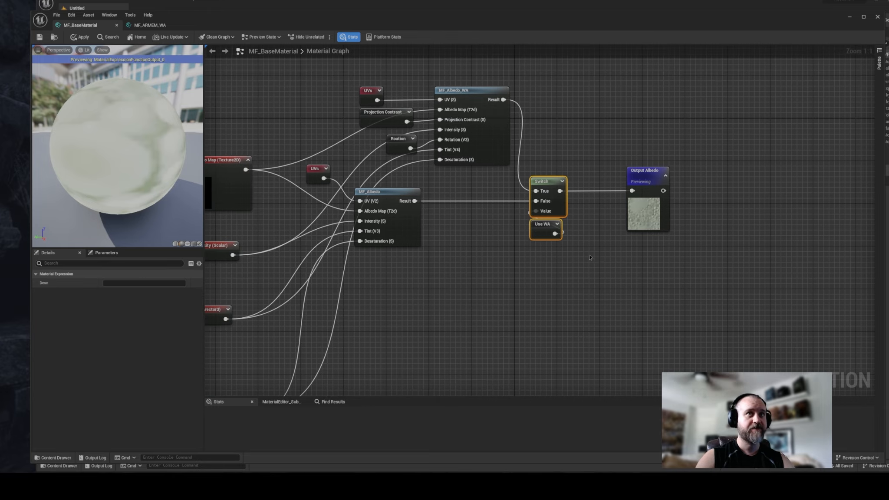
right_click_drag(590, 257, 572, 146)
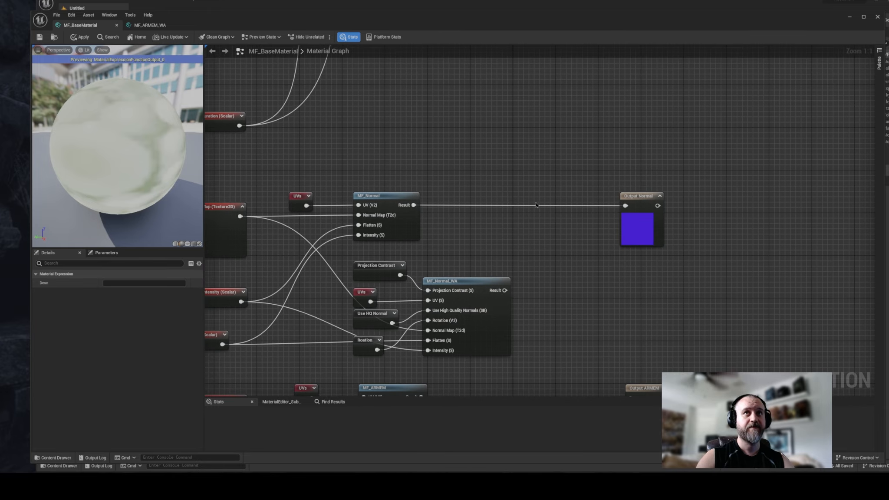
key("ctrl+v")
left_click_drag(548, 179, 559, 186)
left_click(525, 256)
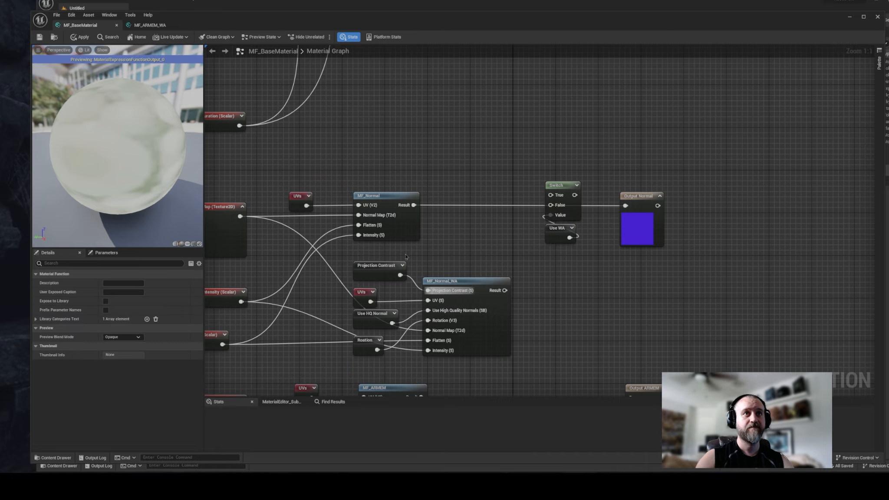
Step: Move MF_Normal_WA with its four reroutes above MF_Normal
left_click_drag(345, 257, 477, 354)
left_click_drag(481, 281, 540, 95)
Step: Wire MF_Normal_WA to the normal Switch's True input, MF_Normal to False, and the Switch to Output Normal
right_click_drag(536, 174, 472, 177)
left_click_drag(468, 192, 636, 258)
left_click_drag(575, 199, 639, 199)
left_click_drag(499, 107, 554, 198)
left_click_drag(350, 209, 551, 209)
left_click_drag(575, 199, 626, 209)
left_click_drag(638, 199, 639, 189)
right_click_drag(432, 391, 516, 100)
left_click_drag(367, 223, 495, 393)
left_click_drag(499, 240, 538, 94)
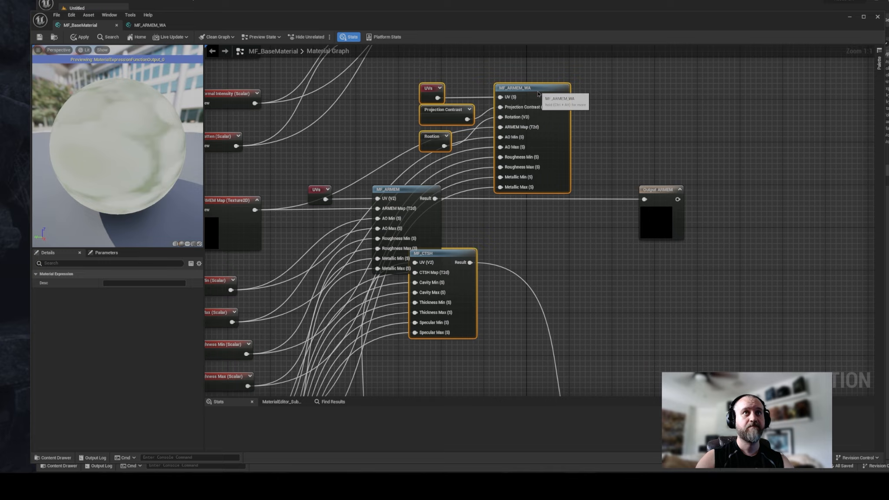
key("ctrl+z")
Step: Move only MF_ARMEM_WA and its UVs, Projection Contrast and Rotation reroutes above MF_ARMEM
scroll(522, 120, "down", 5)
scroll(483, 195, "up", 2)
left_click_drag(441, 183, 521, 261)
left_click_drag(529, 195, 544, 116)
Step: Copy the Switch and Use WA pair to the ARMEM section and wire MF_ARMEM_WA to True, MF_ARMEM to False, and the result to Output ARMEM
right_click_drag(599, 131, 582, 232)
left_click_drag(590, 153, 641, 200)
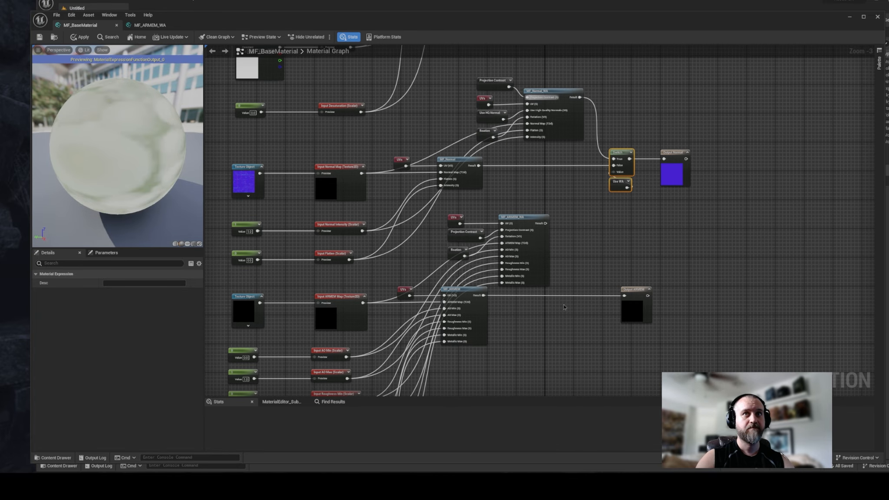
scroll(574, 307, "up", 3)
key("ctrl+v")
left_click_drag(439, 291, 586, 290)
left_click_drag(532, 184, 586, 281)
left_click_drag(610, 281, 723, 276)
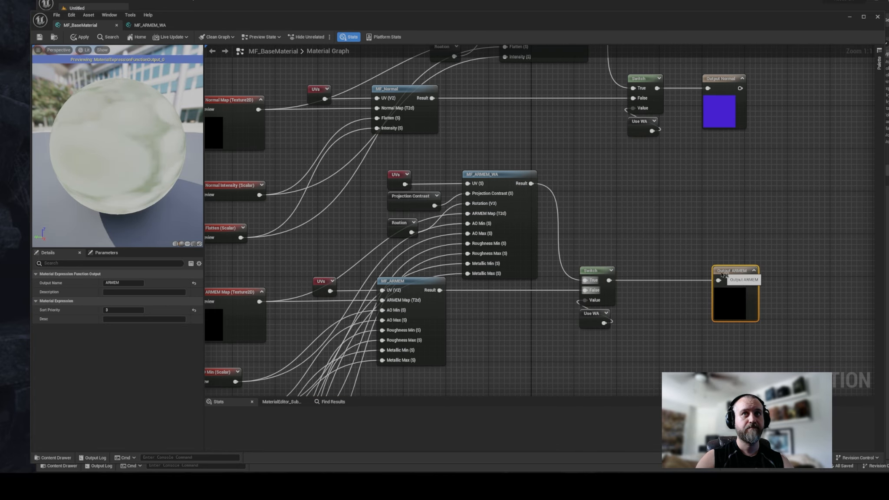
Step: Move MF_CTSH_WA with its UVs, Rotation and Projection Contrast reroutes above MF_CTSH
right_click_drag(630, 382, 704, 57)
left_click_drag(448, 277, 564, 383)
left_click_drag(578, 291, 577, 66)
left_click(664, 174)
Step: Paste the Switch and Use WA pair before Output CTSH and wire MF_CTSH_WA to True, MF_CTSH to False, and the result to the output
right_click_drag(664, 174, 613, 200)
key("ctrl+v")
left_click_drag(630, 173, 630, 193)
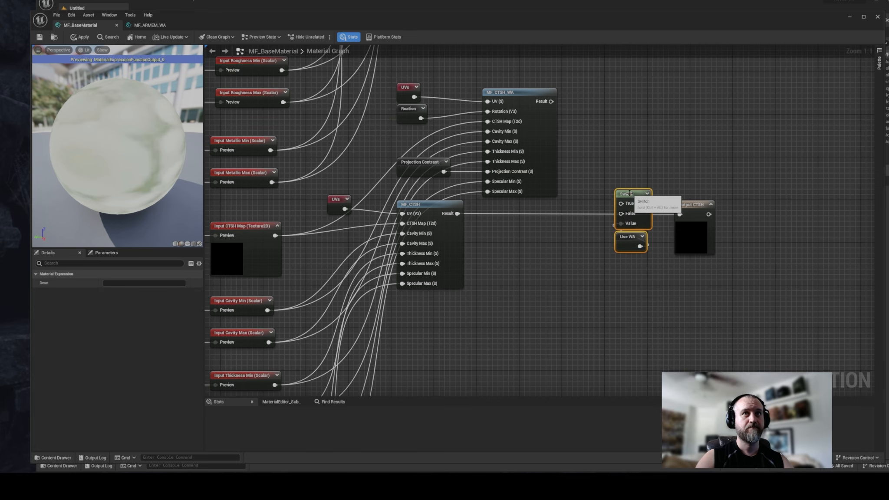
left_click_drag(457, 213, 622, 214)
left_click_drag(552, 101, 621, 203)
left_click_drag(647, 203, 681, 214)
left_click_drag(691, 204, 706, 194)
Step: Save the MF_BaseMaterial material function
left_click(651, 130)
scroll(652, 130, "down", 4)
right_click_drag(643, 104, 656, 269)
left_click(39, 37)
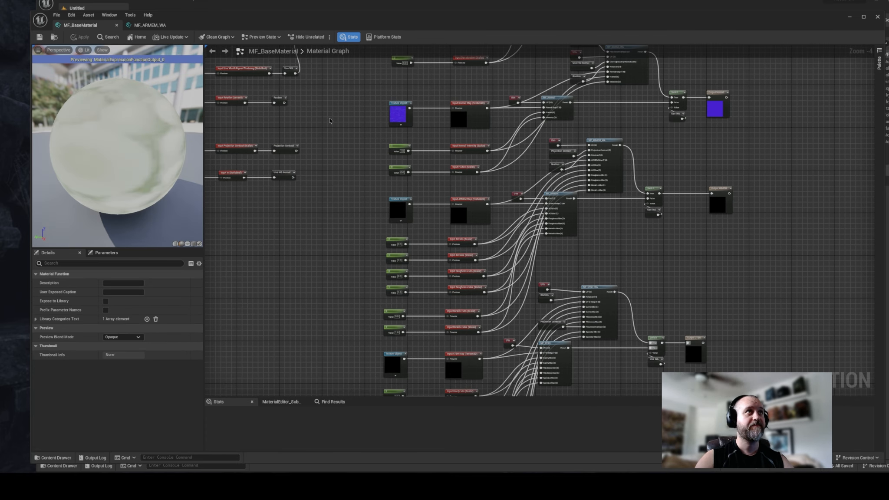
scroll(369, 222, "down", 6)
scroll(370, 222, "up", 3)
right_click_drag(372, 213, 382, 190)
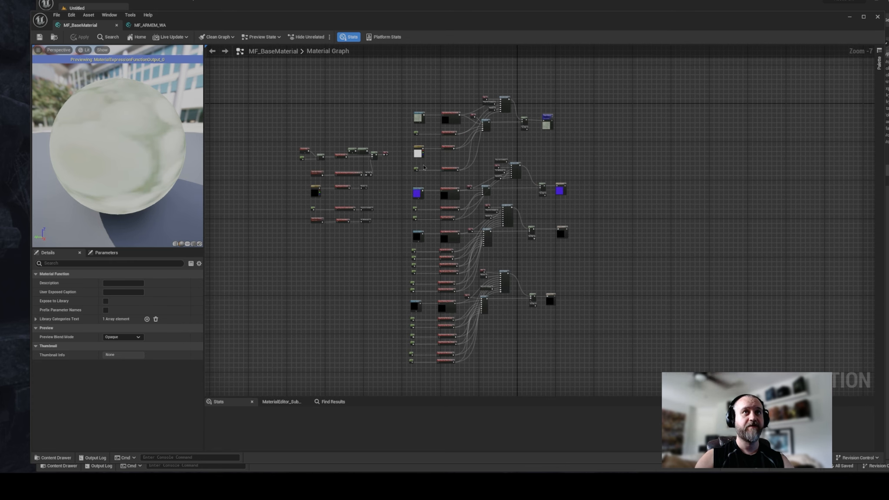
right_click_drag(552, 186, 602, 170)
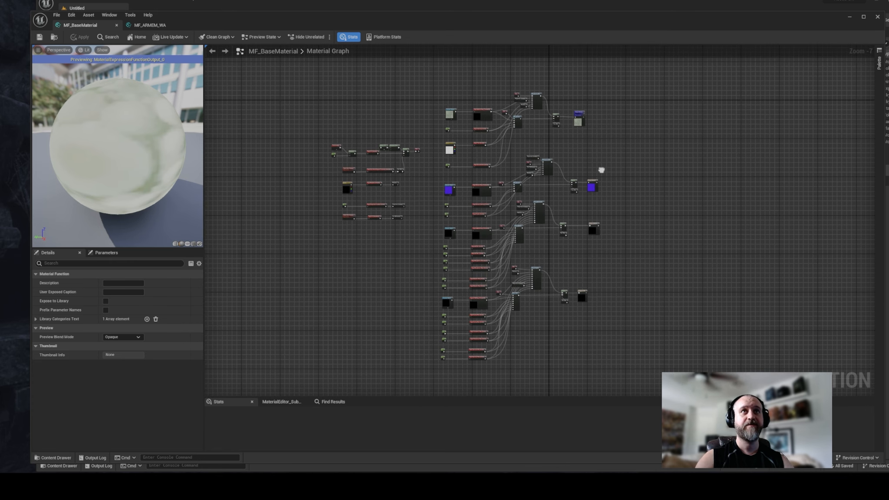
scroll(398, 173, "up", 2)
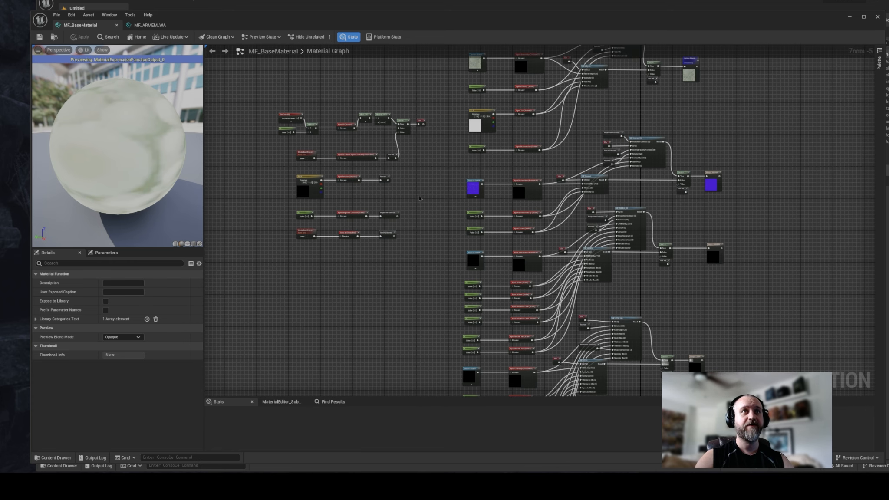
right_click_drag(422, 199, 437, 201)
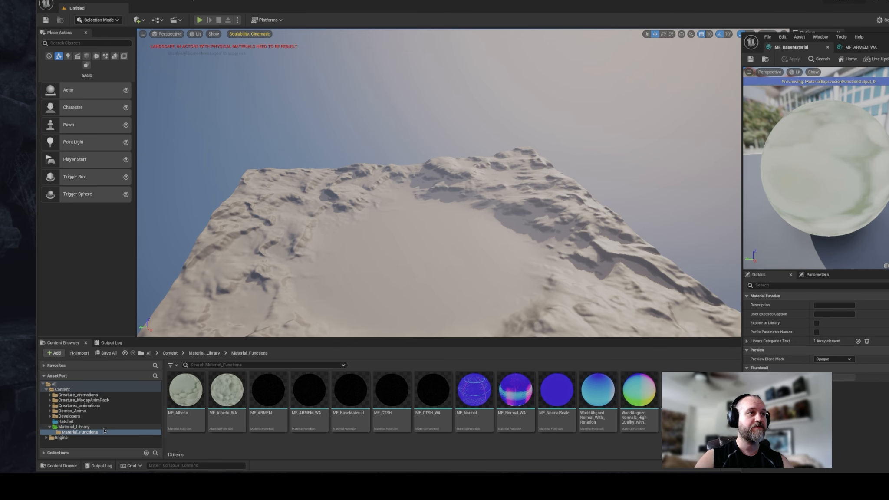
Step: Open the M_Master material from the Material_Library folder and bring its editor window fully into view
left_click(78, 427)
double_click(220, 402)
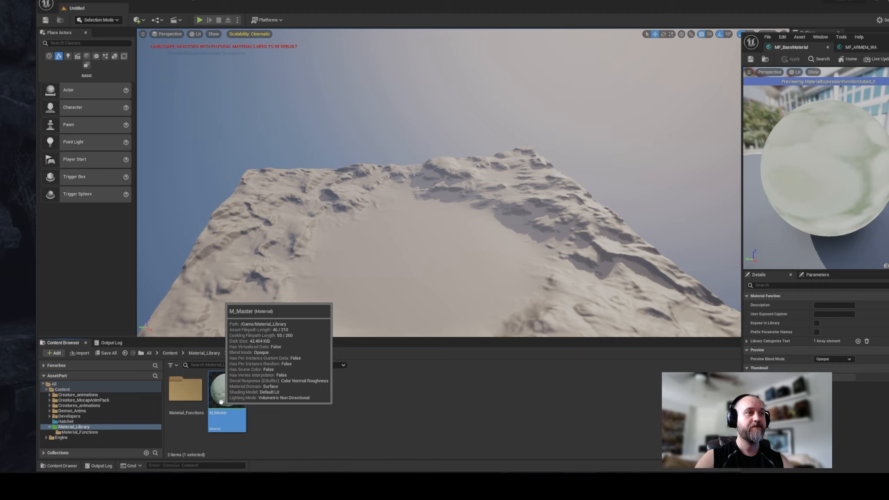
left_click_drag(888, 45, 332, 7)
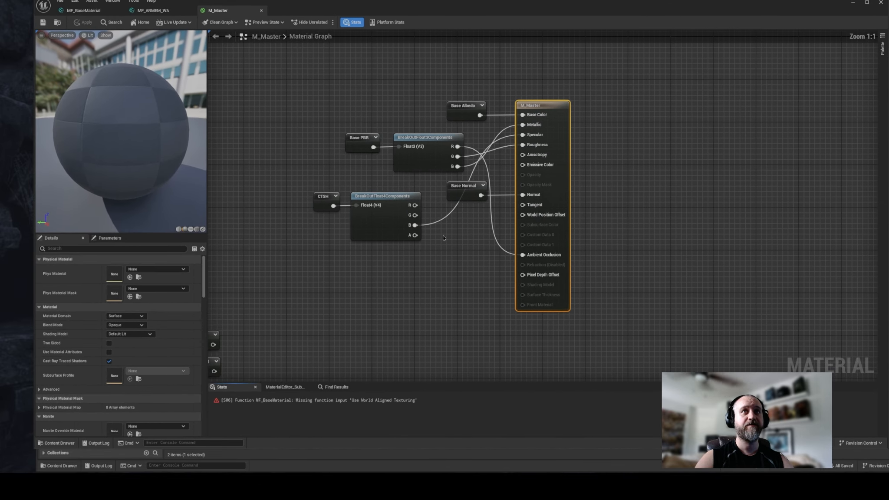
Step: Move the parameter nodes from Albedo Map downward as a group to free space beneath the TexCoord and Multiply nodes
right_click_drag(443, 238, 688, 190)
scroll(454, 208, "down", 3)
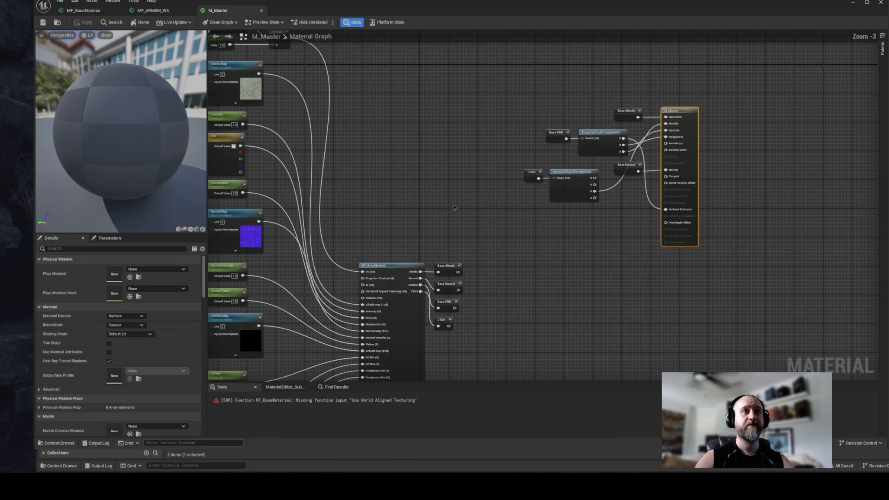
right_click_drag(454, 207, 571, 93)
scroll(571, 93, "up", 3)
right_click_drag(657, 199, 631, 144)
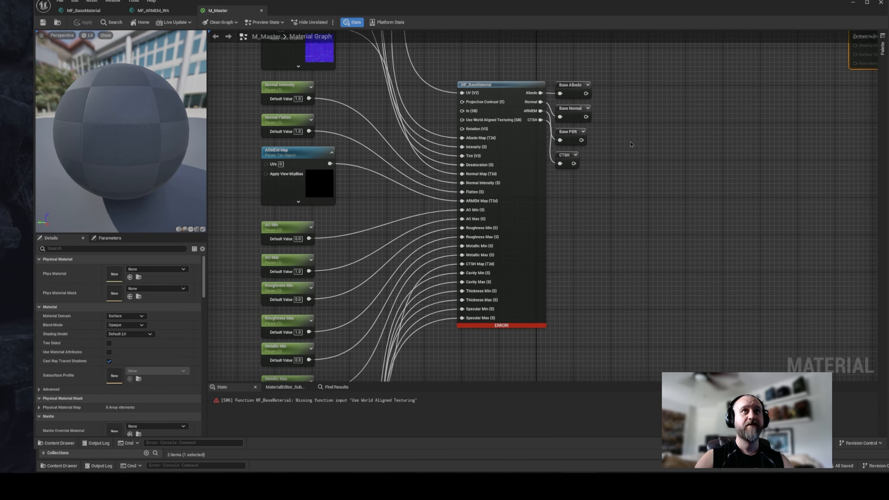
right_click_drag(501, 73, 511, 85)
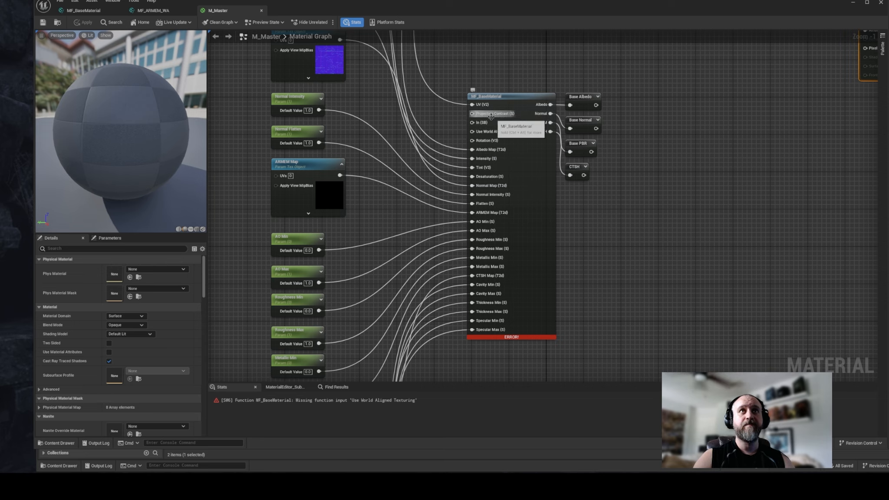
right_click_drag(480, 146, 597, 195)
scroll(600, 129, "down", 6)
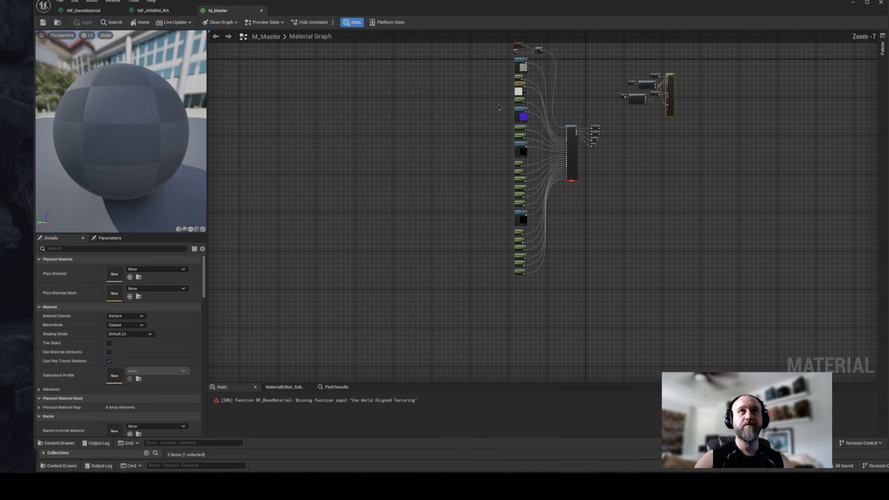
left_click_drag(493, 106, 529, 347)
left_click_drag(507, 109, 502, 172)
scroll(521, 180, "up", 3)
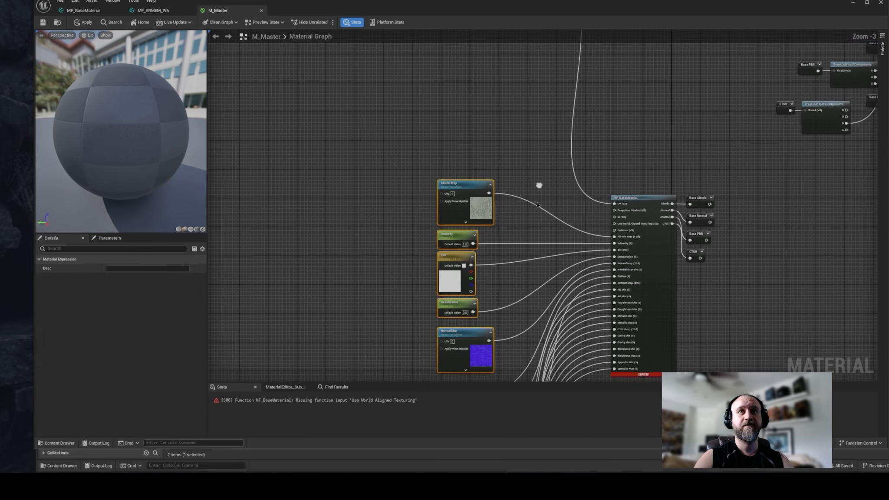
left_click(478, 188)
Step: Add a scalar parameter in the free space below the TexCoord and Multiply nodes
scroll(456, 188, "up", 3)
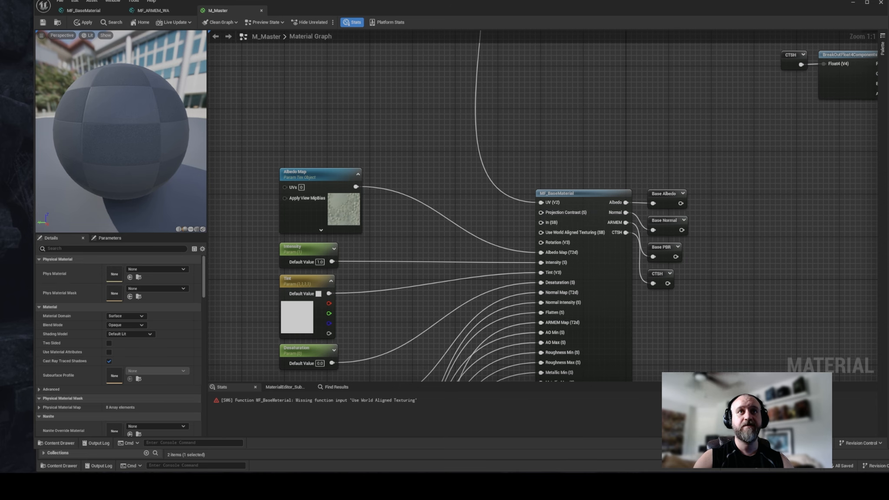
right_click_drag(514, 227, 570, 254)
right_click_drag(545, 195, 560, 231)
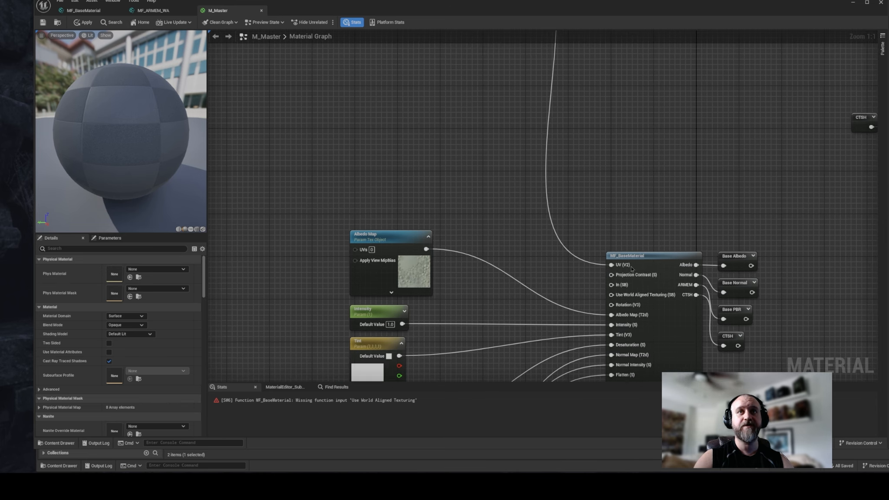
right_click_drag(466, 80, 540, 181)
right_click_drag(486, 158, 467, 178)
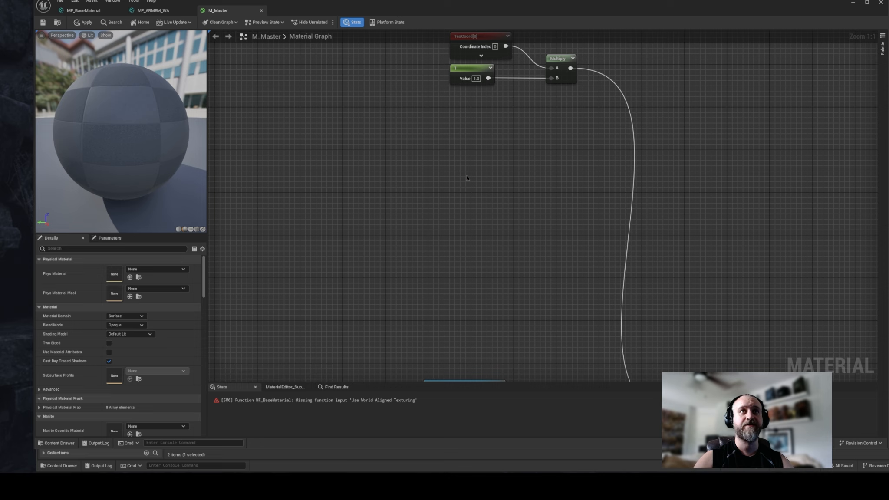
key("s")
left_click(445, 135)
type("sssss")
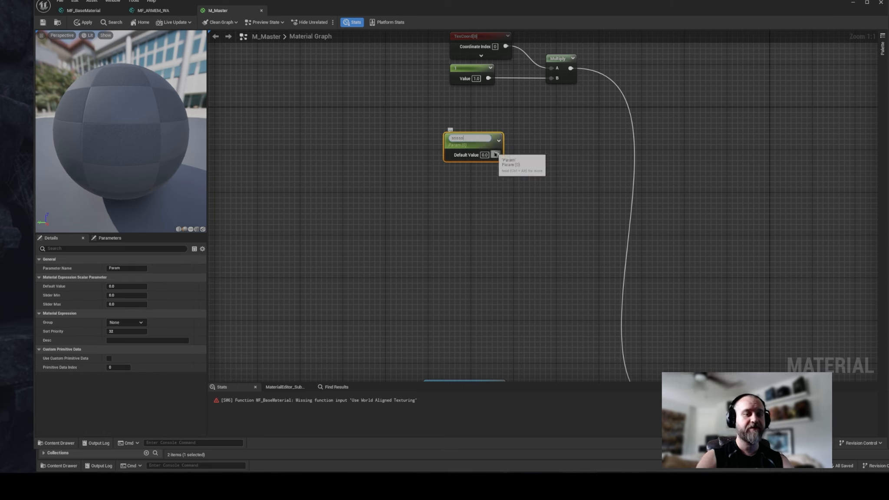